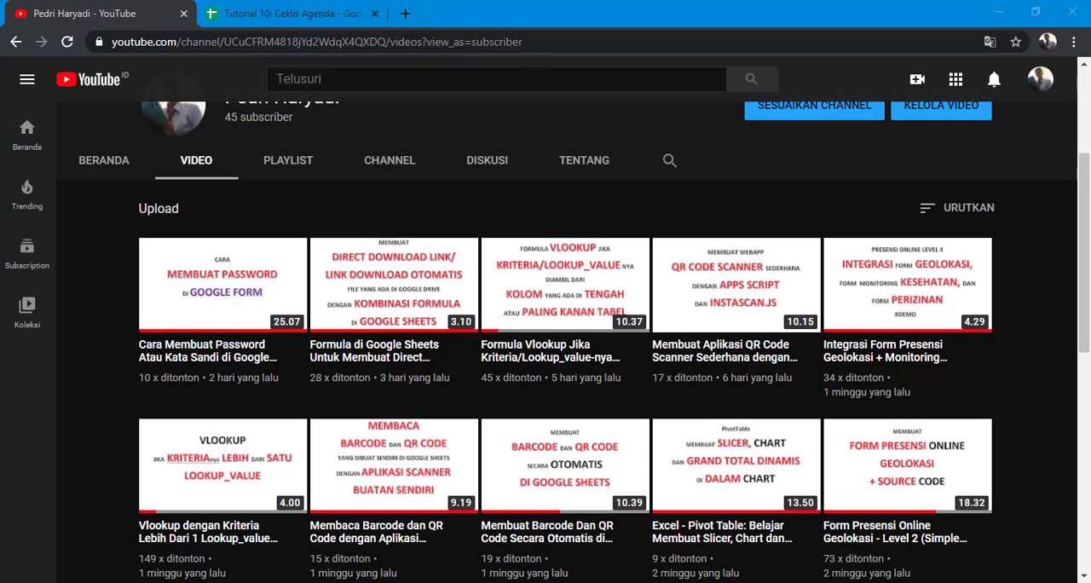
Step: Switch to the Tutorial 10: Ceklis Agenda spreadsheet and tick then untick the Baca buku checkbox
left_click(300, 15)
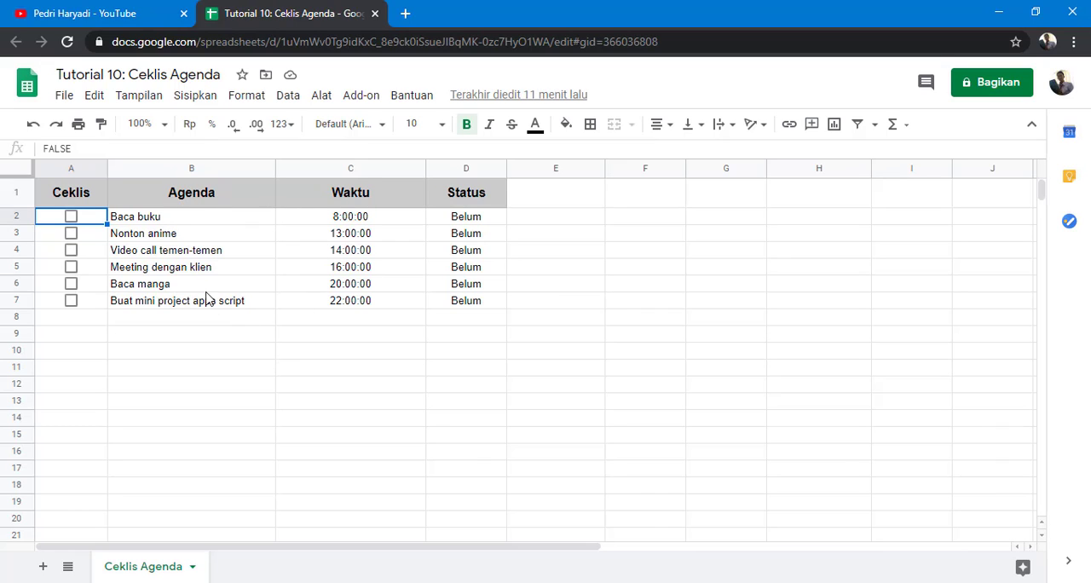
left_click(72, 218)
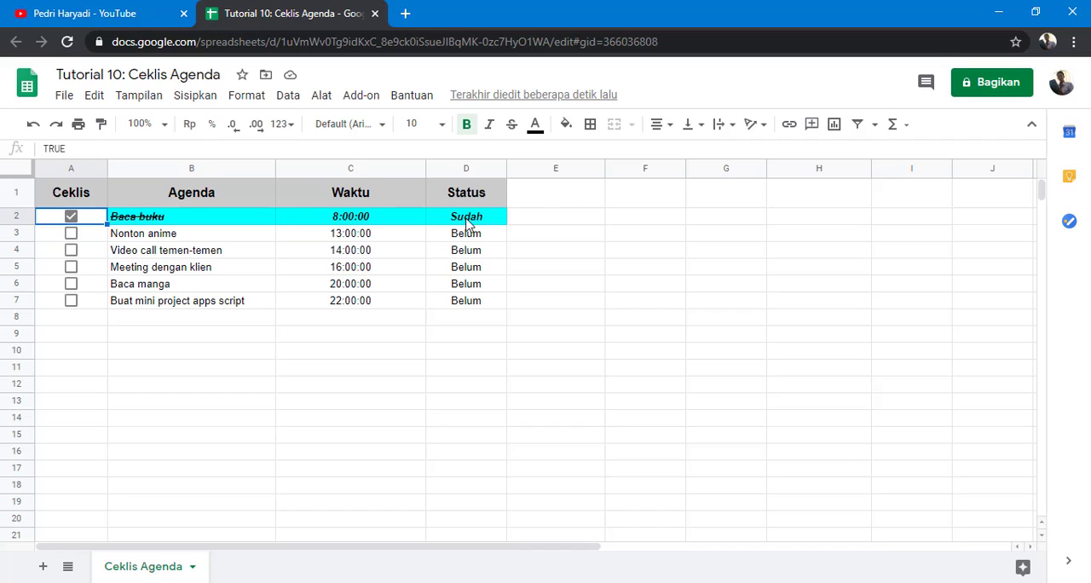
left_click(71, 217)
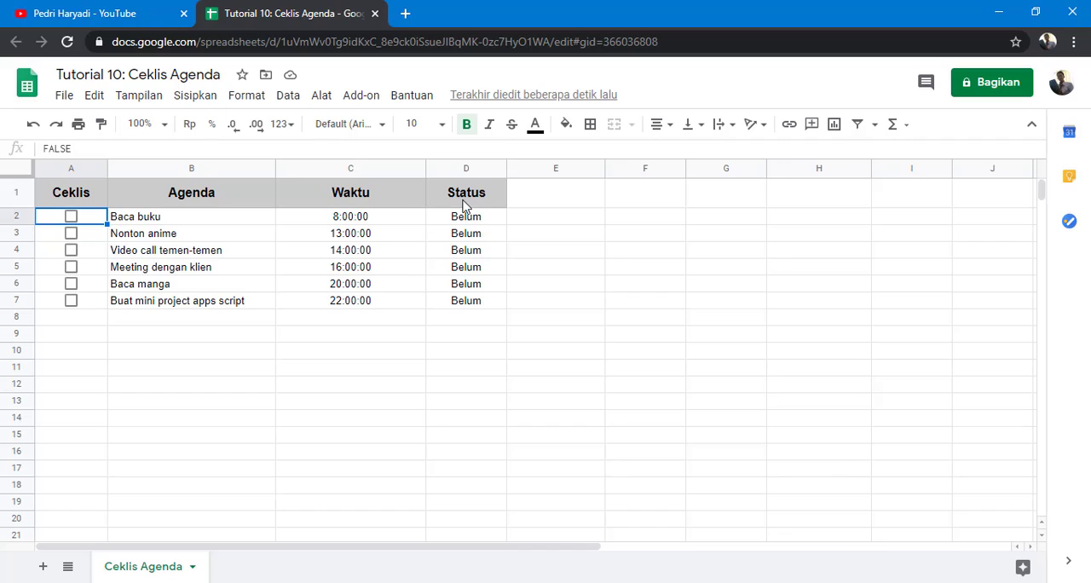
left_click(73, 219)
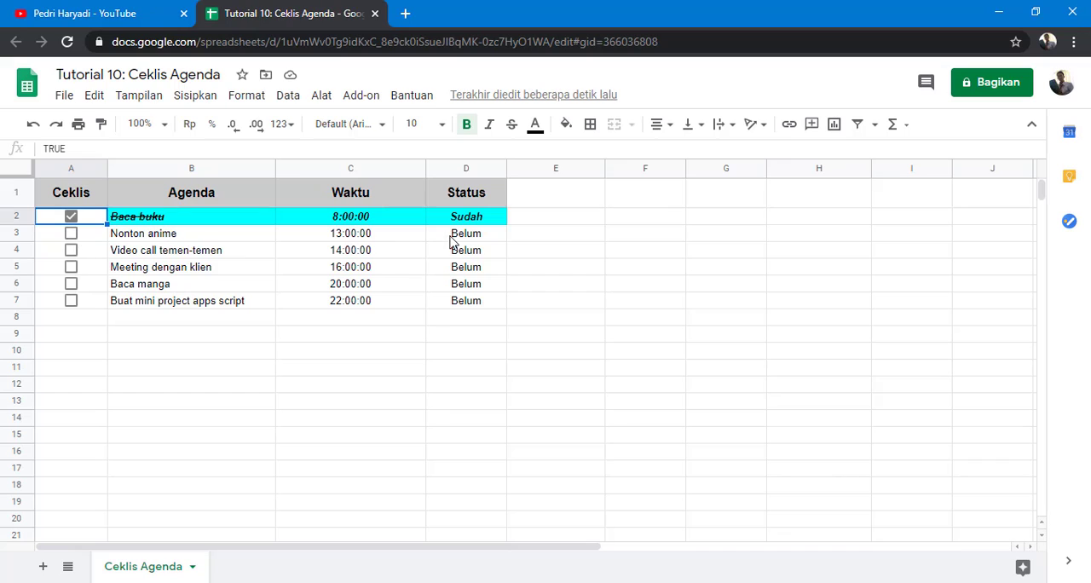
left_click(72, 234)
left_click(72, 250)
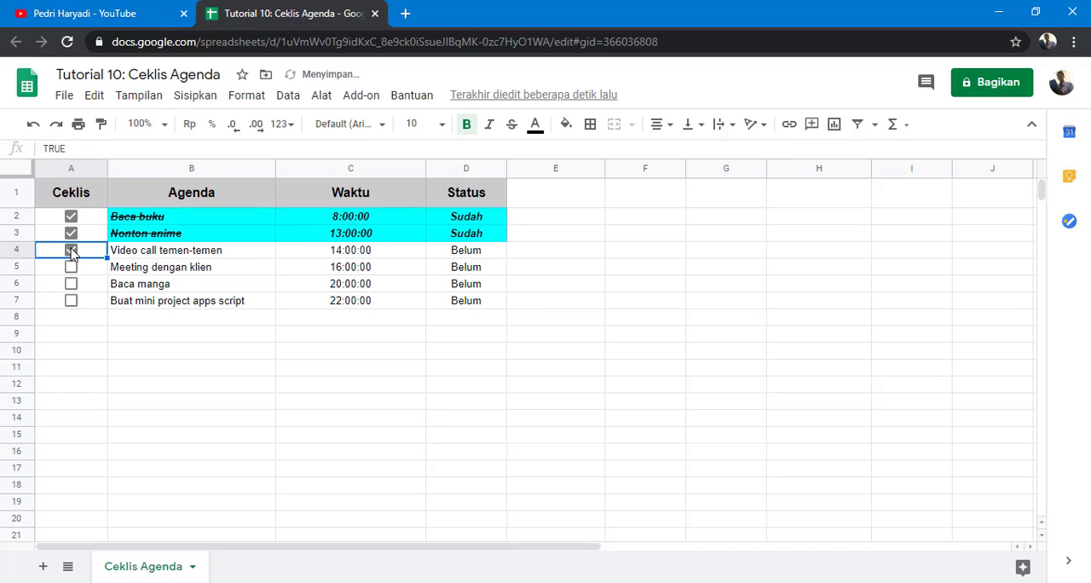
left_click(71, 300)
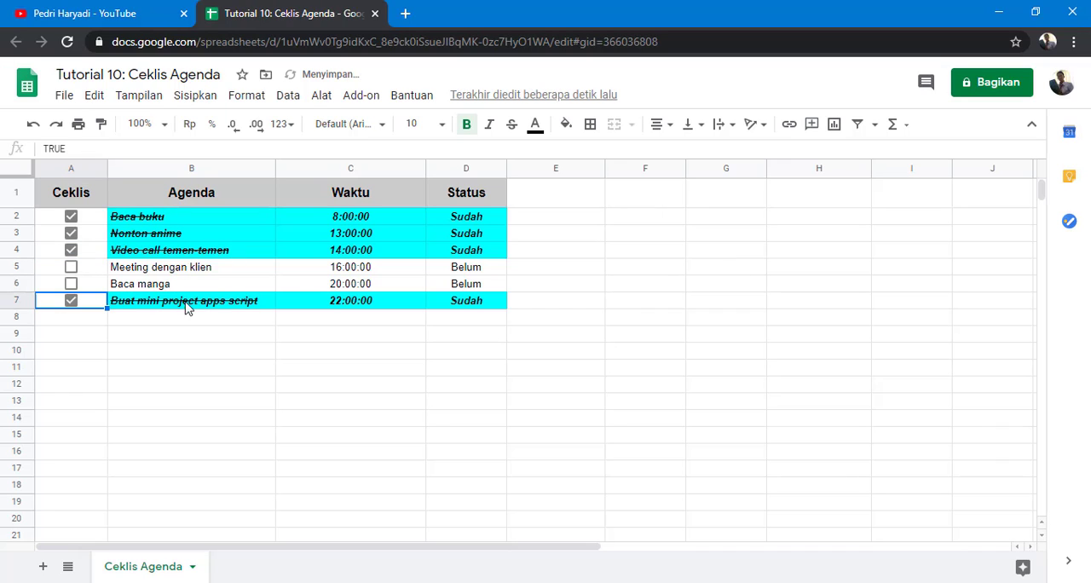
left_click(71, 300)
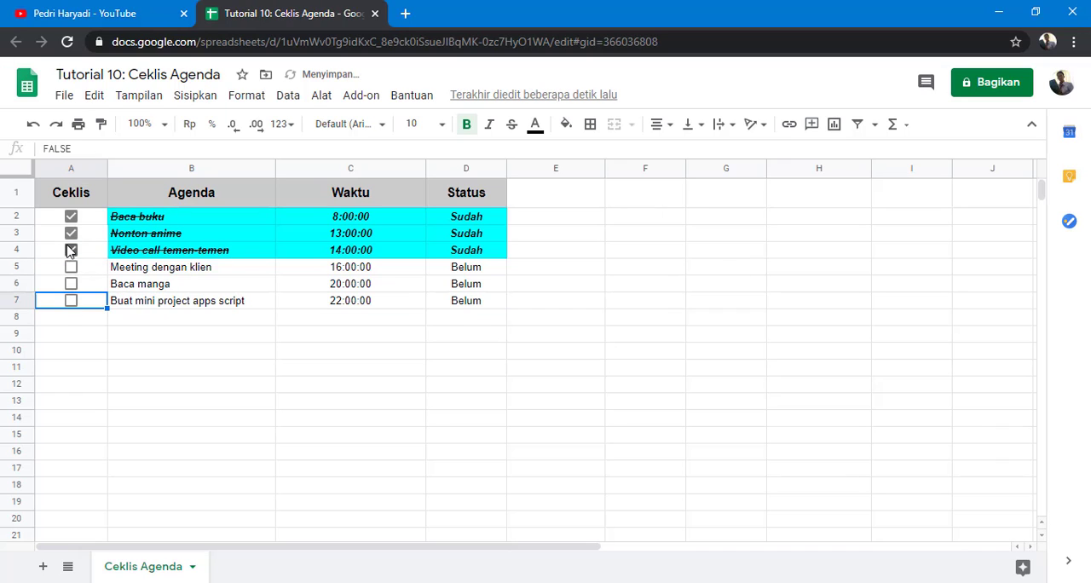
left_click(71, 250)
left_click(71, 232)
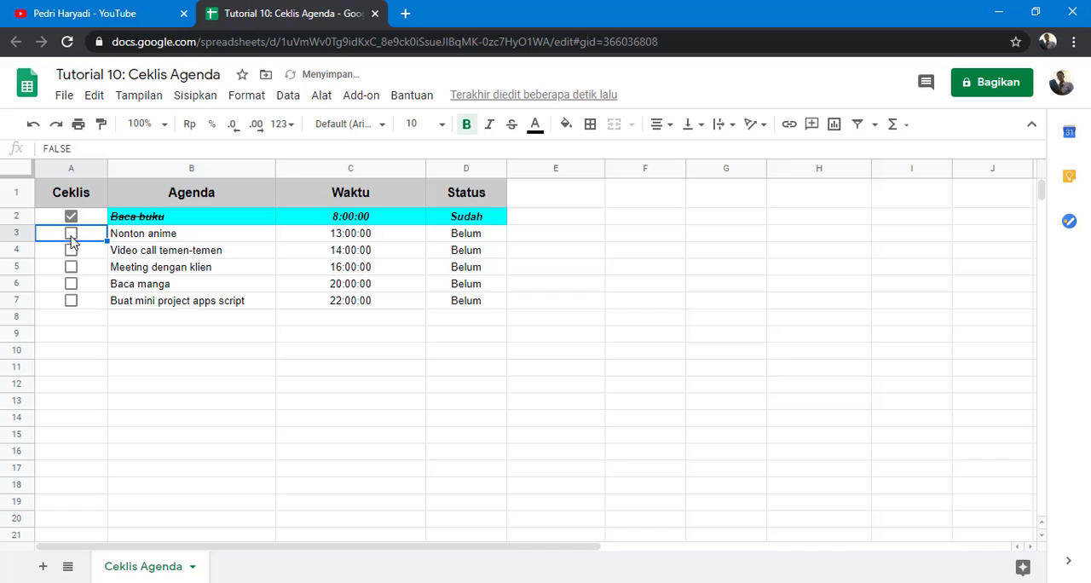
left_click(71, 215)
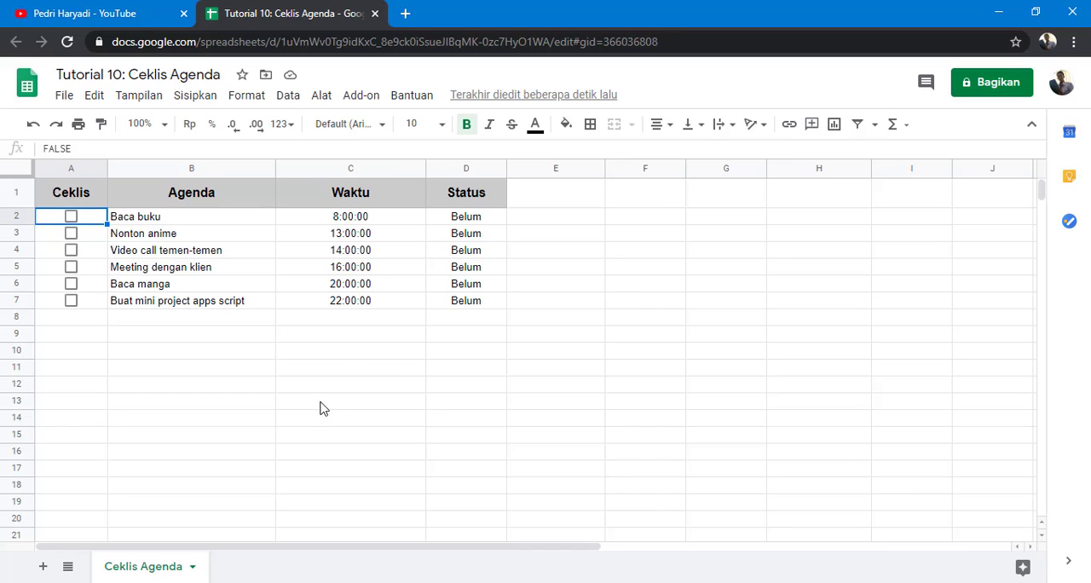
Step: Enter 4 in F2 and 5 in G2, then select the range F2:G2
left_click(644, 223)
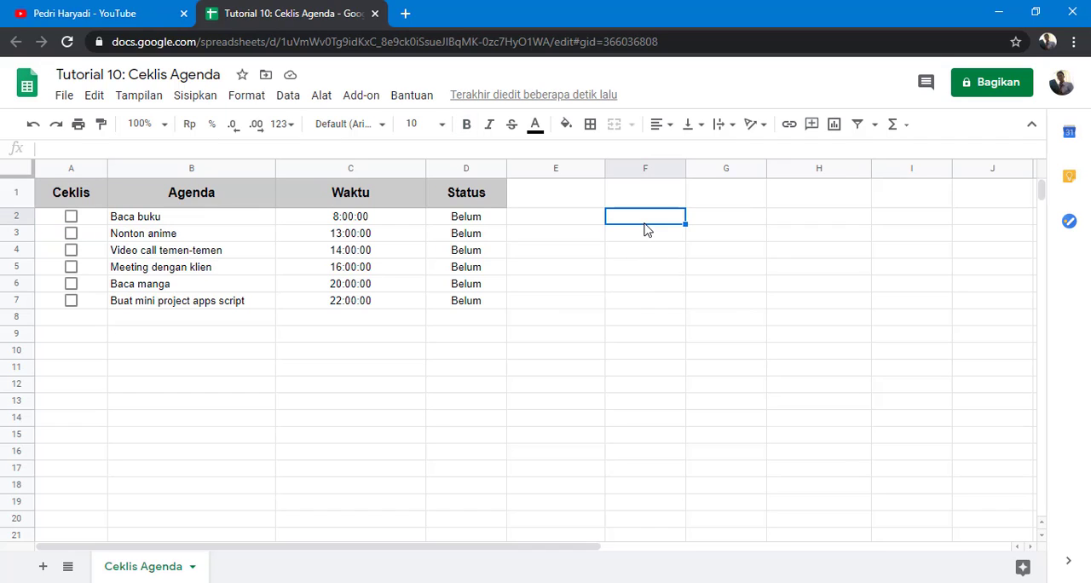
type("4")
left_click(704, 223)
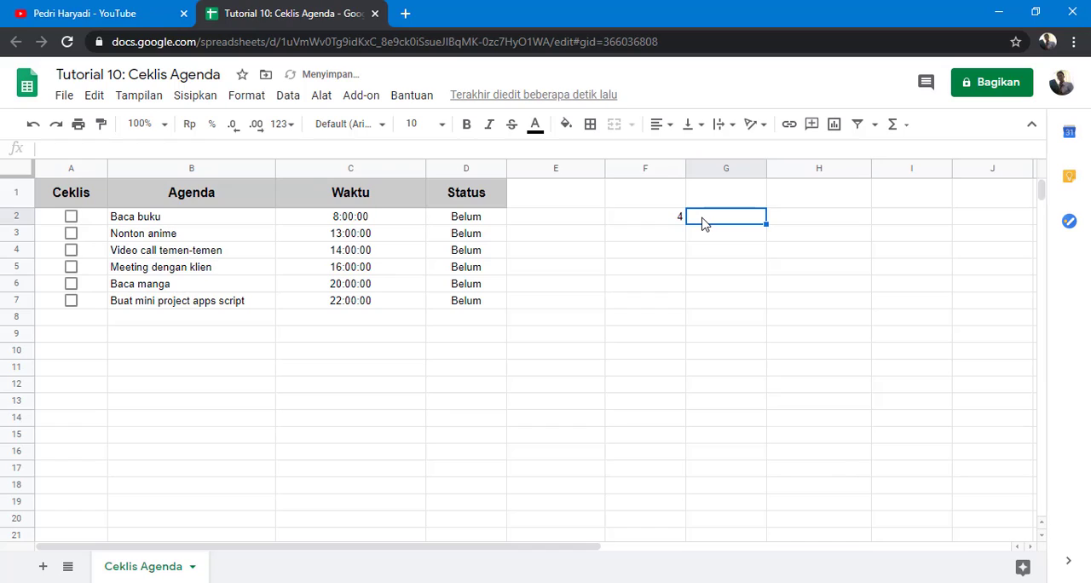
type("5")
left_click(696, 252)
left_click_drag(665, 220, 704, 217)
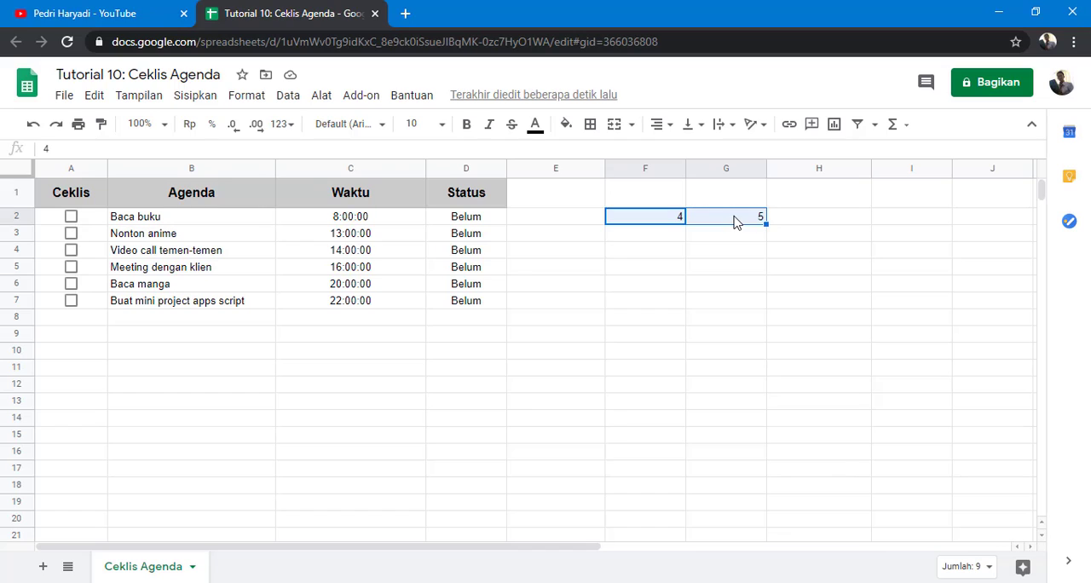
left_click(655, 223)
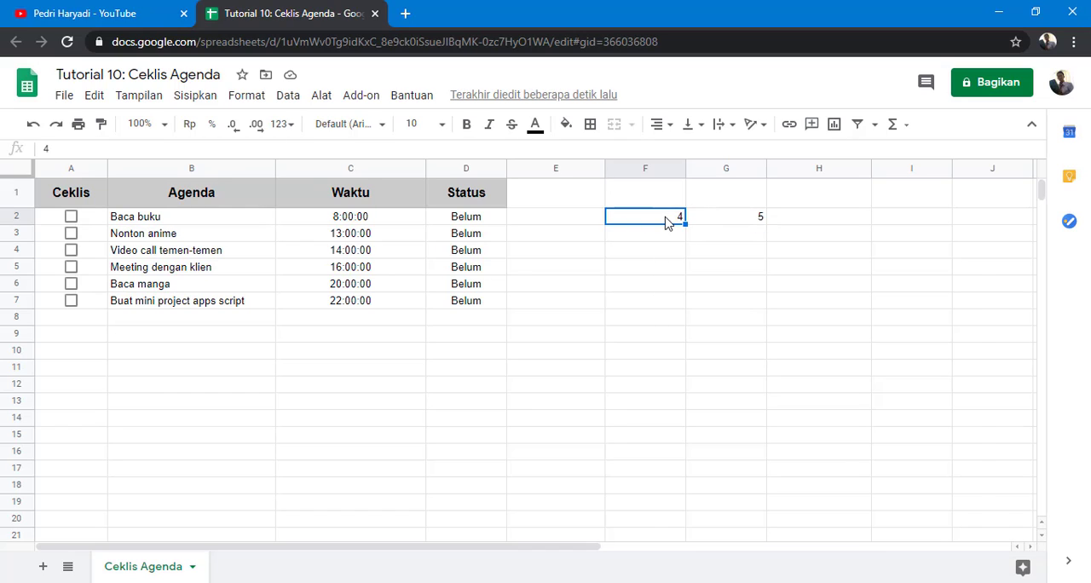
left_click_drag(669, 219, 733, 224)
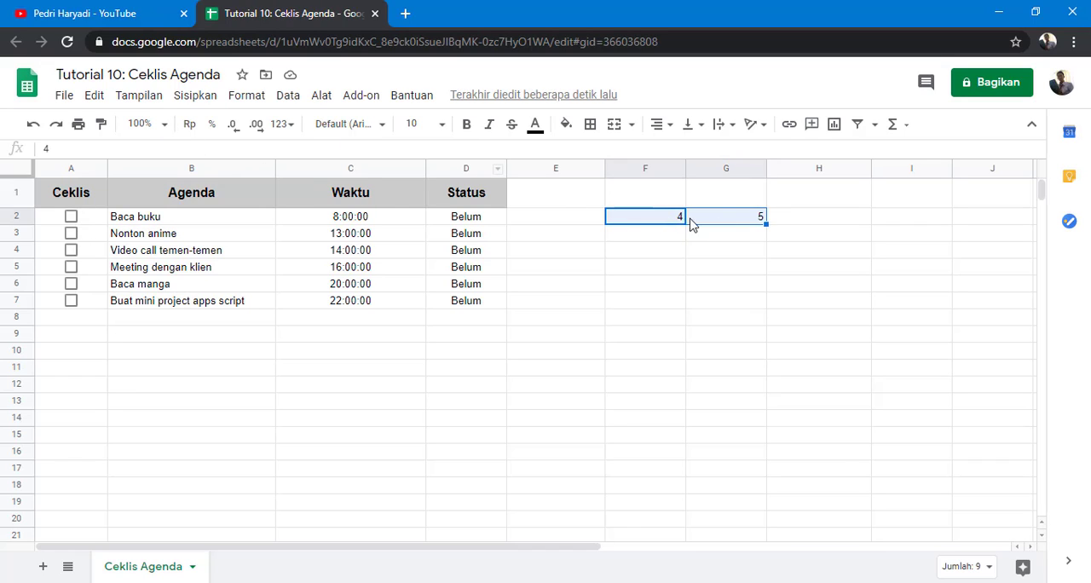
Step: Open conditional formatting for F2:G2 and choose the custom formula condition
left_click(242, 102)
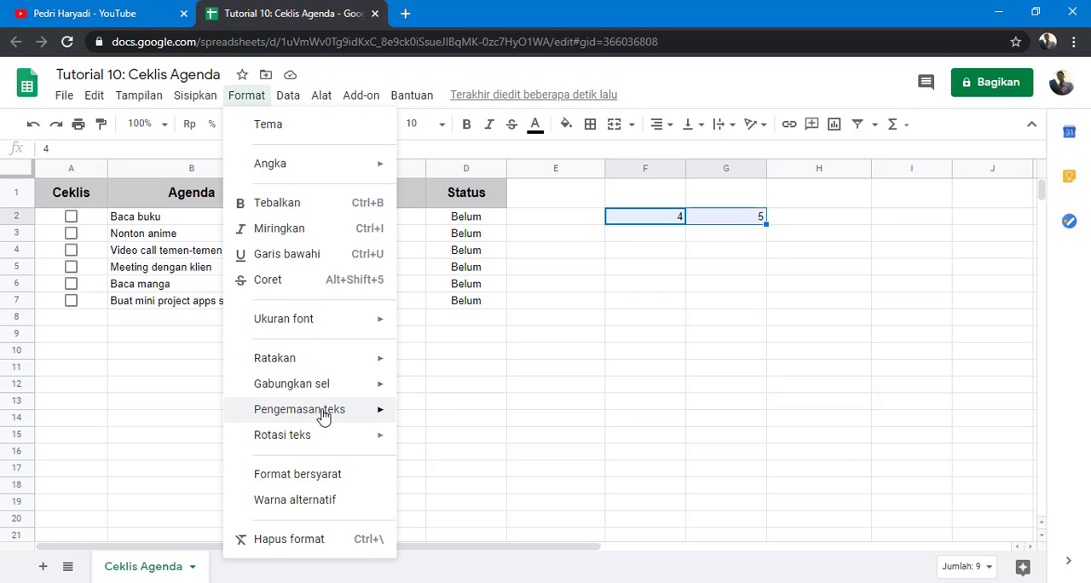
left_click(296, 474)
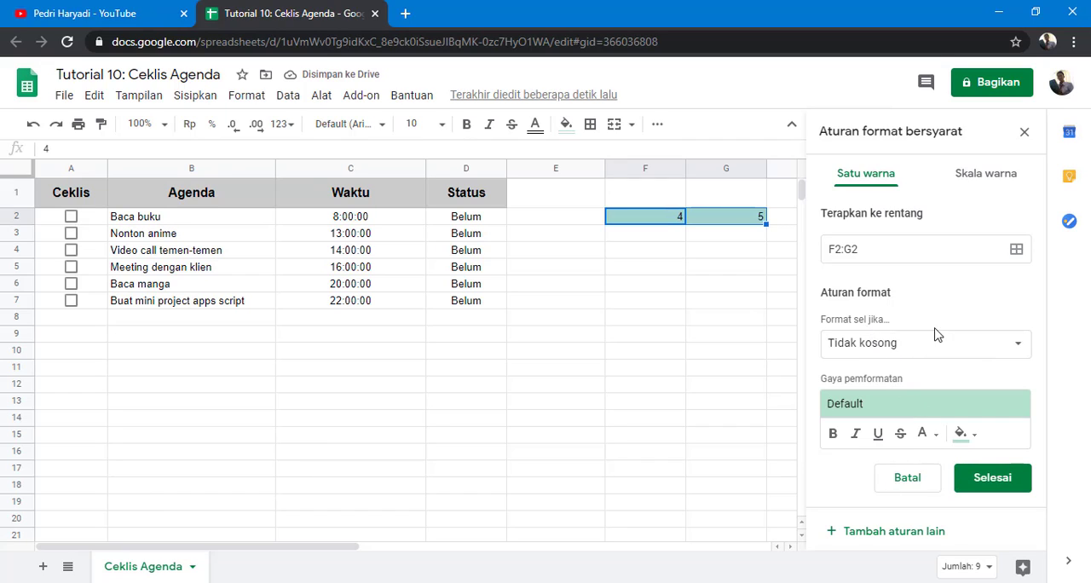
left_click(1017, 363)
scroll(982, 403, "down", 5)
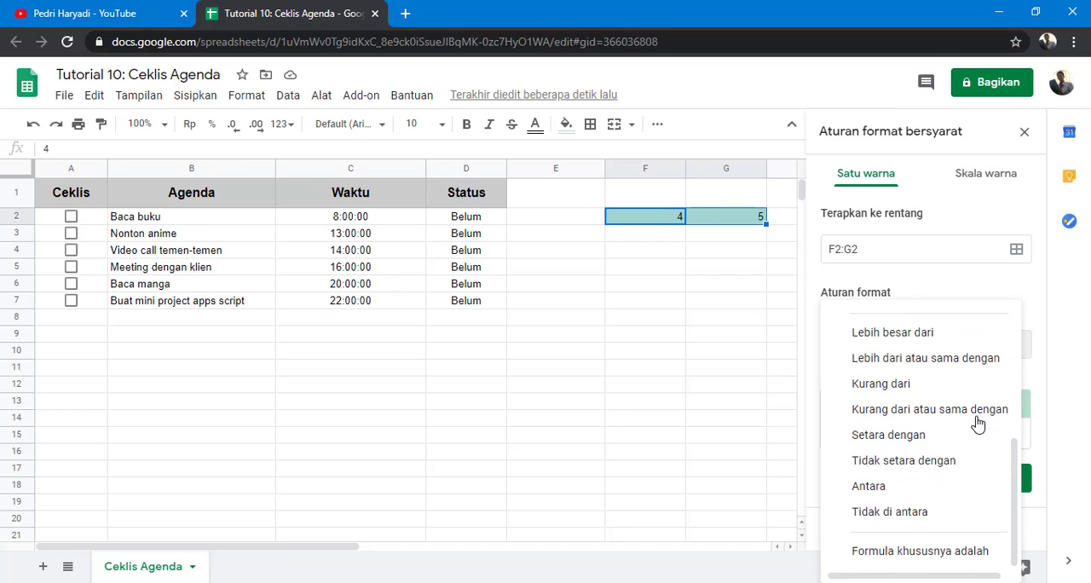
left_click(952, 550)
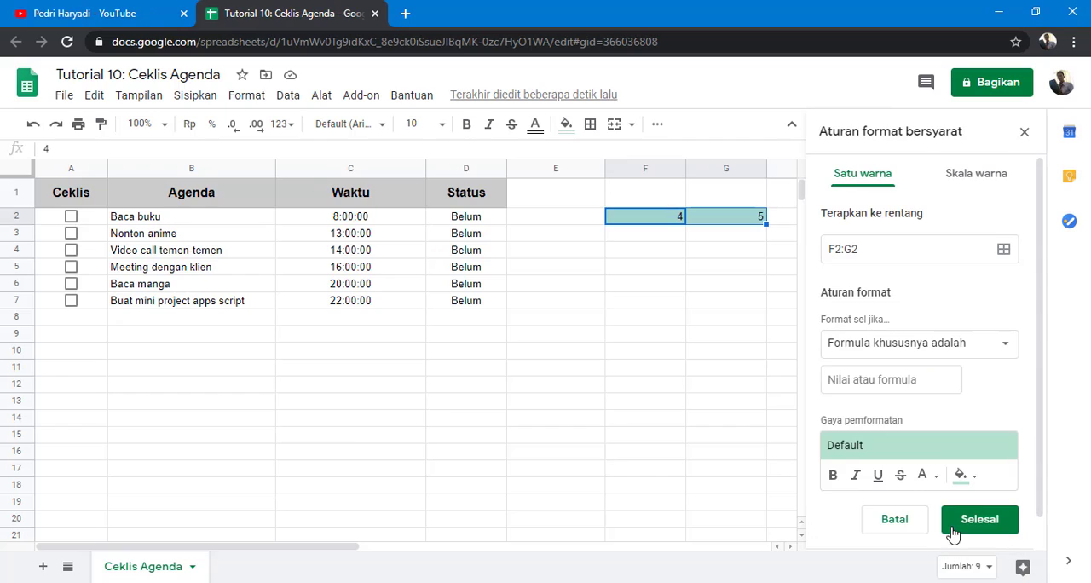
Step: Enter the custom formula =F2>=5 for the rule
left_click(927, 379)
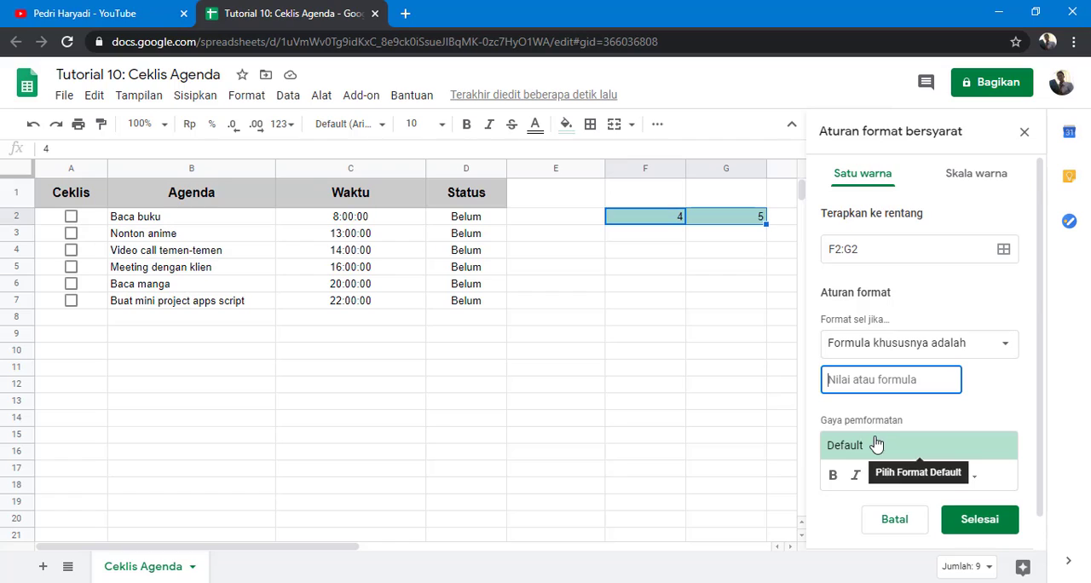
type("F2")
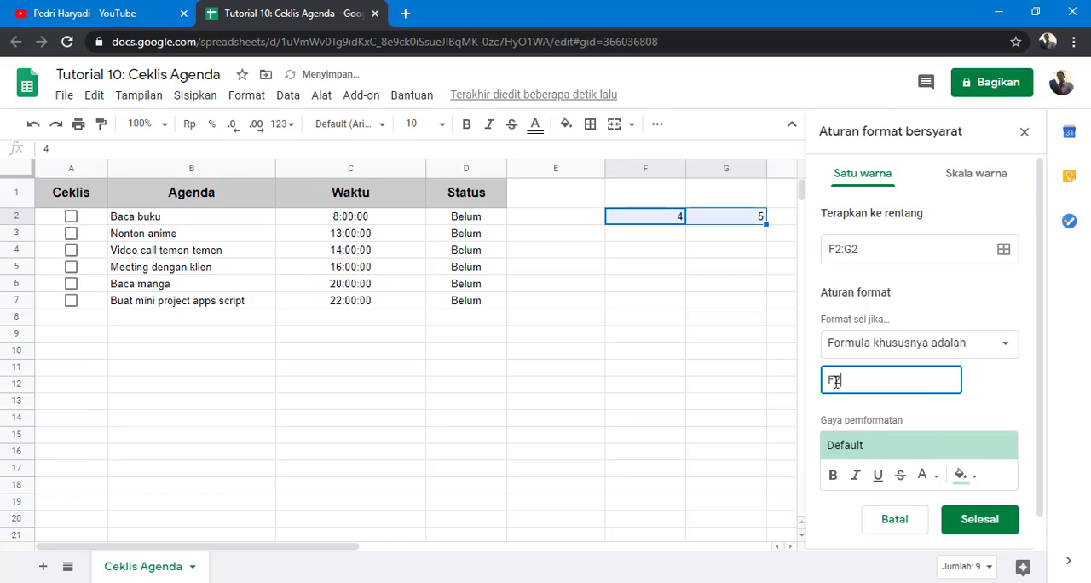
left_click(830, 376)
type("=")
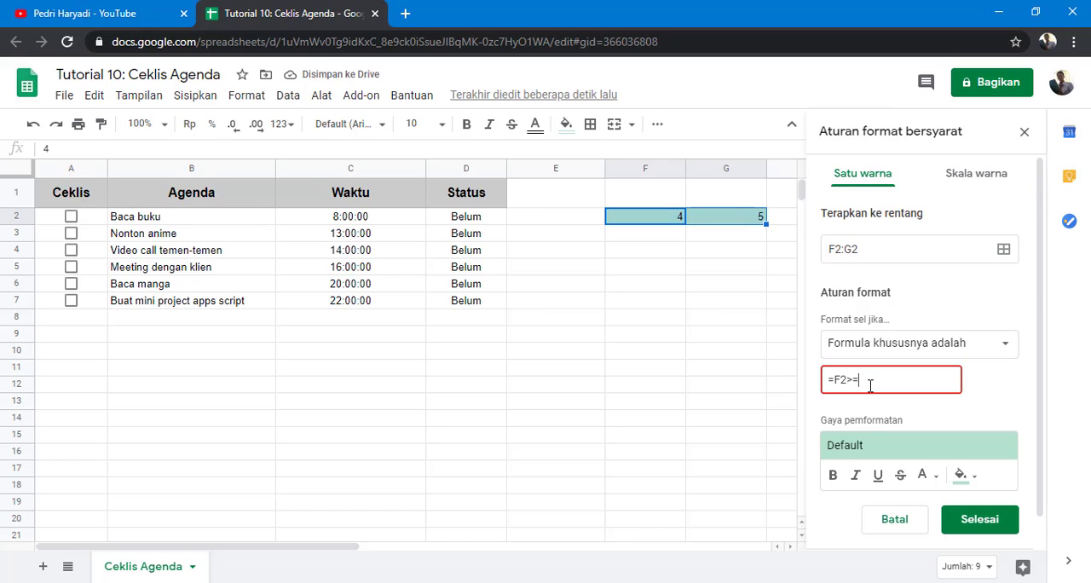
type(">=5")
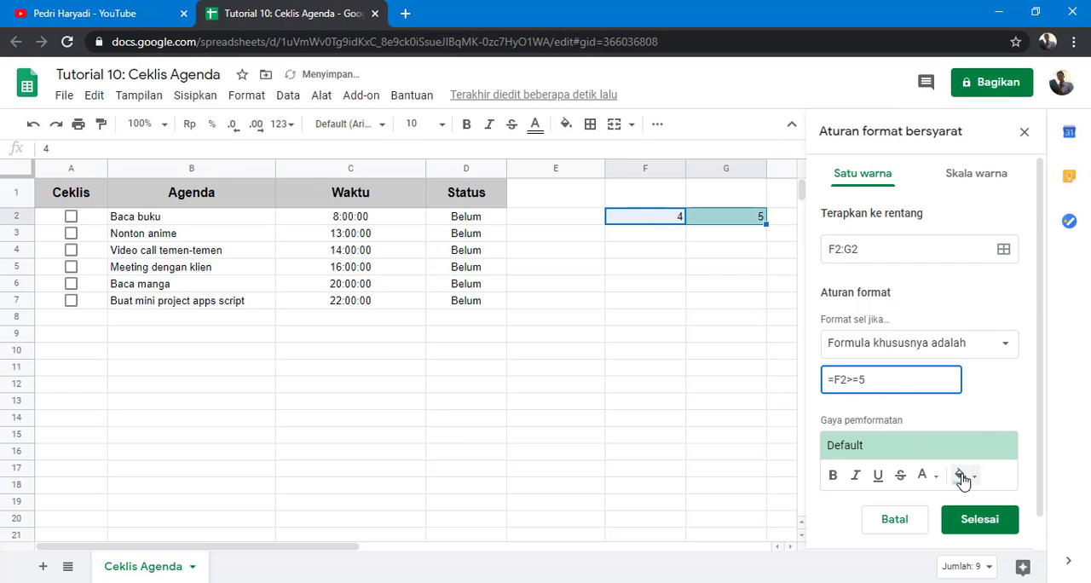
Step: Set the rule's fill colour to red, save the rule and close the conditional formatting panel
left_click(961, 474)
left_click(857, 394)
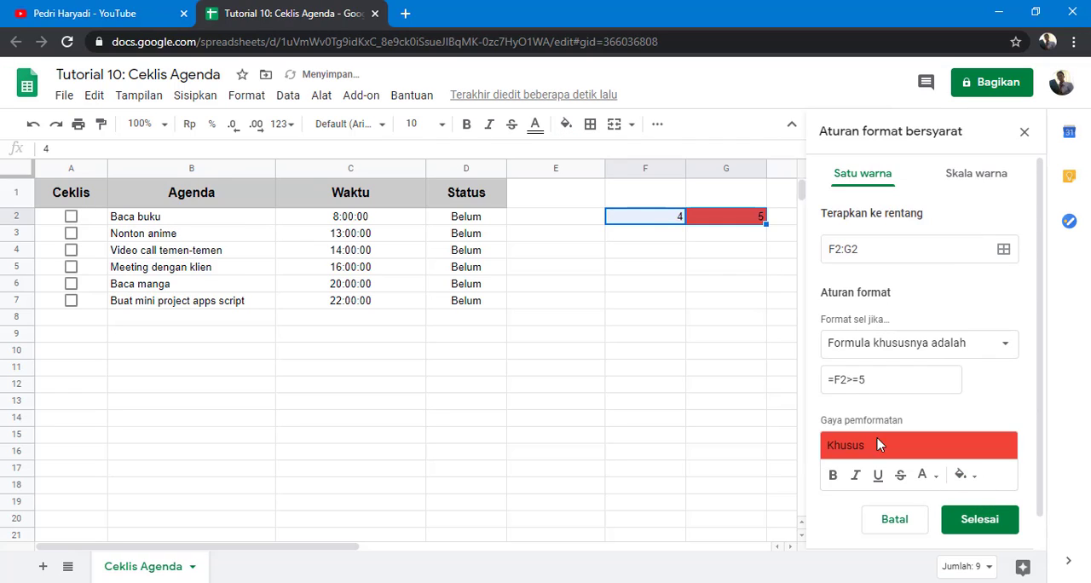
left_click(967, 520)
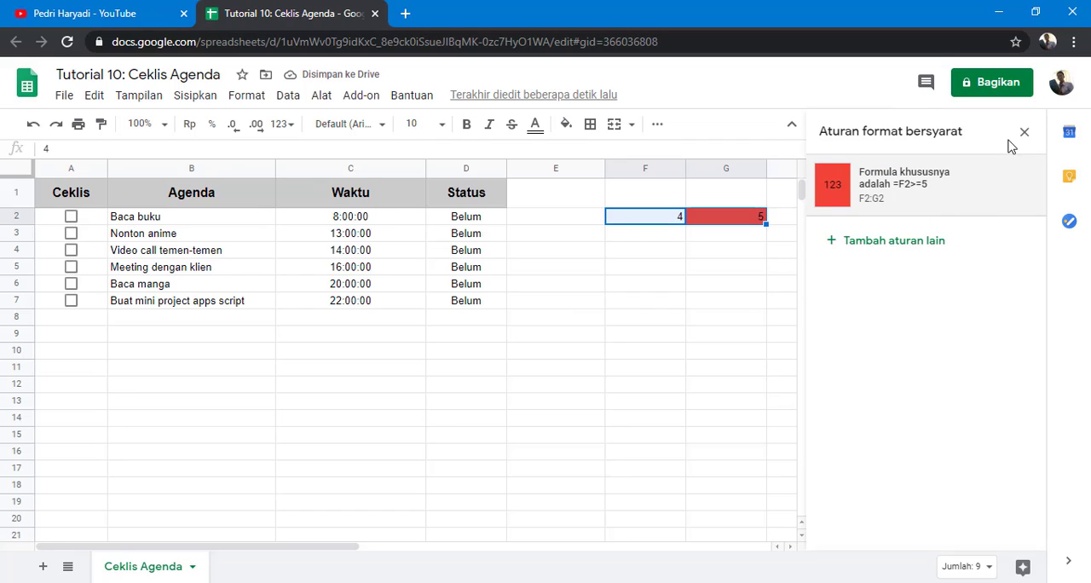
left_click(781, 295)
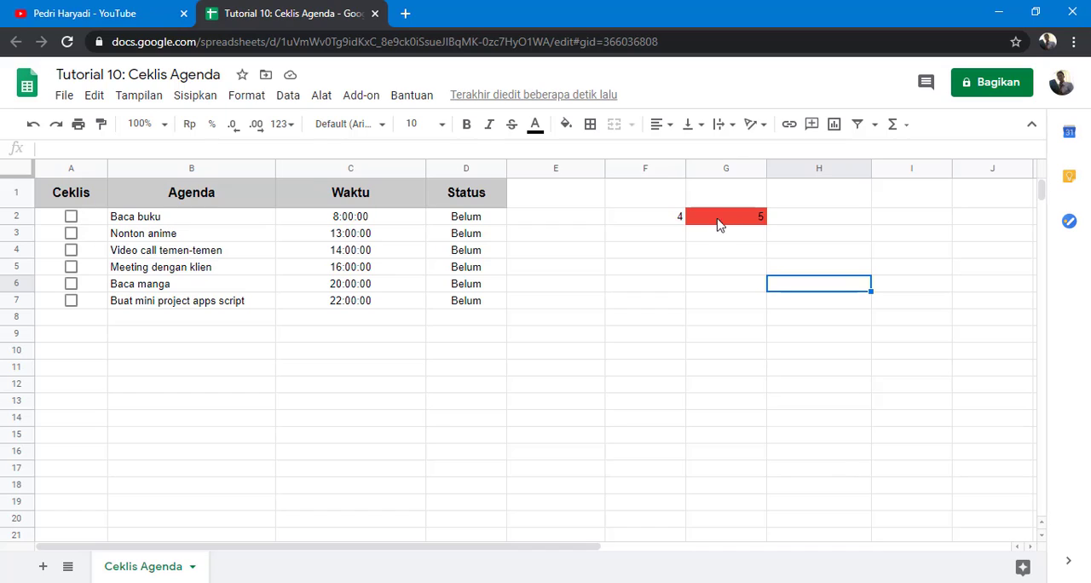
Step: Change F2 to 6 and G2 to 1
left_click(675, 224)
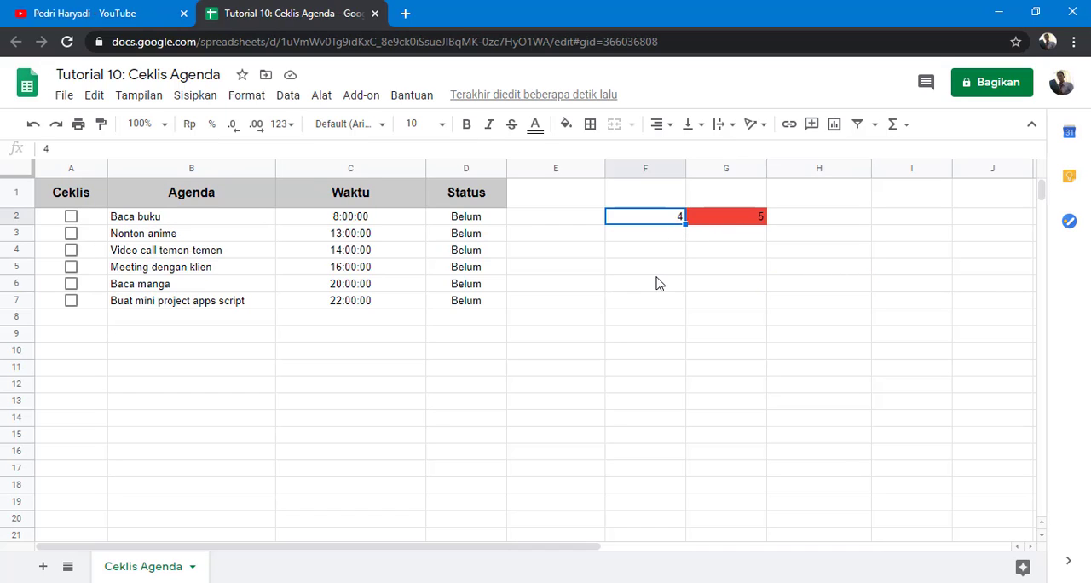
type("6")
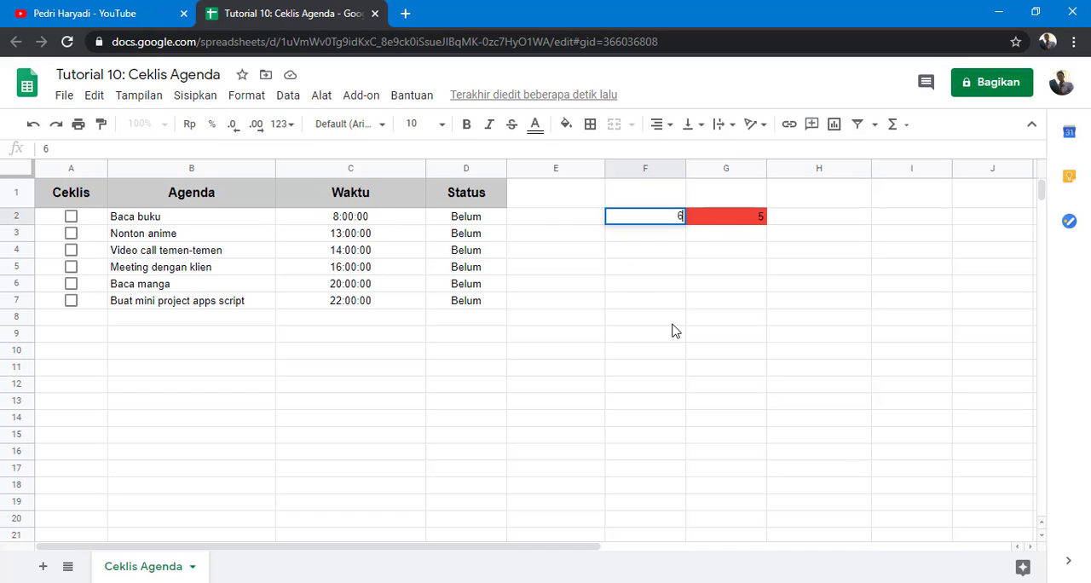
left_click(672, 324)
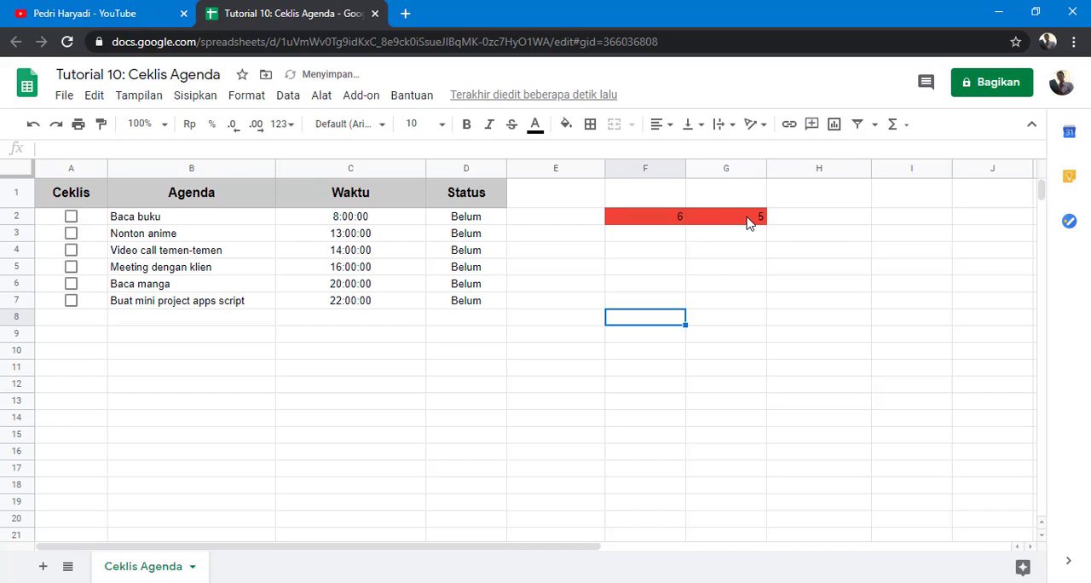
left_click(748, 221)
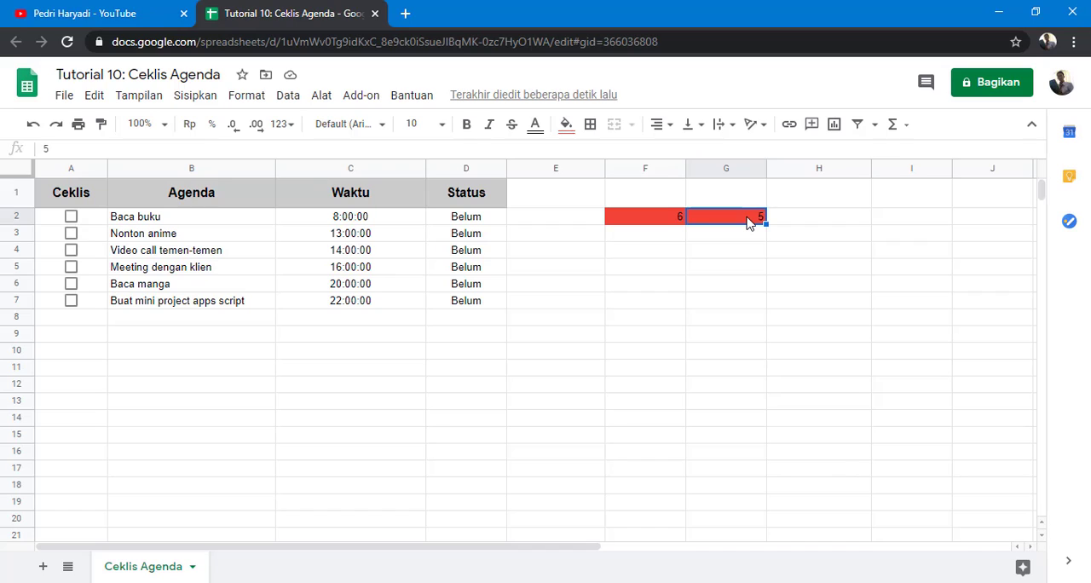
type("1")
key("Return")
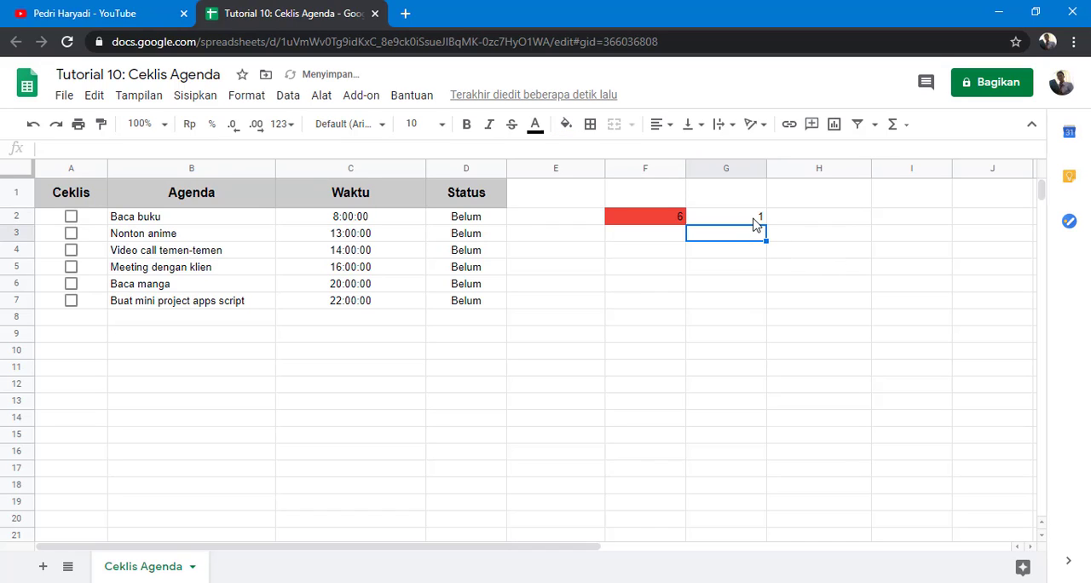
Step: Enter 3 in F3 and 7 in G3
left_click(668, 240)
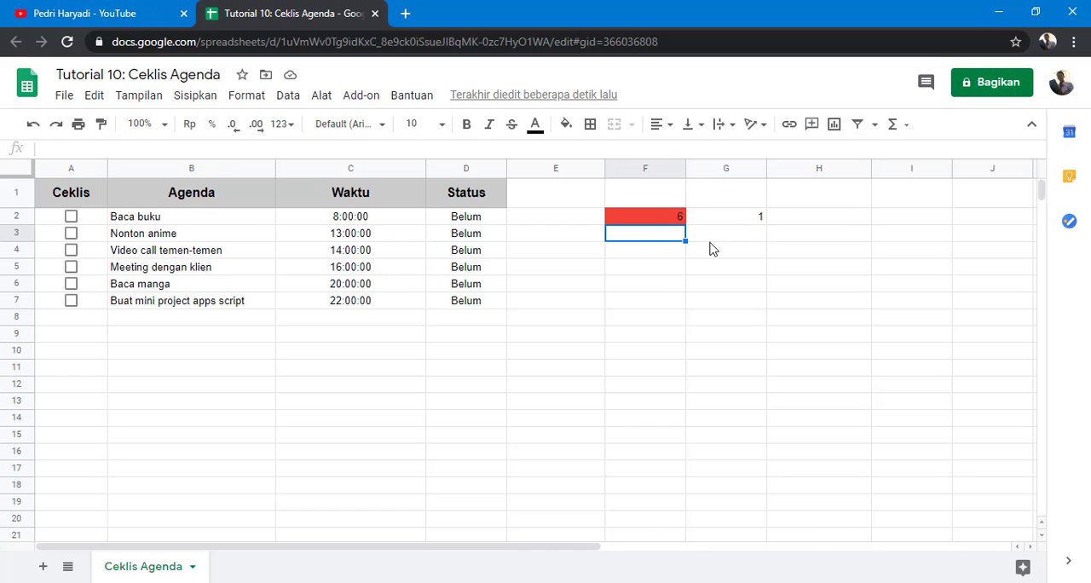
type("3")
left_click(735, 239)
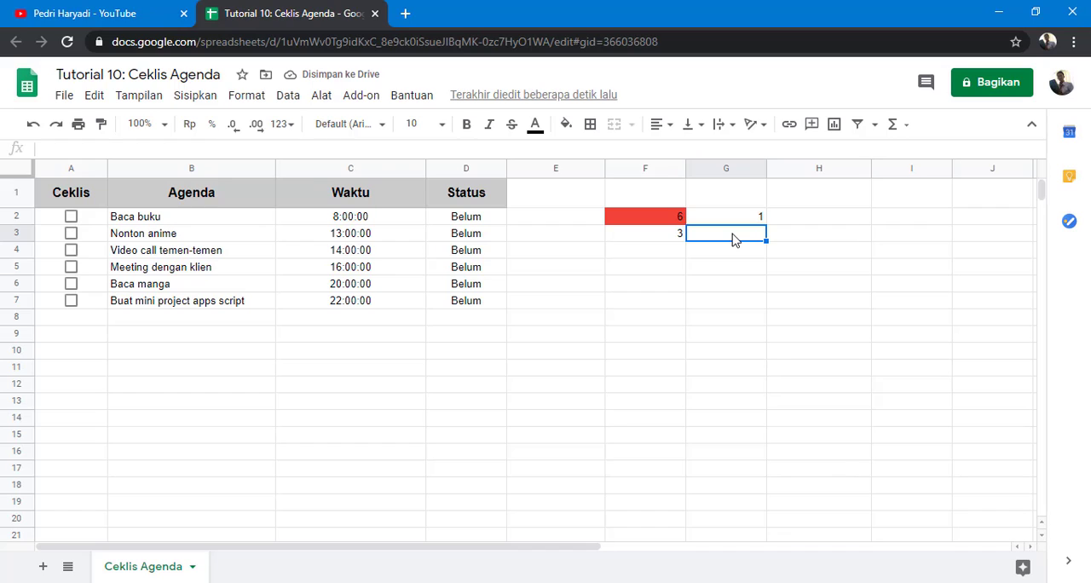
type("7")
left_click(707, 302)
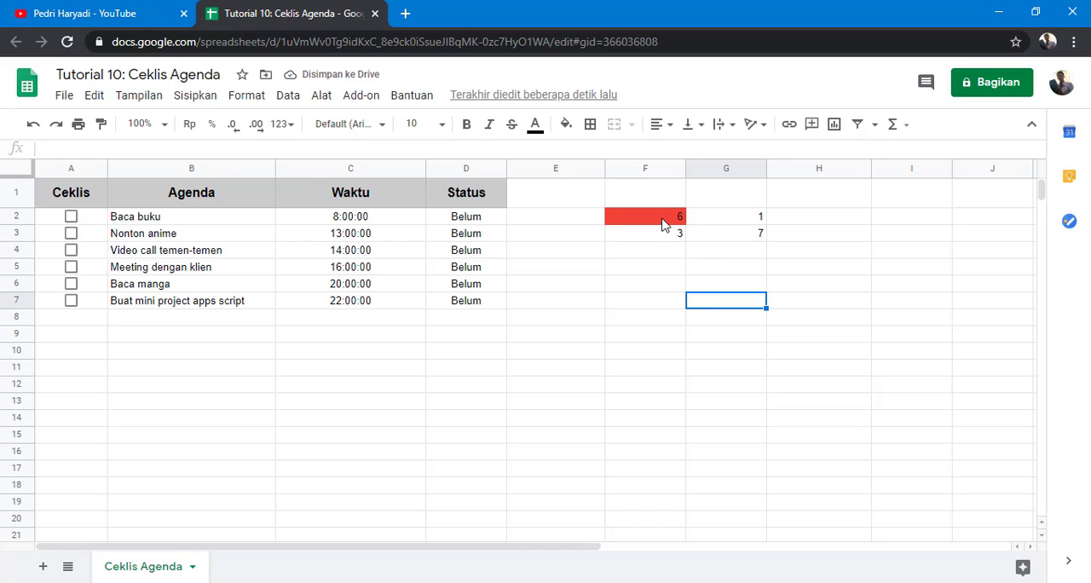
left_click(663, 223)
left_click(731, 238)
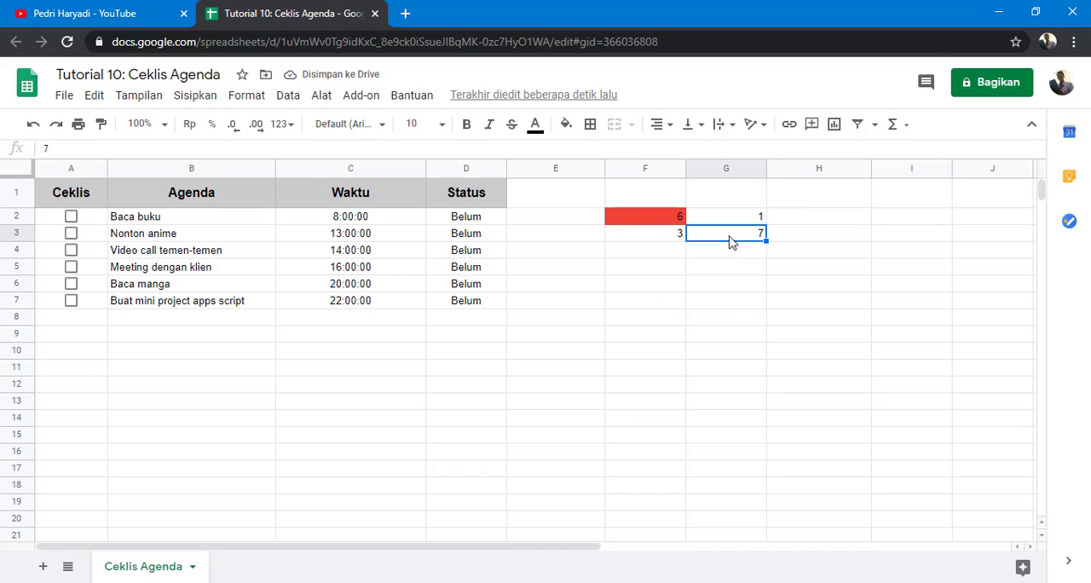
left_click(725, 298)
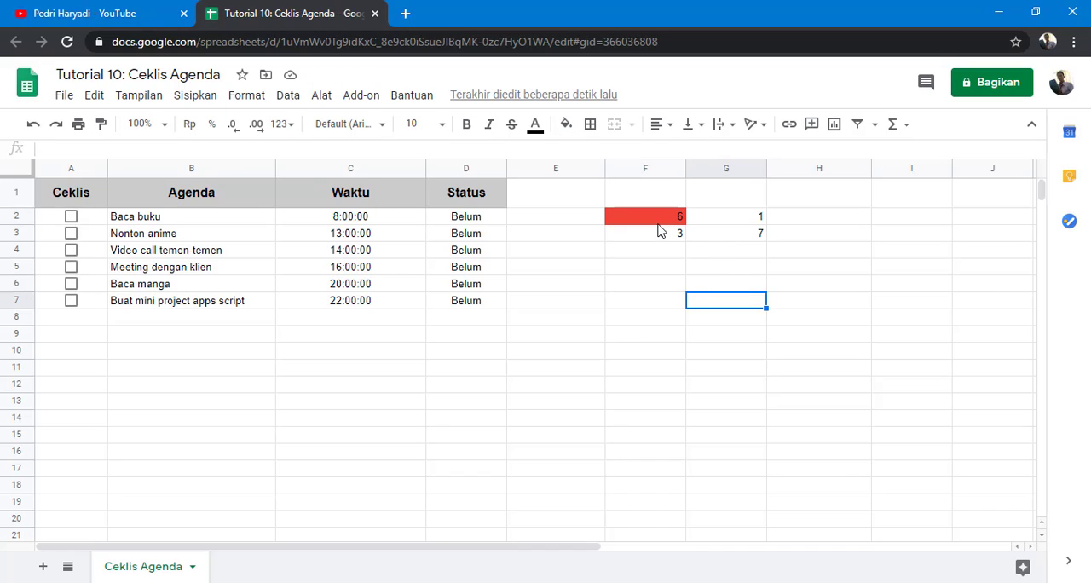
Step: Extend the conditional formatting rule's range to F2:G3
left_click(658, 223)
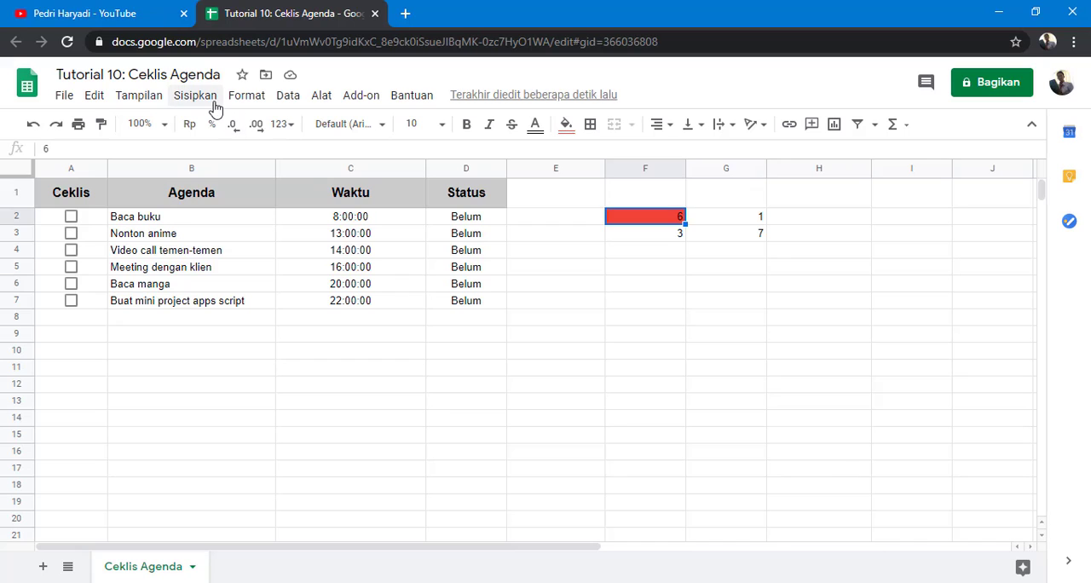
left_click(243, 100)
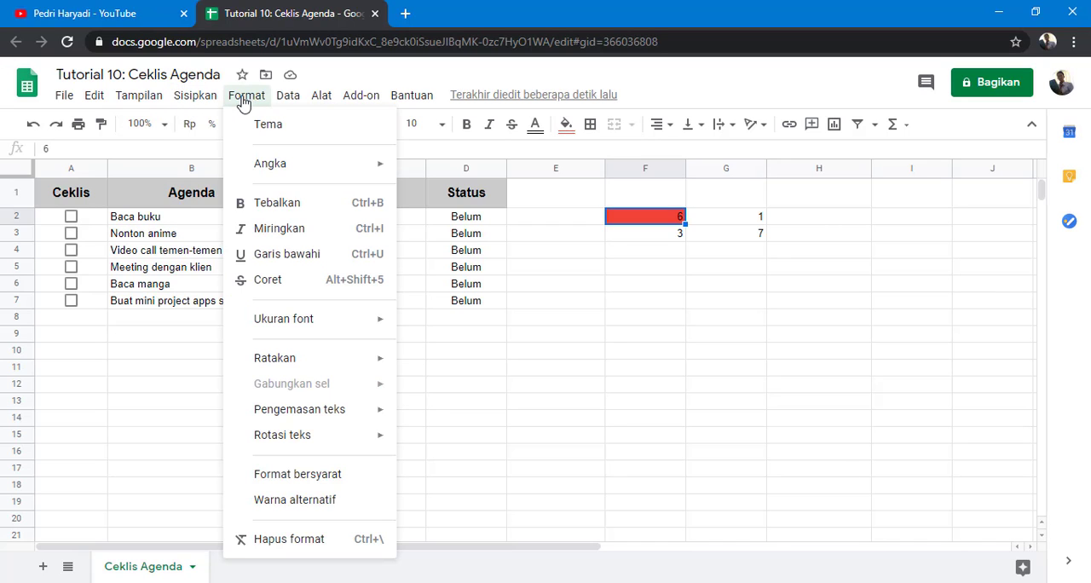
left_click(296, 482)
left_click(895, 181)
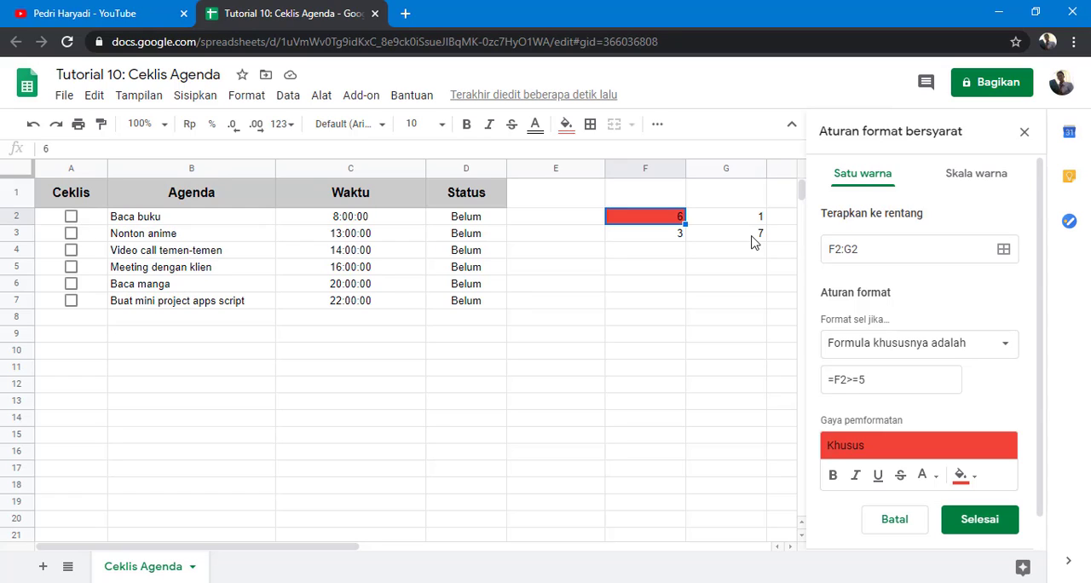
left_click(853, 249)
left_click_drag(853, 249, 863, 249)
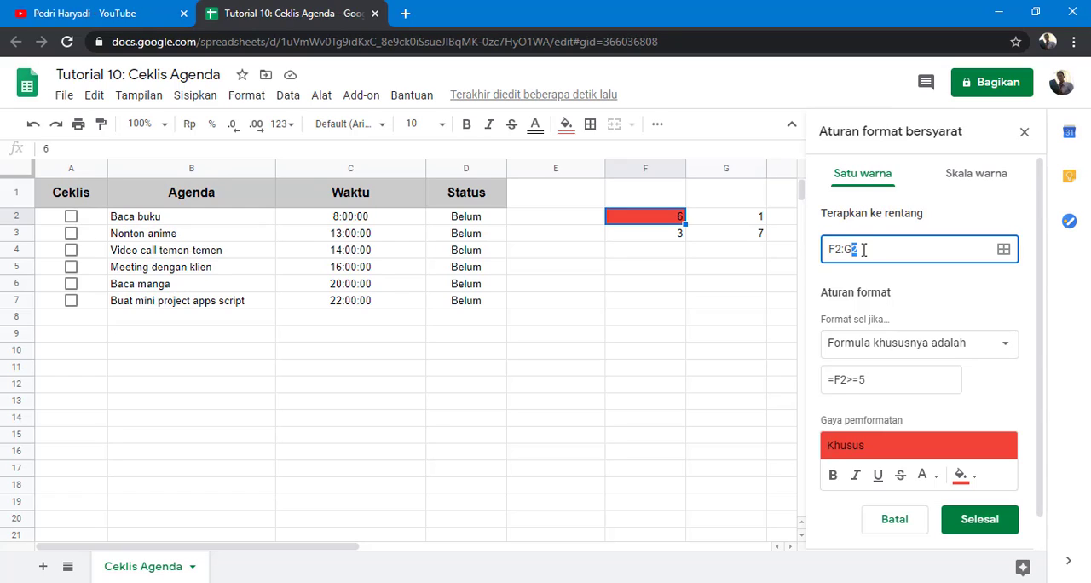
type("3")
left_click(969, 522)
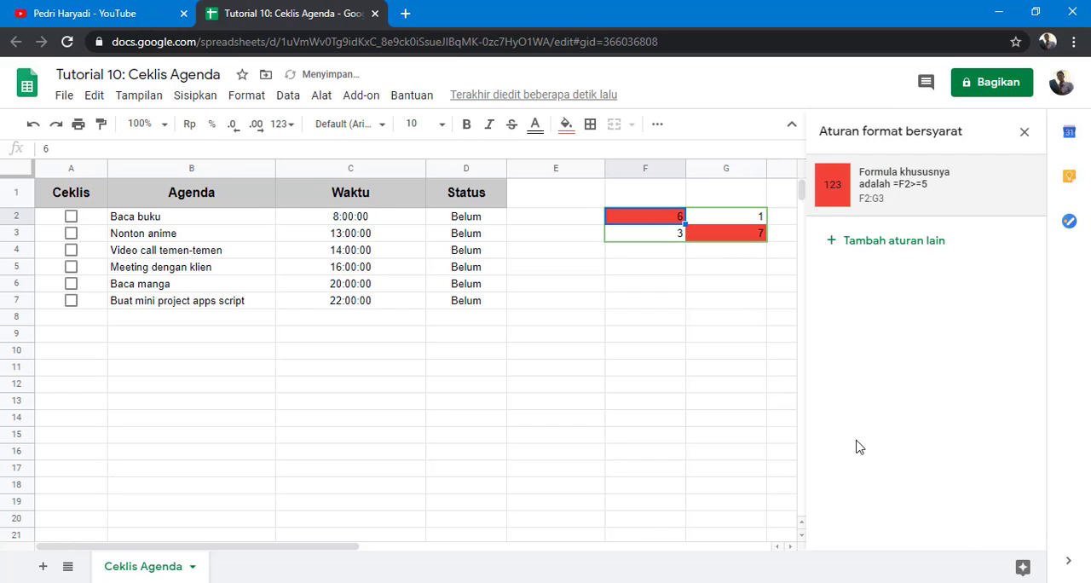
Step: Change F3 to 5 and G2 to 8
left_click(771, 387)
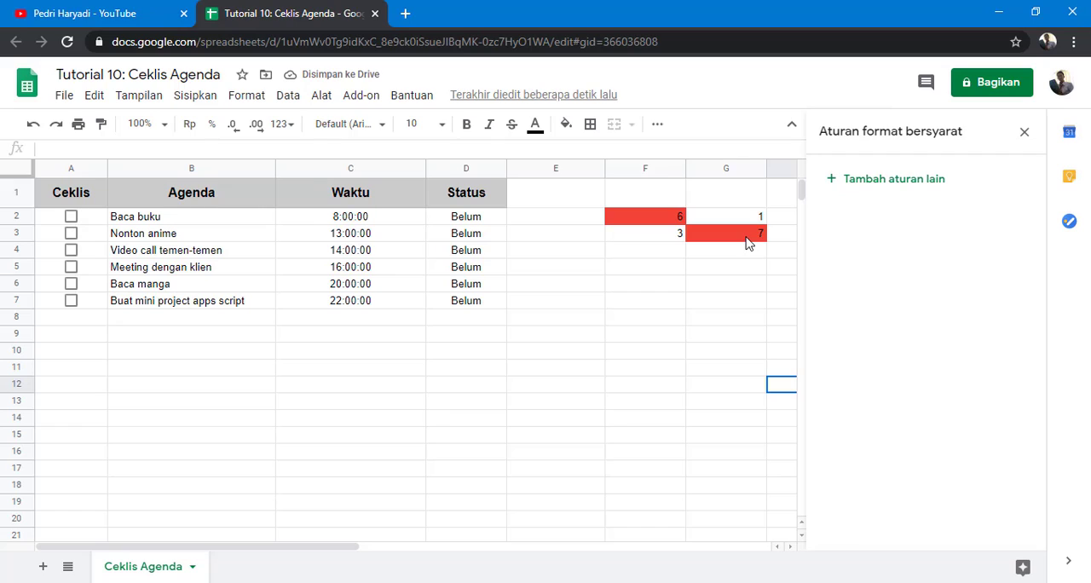
left_click(658, 220)
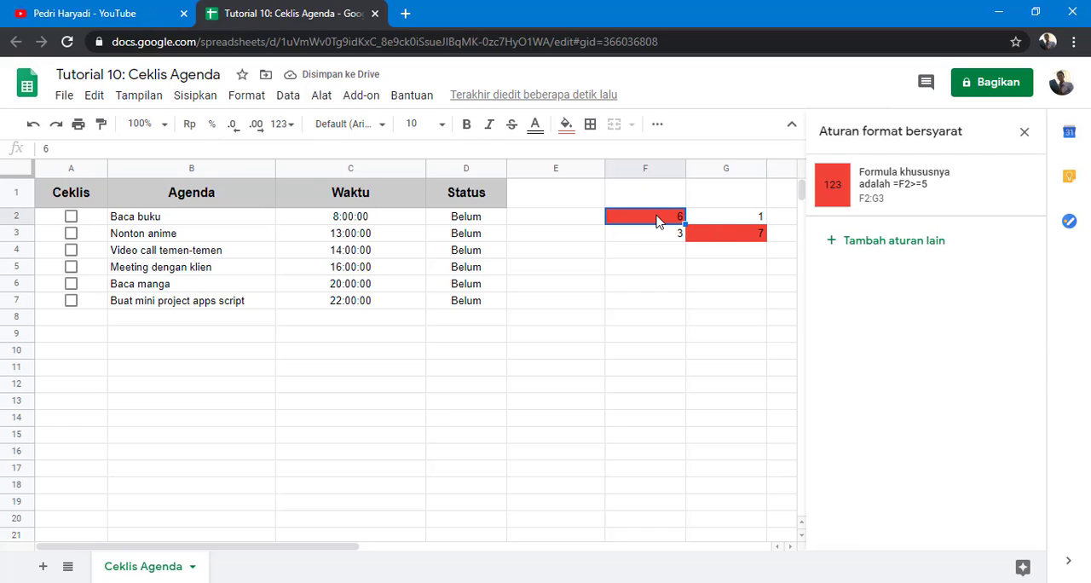
left_click(670, 242)
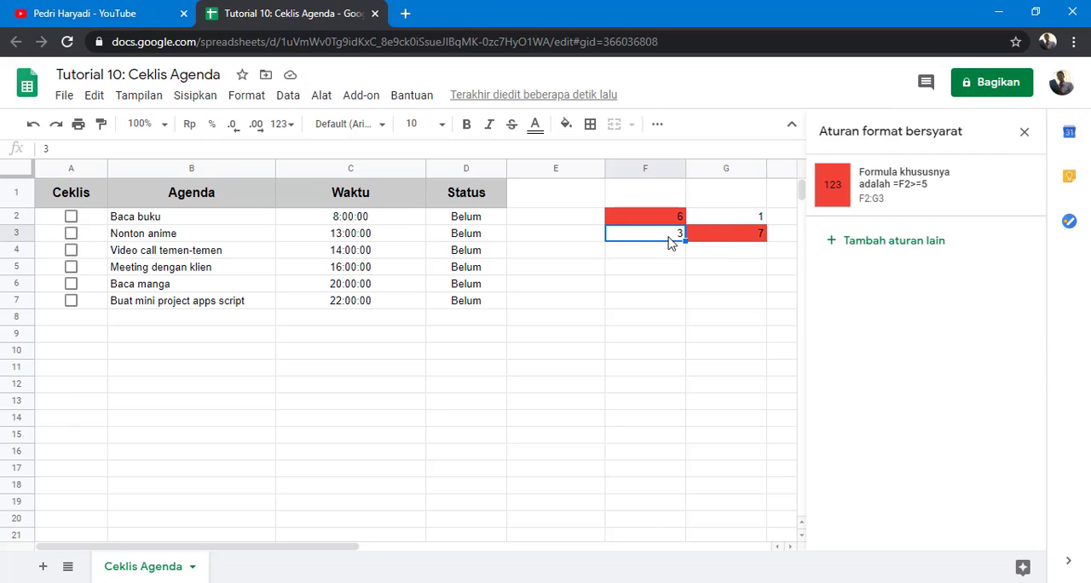
type("5")
left_click(712, 267)
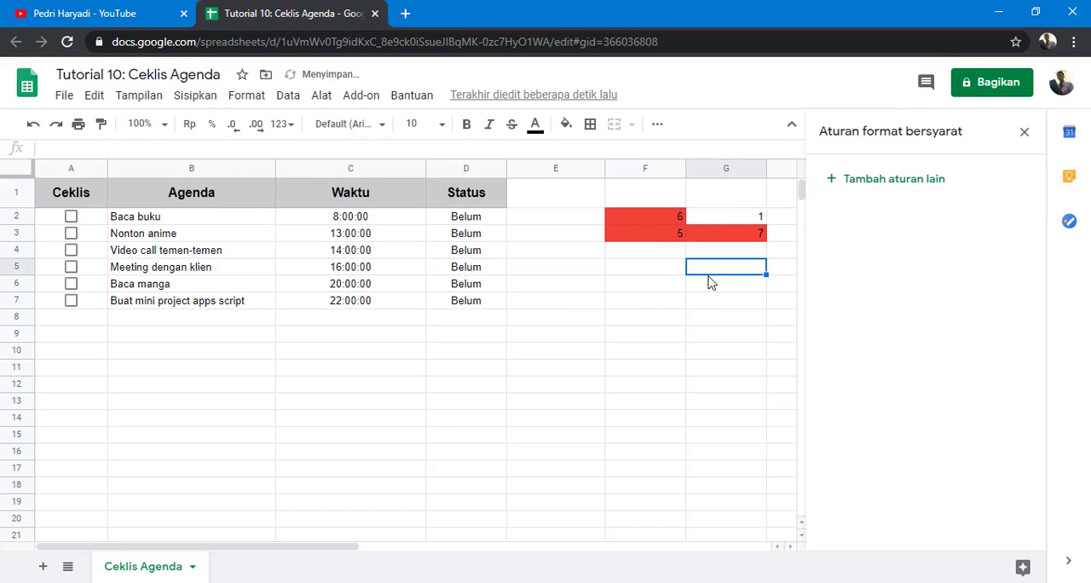
left_click(721, 221)
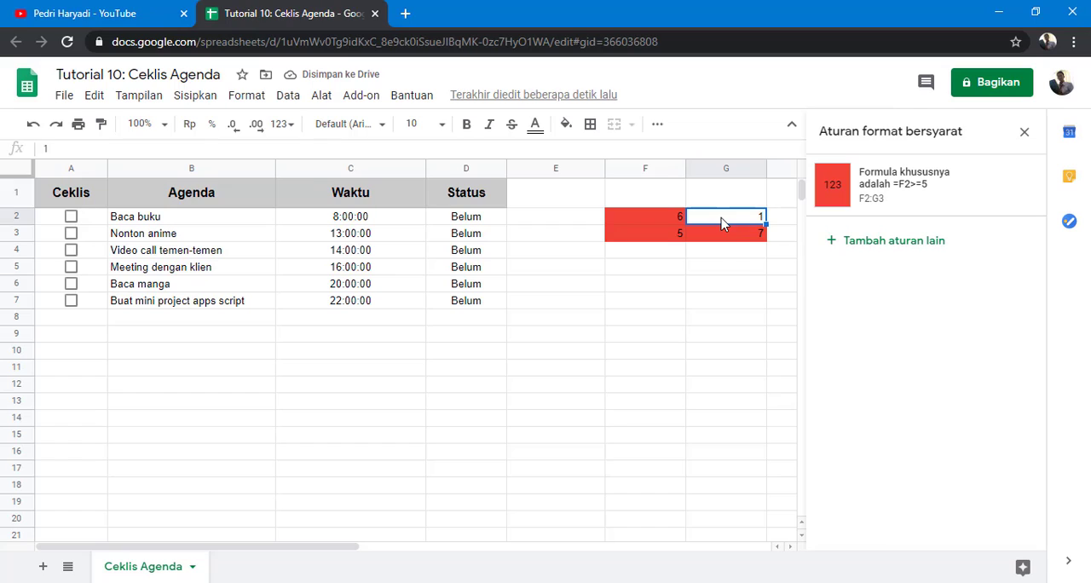
type("8")
key("Return")
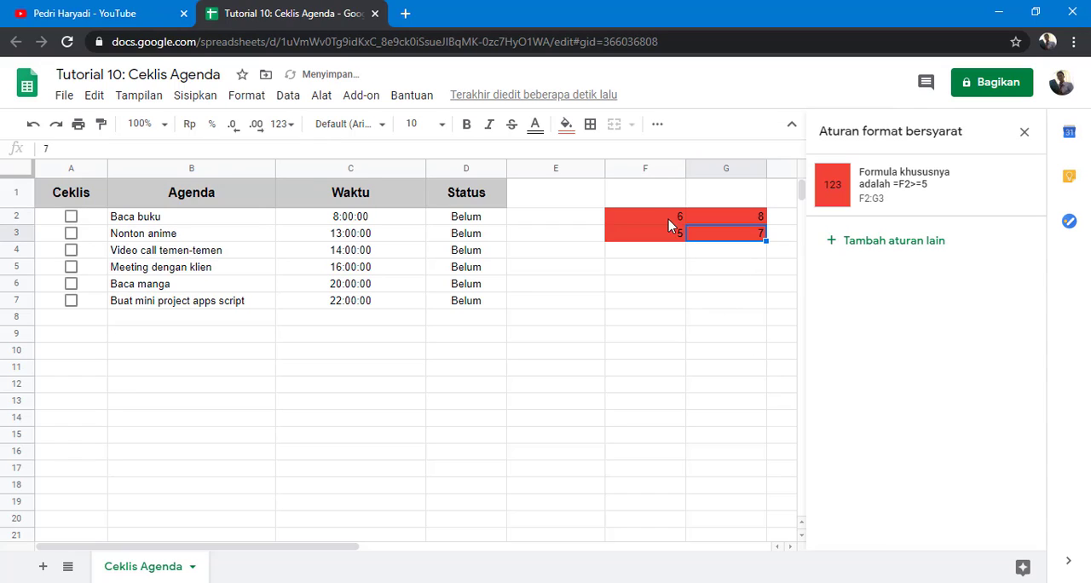
Step: Enter 1 in E2 and 5 in E3
left_click(656, 220)
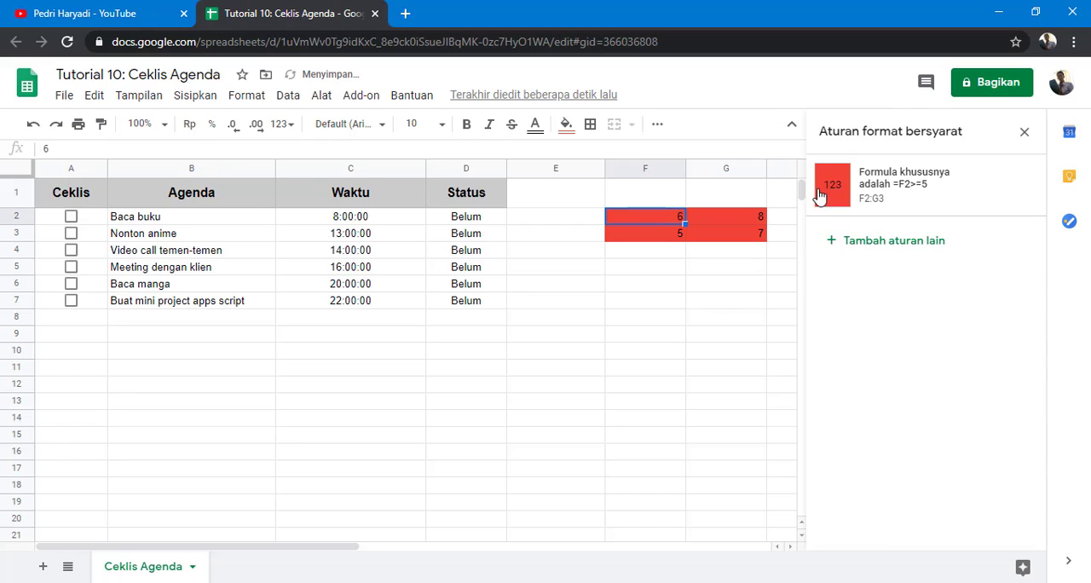
left_click(924, 195)
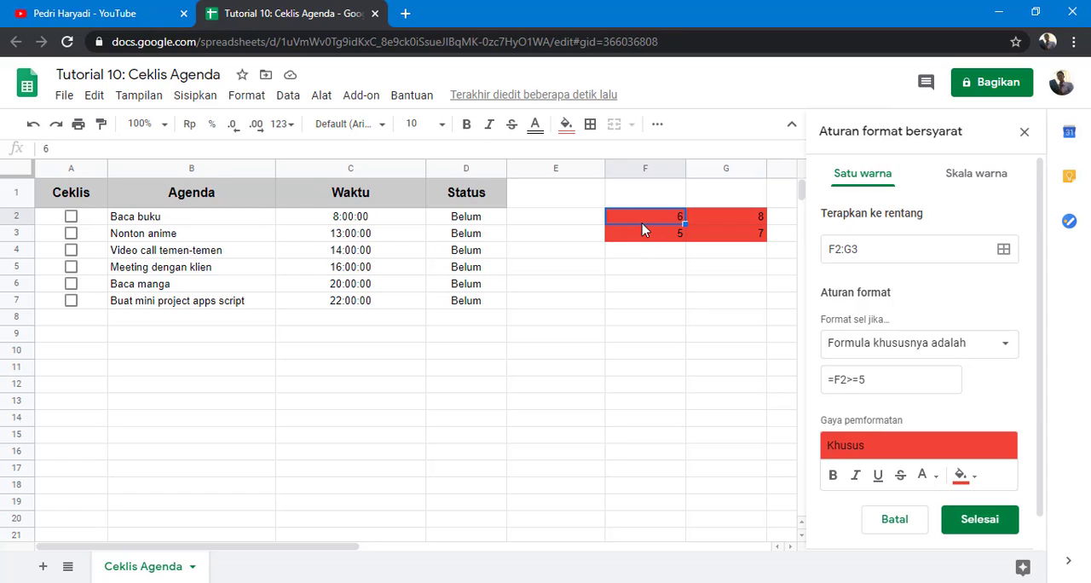
left_click(588, 223)
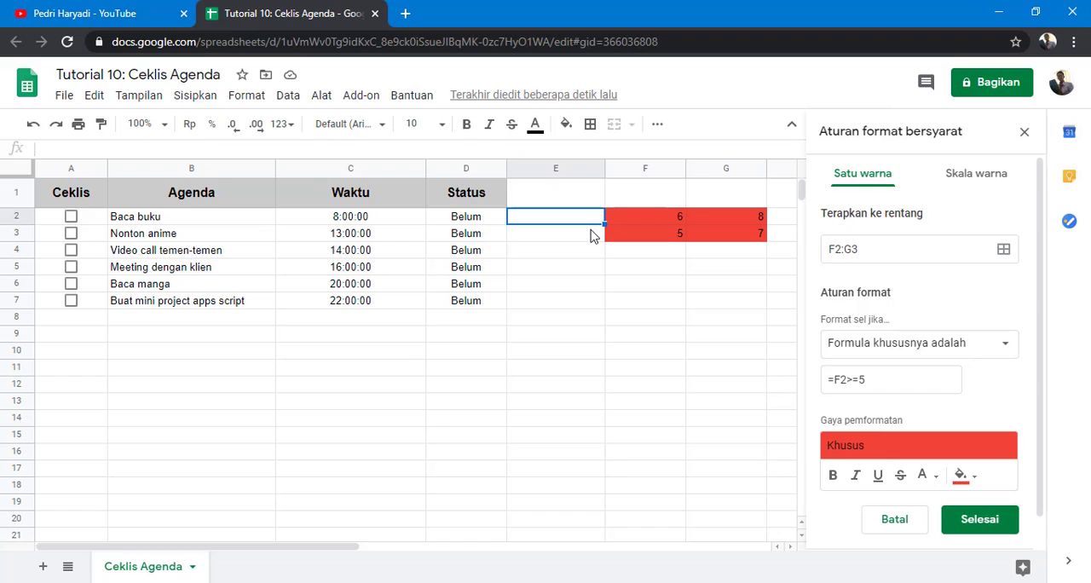
type("1")
key("Return")
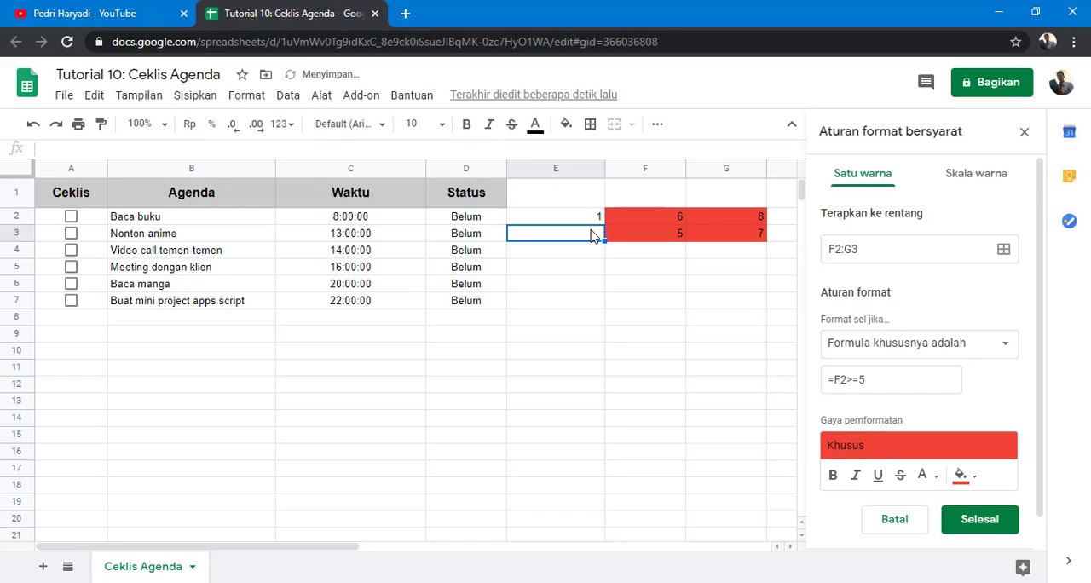
type("2")
key("Return")
left_click(594, 236)
type("5")
key("Return")
key("Up")
key("Up")
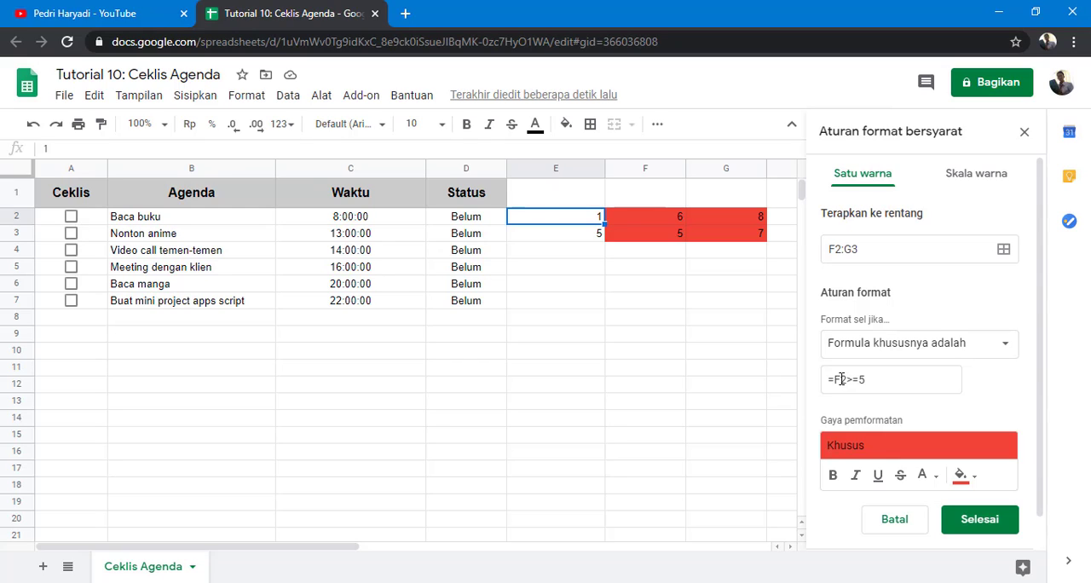
Step: Change the rule's custom formula to =E2>=5 and save it
left_click(841, 380)
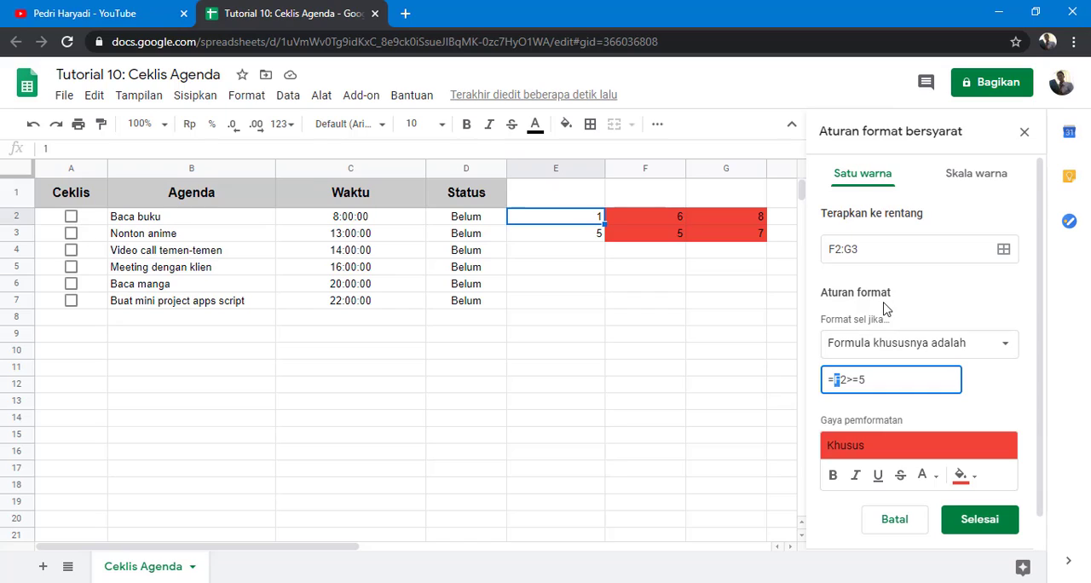
type("E")
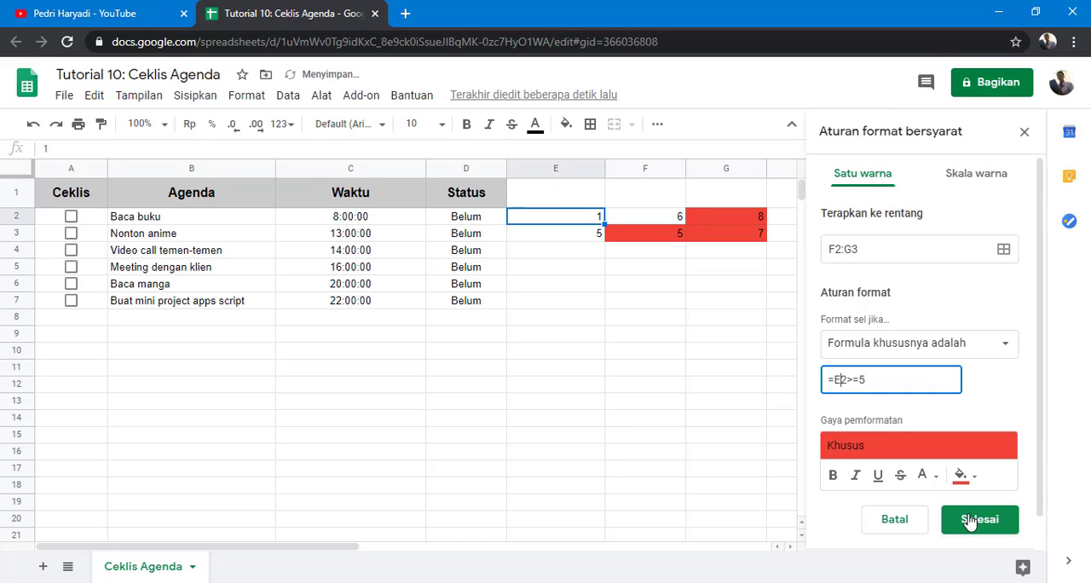
left_click(970, 522)
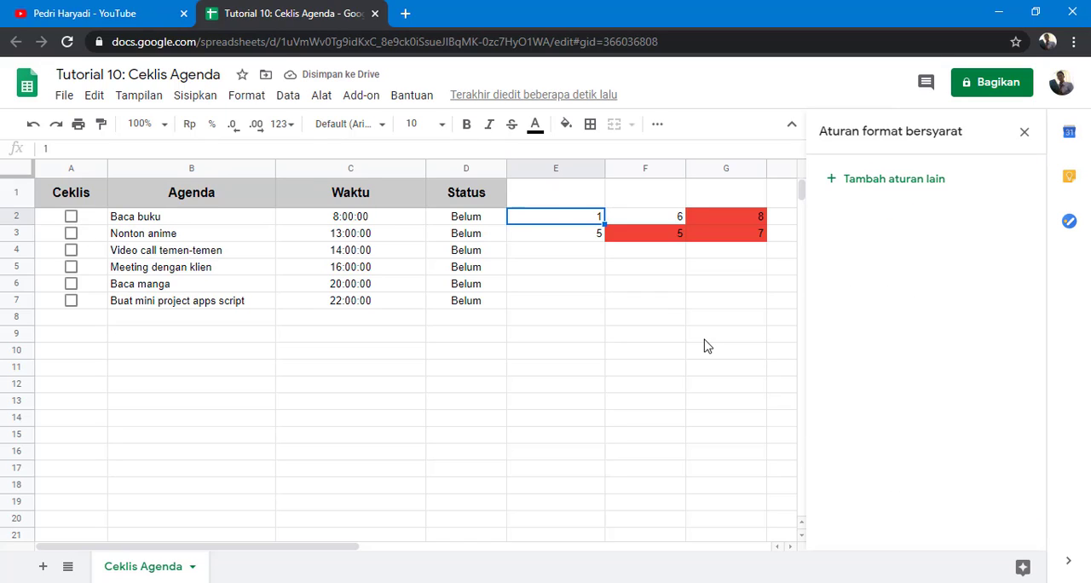
Step: Examine which cells in E2:G3 are highlighted by the rule
left_click(705, 340)
left_click(597, 220)
left_click(745, 217)
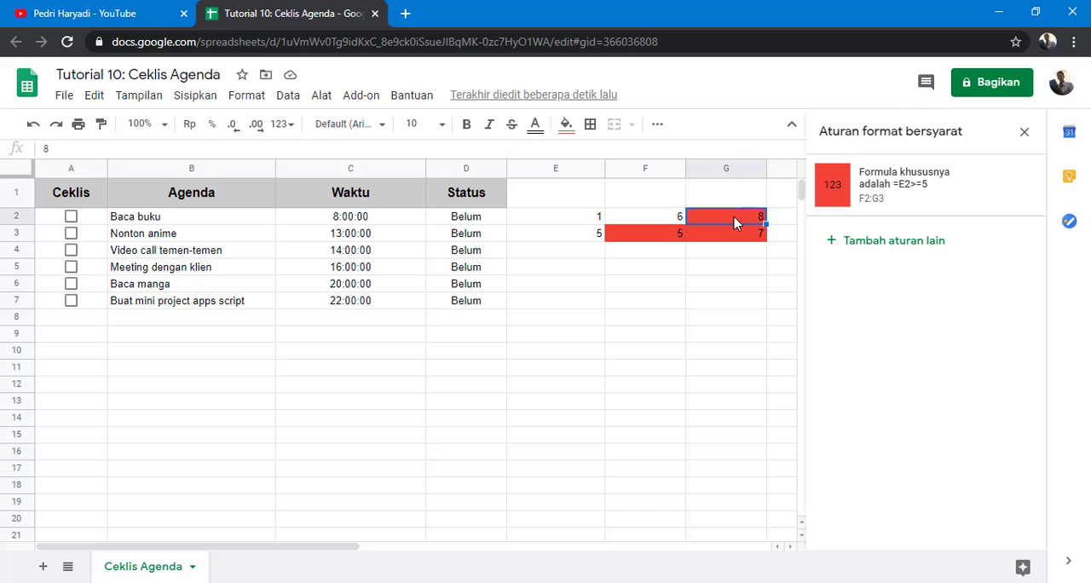
left_click(594, 238)
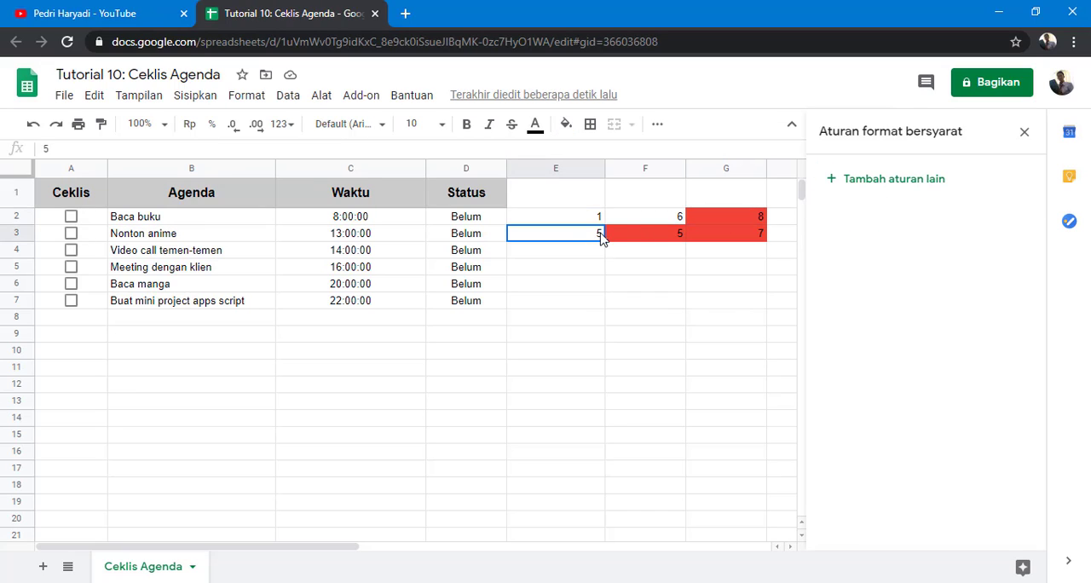
left_click(721, 239)
left_click_drag(607, 243, 583, 243)
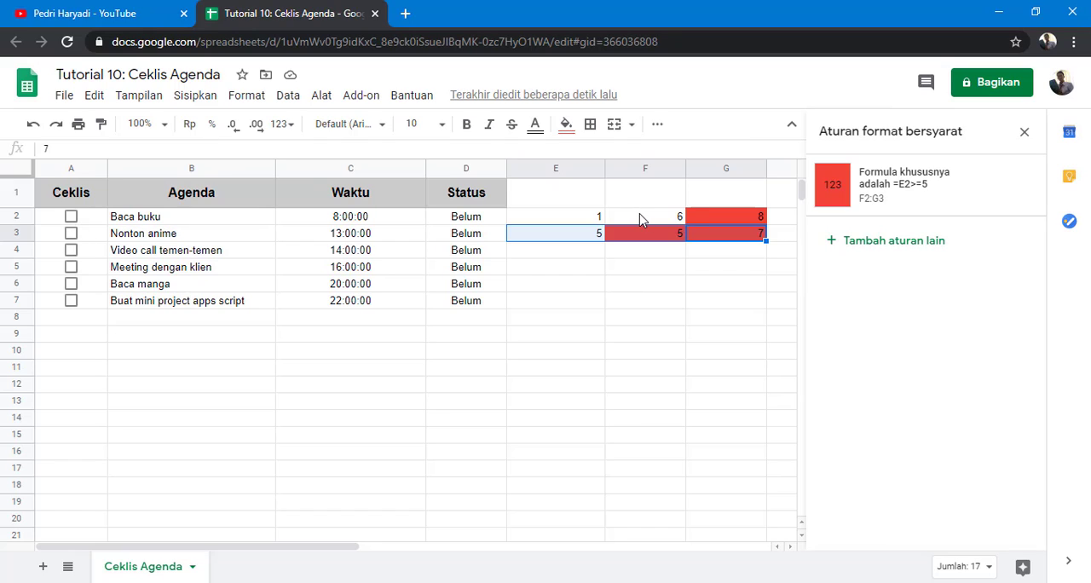
left_click(638, 220)
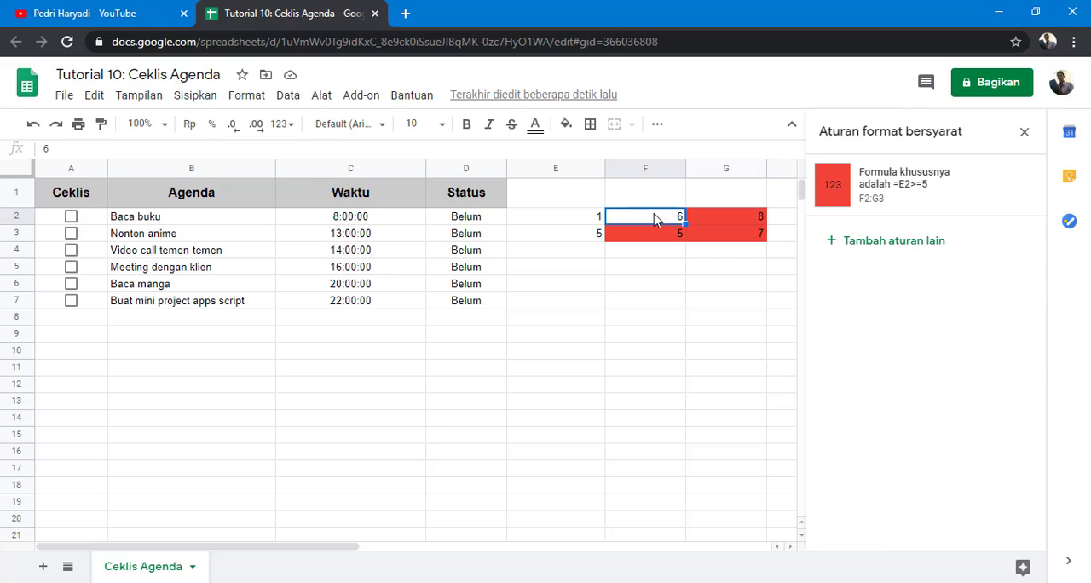
left_click(595, 220)
left_click(622, 238)
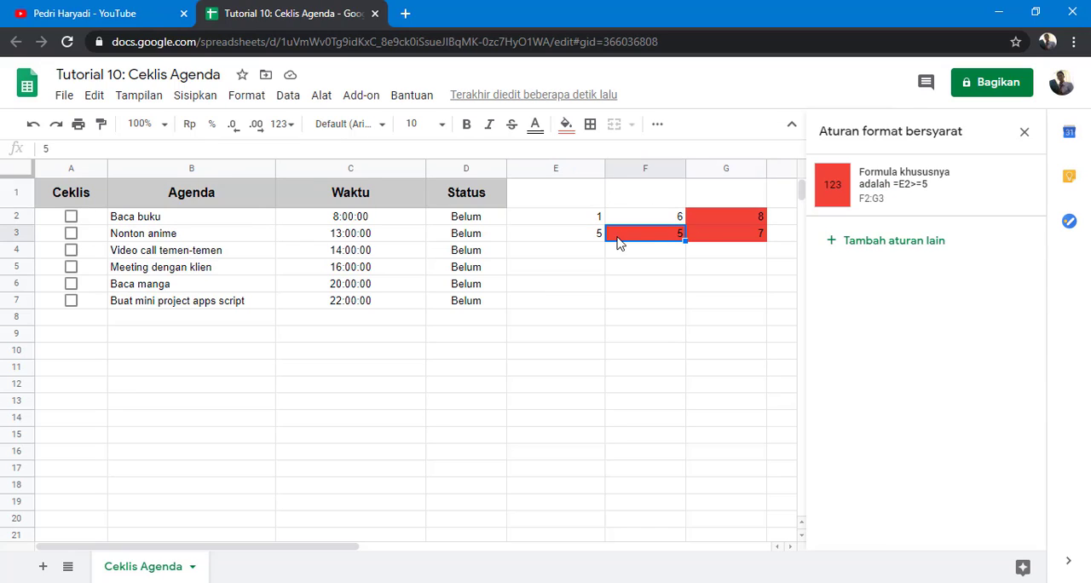
left_click(716, 236)
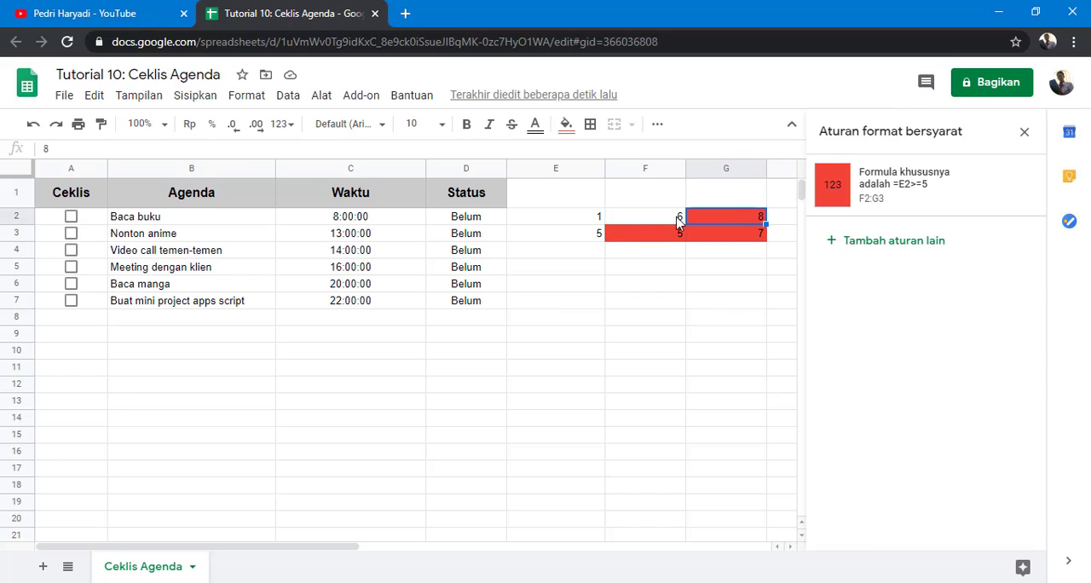
left_click(667, 223)
left_click(593, 220)
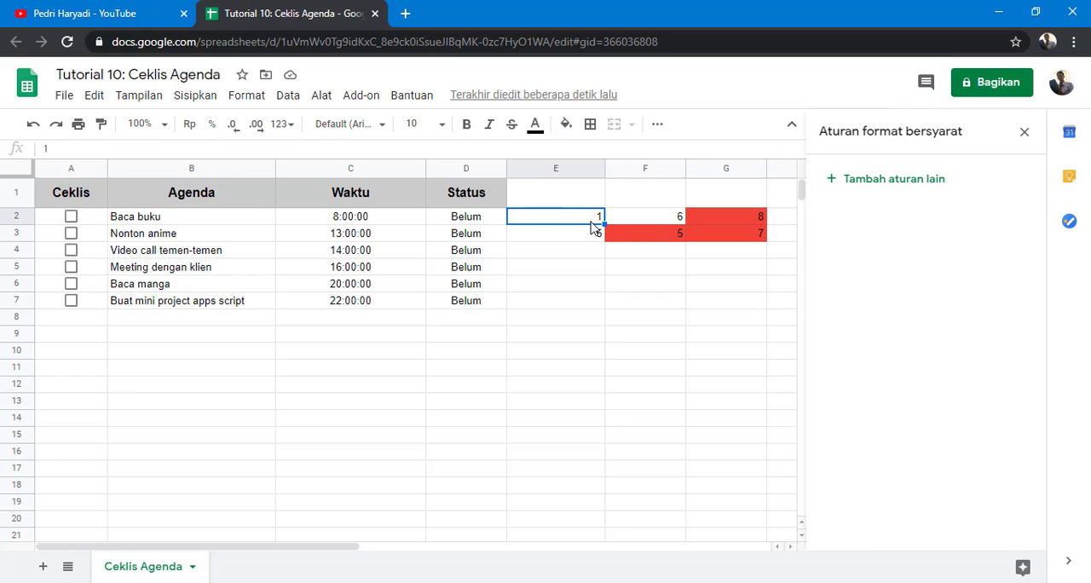
left_click(656, 241)
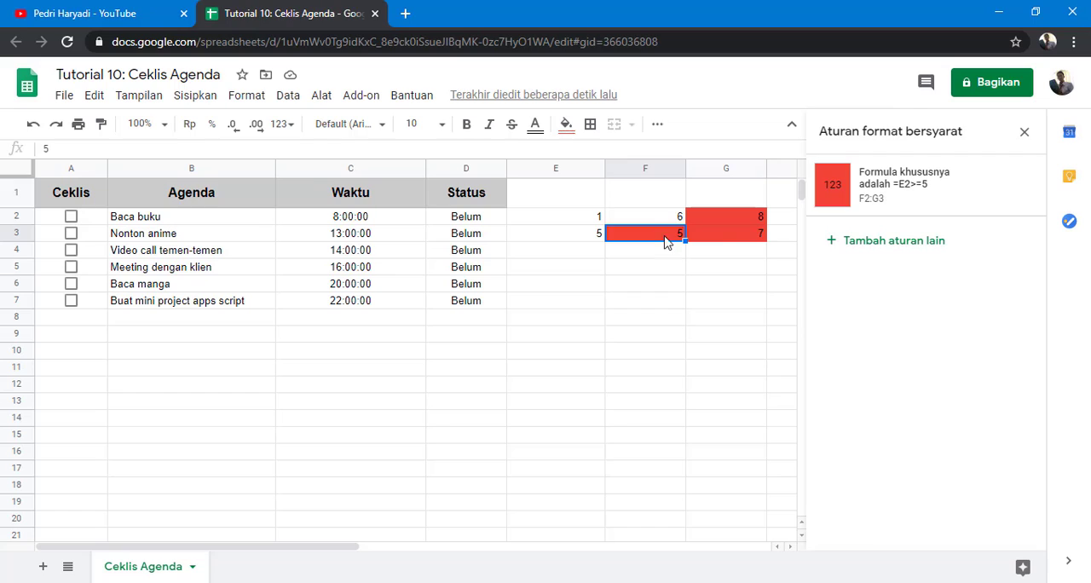
Step: Change the rule's formula to =$E2>=5, save it and close the conditional formatting panel
left_click(902, 208)
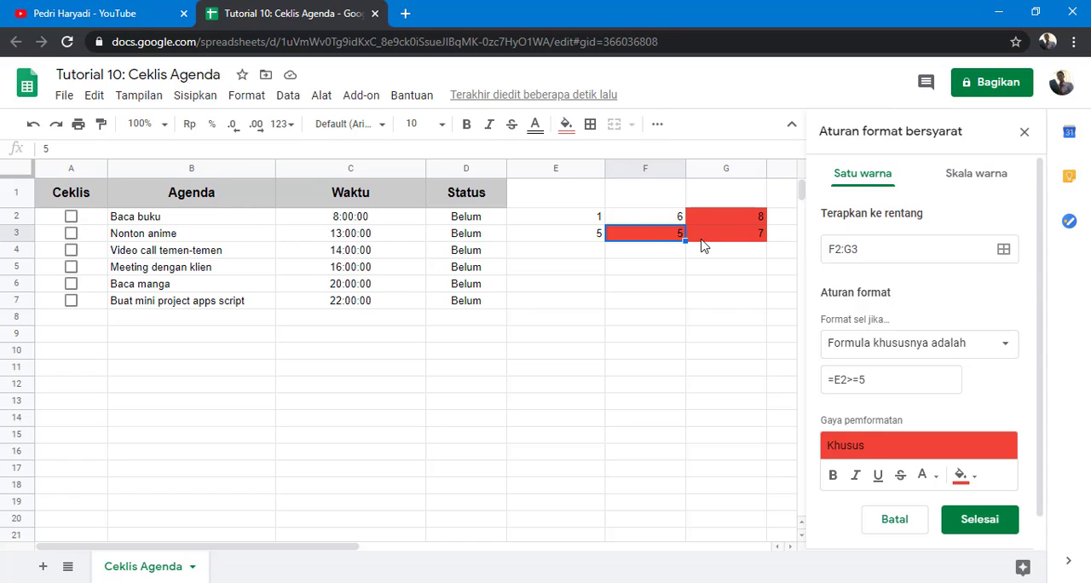
left_click(835, 380)
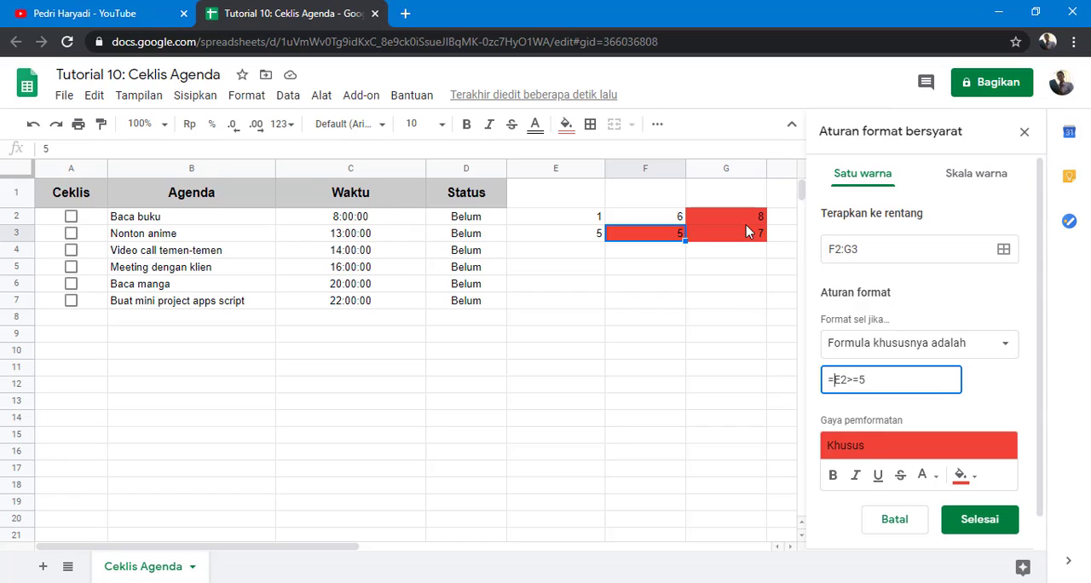
type("$")
left_click(980, 522)
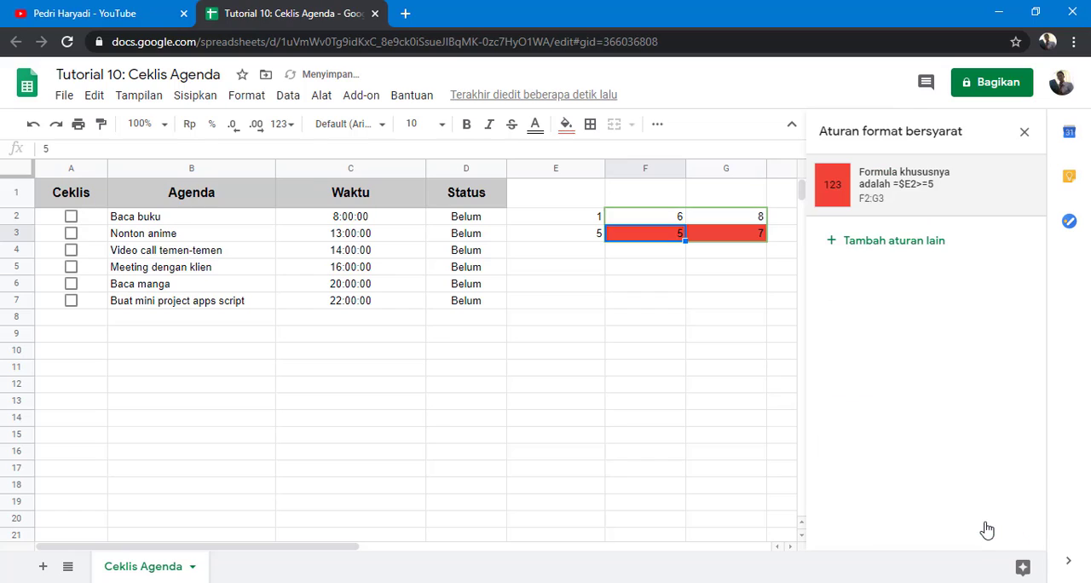
left_click(1024, 132)
Step: Enter tes1 in F2, tes2 in F3, tes3 in G2 and tes4 in G3
left_click(718, 303)
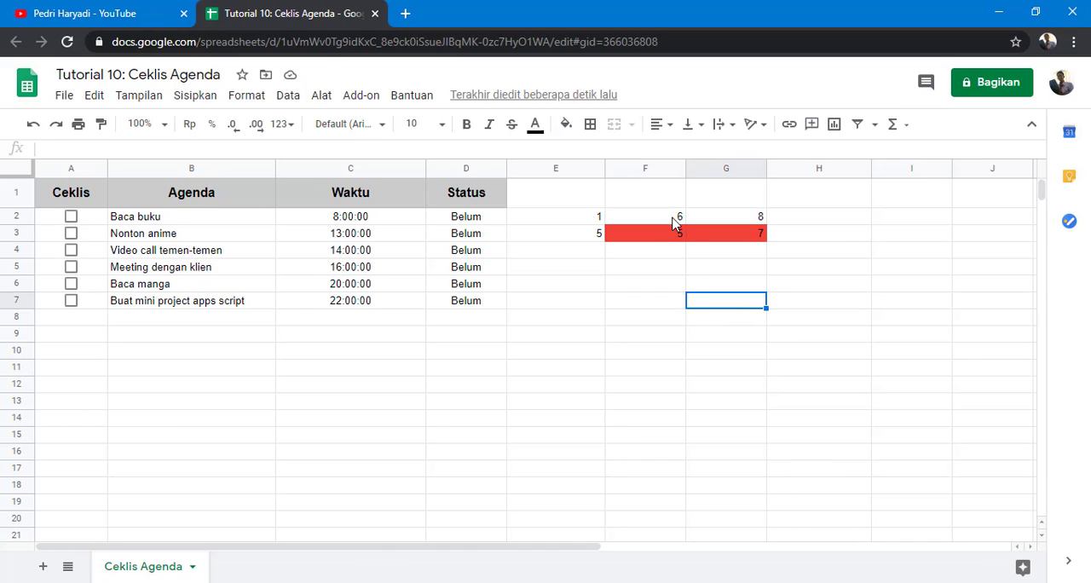
left_click(680, 220)
type("tes1")
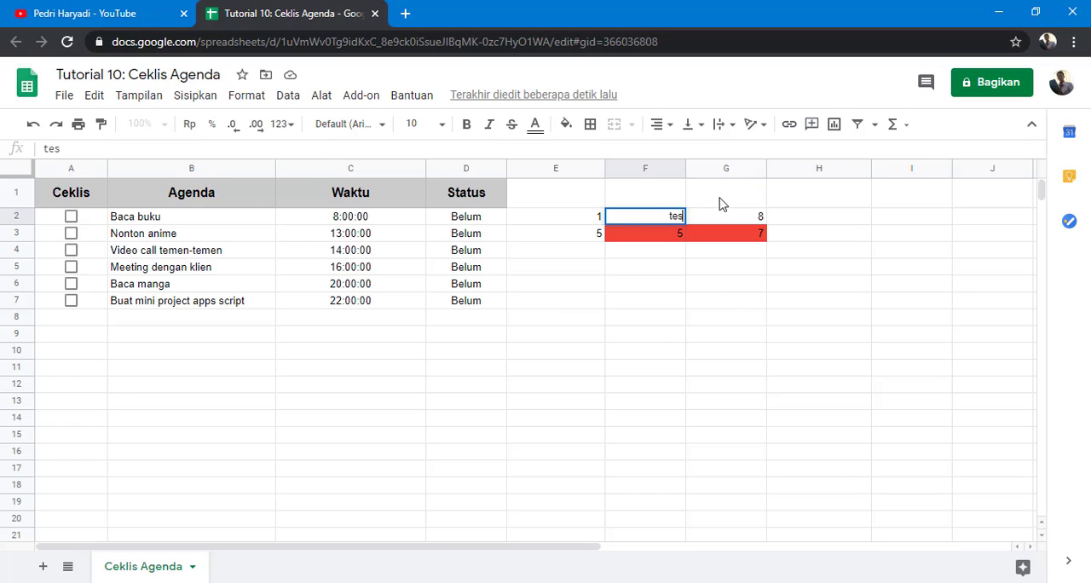
key("Down")
type("tes2")
key("Right")
key("Up")
type("tes3")
key("Left")
type("ts")
key("BackSpace")
key("BackSpace")
key("Escape")
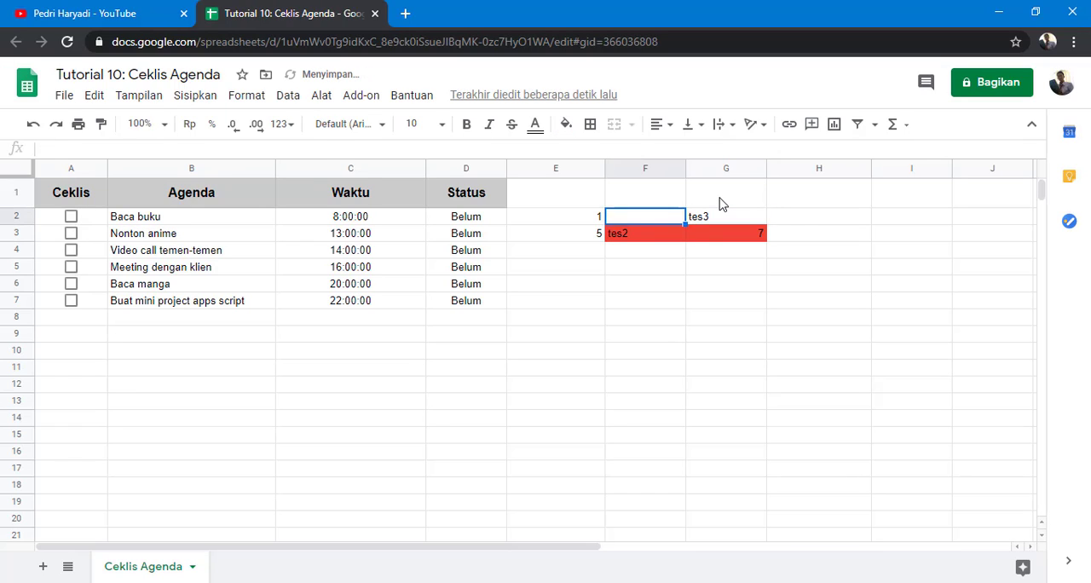
key("Right")
key("Down")
type("tes4")
key("Left")
key("Left")
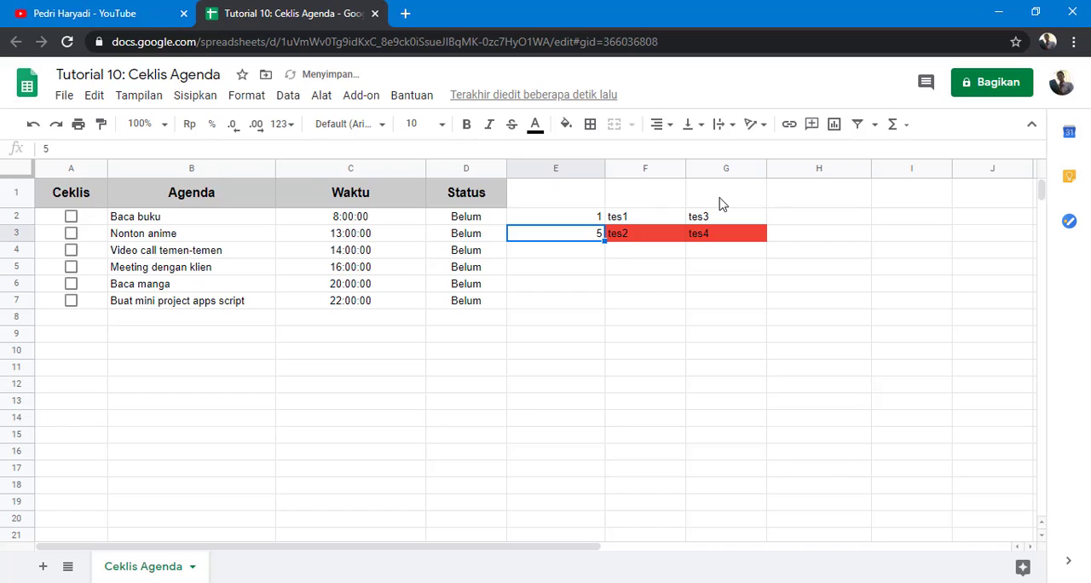
key("Up")
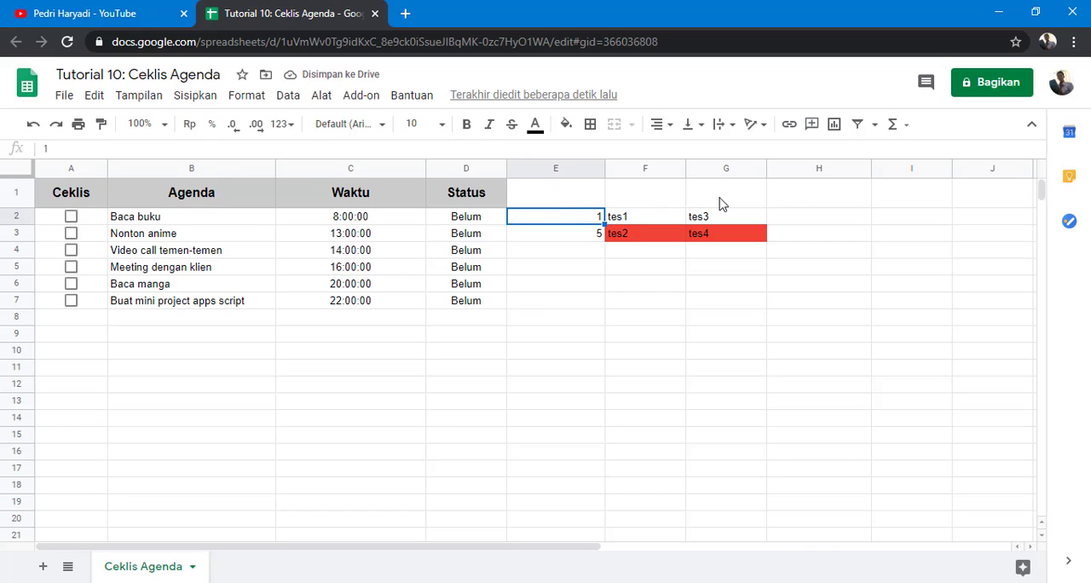
Step: Set E2 to 6 and E3 to 1
type("6")
key("Return")
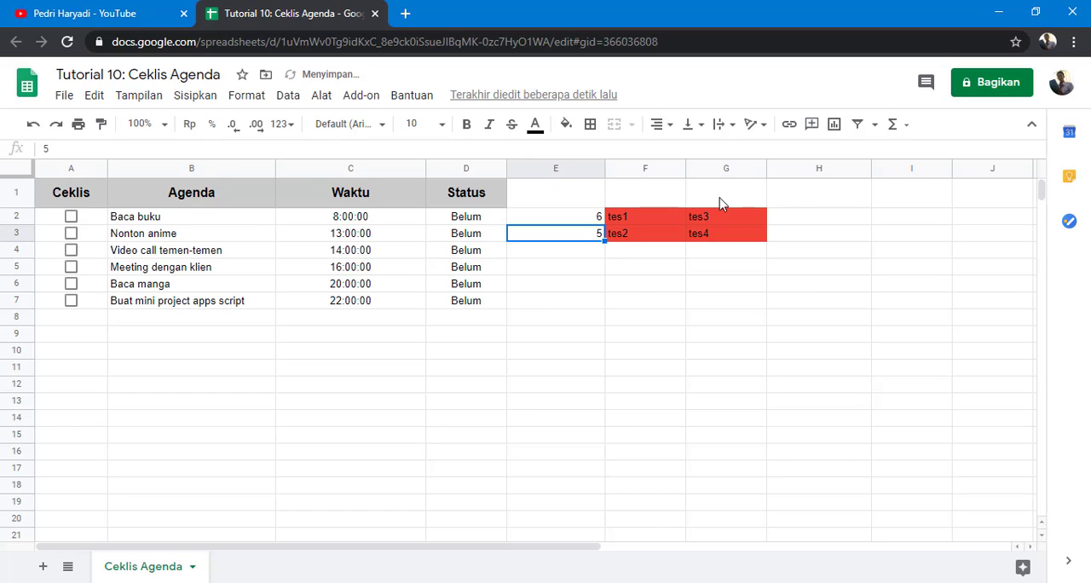
type("1")
key("Return")
key("Up")
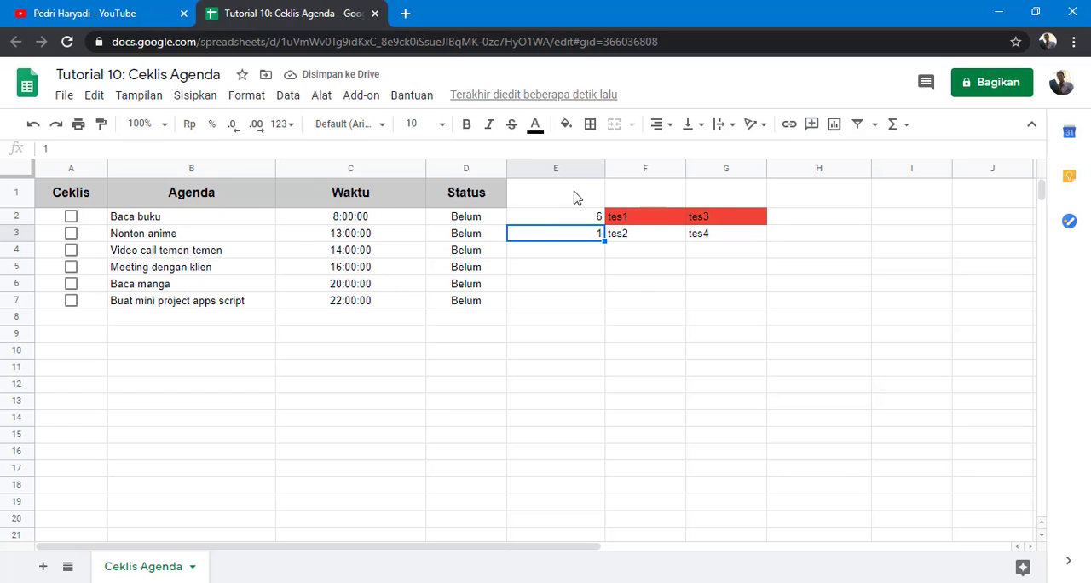
Step: Clear the formatting and contents of columns E to G
left_click_drag(569, 171, 741, 167)
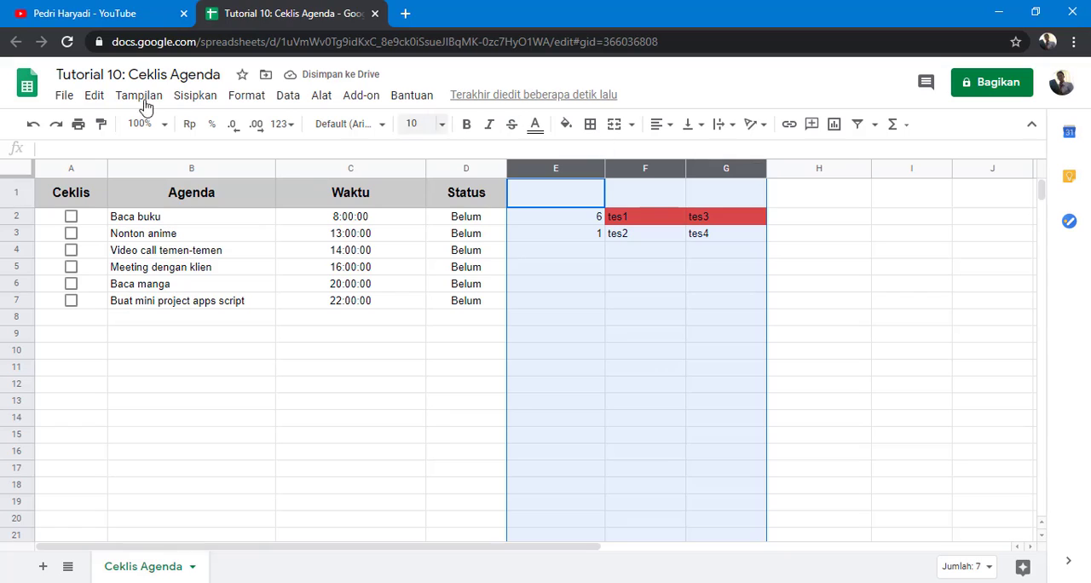
left_click(246, 96)
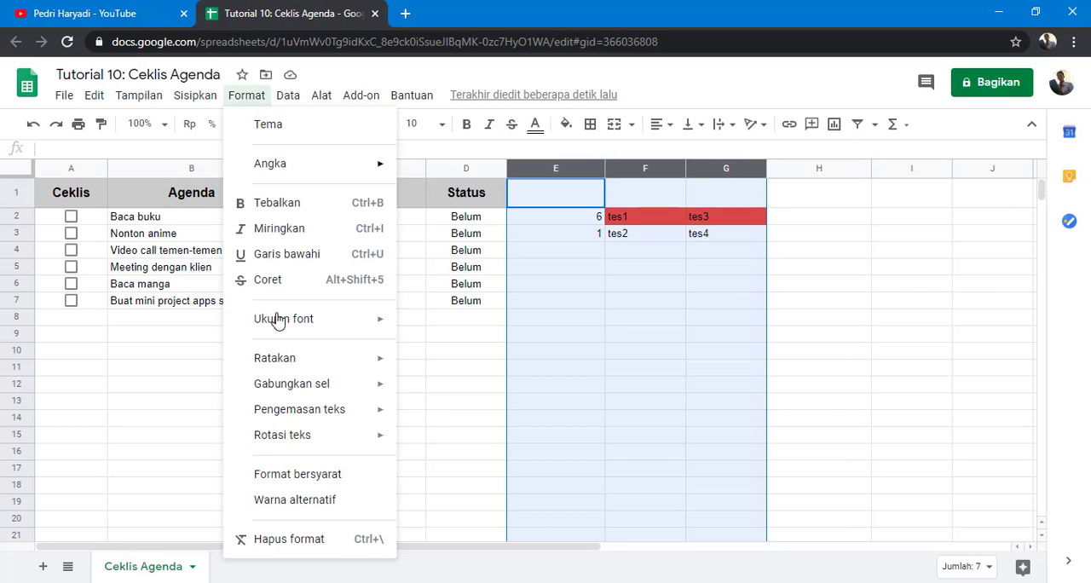
left_click(292, 538)
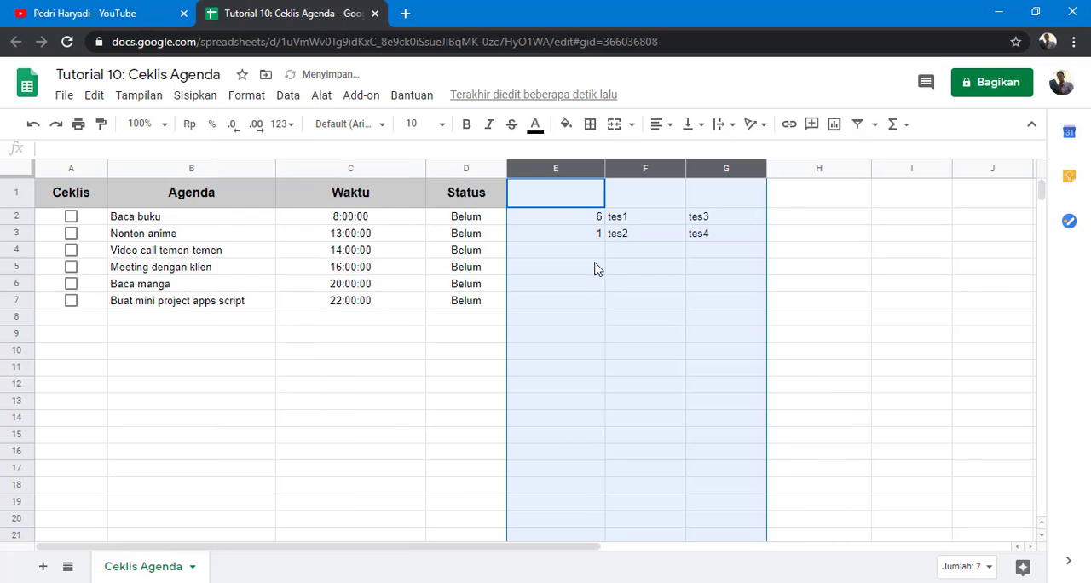
key("Delete")
left_click(692, 309)
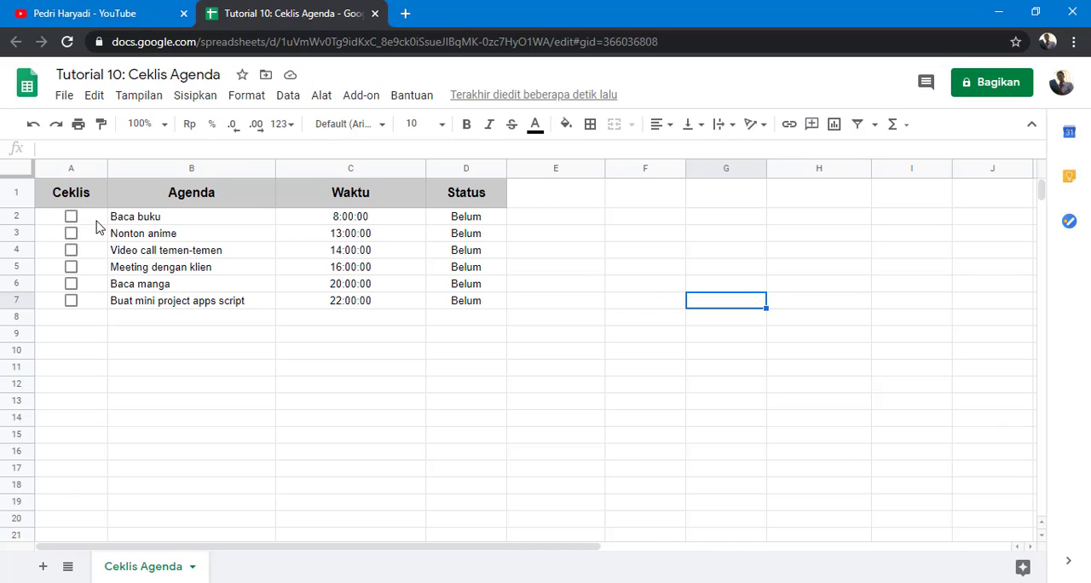
Step: Enter the formula =A2 in E2 and fill it down to E7
left_click_drag(96, 224, 97, 304)
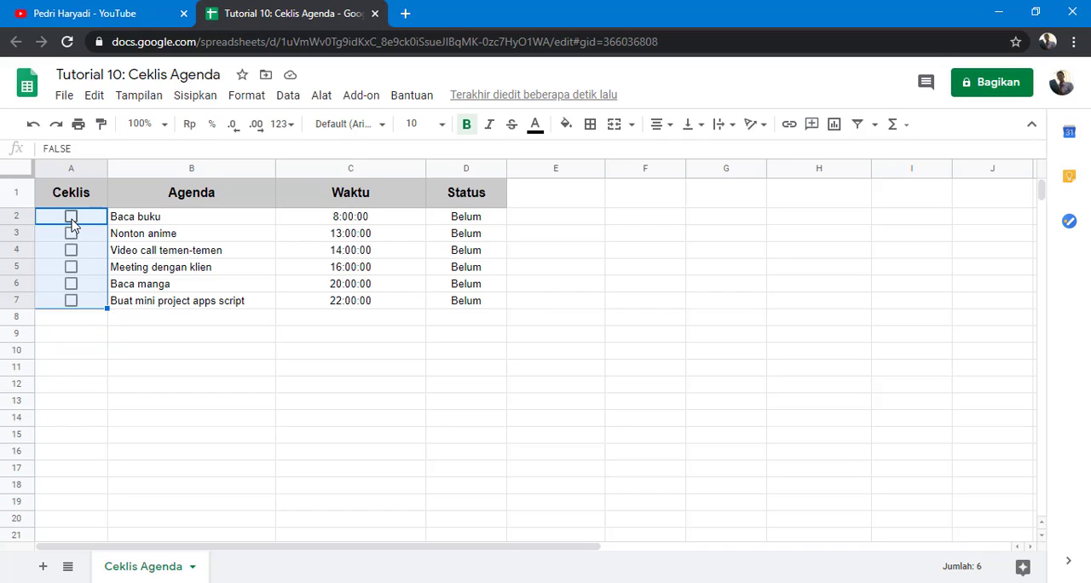
left_click(547, 220)
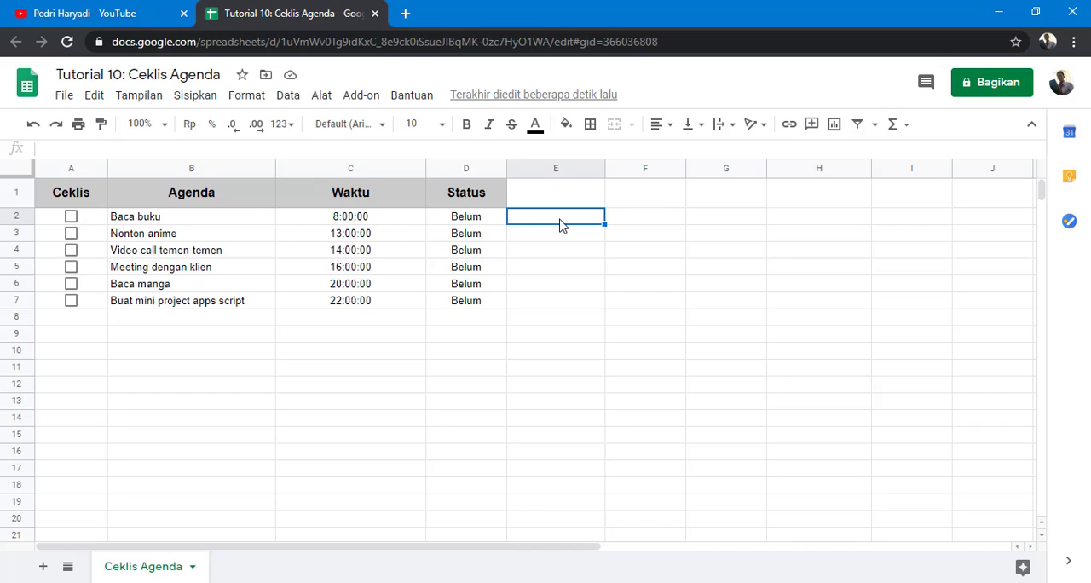
type("=")
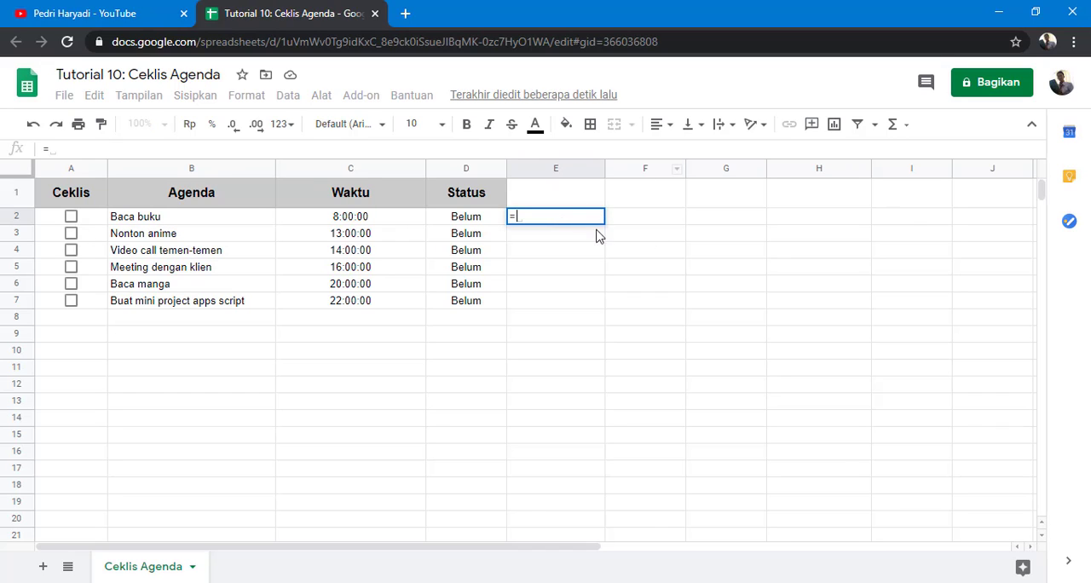
left_click(91, 220)
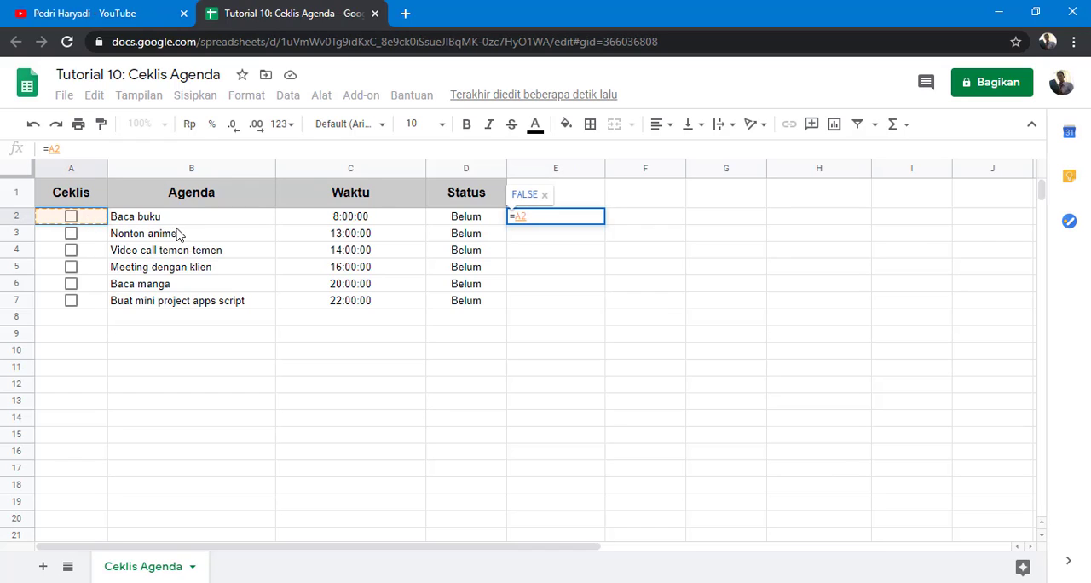
key("Return")
left_click(584, 220)
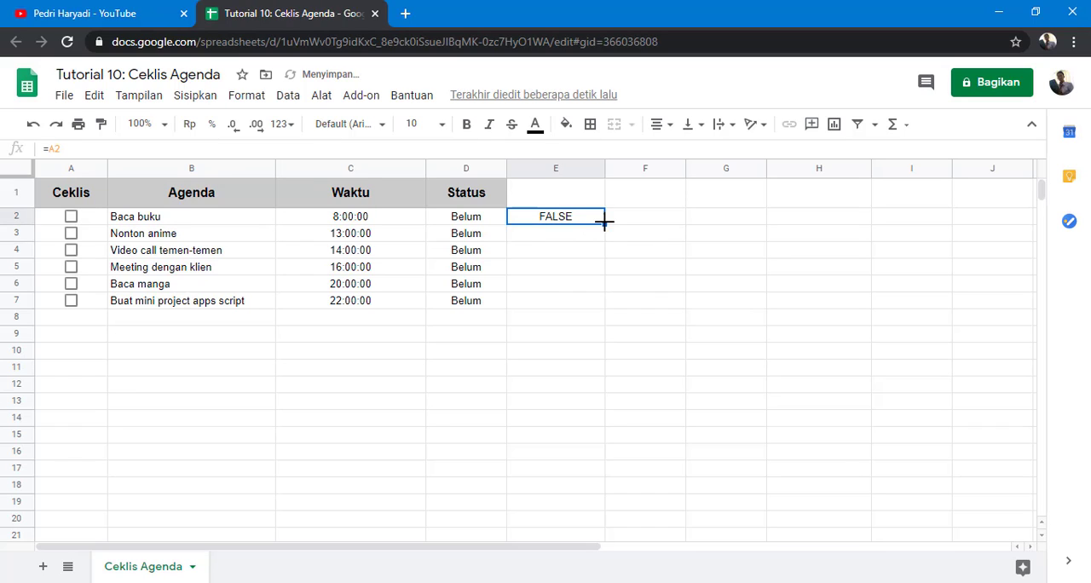
left_click_drag(603, 223, 604, 301)
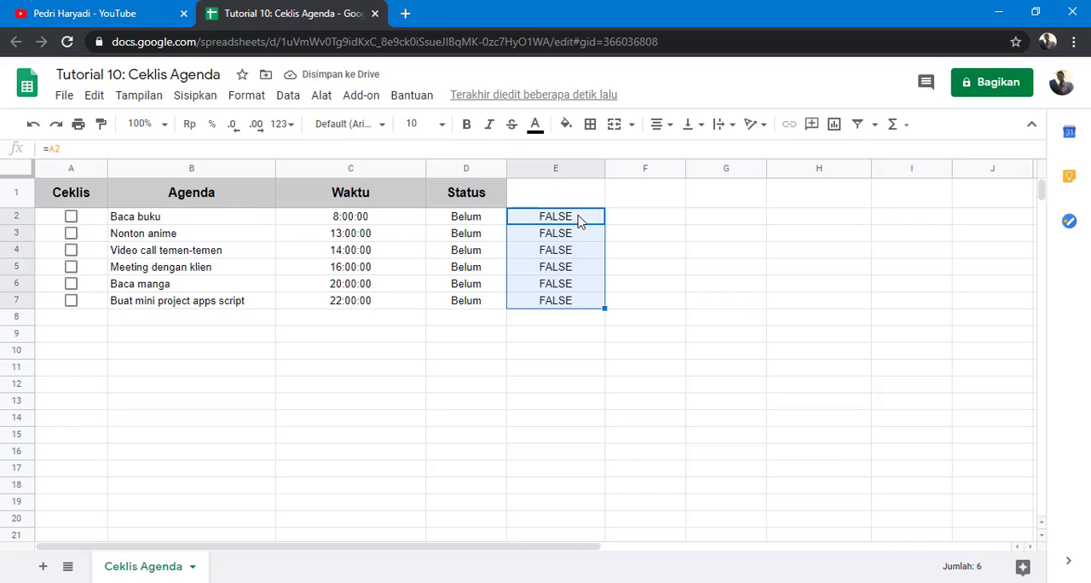
Step: Tick the checkboxes in rows 2, 4 and 7, then untick the one in row 2
left_click(577, 219)
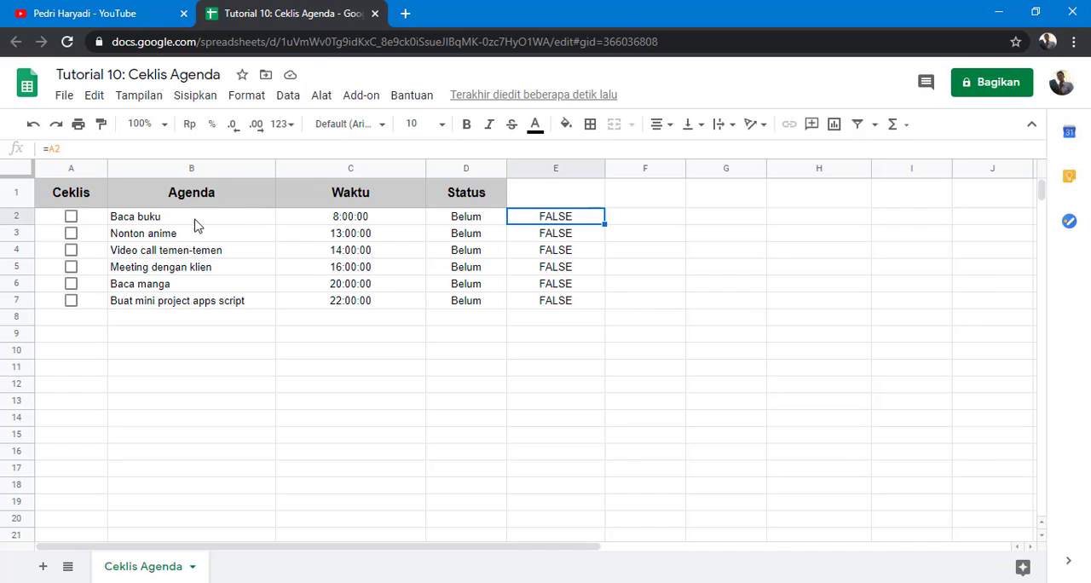
left_click(71, 218)
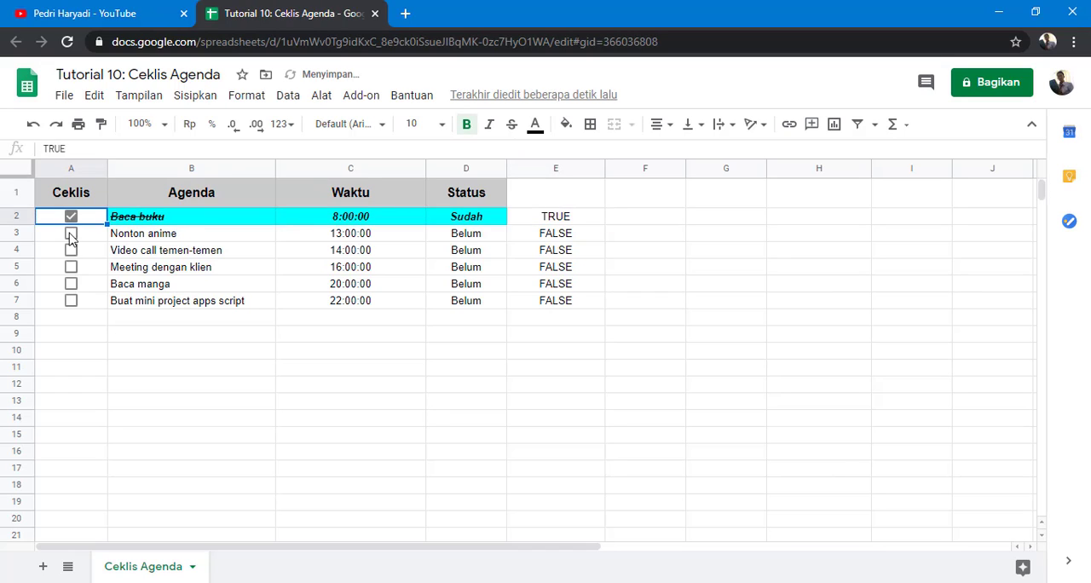
left_click(71, 249)
left_click(72, 302)
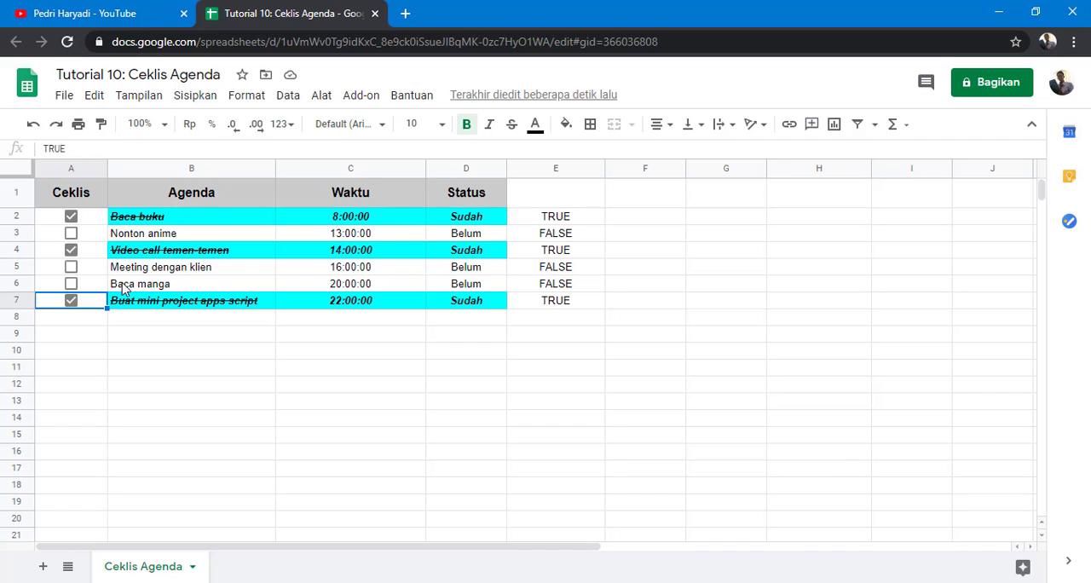
left_click(70, 216)
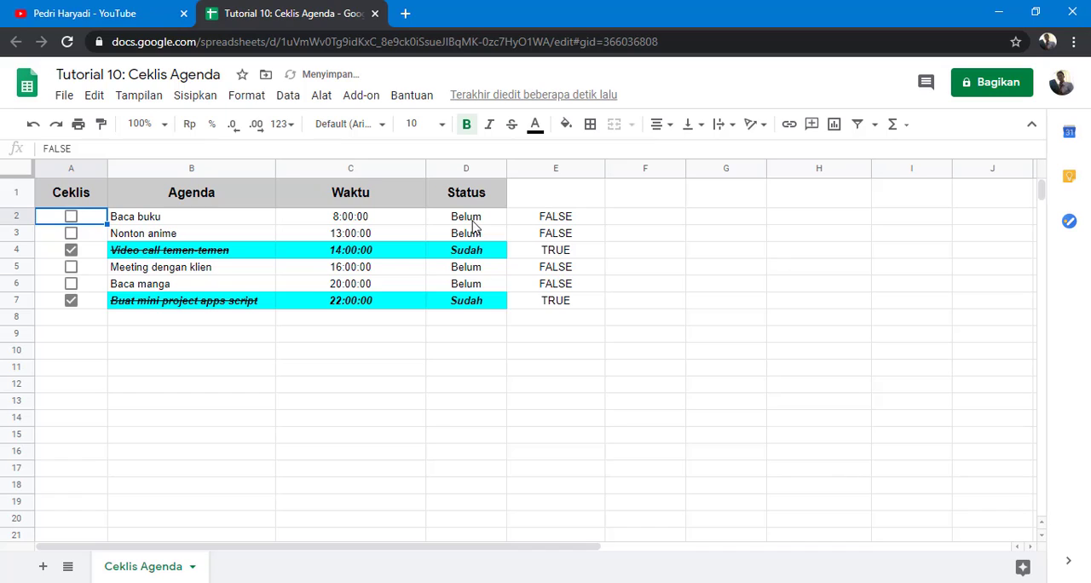
Step: Delete the helper formulas in E2:E7
left_click(558, 218)
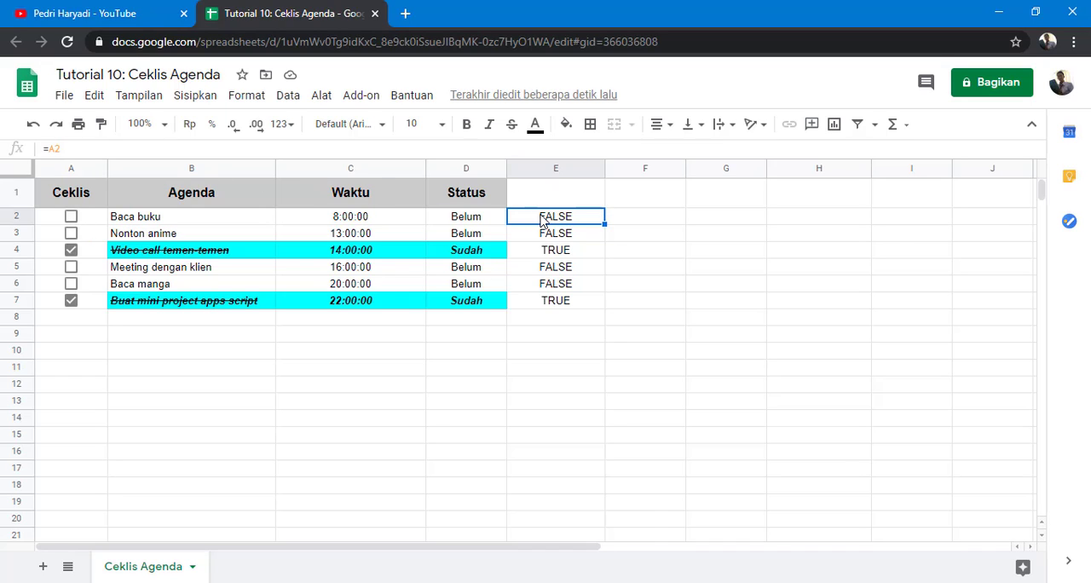
left_click_drag(542, 220, 559, 304)
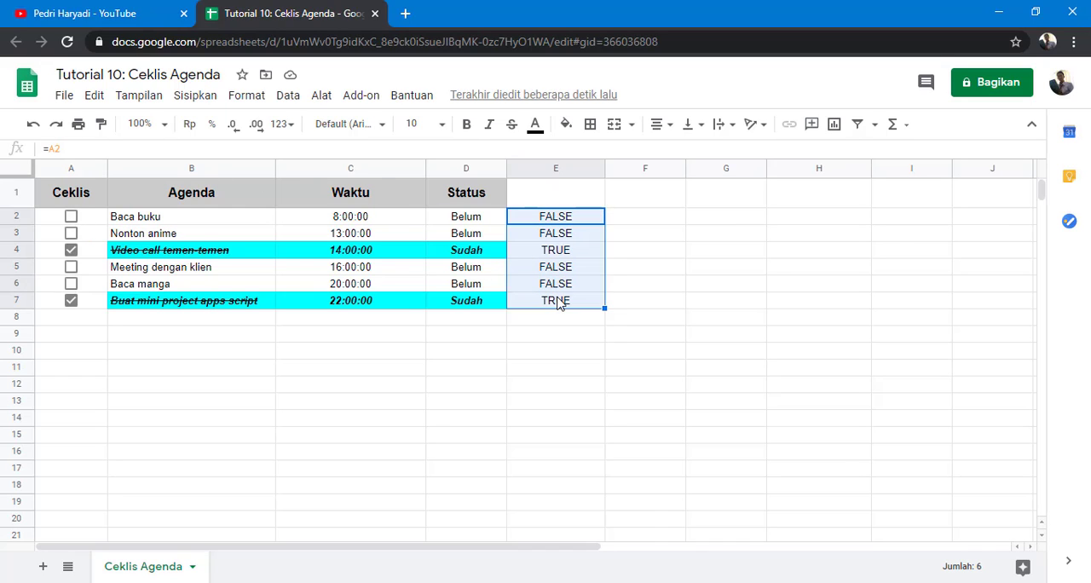
key("Delete")
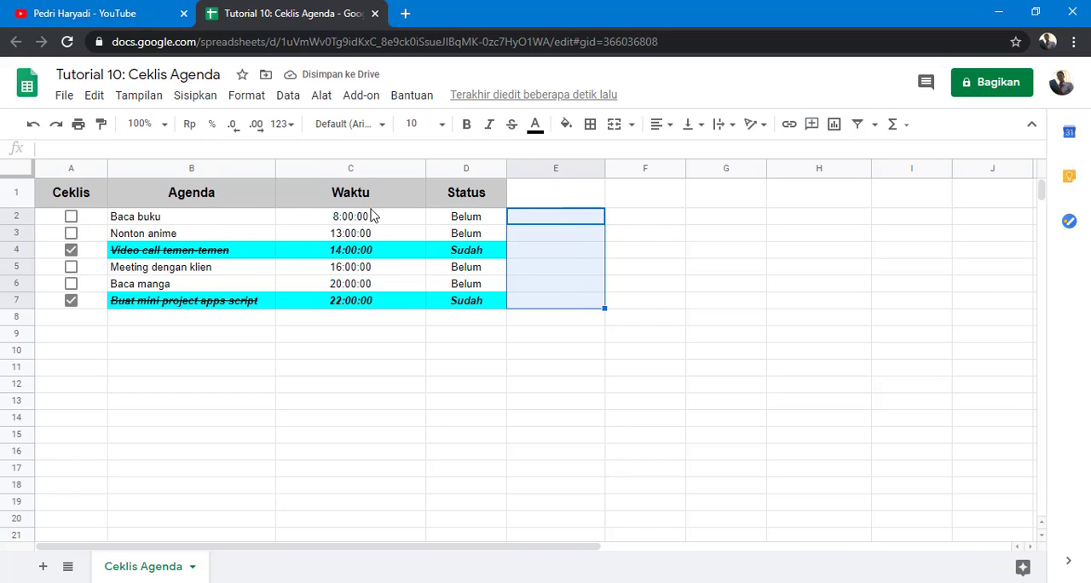
Step: Inspect the cells of row 2 and the Status column's ArrayFormula in D2
left_click(238, 225)
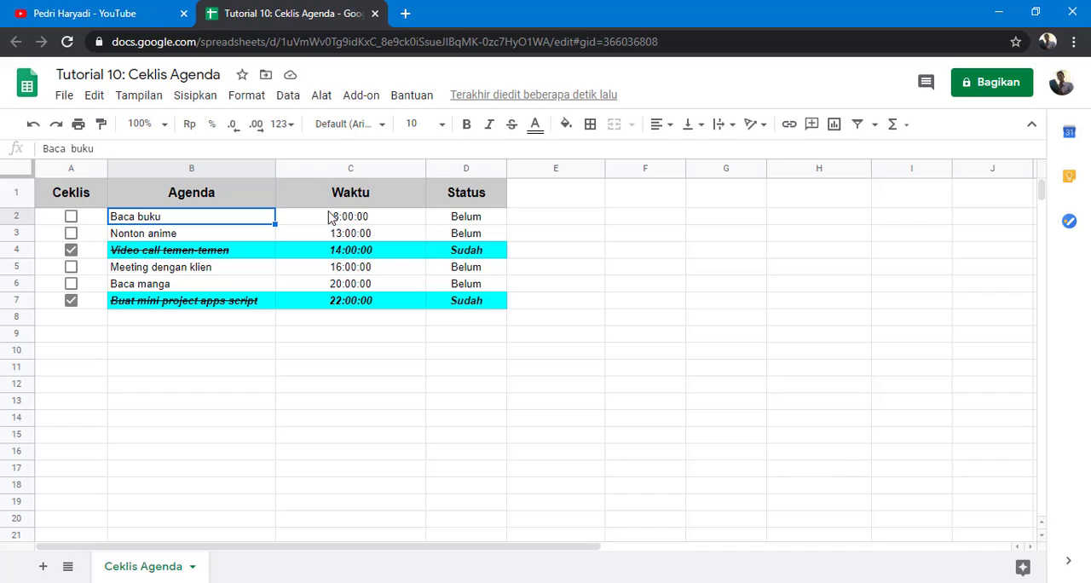
left_click(307, 219)
left_click(458, 216)
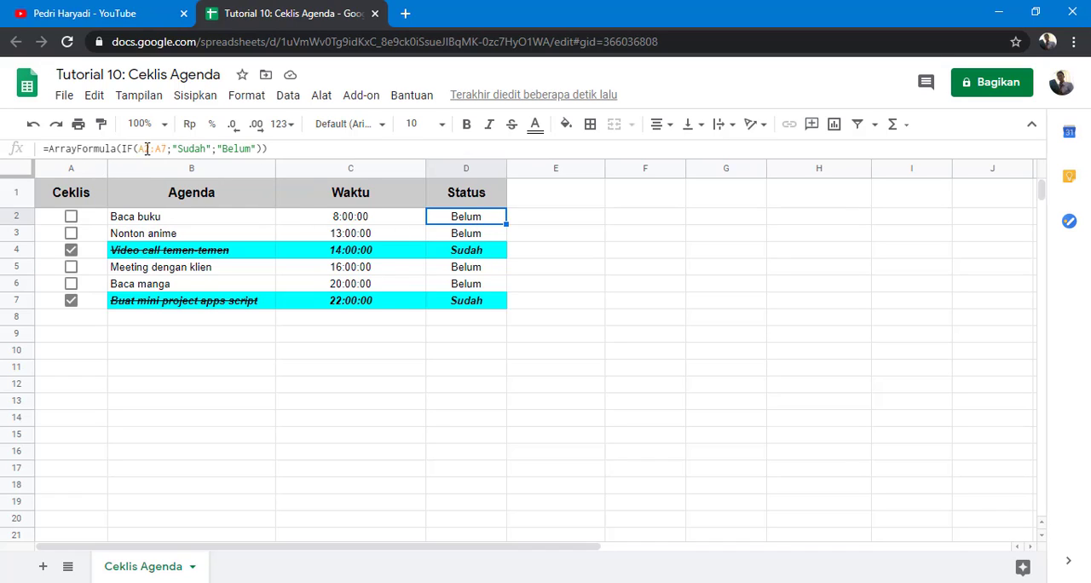
left_click(278, 150)
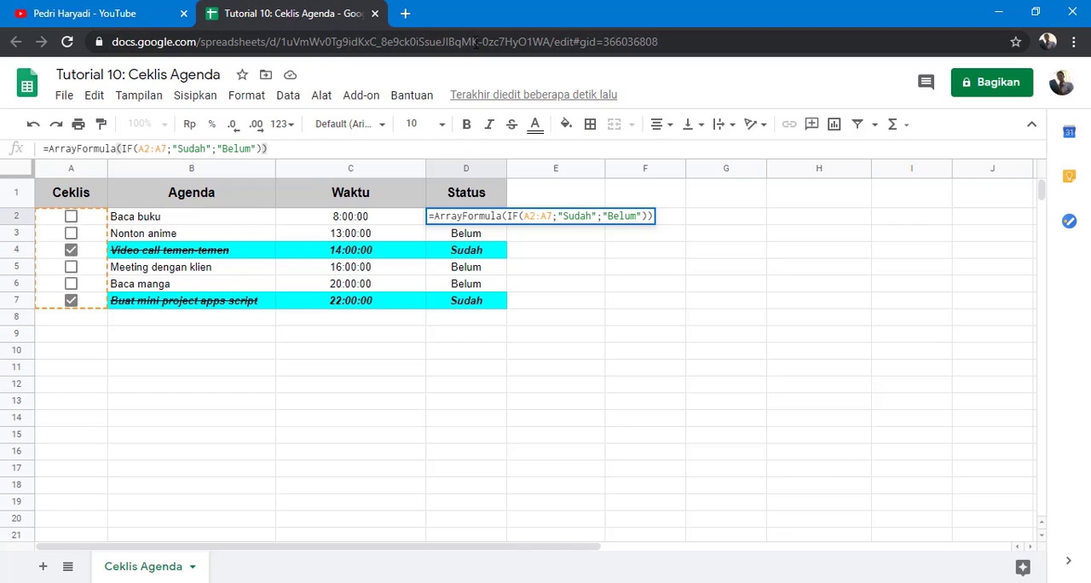
key("Escape")
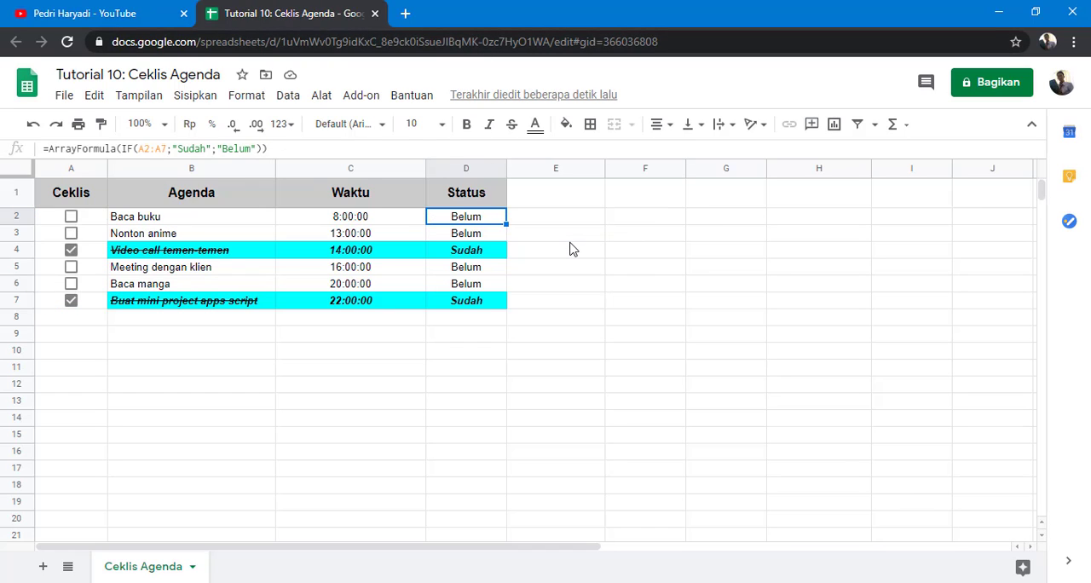
Step: Copy the Agenda and Waktu entries from B2:C7 into F2
left_click_drag(136, 222, 322, 305)
key("ctrl+c")
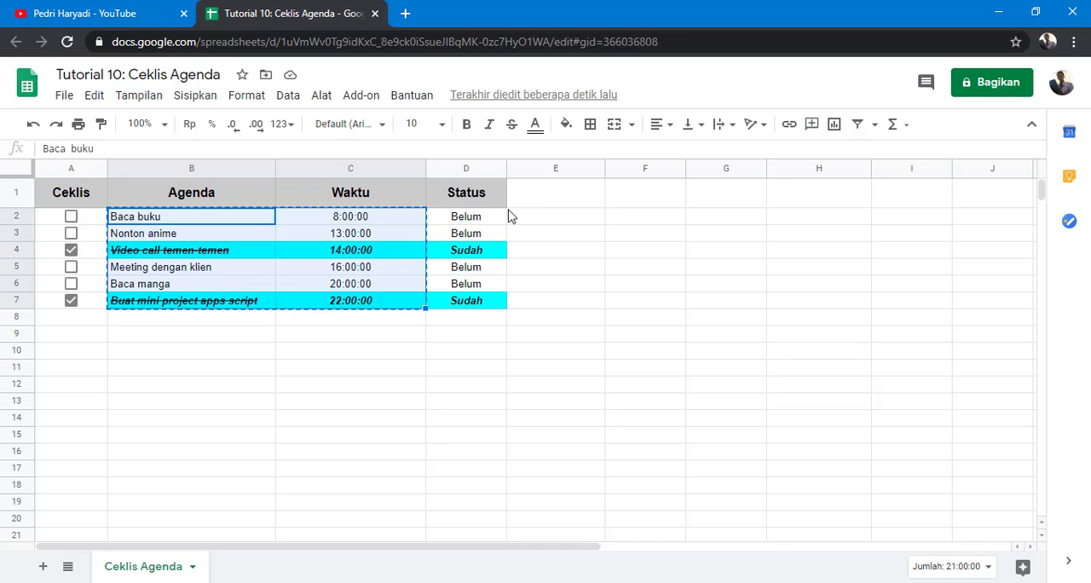
left_click(656, 220)
key("ctrl+v")
Step: Widen columns F and G and clear their formatting
left_click_drag(685, 167, 718, 168)
left_click_drag(799, 168, 829, 168)
left_click_drag(662, 168, 798, 168)
left_click(247, 96)
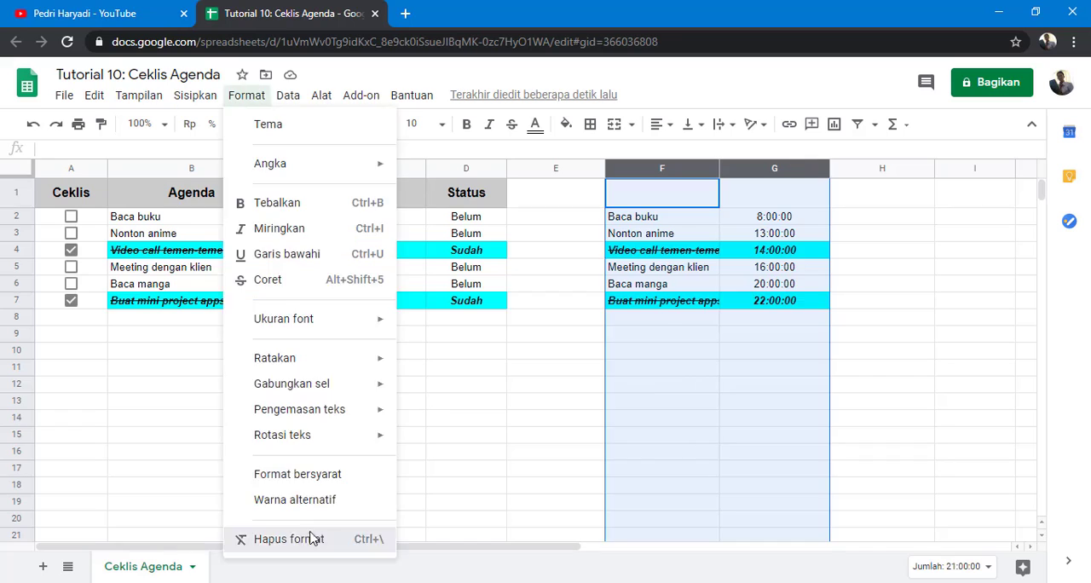
left_click(315, 537)
Step: Copy the checkboxes from A2:A7 into E2:E7
left_click_drag(89, 218, 89, 301)
key("ctrl+c")
left_click(587, 220)
key("ctrl+v")
left_click(555, 336)
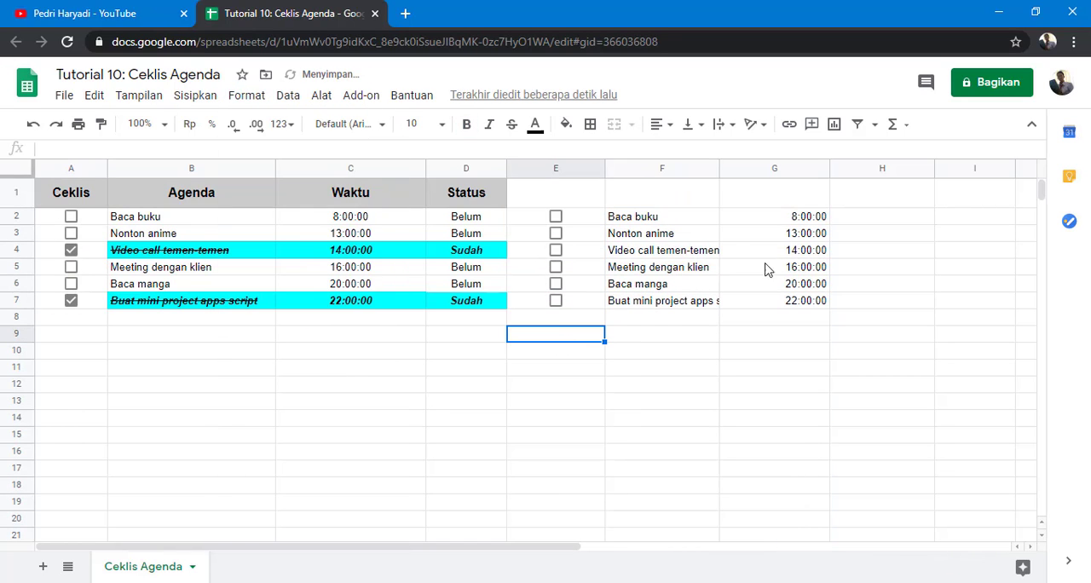
Step: Tick the checkbox in row 2 of the Ceklis column
left_click(653, 220)
left_click_drag(654, 220, 858, 307)
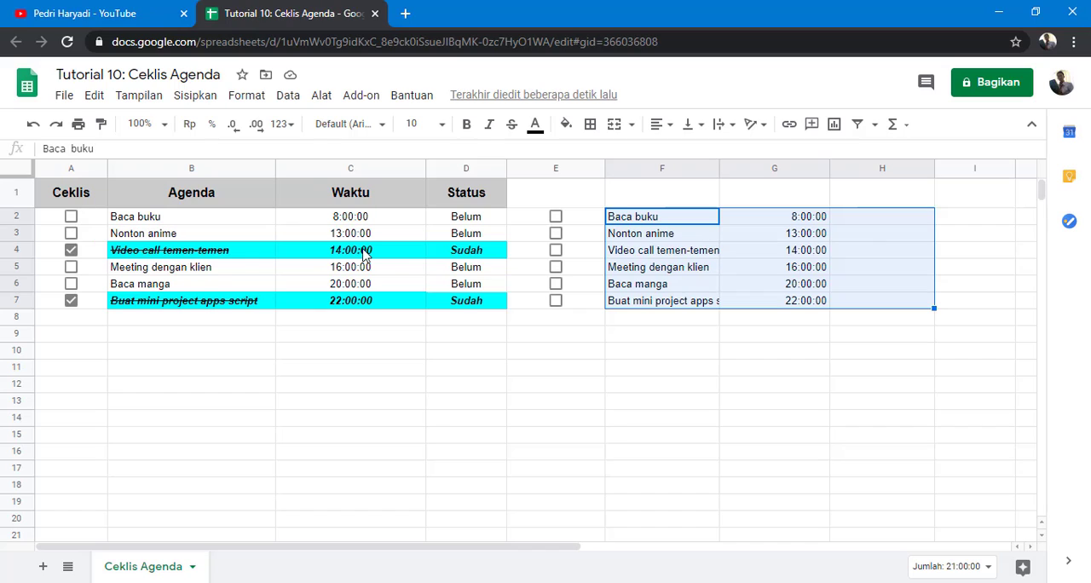
left_click(72, 218)
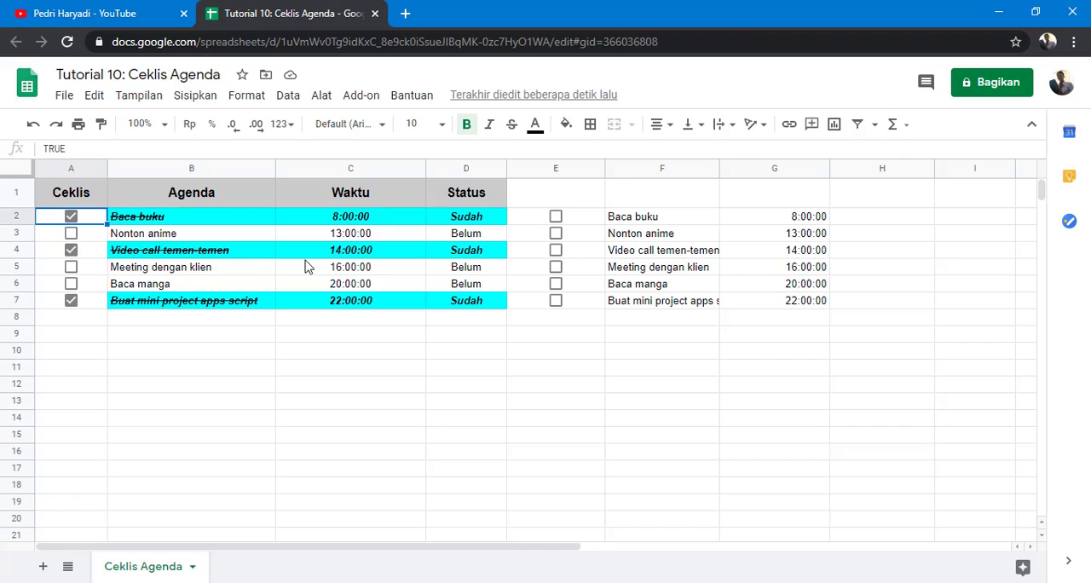
left_click(211, 167)
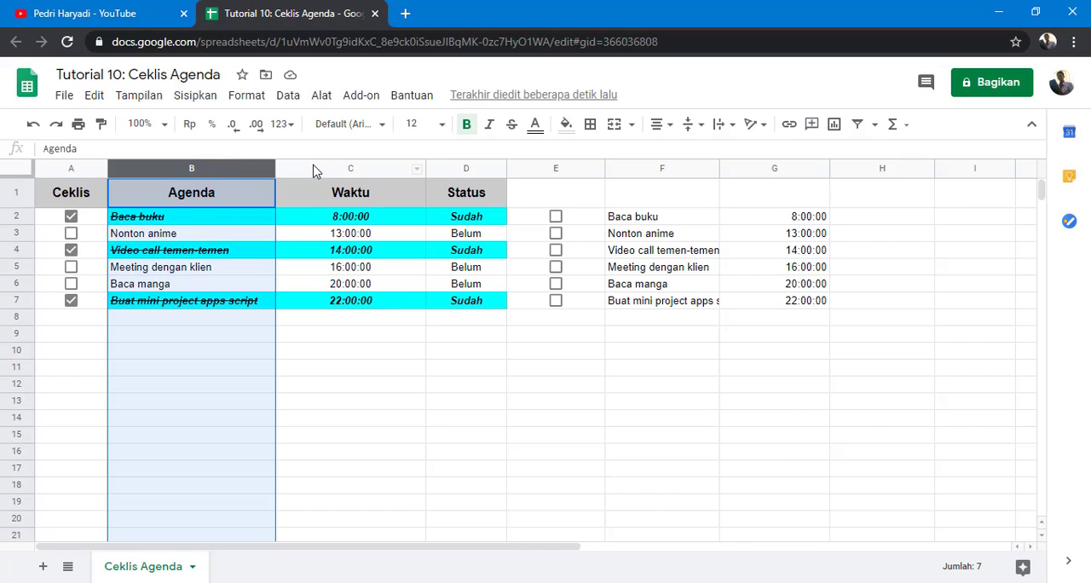
left_click_drag(313, 171, 463, 171)
left_click(562, 385)
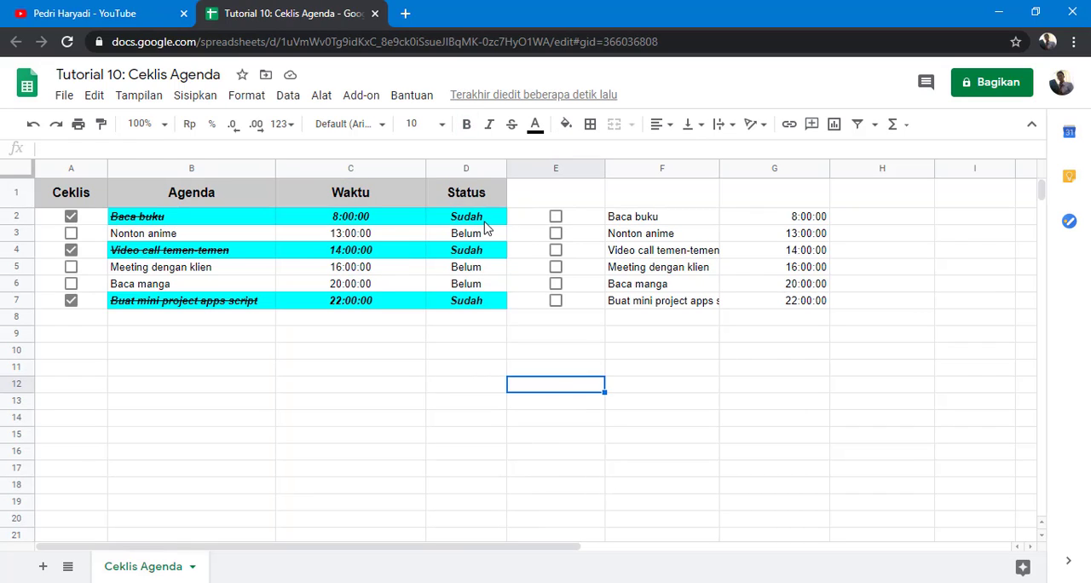
Step: Copy the Status ArrayFormula from D2 into H2
left_click(452, 216)
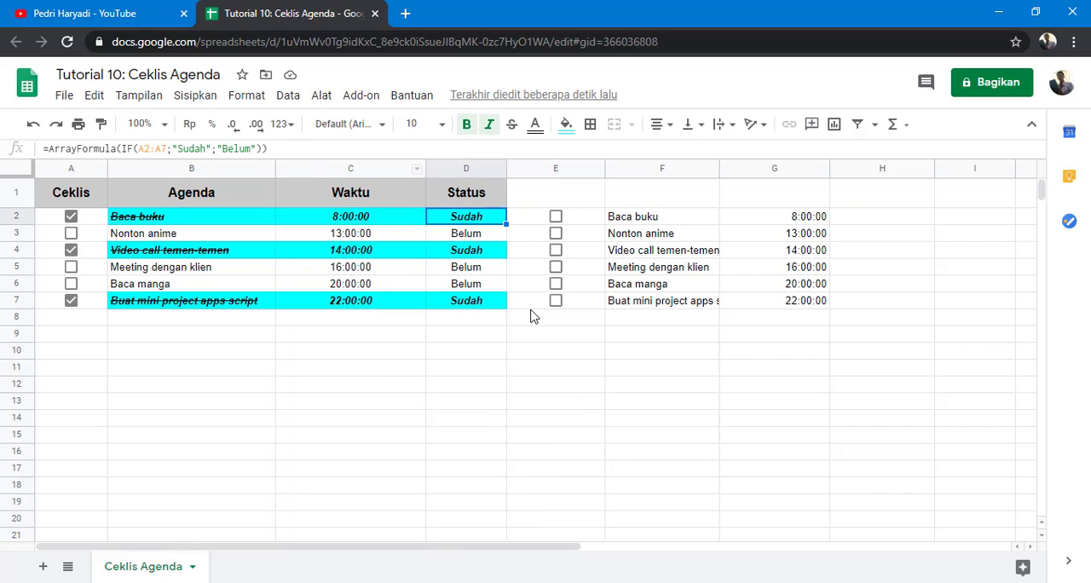
left_click(859, 220)
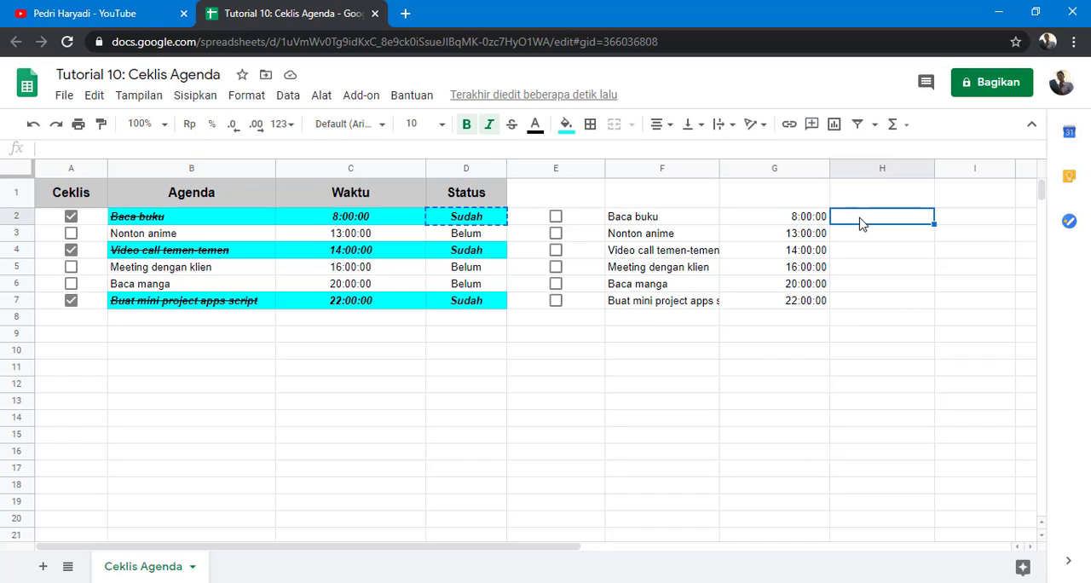
key("ctrl+v")
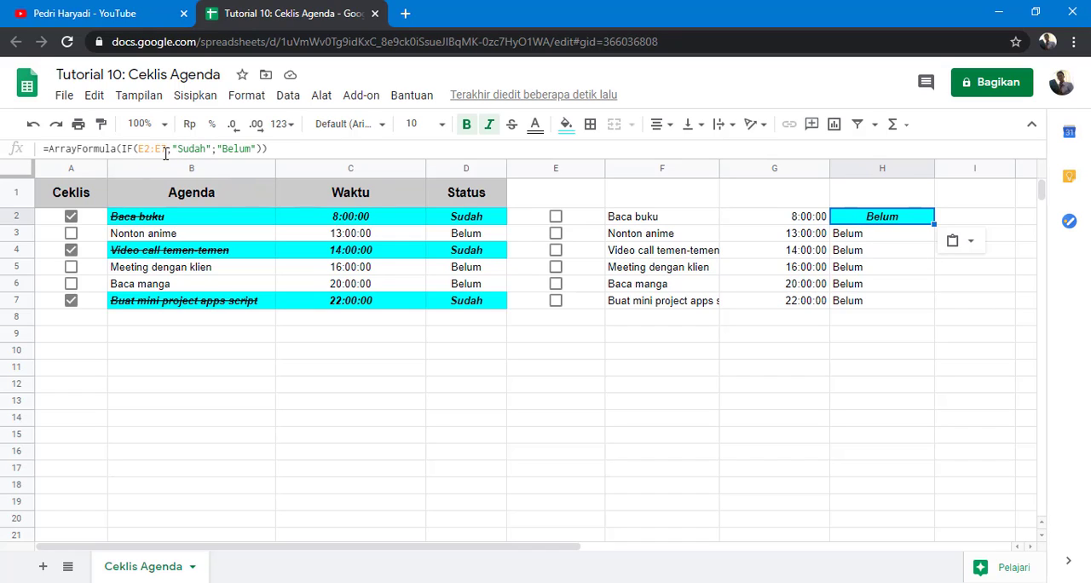
left_click(900, 244)
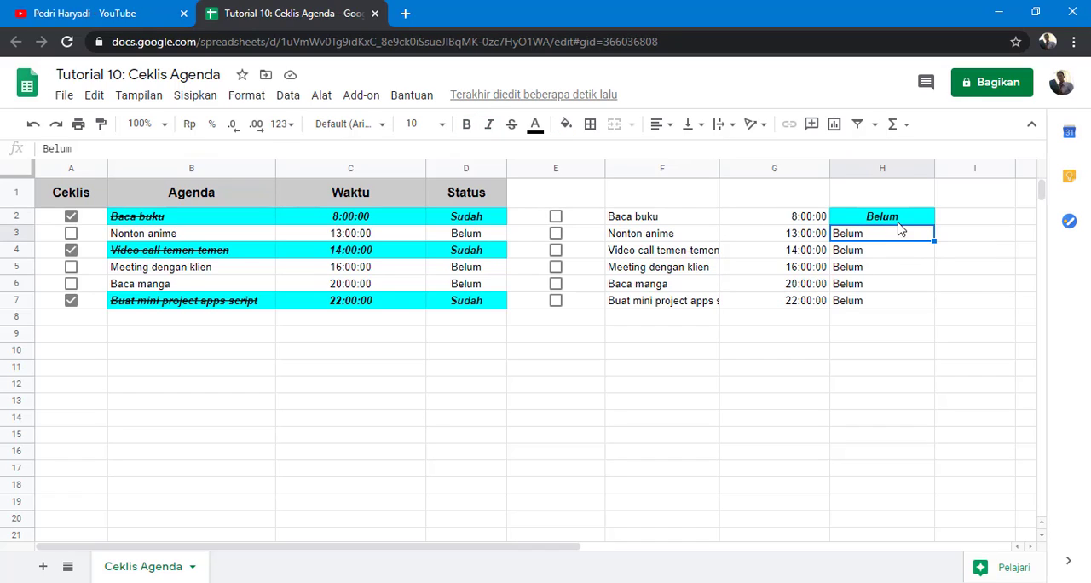
left_click(898, 220)
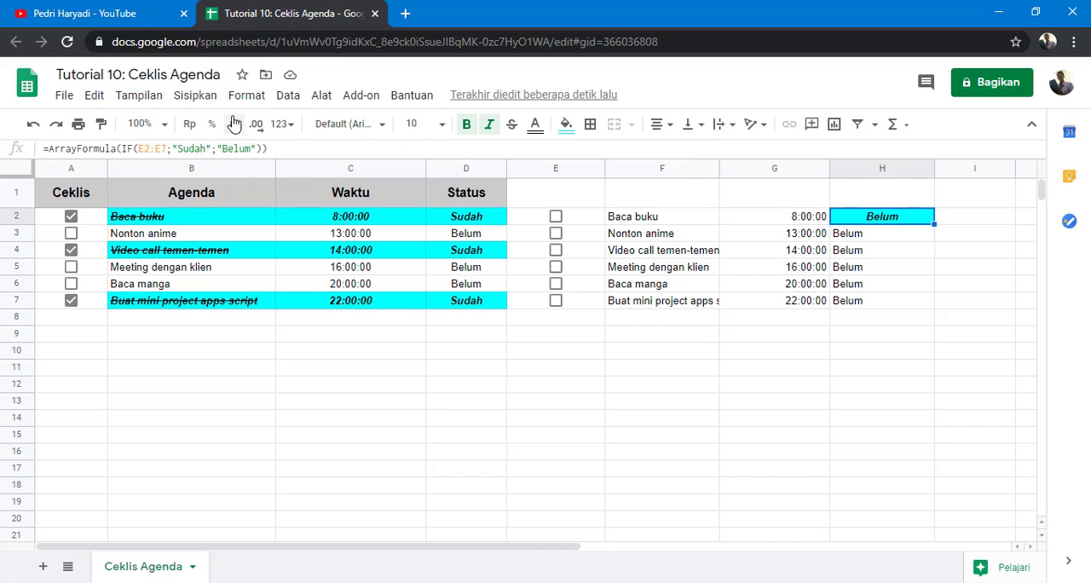
Step: Clear the formatting of column H
left_click(864, 168)
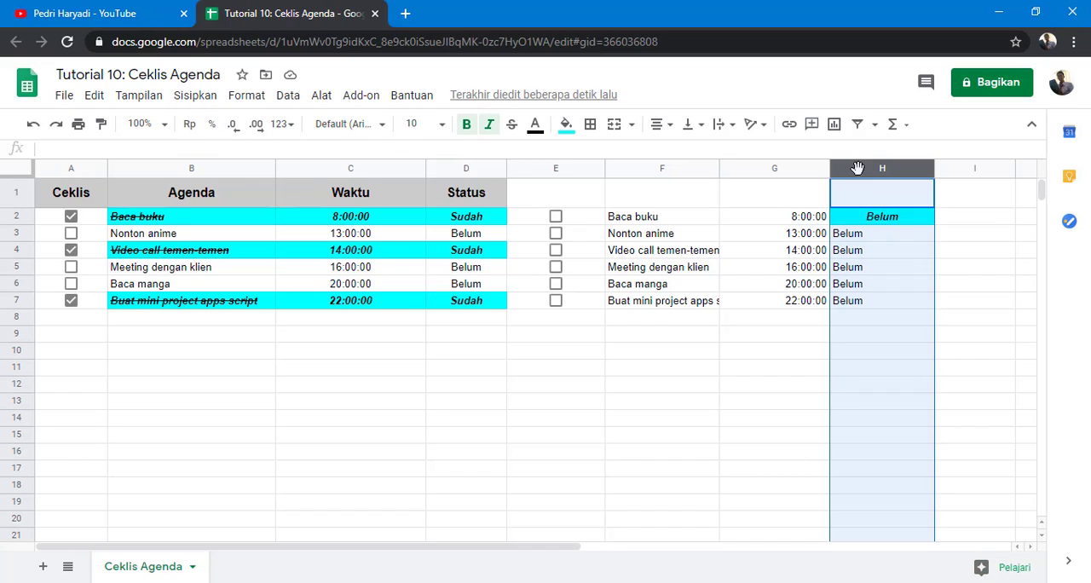
left_click(246, 95)
left_click(294, 540)
left_click(597, 505)
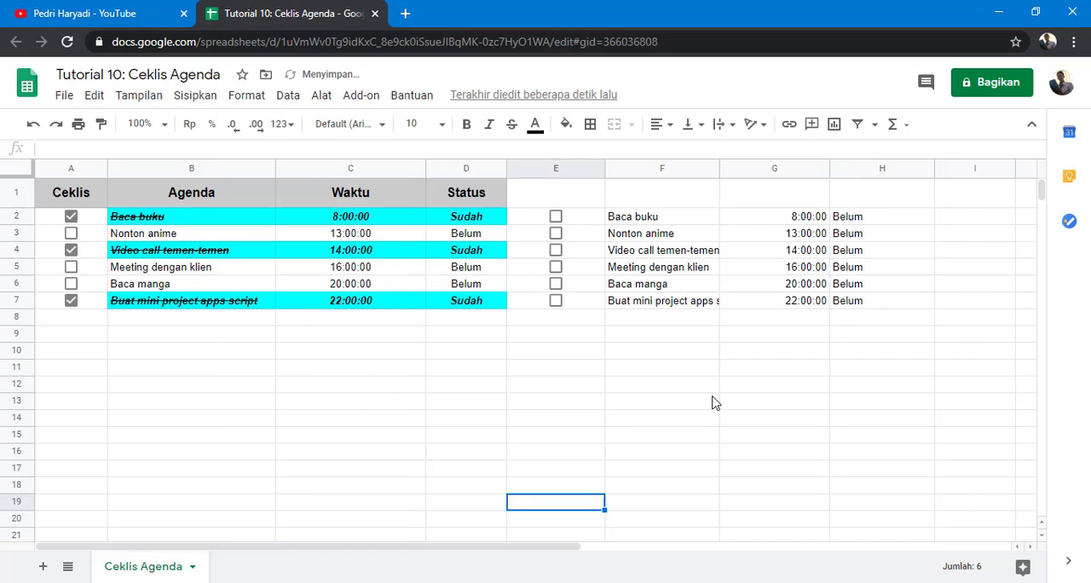
Step: Tick and untick the E2 checkbox to test the Status formula in H2
left_click(856, 217)
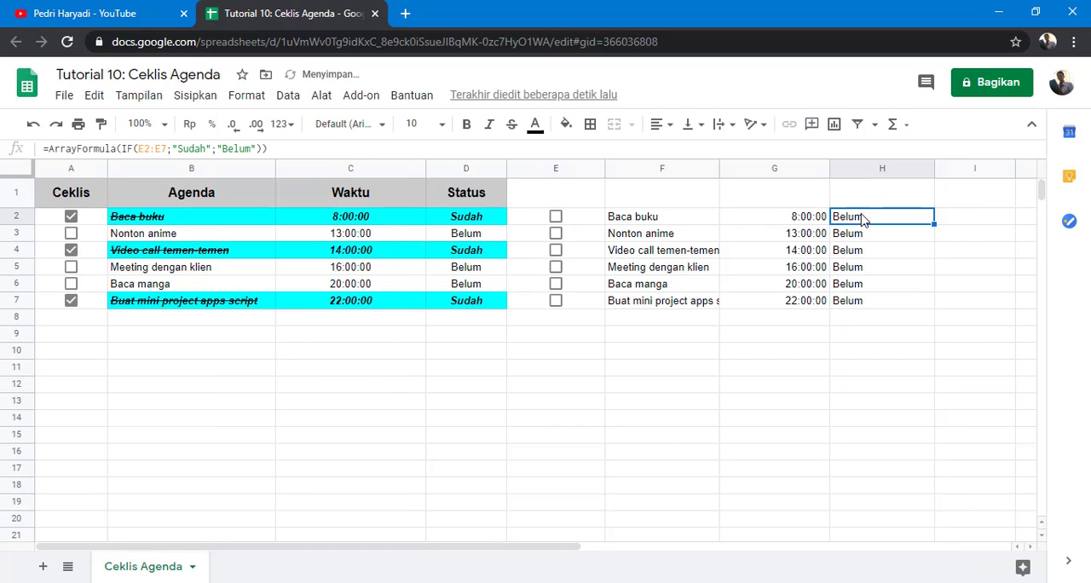
left_click(555, 217)
left_click(555, 217)
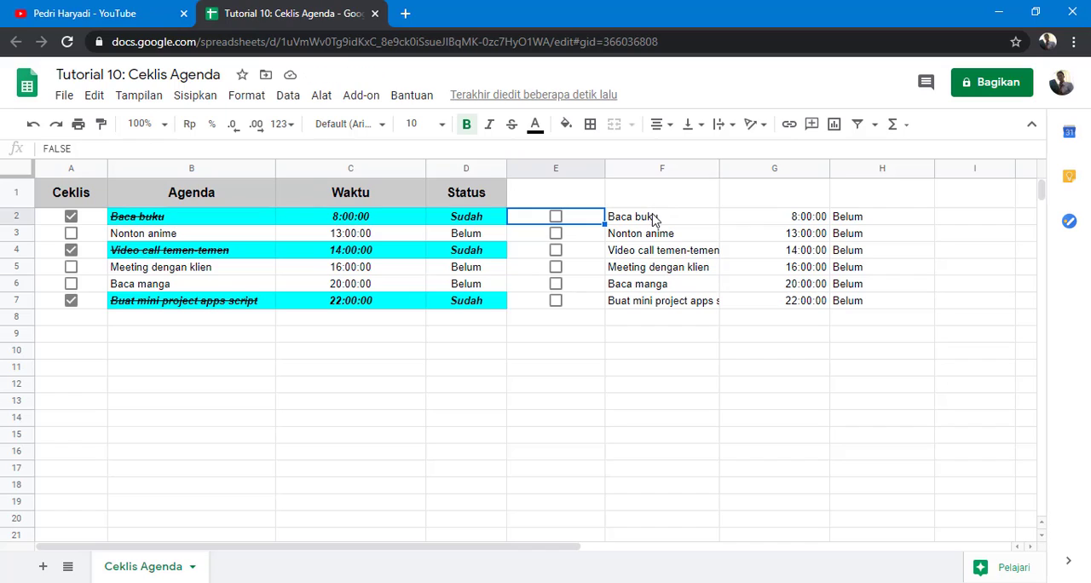
Step: Add a custom-formula conditional rule =$E2=true to F2:F7 with italic, strikethrough and cyan fill
left_click(655, 219)
left_click_drag(655, 220, 665, 309)
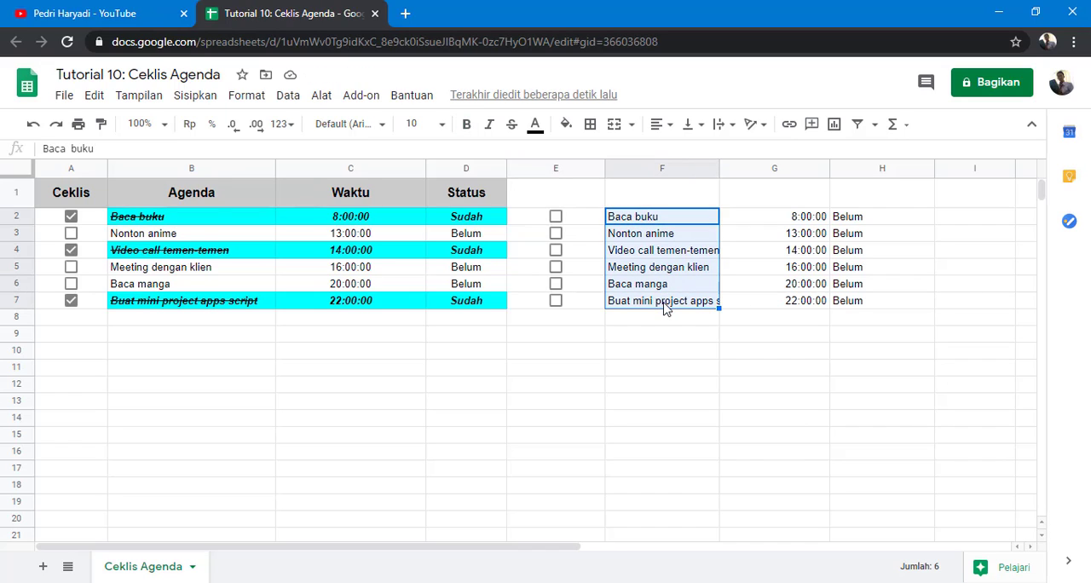
left_click(246, 95)
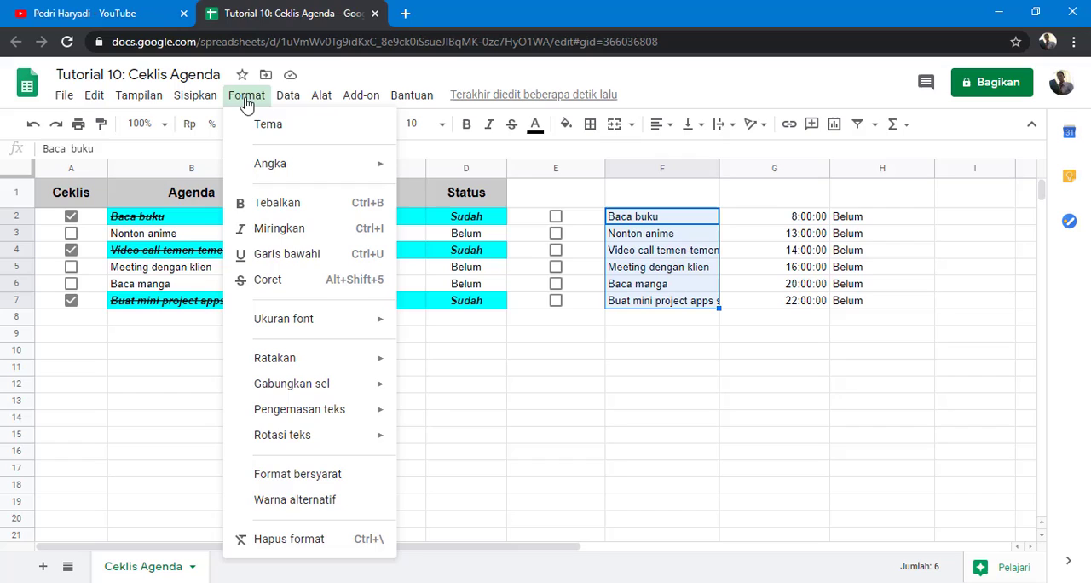
left_click(296, 483)
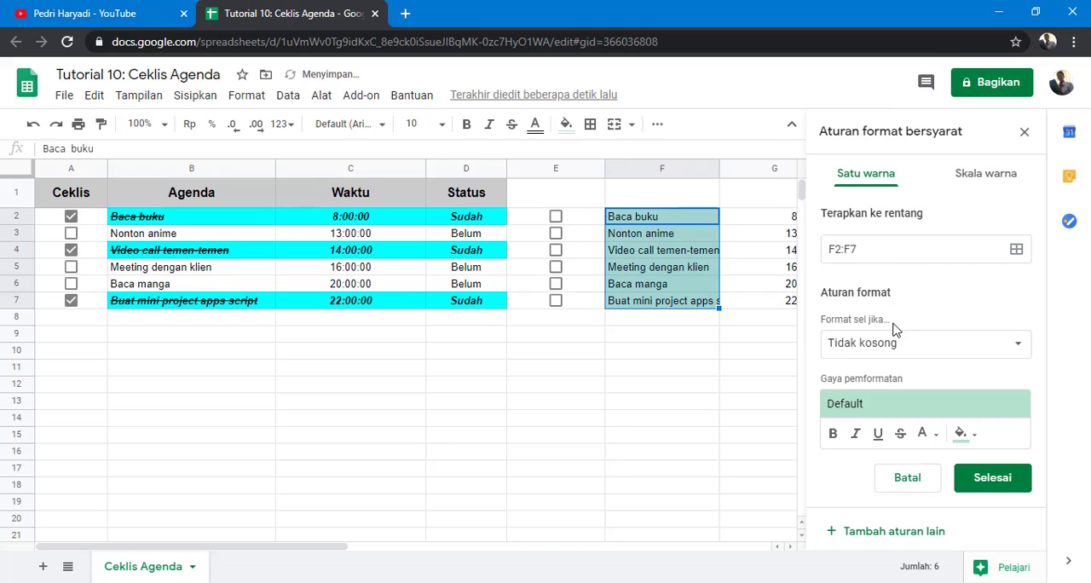
left_click(970, 345)
scroll(968, 348, "down", 5)
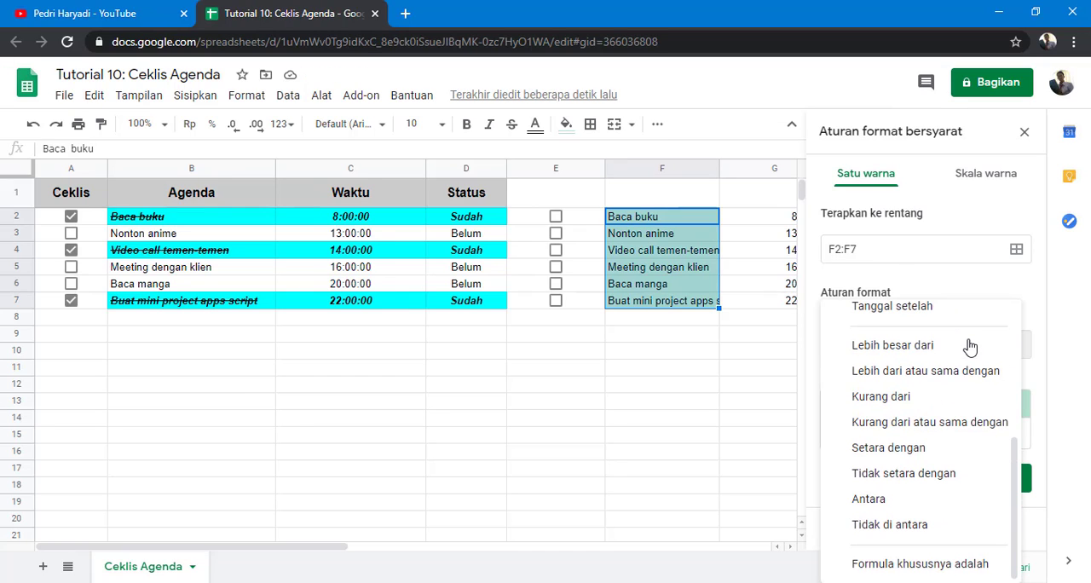
left_click(922, 564)
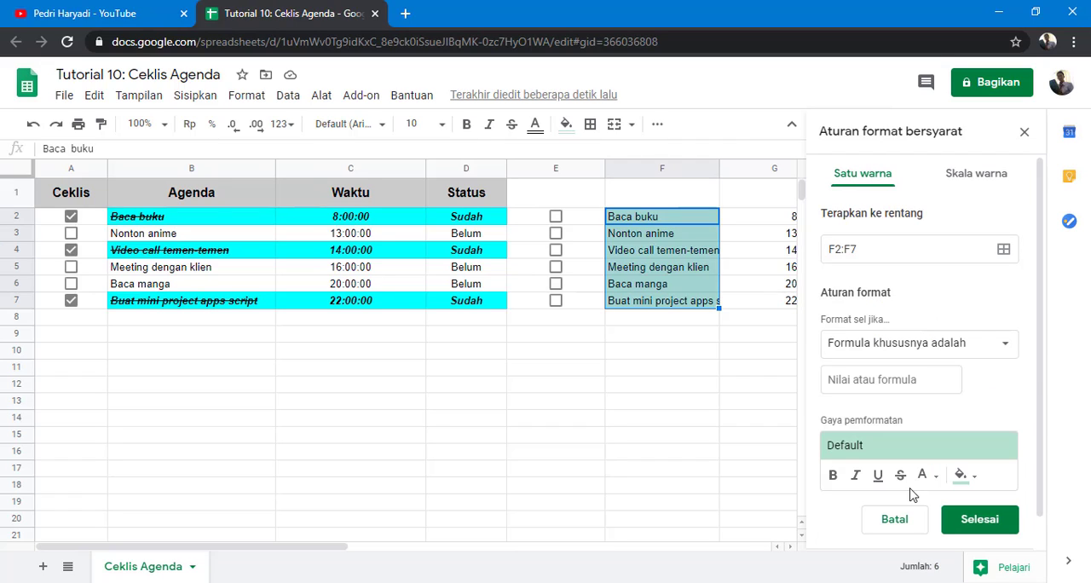
left_click(881, 379)
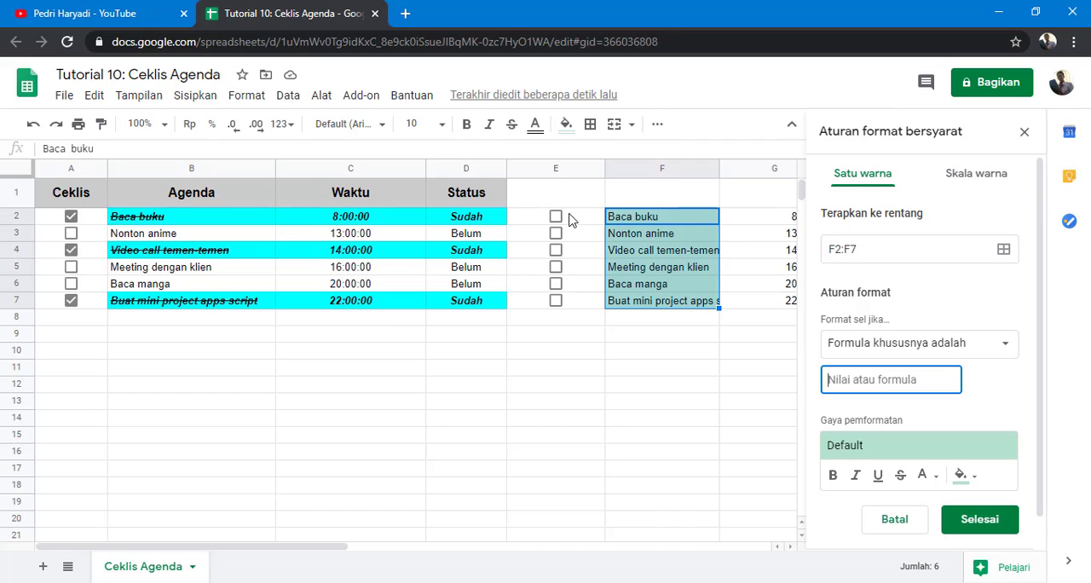
type("=")
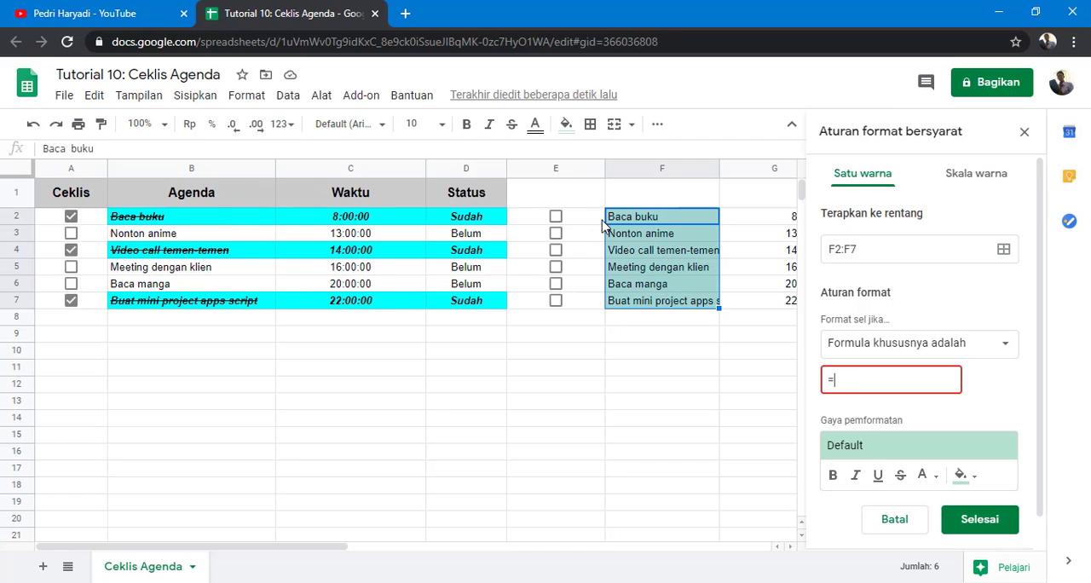
type("$E2=true")
left_click(961, 476)
left_click(900, 476)
left_click(979, 520)
left_click(906, 185)
type("$")
left_click(979, 519)
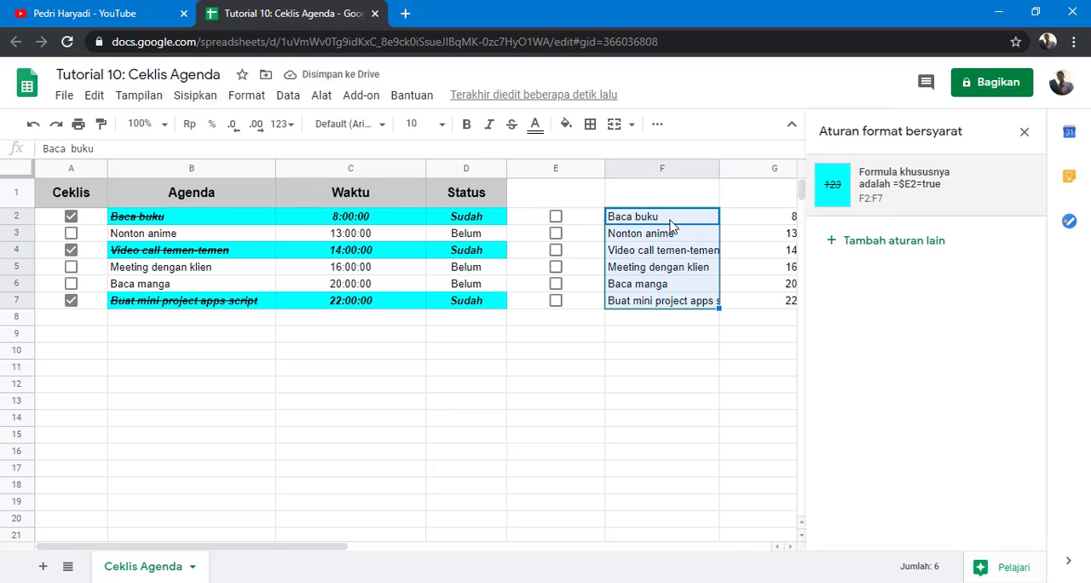
Step: Remove the dollar sign from the F2:F7 rule's formula, making it =E2=true
left_click(904, 185)
left_click(840, 380)
key("BackSpace")
left_click(968, 519)
Step: Shorten the F2:F7 rule's formula to =E2 by deleting =true
left_click(555, 217)
left_click(556, 216)
left_click(903, 184)
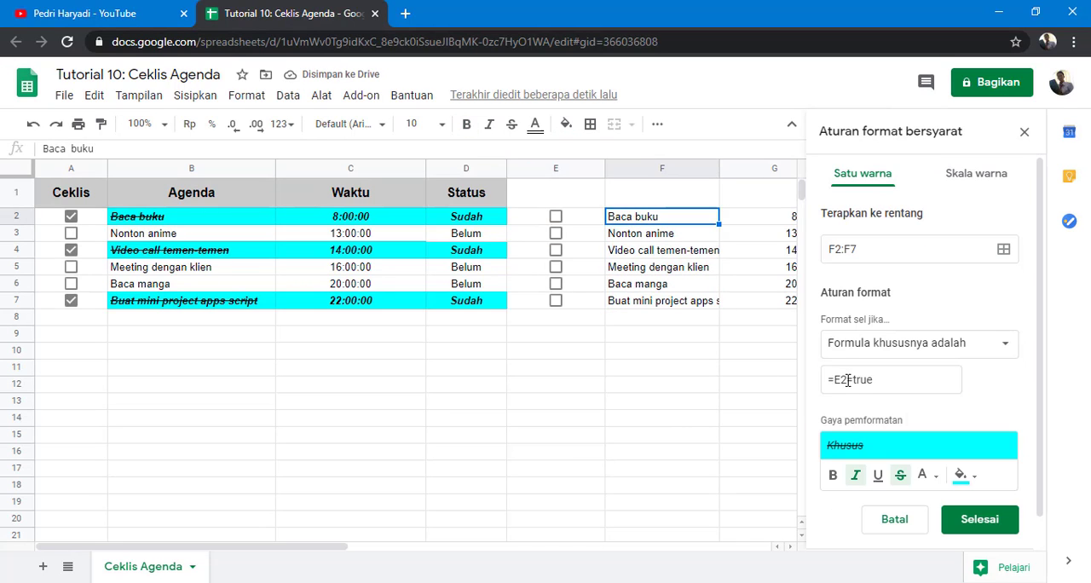
left_click(848, 381)
left_click_drag(850, 380, 897, 380)
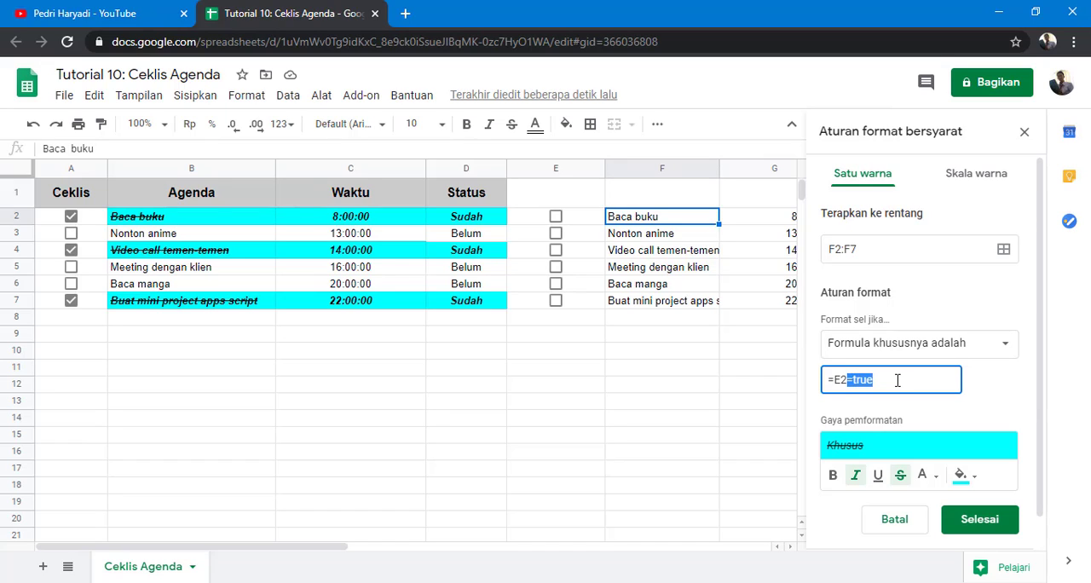
key("BackSpace")
left_click(970, 521)
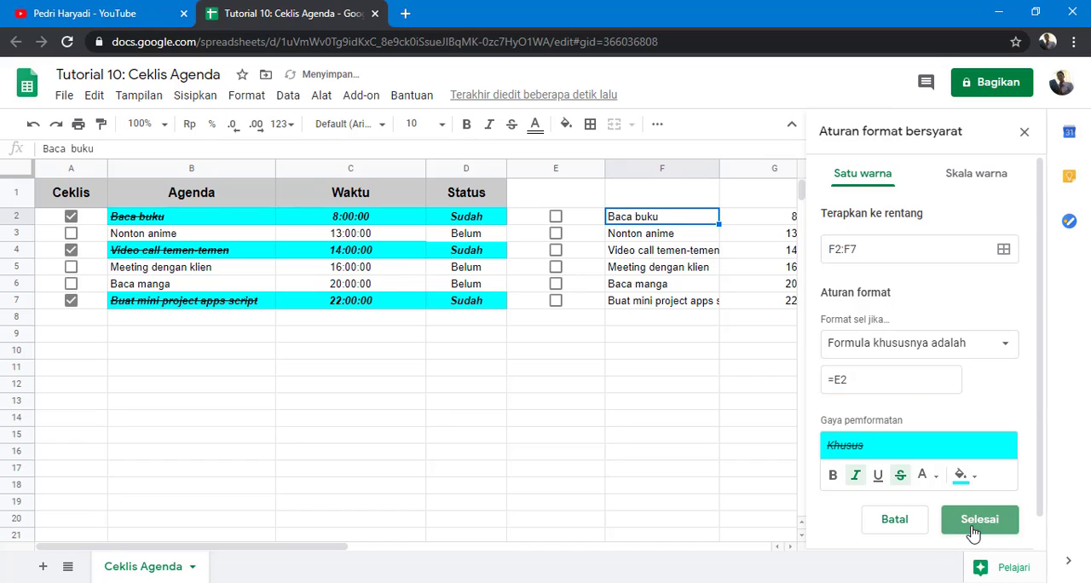
Step: Tick and untick the checkboxes in E2 to E5 to test the highlighting rule
left_click(731, 483)
left_click(555, 216)
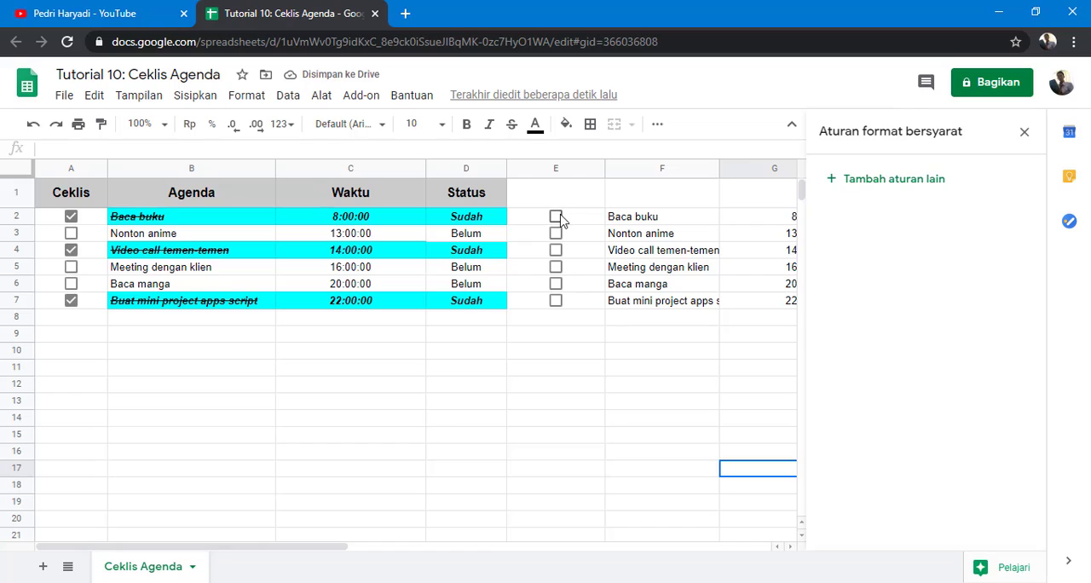
left_click(556, 217)
left_click(556, 233)
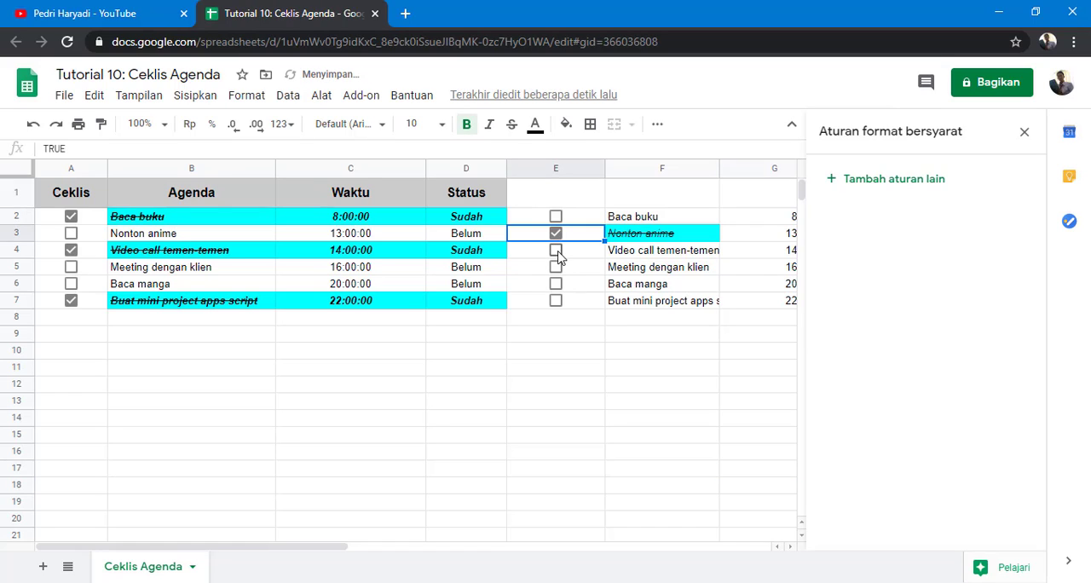
left_click(555, 250)
left_click(554, 266)
left_click(555, 250)
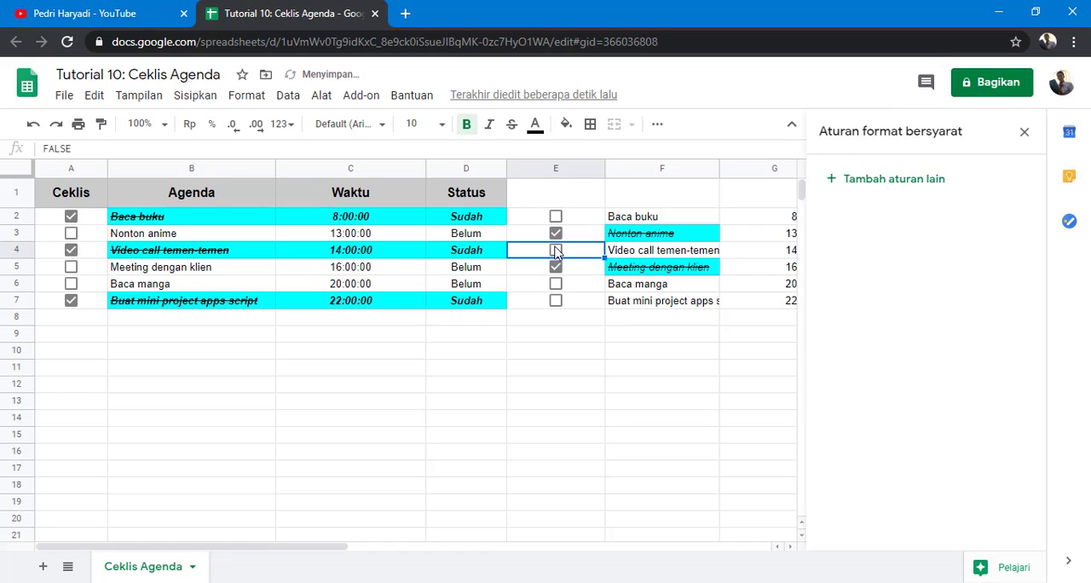
left_click(555, 233)
left_click(555, 267)
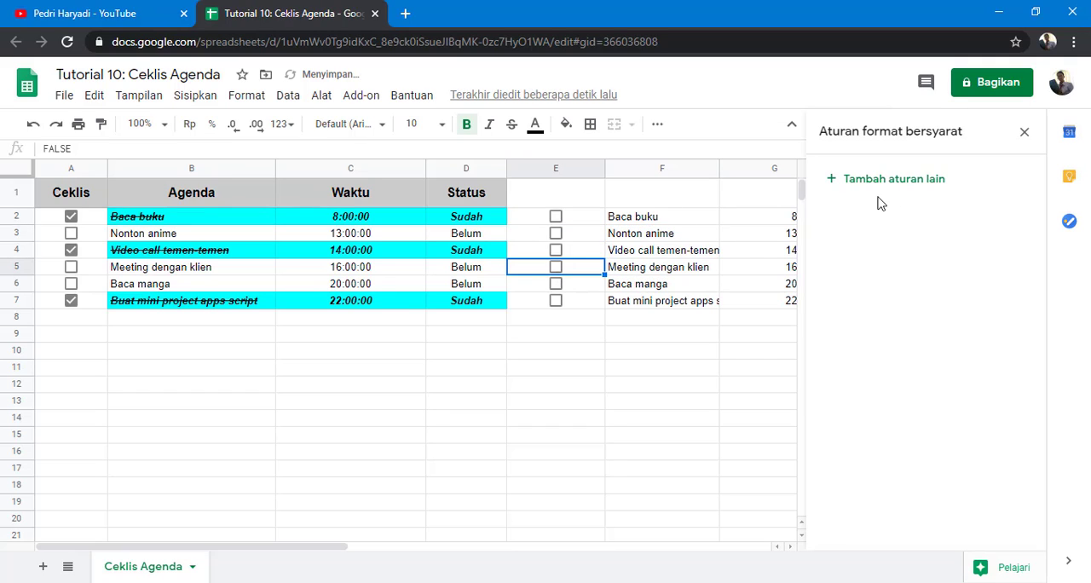
Step: Reopen the F2:F7 rule, make its style bold and save it
left_click(680, 218)
left_click(854, 196)
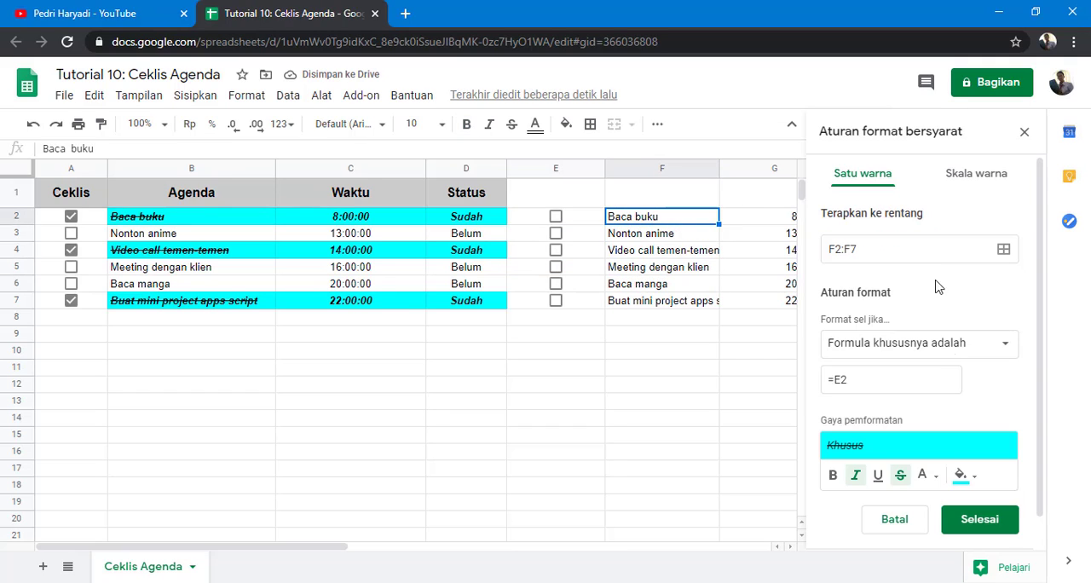
left_click_drag(836, 379, 852, 380)
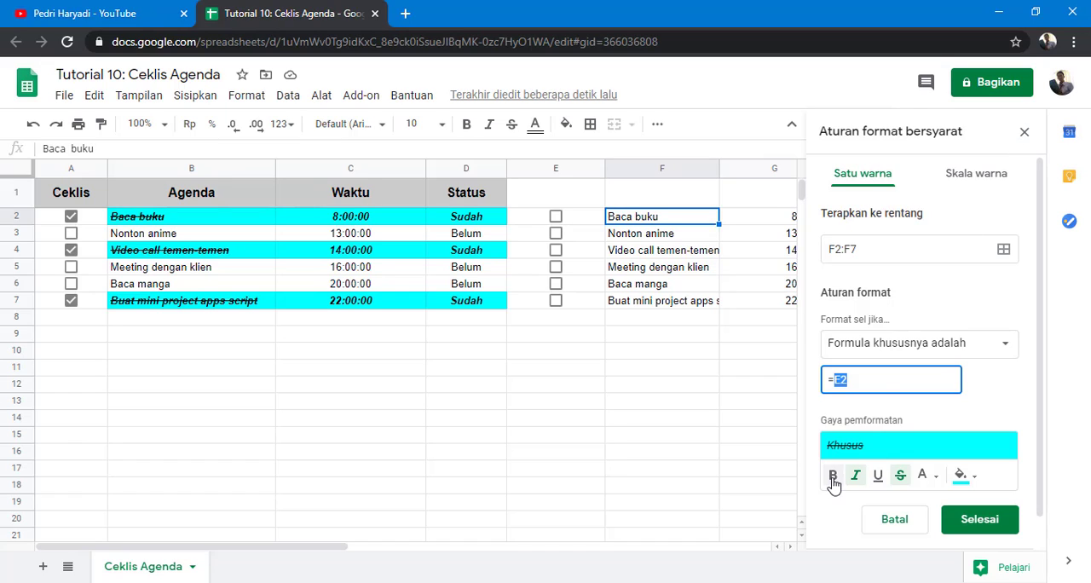
left_click(965, 525)
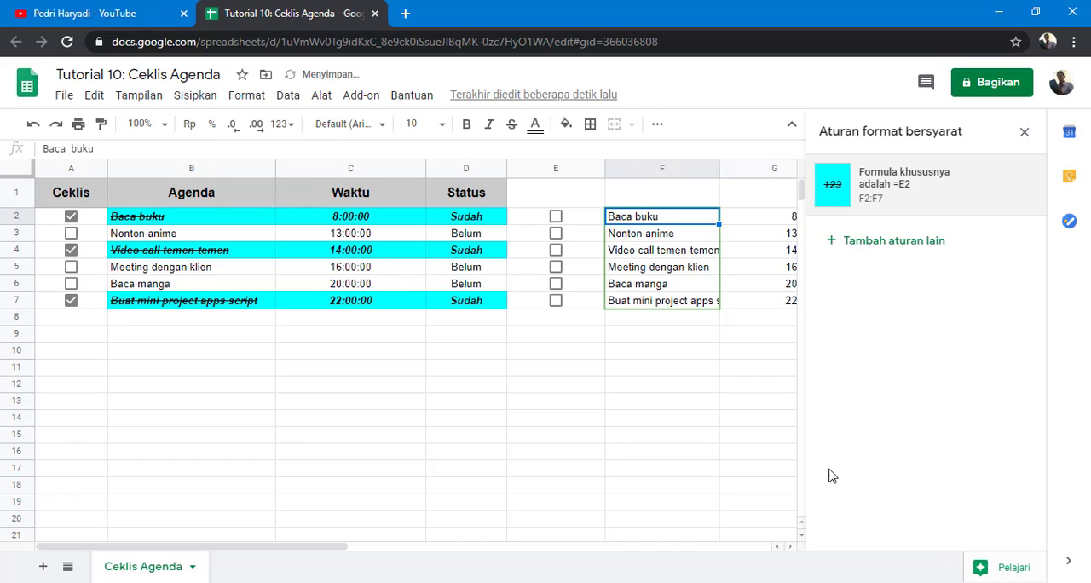
Step: Tick the checkboxes in rows 7 and 6 of column E
left_click(666, 404)
left_click(556, 301)
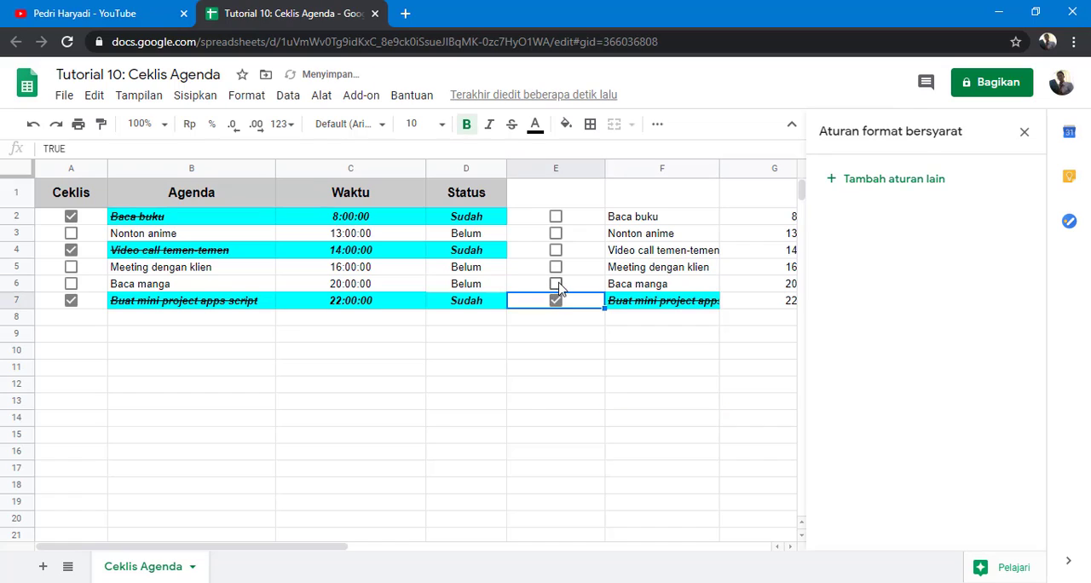
left_click(556, 284)
Step: Widen column F and close the conditional formatting panel
left_click_drag(718, 168, 771, 170)
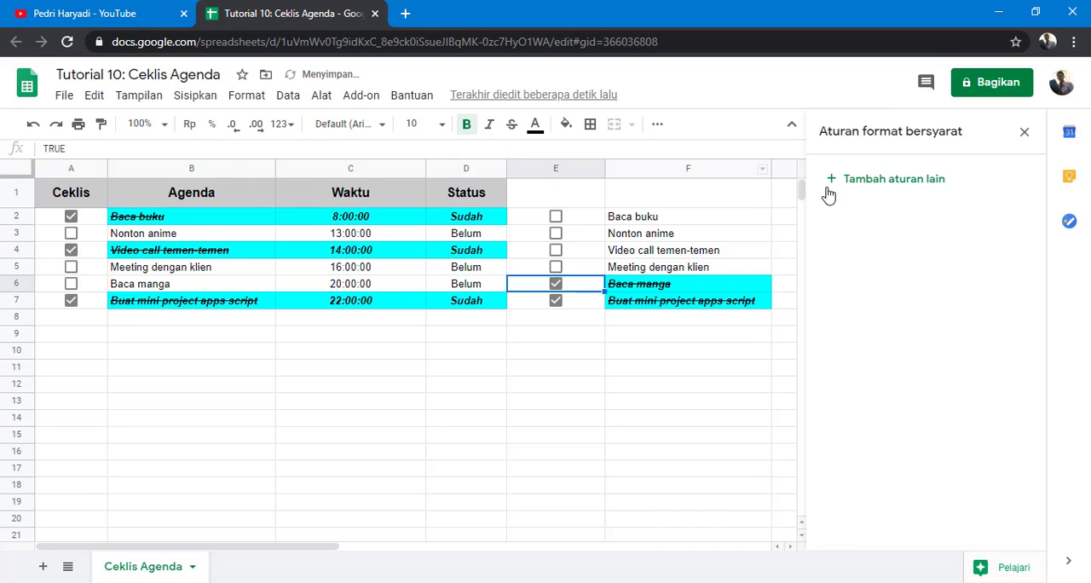
left_click(666, 288)
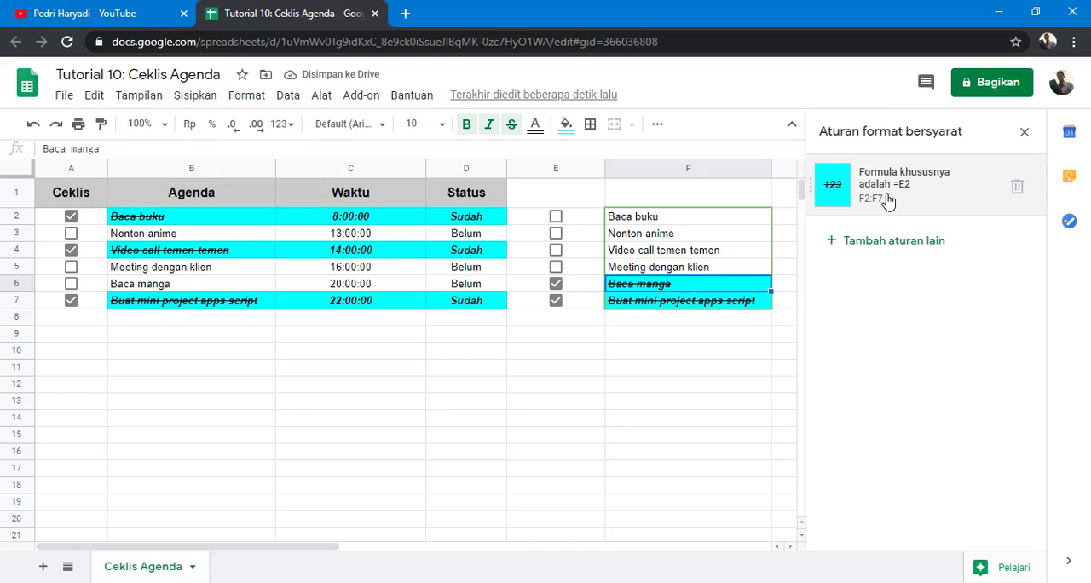
left_click(889, 199)
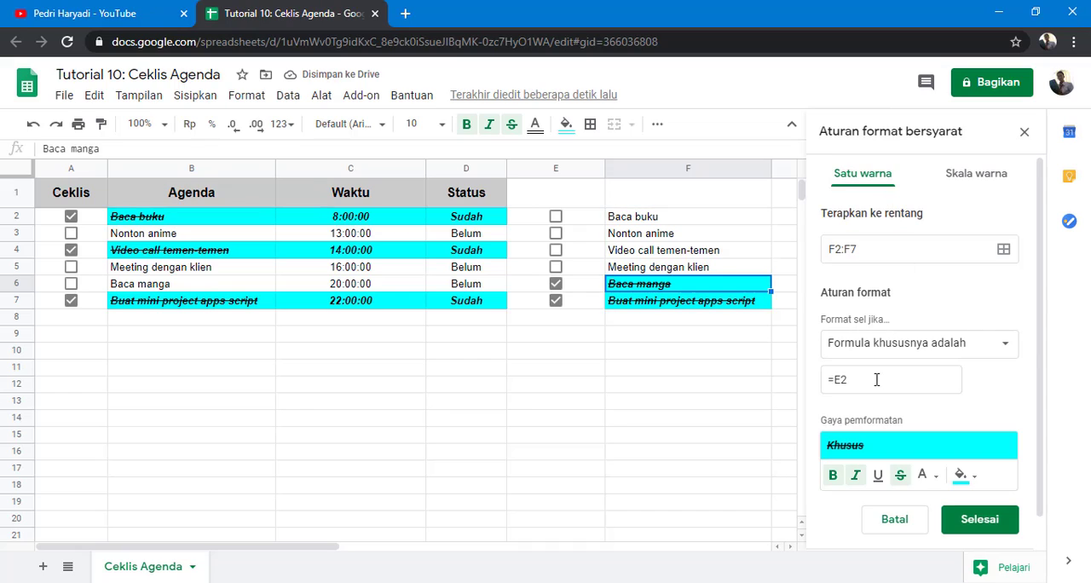
left_click(1024, 131)
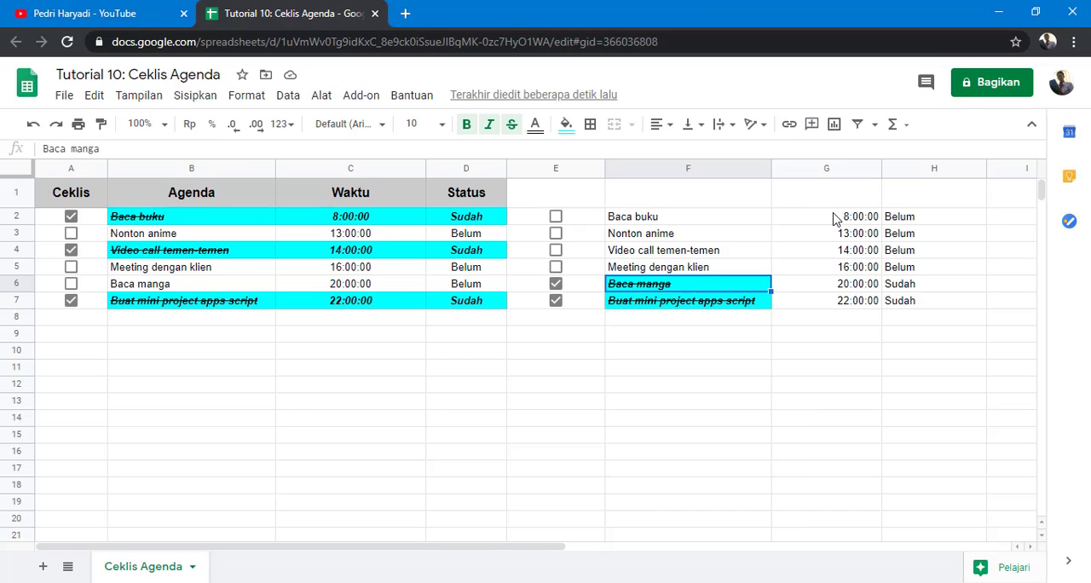
Step: Add a conditional formatting rule to G2:H7 using the custom formula =E2
left_click_drag(836, 219, 894, 310)
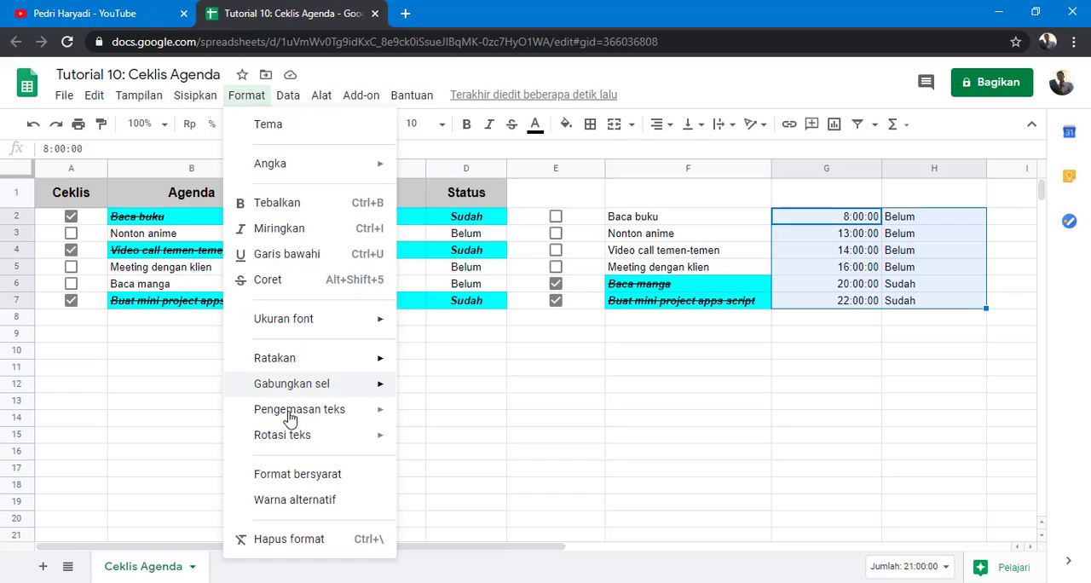
left_click(302, 482)
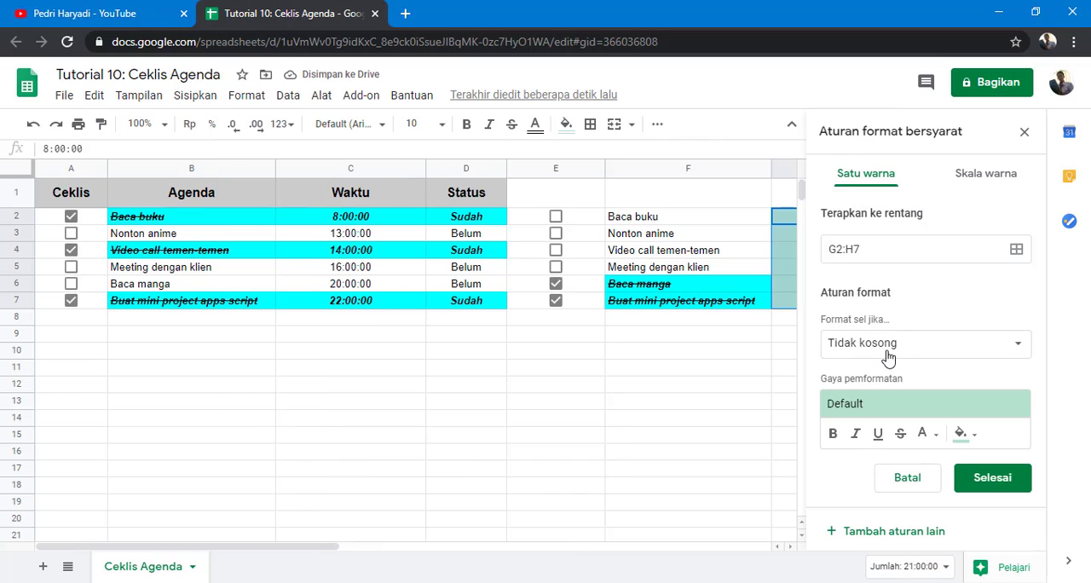
left_click(891, 356)
scroll(895, 408, "down", 2)
scroll(895, 407, "down", 3)
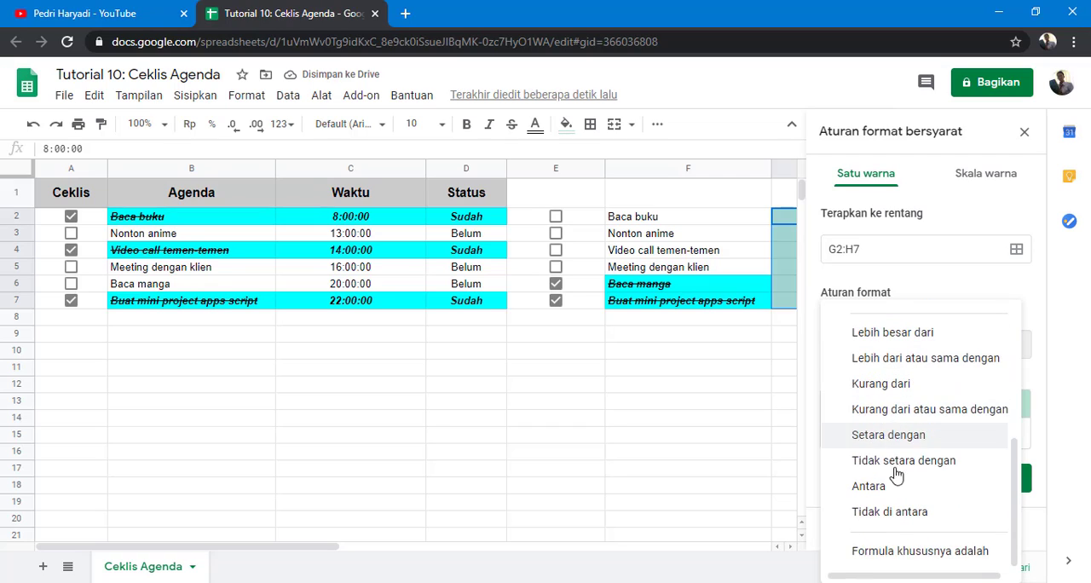
left_click(878, 546)
left_click(887, 384)
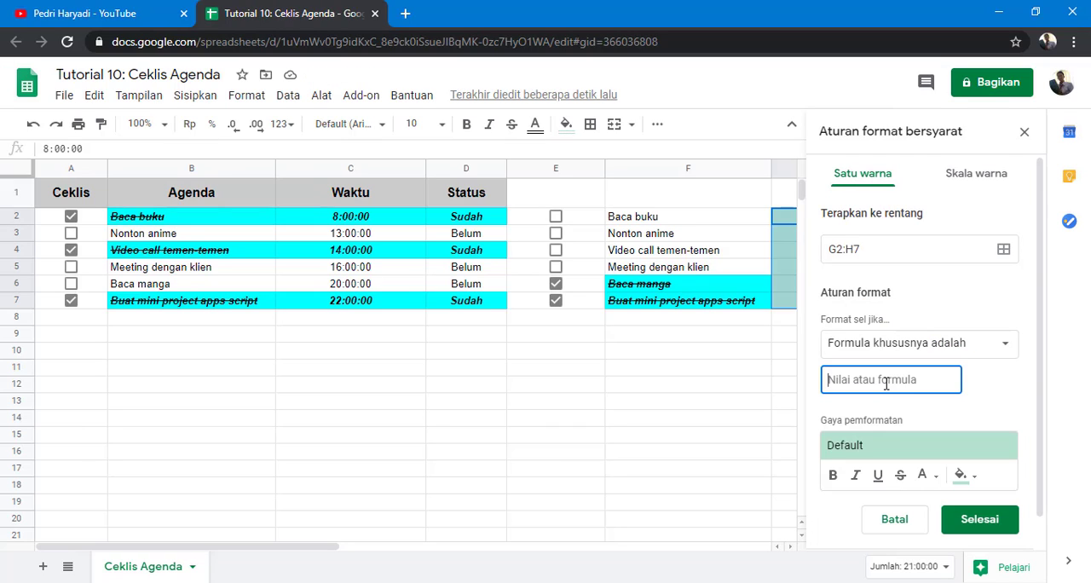
type("=E2")
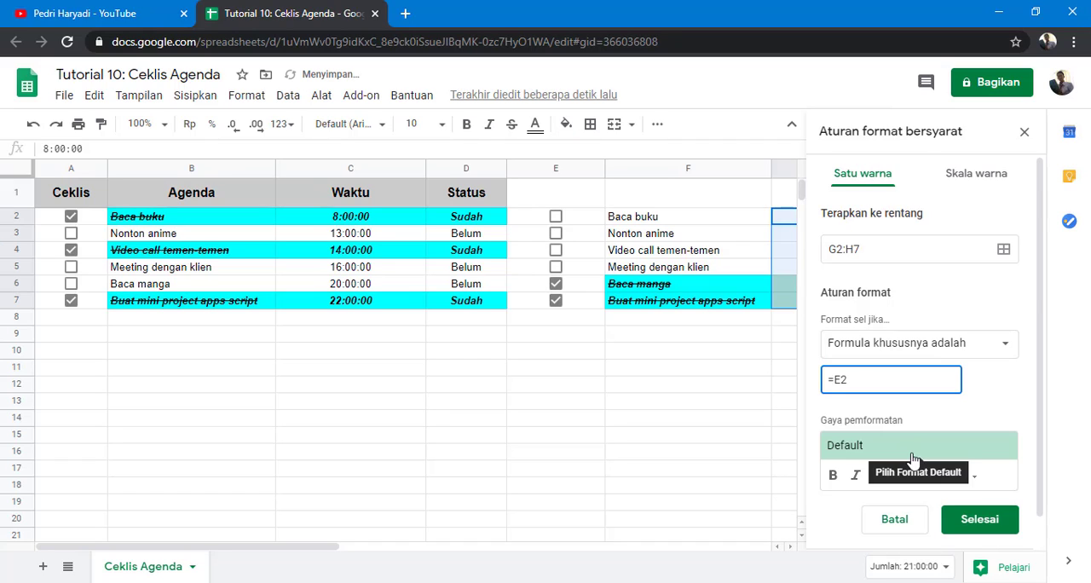
Step: Style the G2:H7 rule bold, italic with a cyan fill, save it and close the panel
left_click(833, 475)
left_click(855, 476)
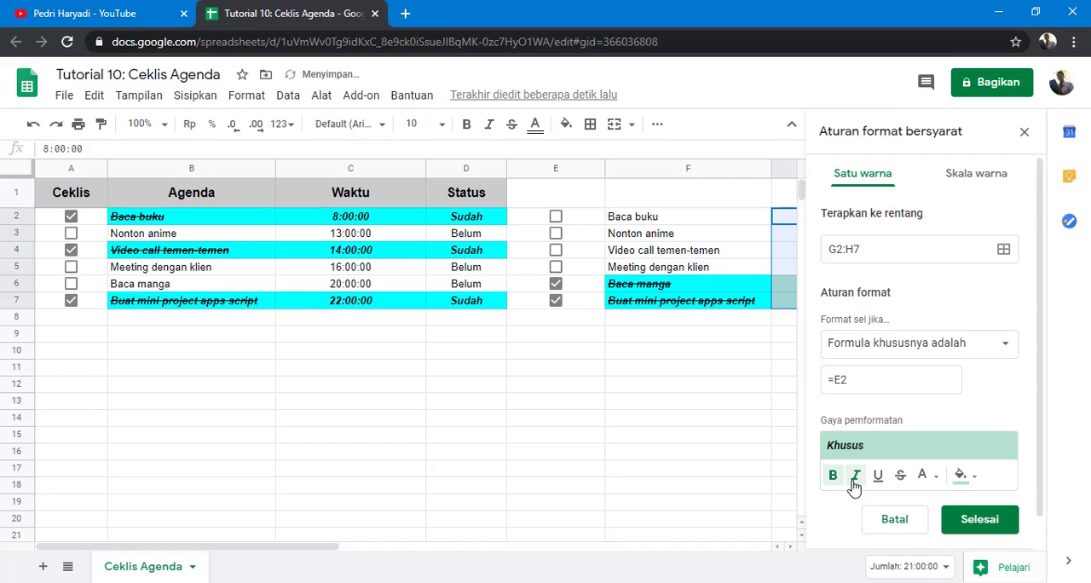
left_click(962, 479)
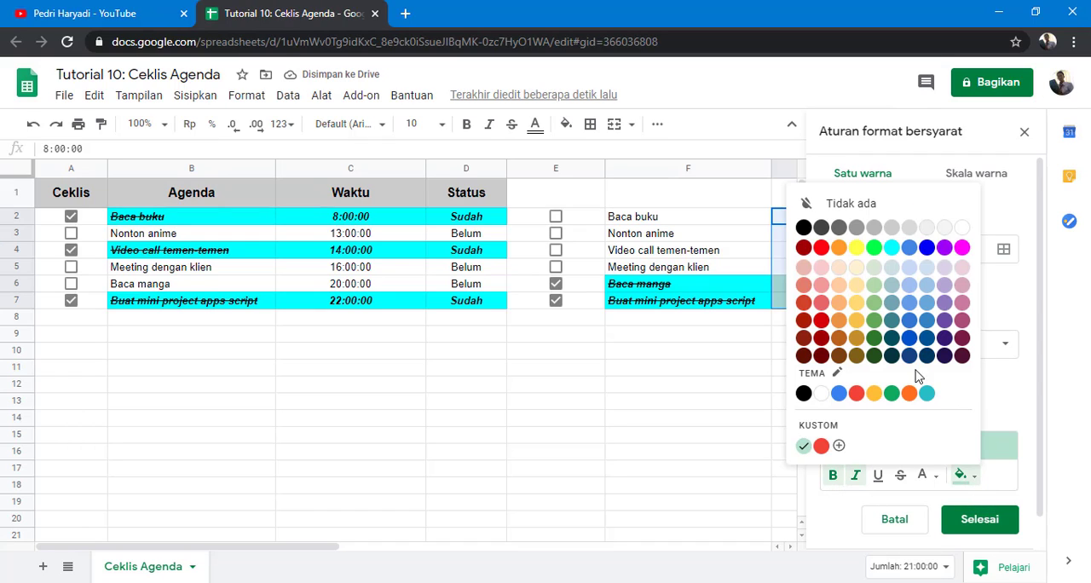
left_click(892, 248)
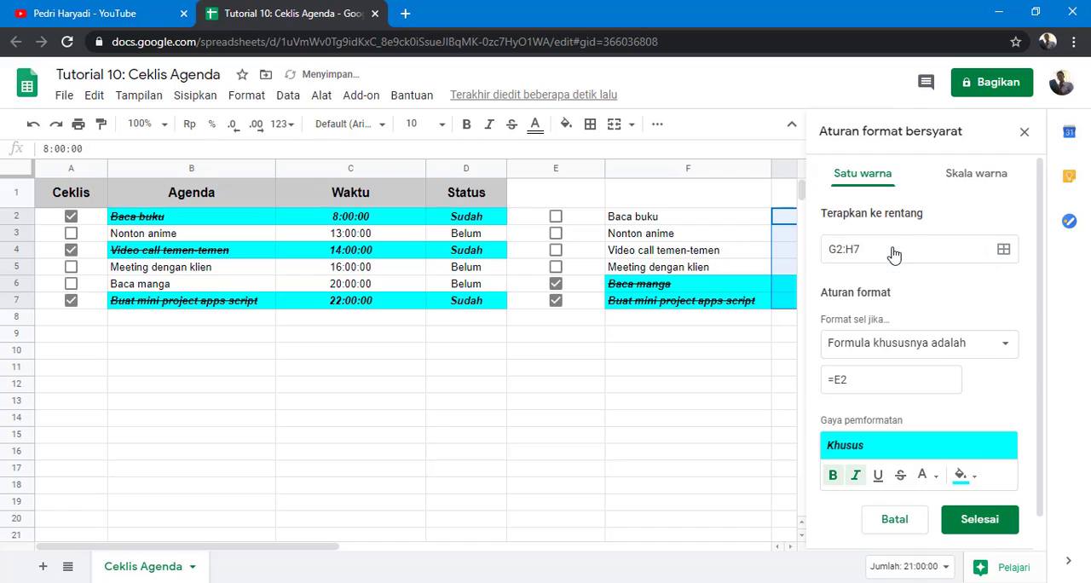
left_click(981, 521)
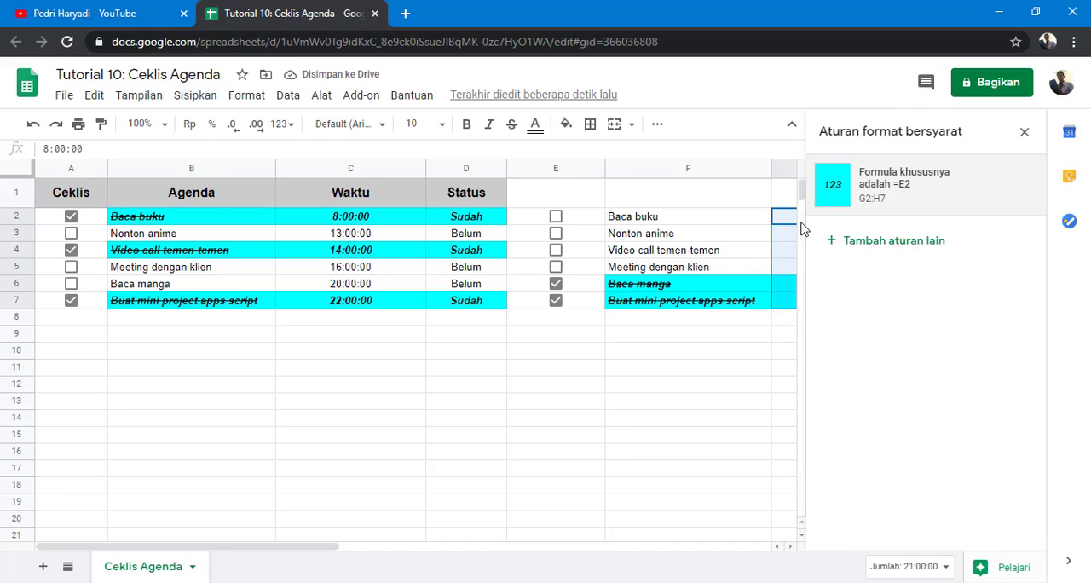
left_click(1025, 134)
Step: Select cells in columns G and H of rows 2 to 7 to check the new highlighting
left_click(915, 340)
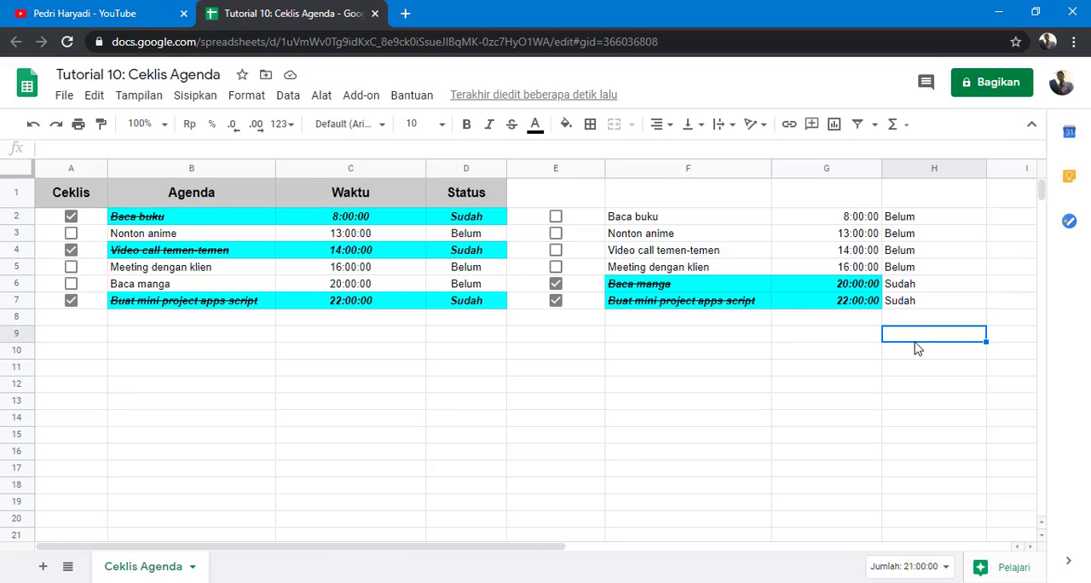
left_click(858, 291)
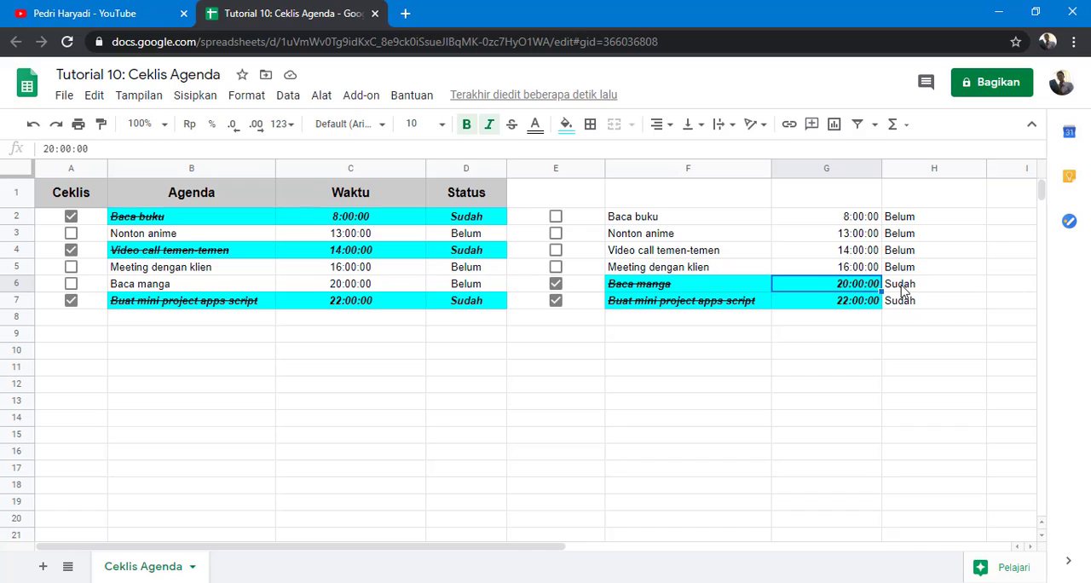
left_click(905, 288)
left_click(909, 305)
left_click(904, 288)
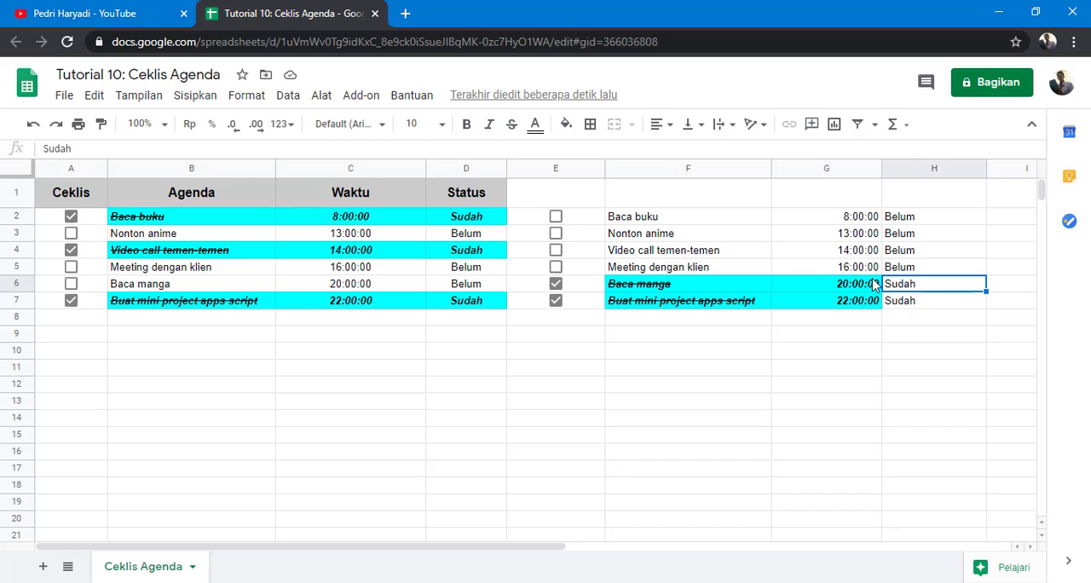
left_click(859, 219)
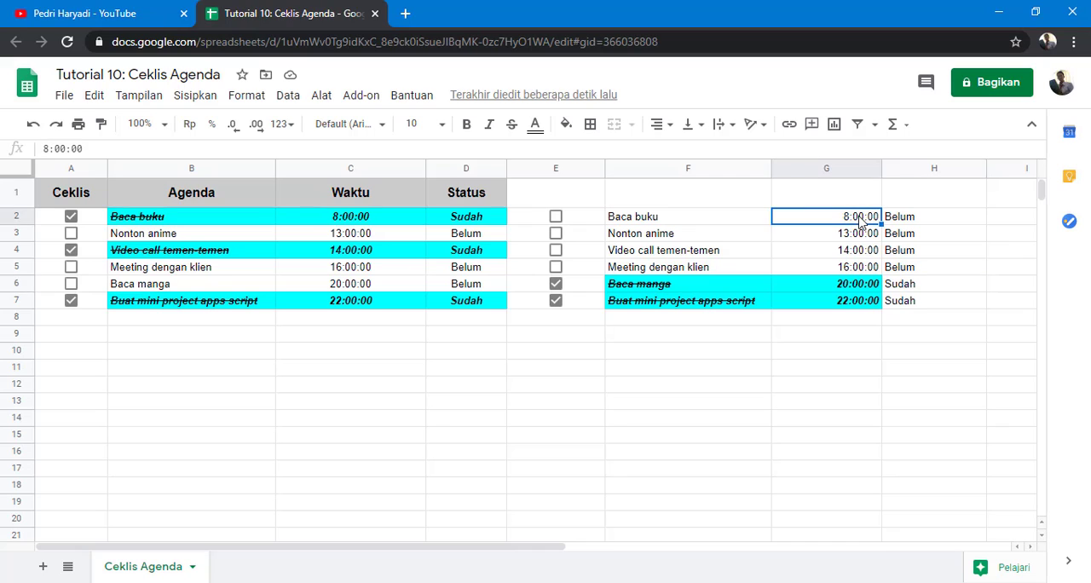
Step: Reopen the G2:H7 rule, change its formula to =$E2 with an absolute column, save and close the panel
left_click(245, 96)
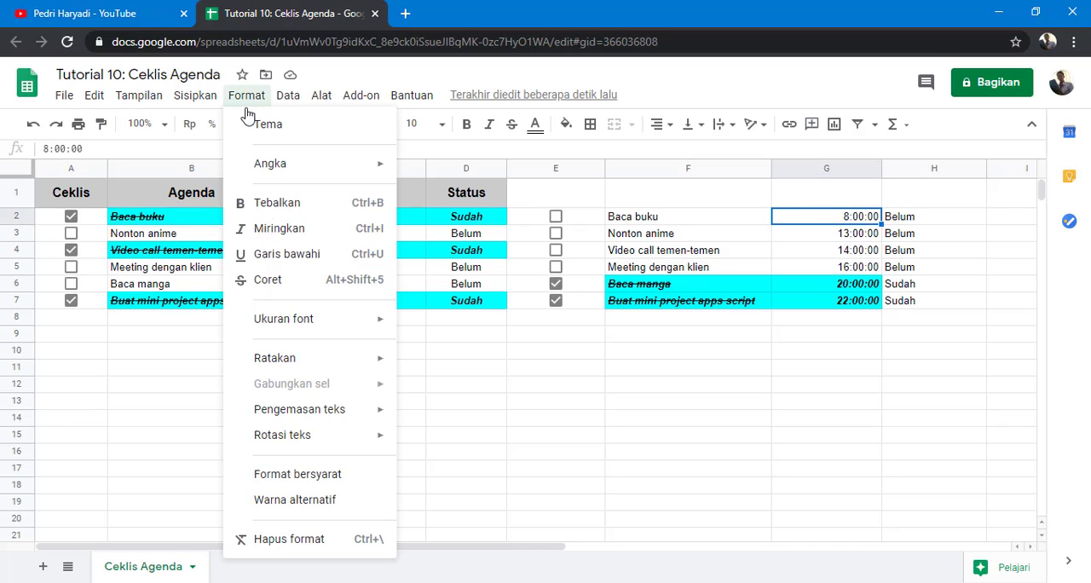
left_click(299, 474)
left_click(876, 211)
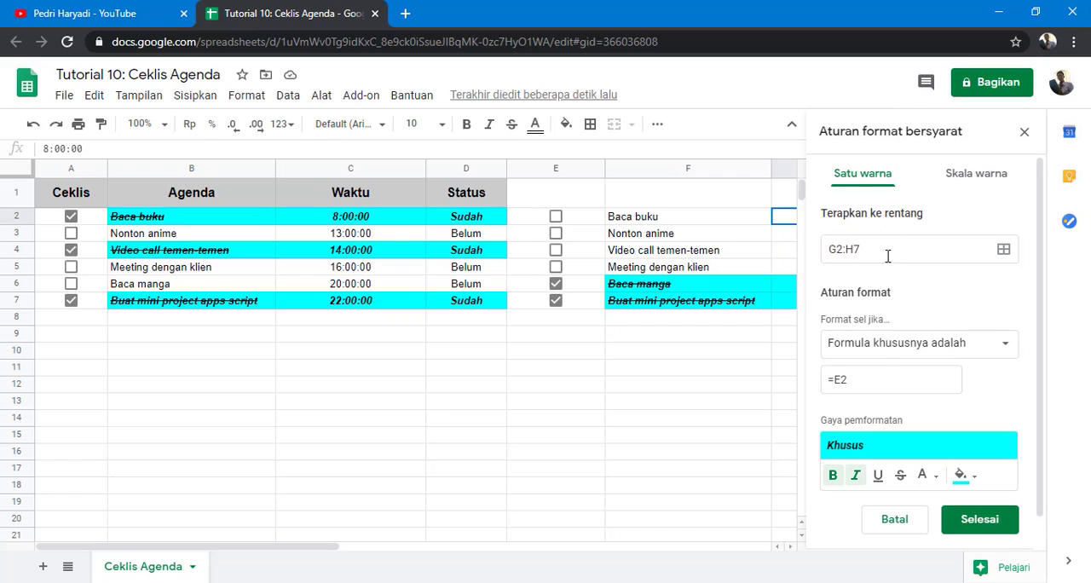
left_click(835, 378)
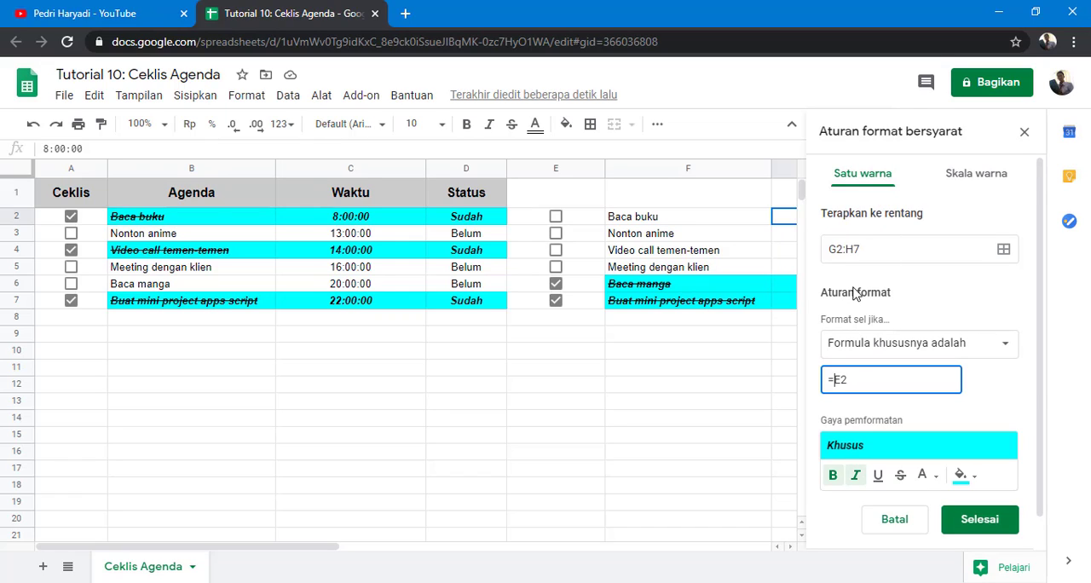
type("$")
left_click(977, 520)
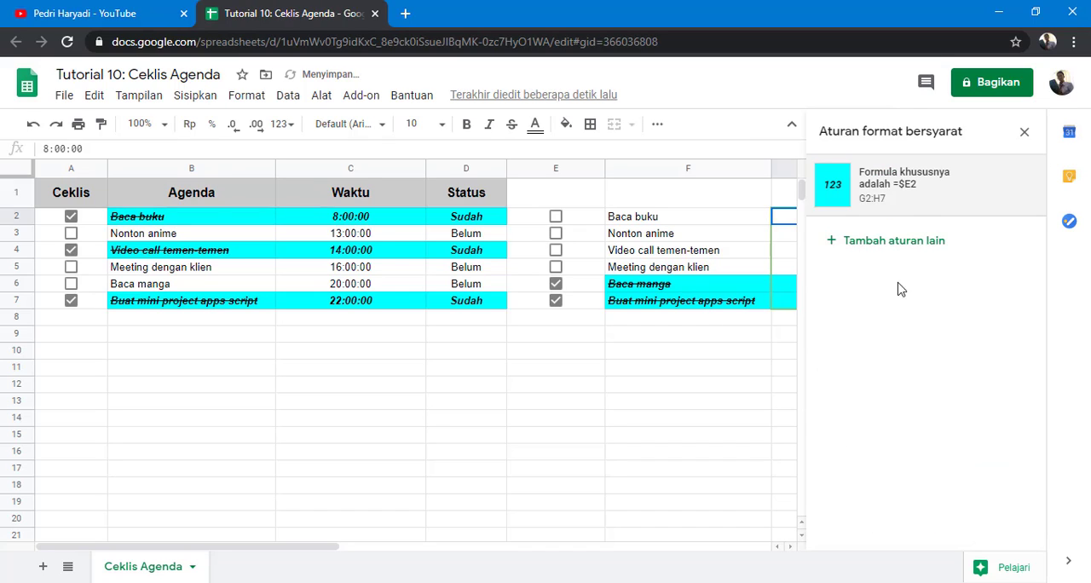
left_click(1023, 134)
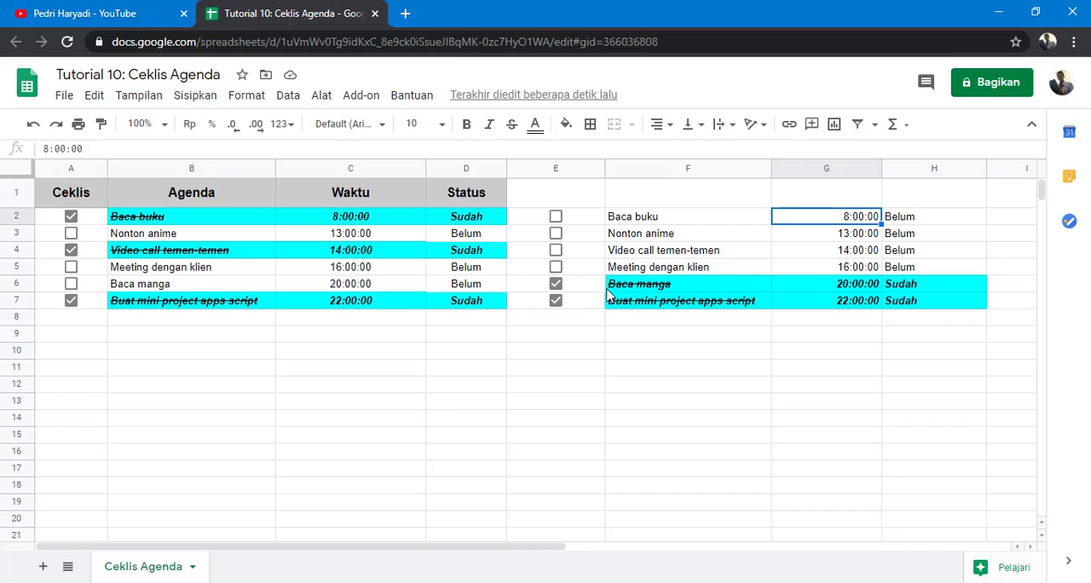
Step: Untick E6 and E7, then tick every checkbox from E2 to E7 to test the rule
left_click(555, 285)
left_click(555, 300)
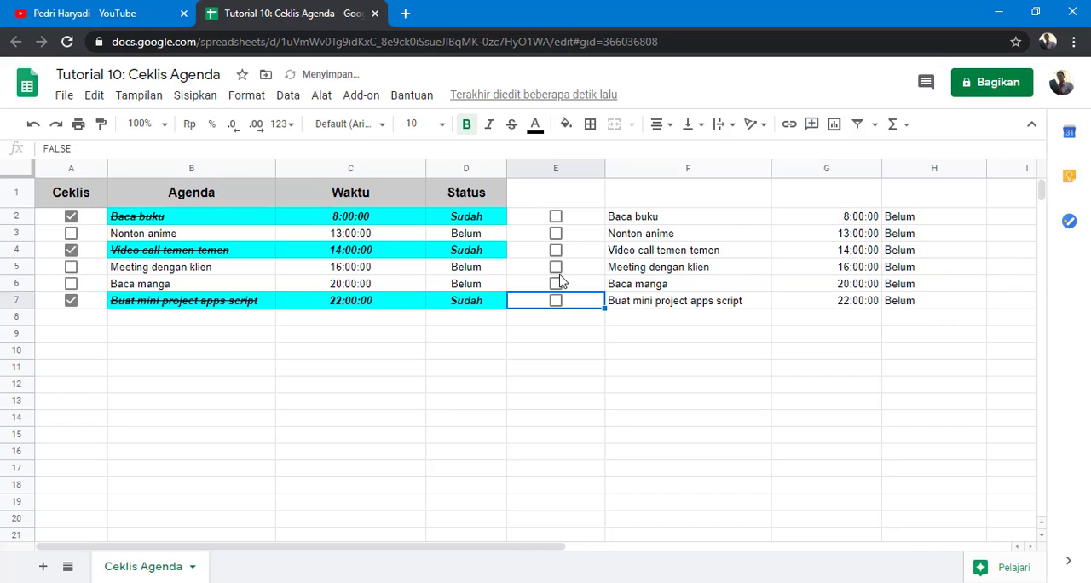
left_click(555, 217)
left_click(555, 233)
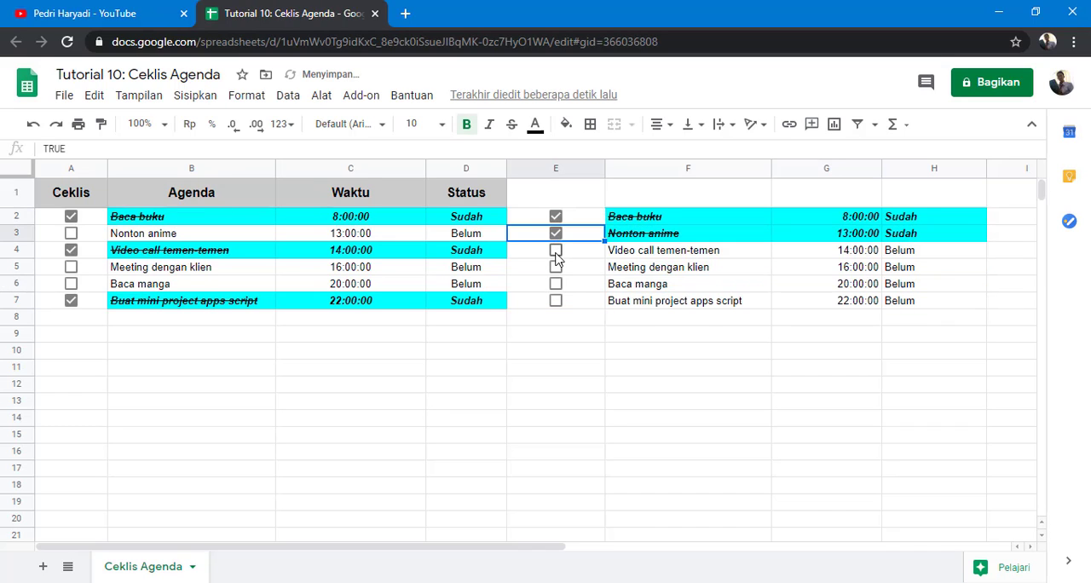
left_click(555, 250)
left_click(555, 267)
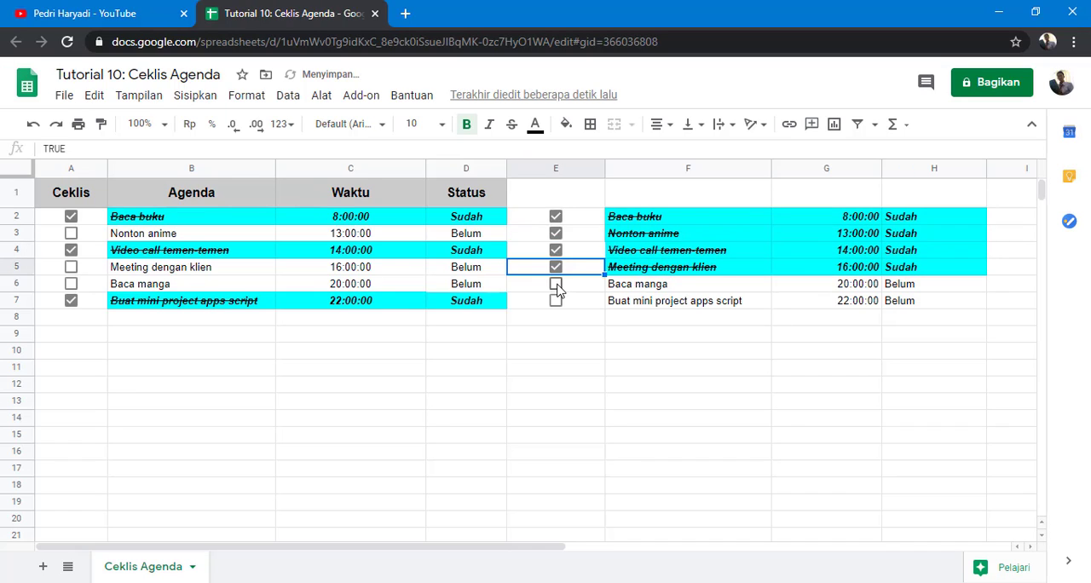
left_click(555, 284)
left_click(555, 298)
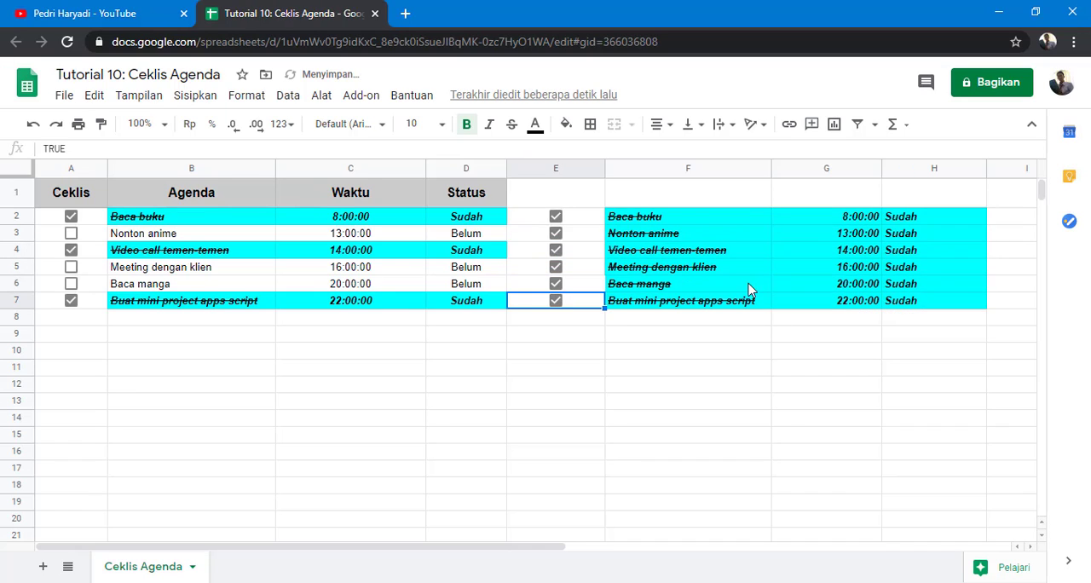
Step: Edit H2's formula to =ArrayFormula(IF(E2:E7=true;"Sudah";"Belum")) and confirm it
left_click(909, 218)
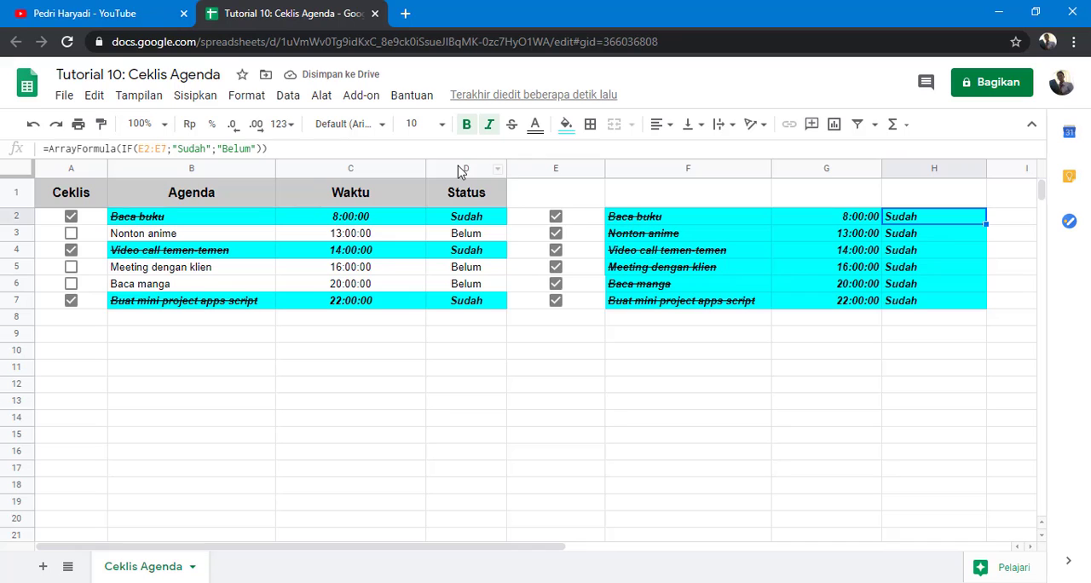
left_click_drag(458, 163, 448, 219)
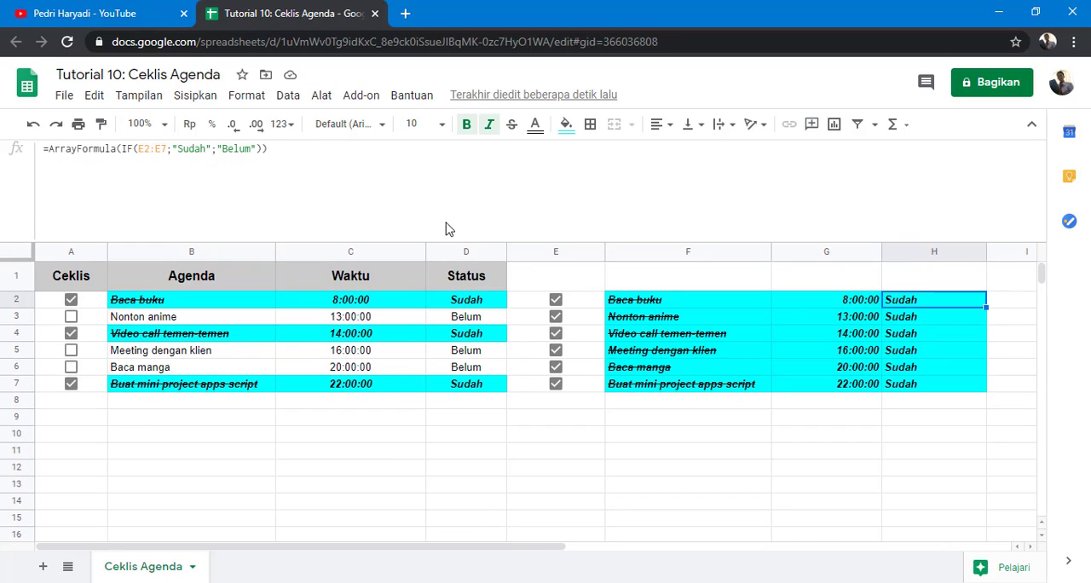
left_click(416, 185)
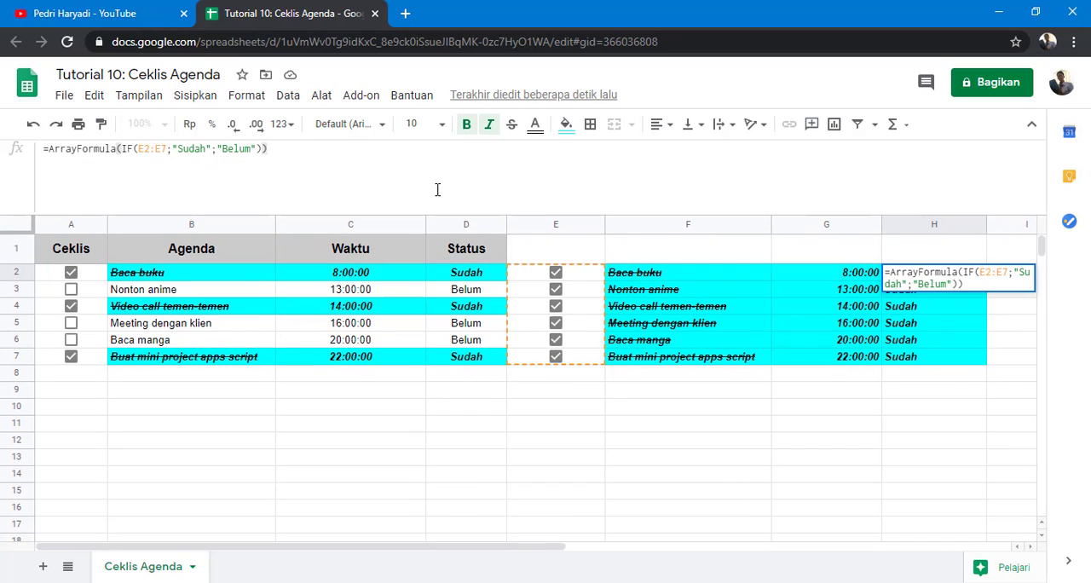
key("ctrl+plus")
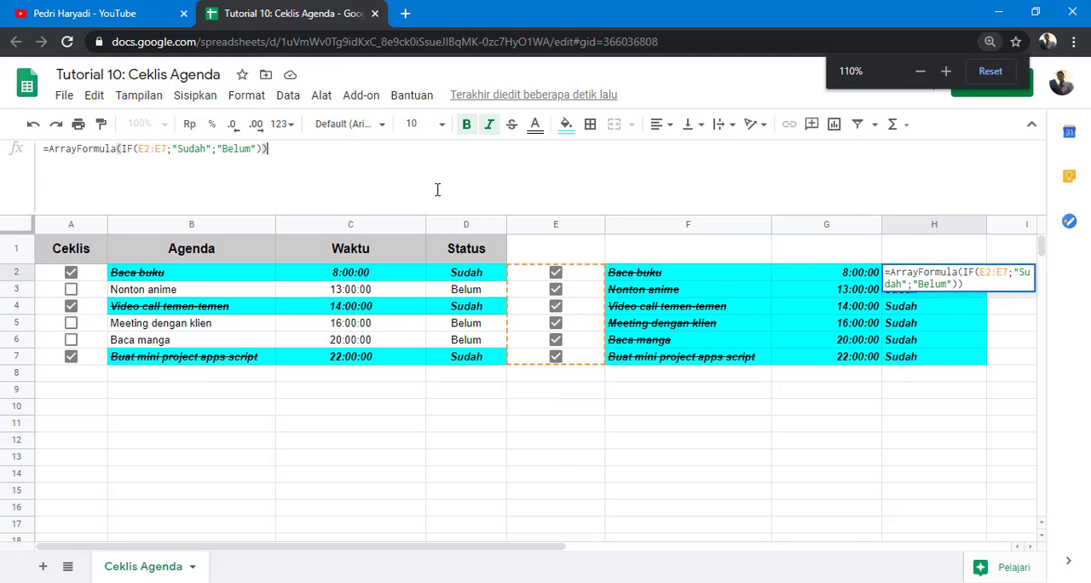
key("ctrl+plus")
key("ctrl+plus")
key("ctrl+plus")
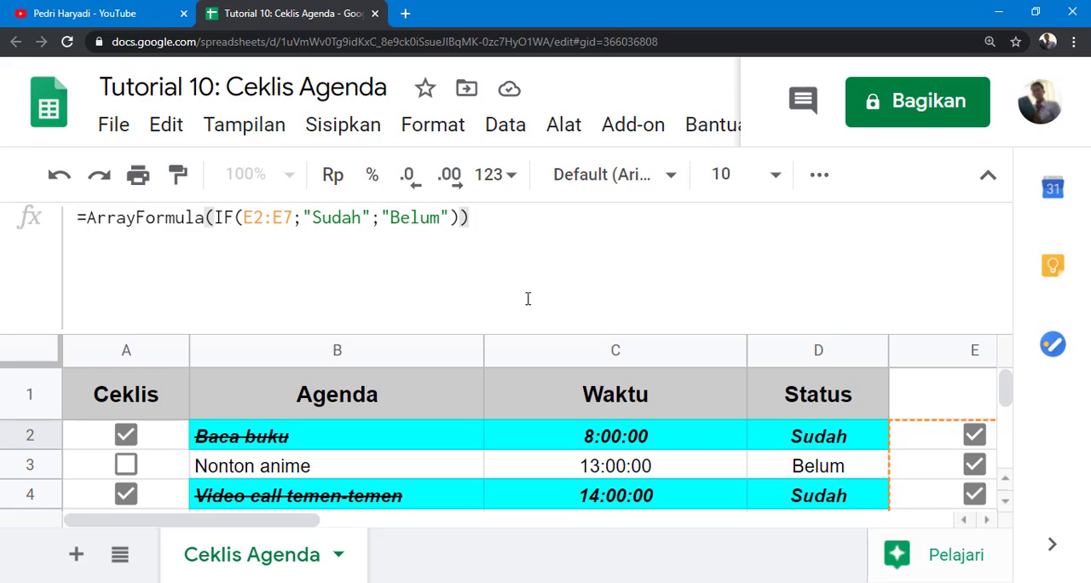
left_click(294, 220)
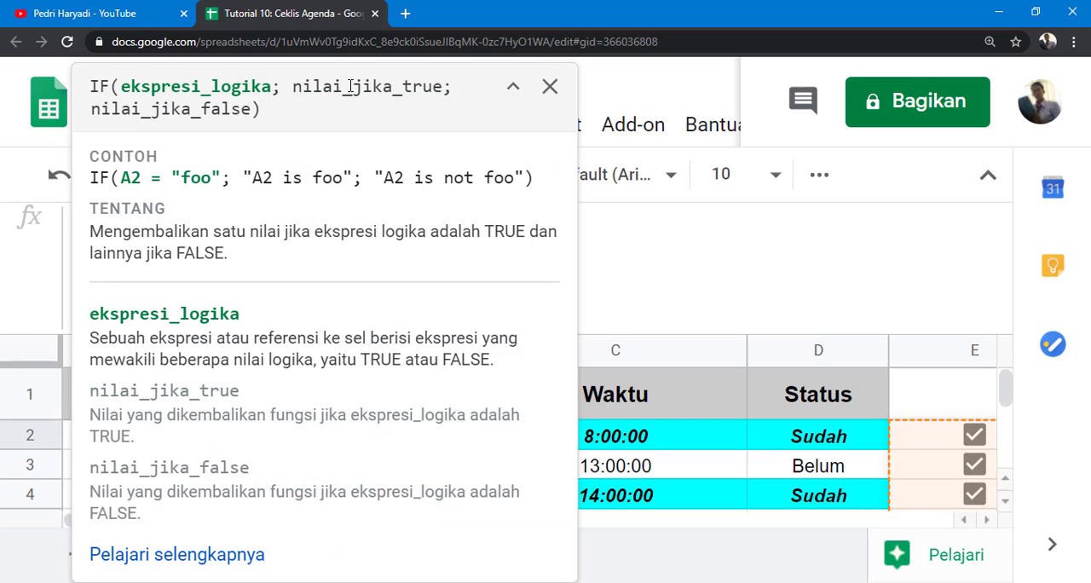
left_click(550, 86)
type("true;\"Sudah\";\"Belum\"))")
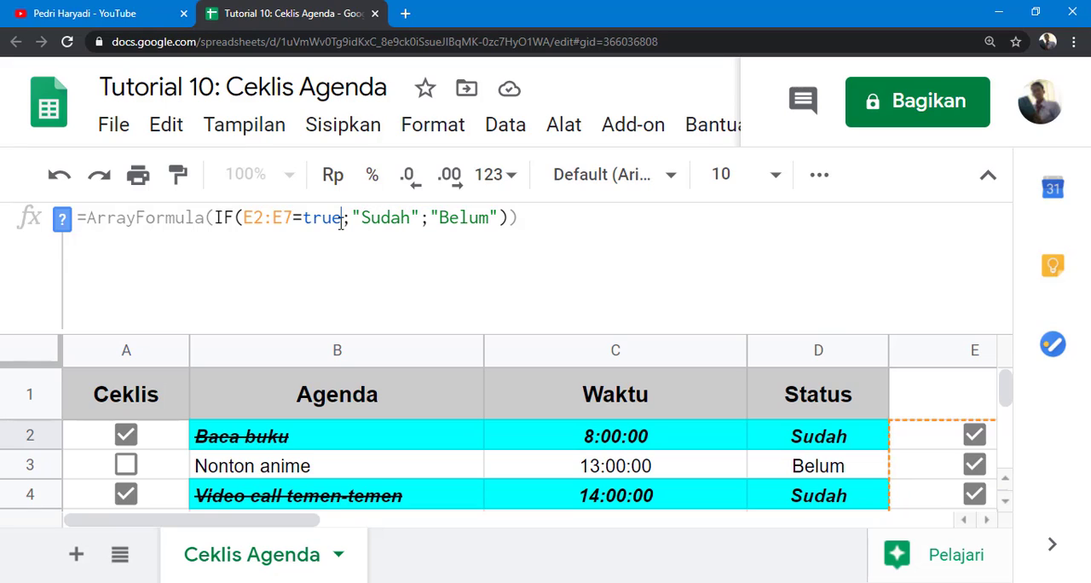
left_click(567, 219)
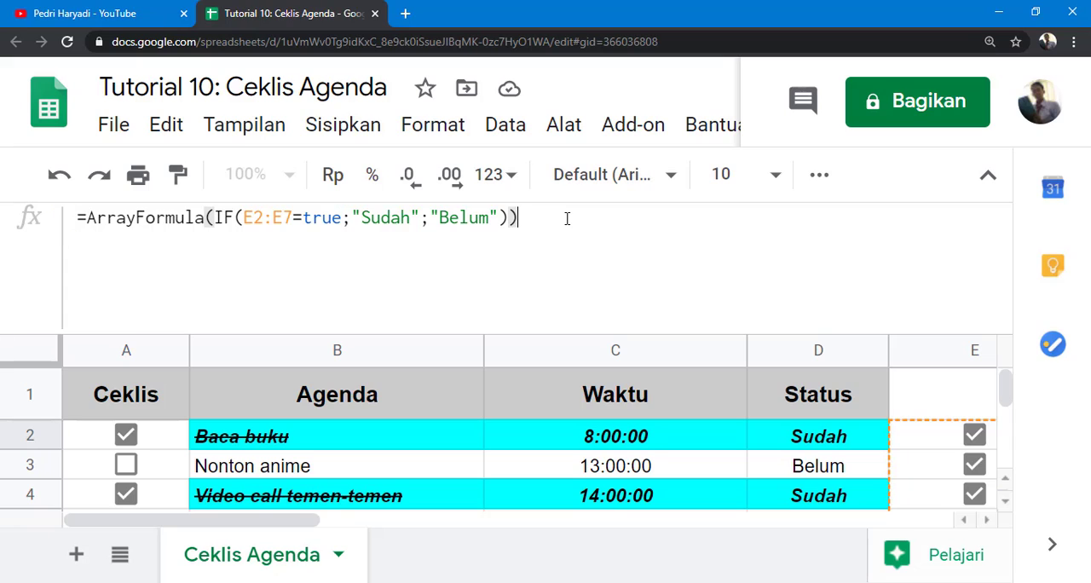
key("Return")
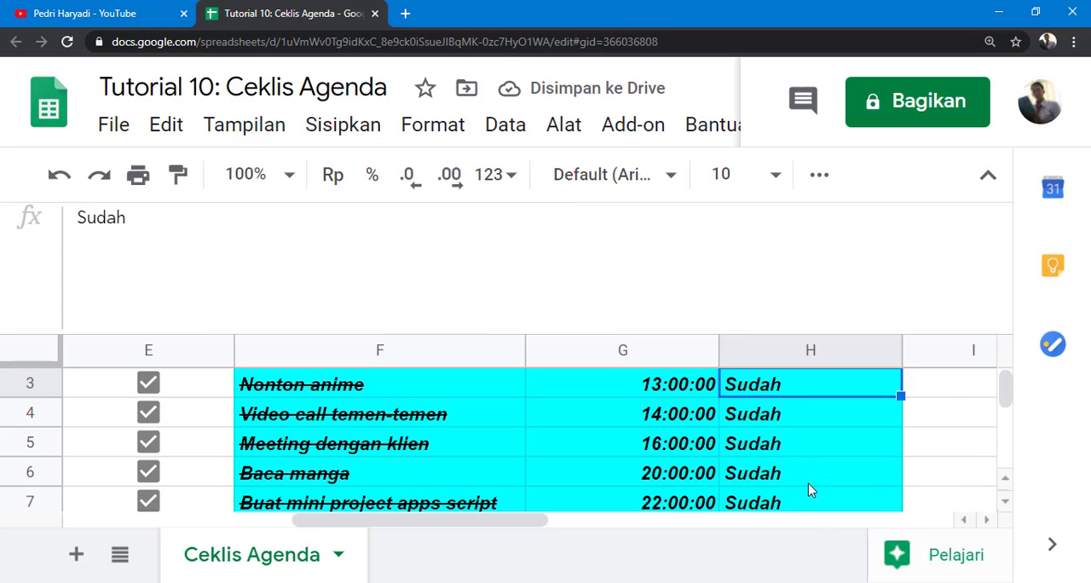
Step: Try deleting =true from the H2 array formula's condition, leaving the edit unconfirmed
scroll(811, 487, "down", 1)
scroll(782, 396, "up", 2)
left_click(763, 435)
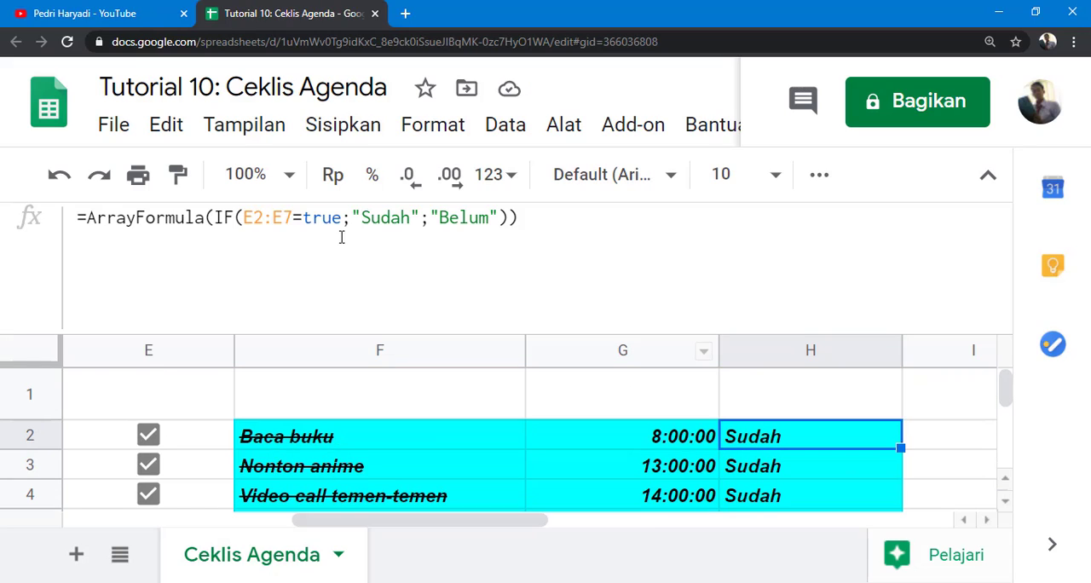
left_click(305, 218)
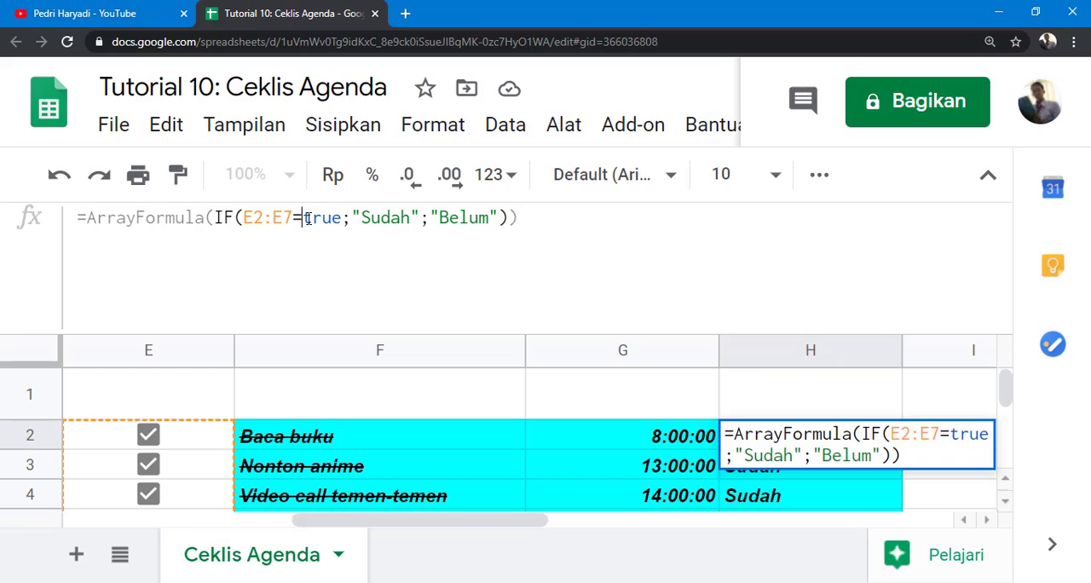
left_click_drag(303, 218, 343, 219)
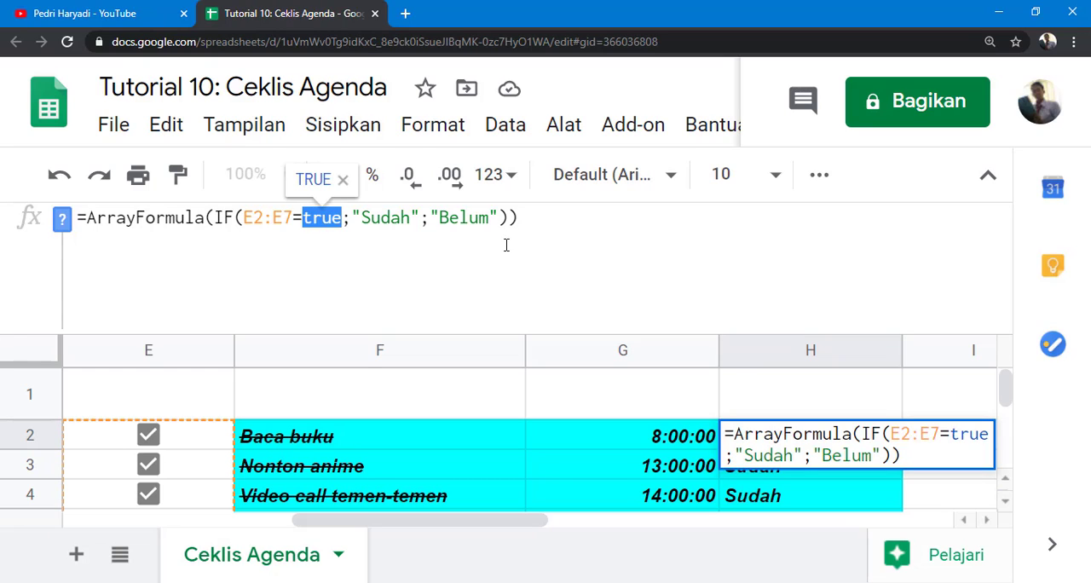
key("BackSpace")
key("BackSpace")
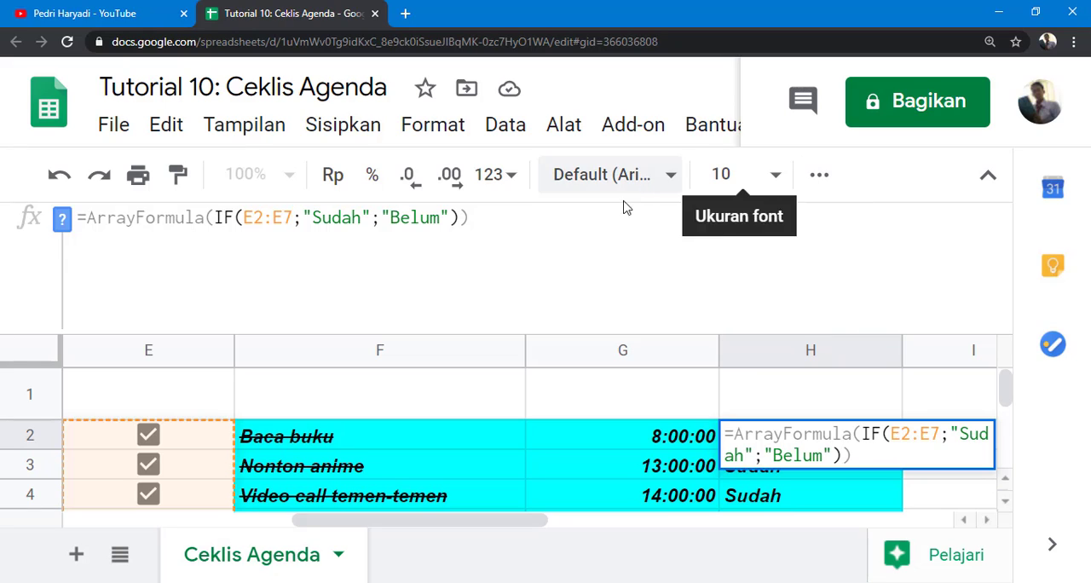
left_click(563, 228)
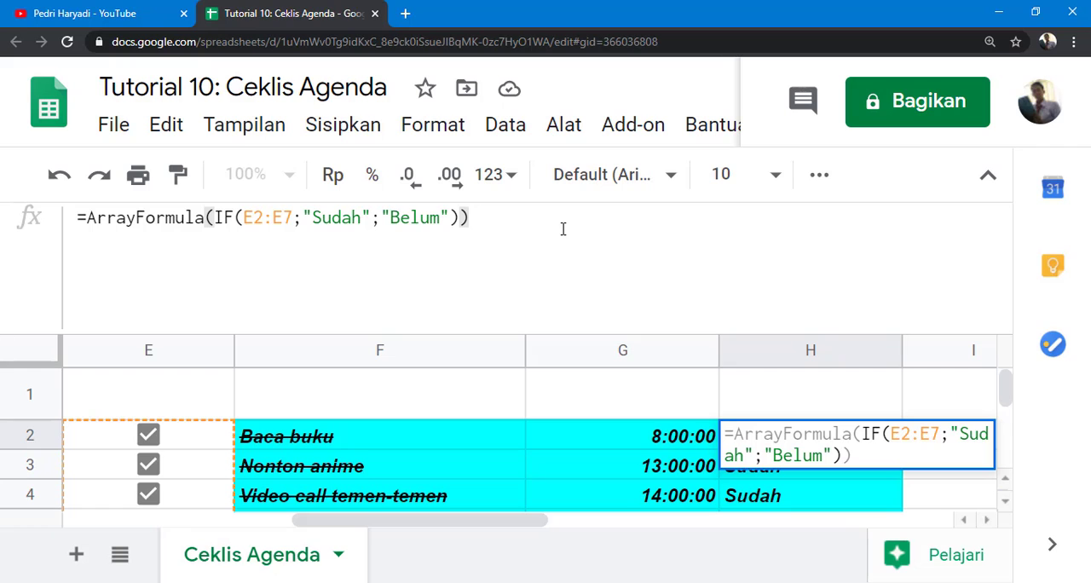
key("ctrl+minus")
key("ctrl+minus")
key("ctrl+minus")
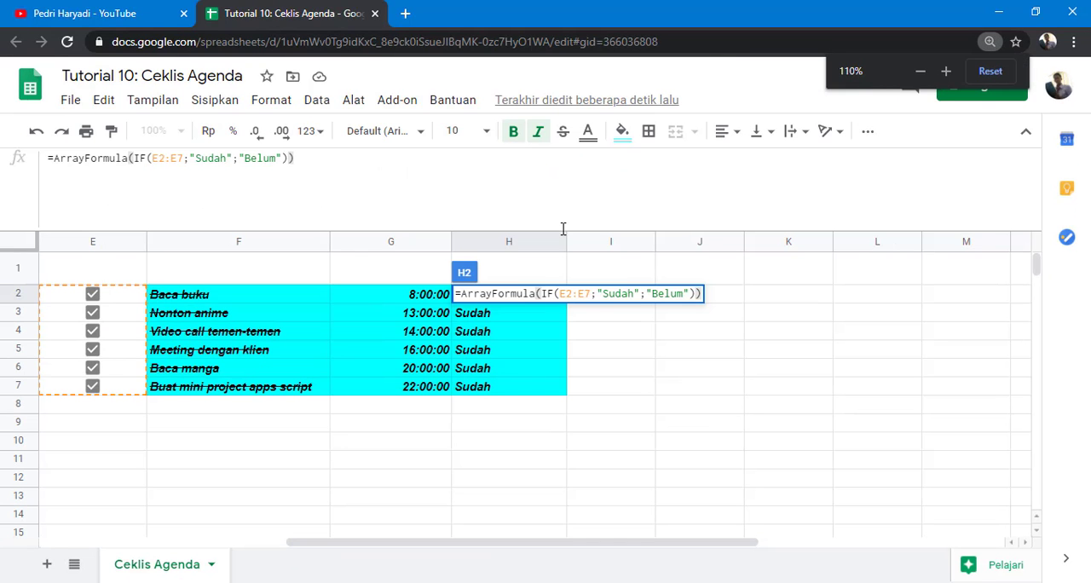
key("ctrl+minus")
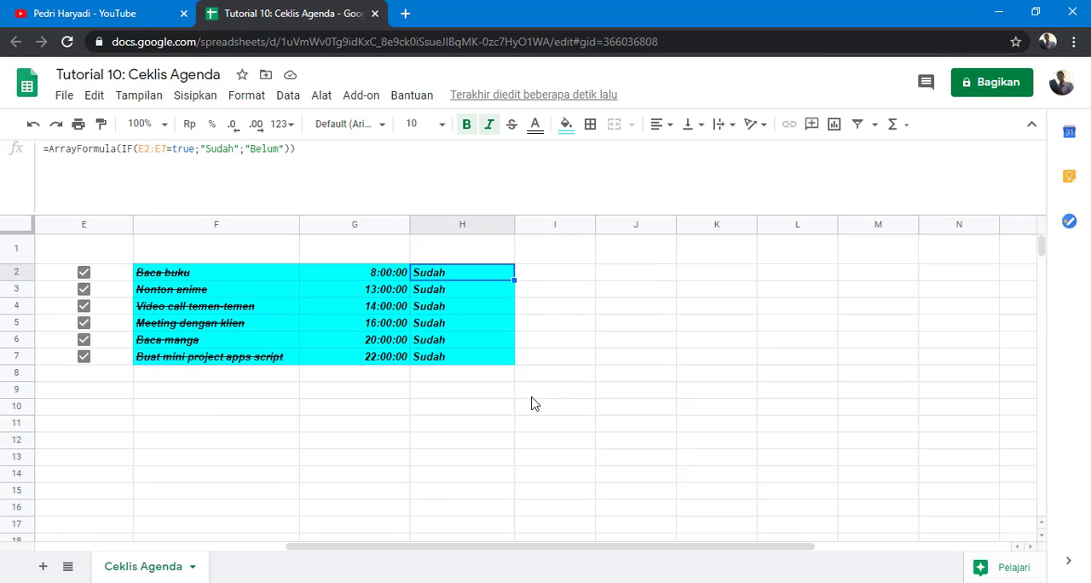
Step: Clear the formatting and contents of columns E to H, removing the practice copy
left_click_drag(511, 554, 346, 563)
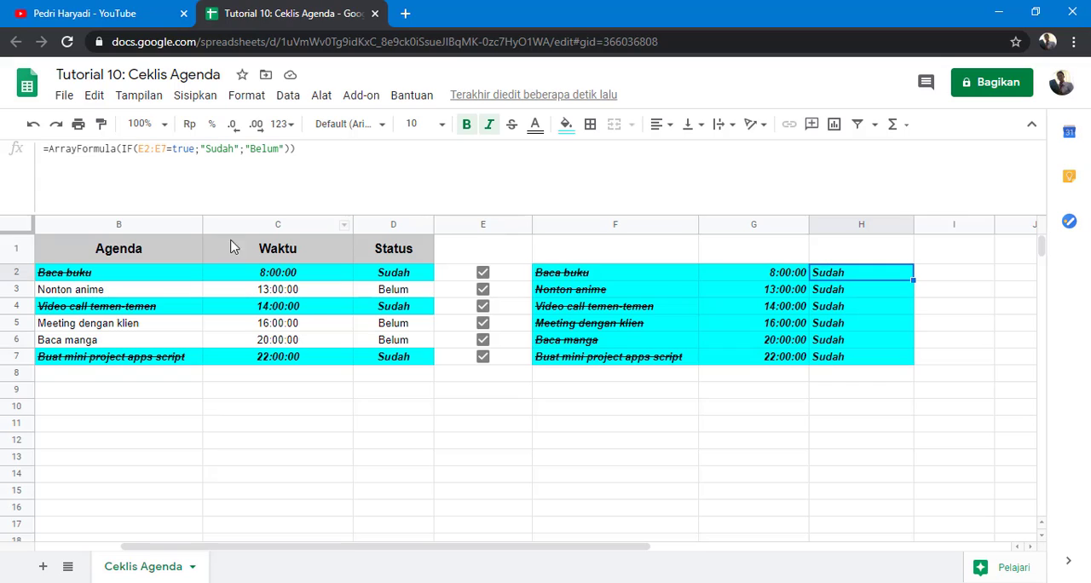
left_click_drag(336, 551, 258, 556)
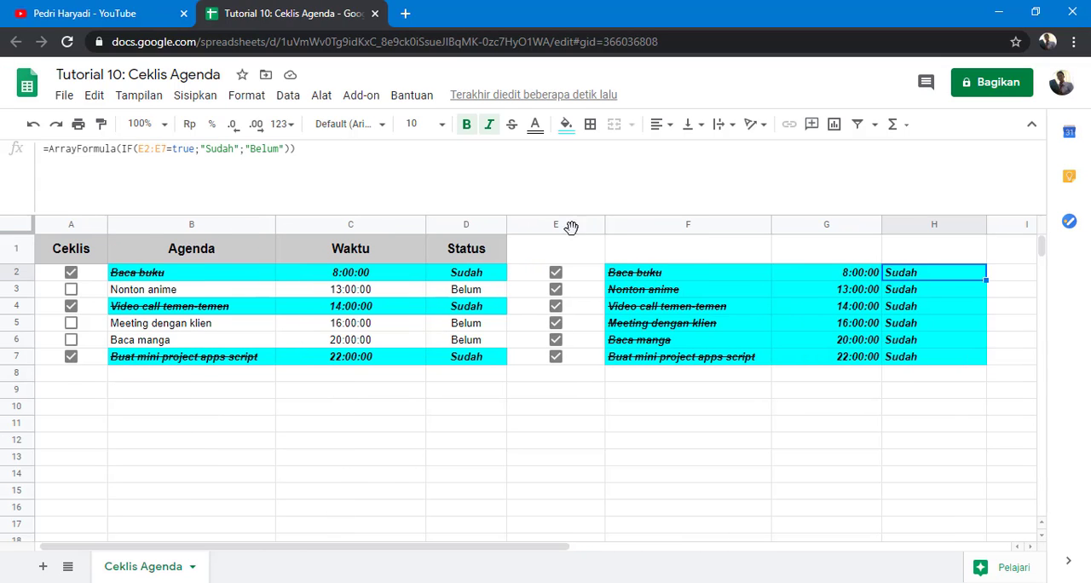
left_click_drag(571, 226, 887, 247)
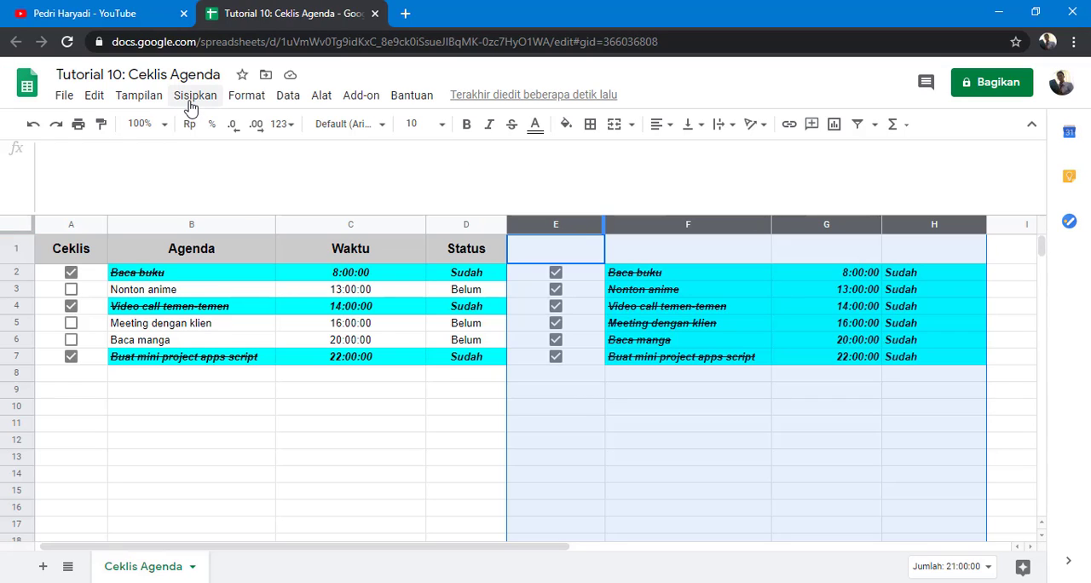
left_click(258, 100)
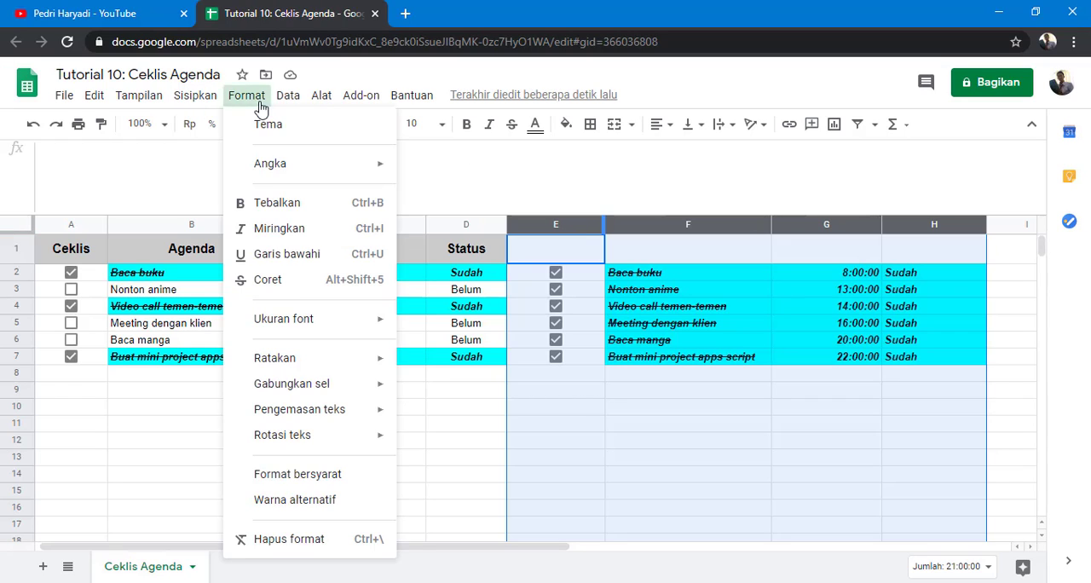
left_click(312, 543)
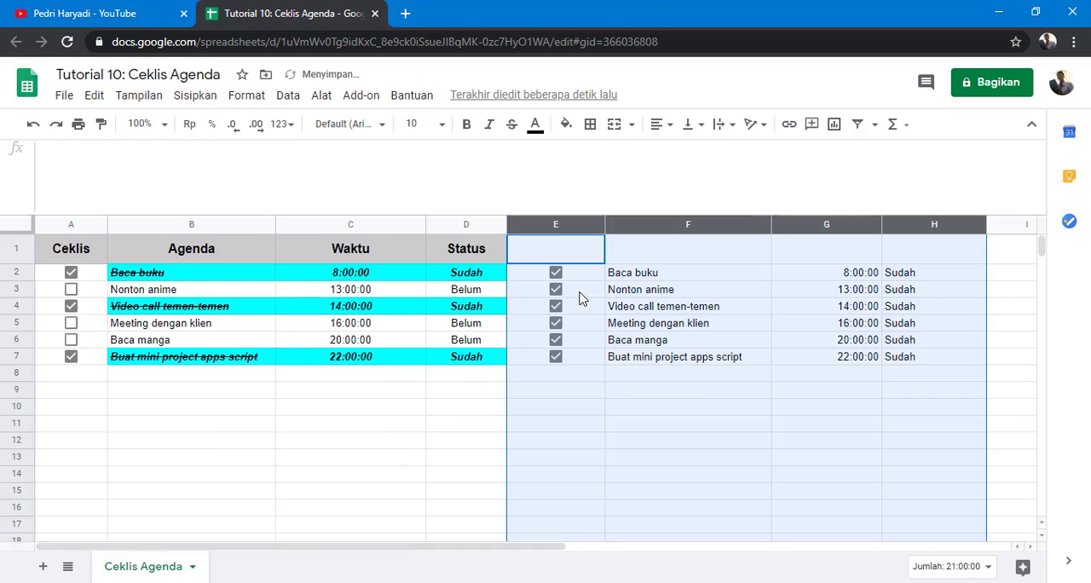
key("Delete")
left_click(594, 344)
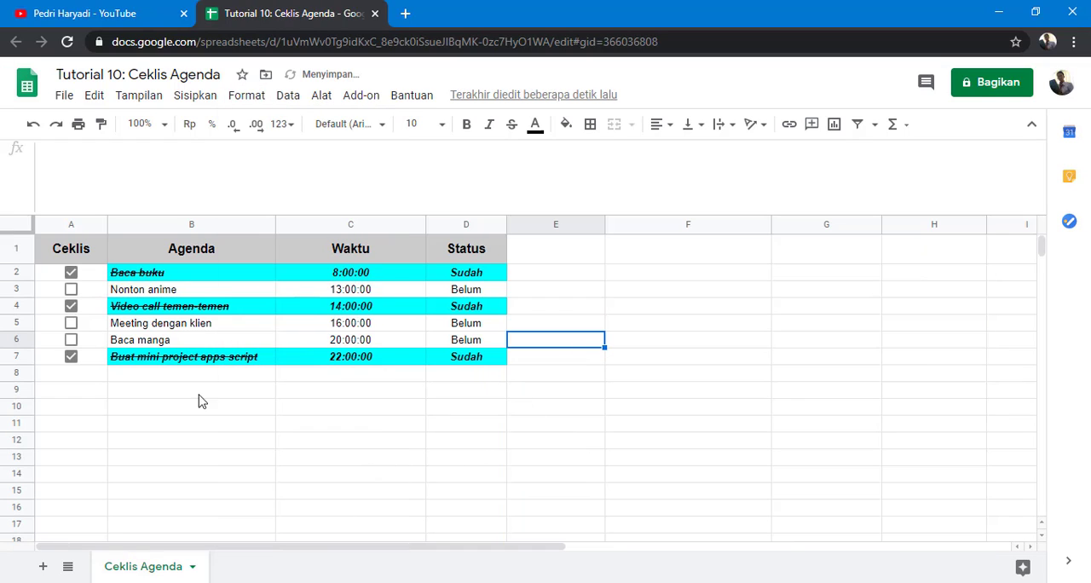
Step: Untick the remaining checked boxes in A7, A4 and A2
left_click(71, 356)
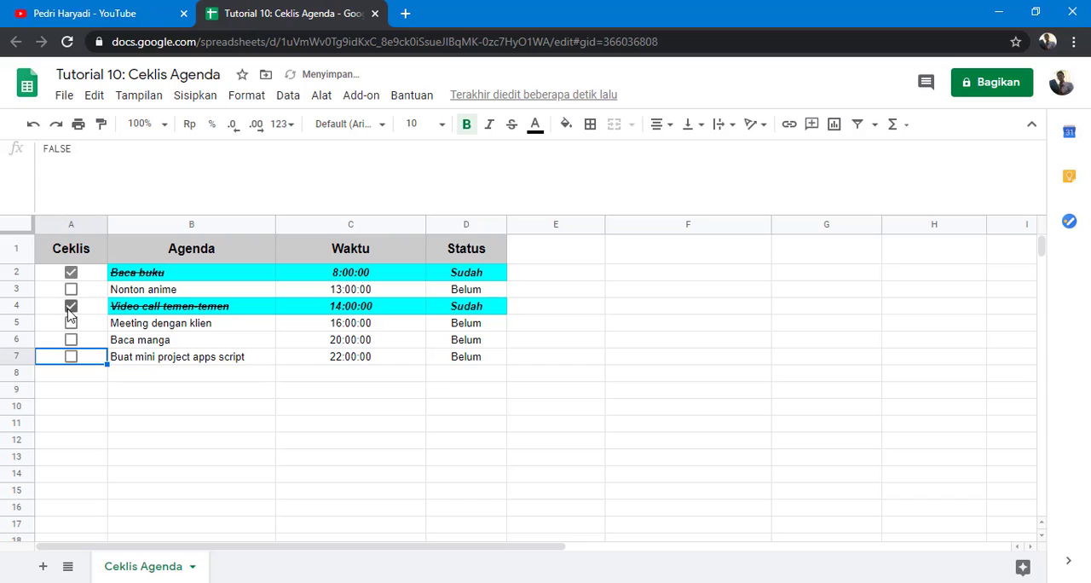
left_click(71, 309)
left_click(71, 275)
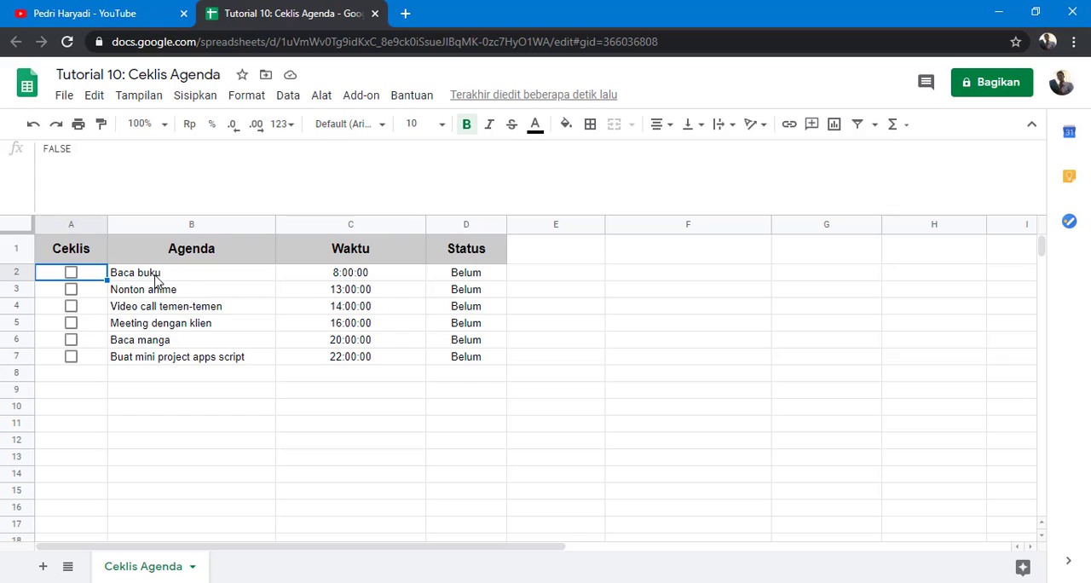
Step: Tick A2 to check the row's highlighting, then untick it again
left_click(324, 279)
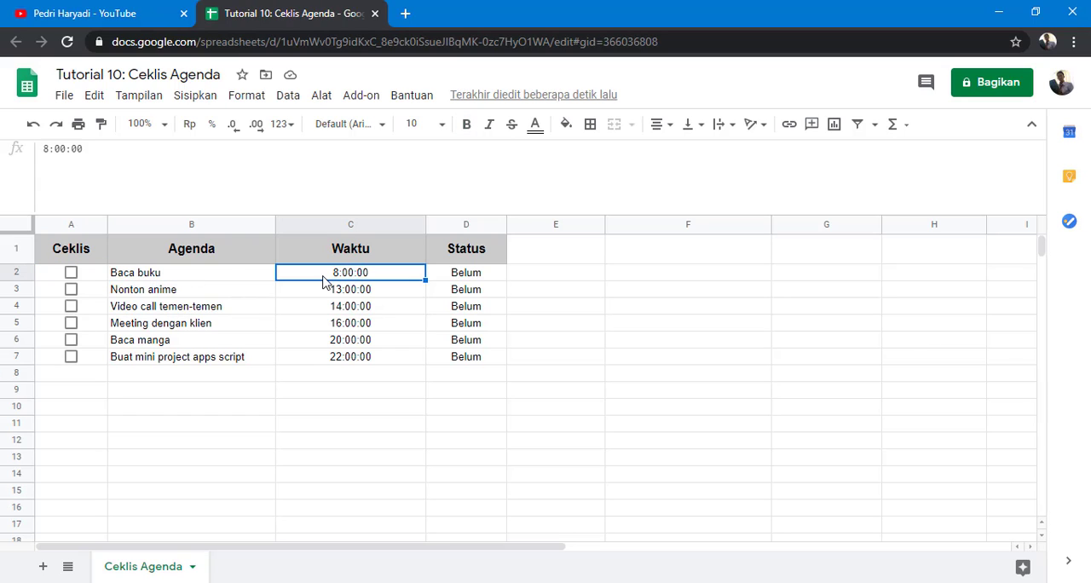
left_click(71, 272)
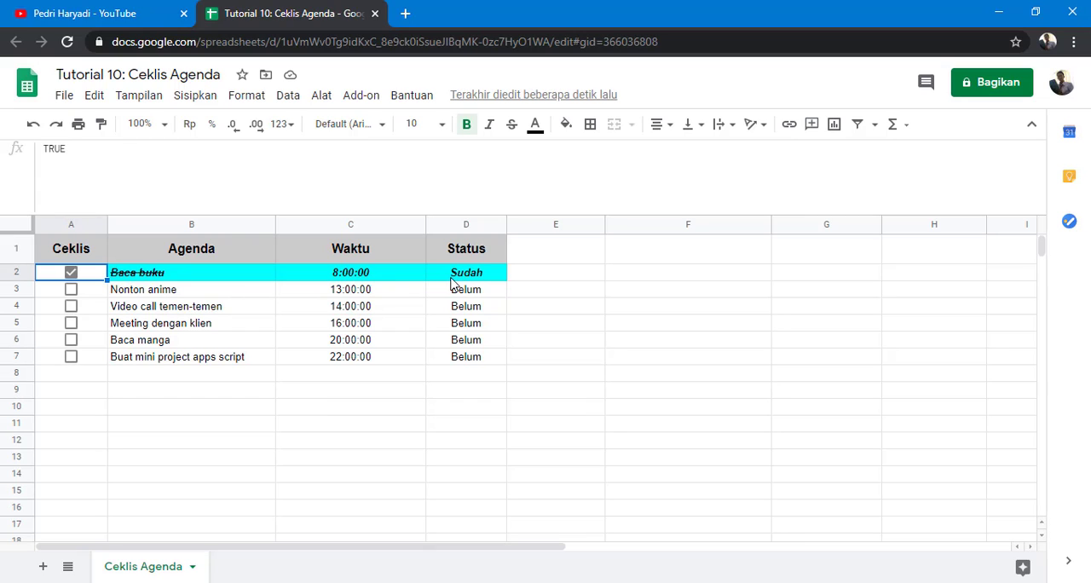
left_click(346, 280)
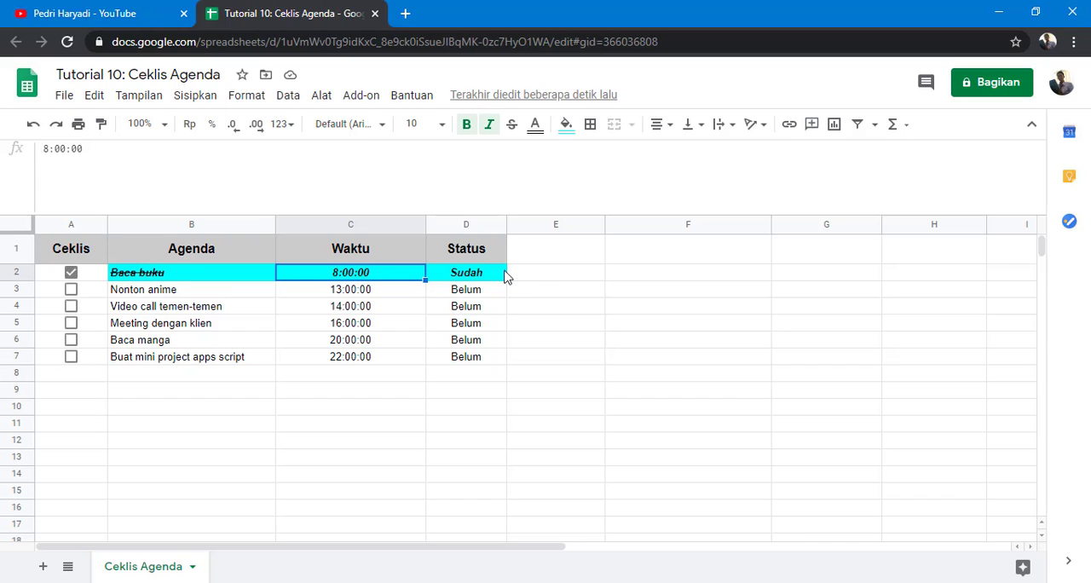
left_click(75, 273)
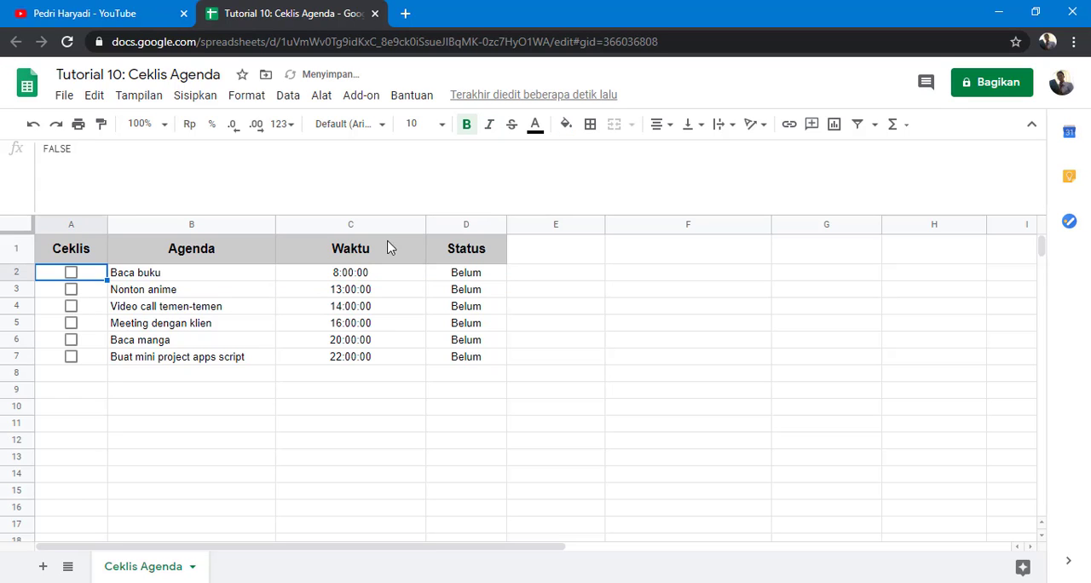
Step: Insert a new column before Status, head it Pelaksanaan, and widen the column
right_click(452, 222)
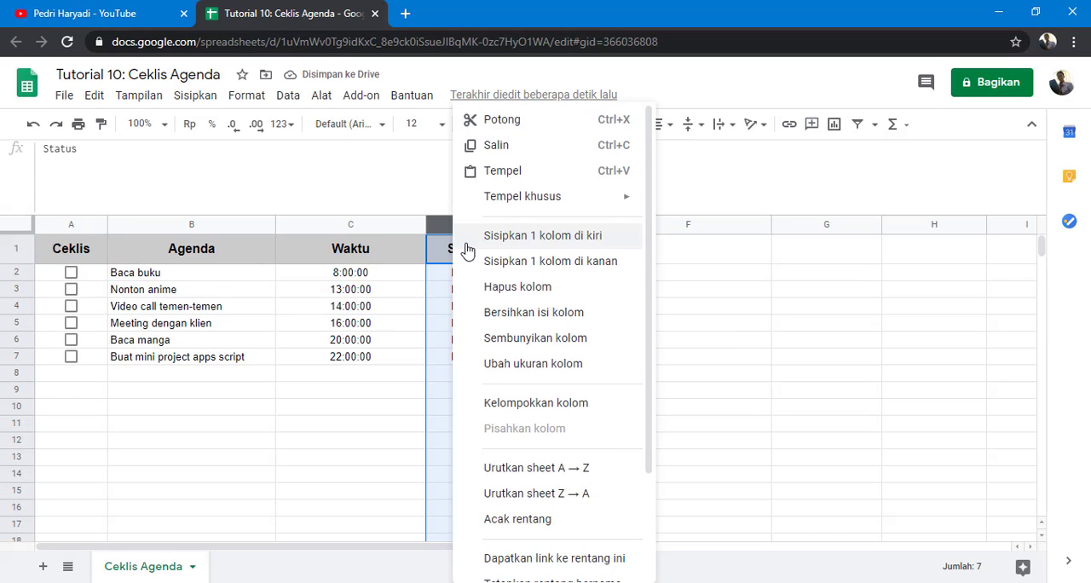
left_click(493, 243)
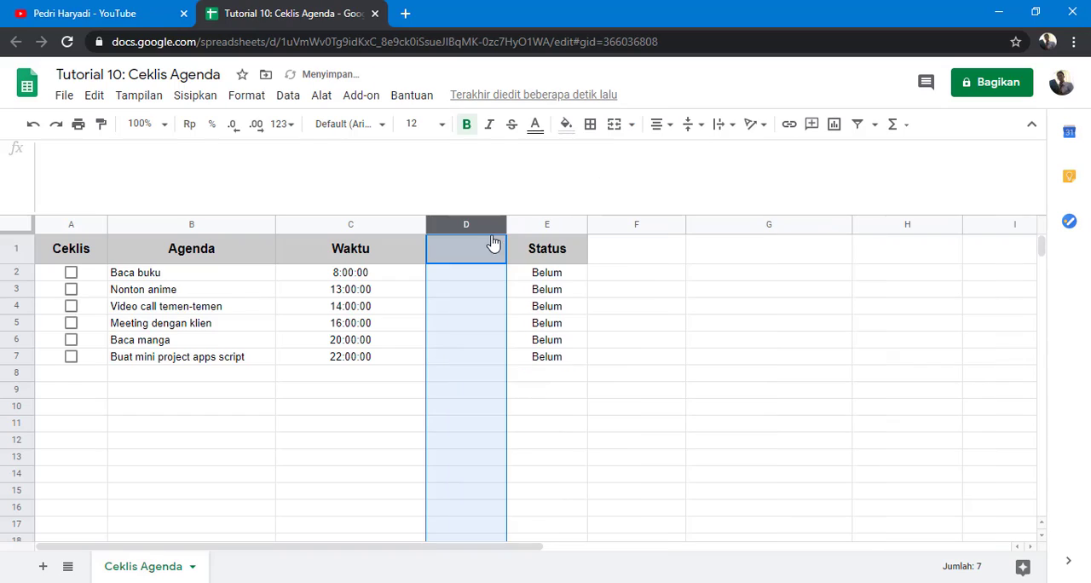
left_click(482, 254)
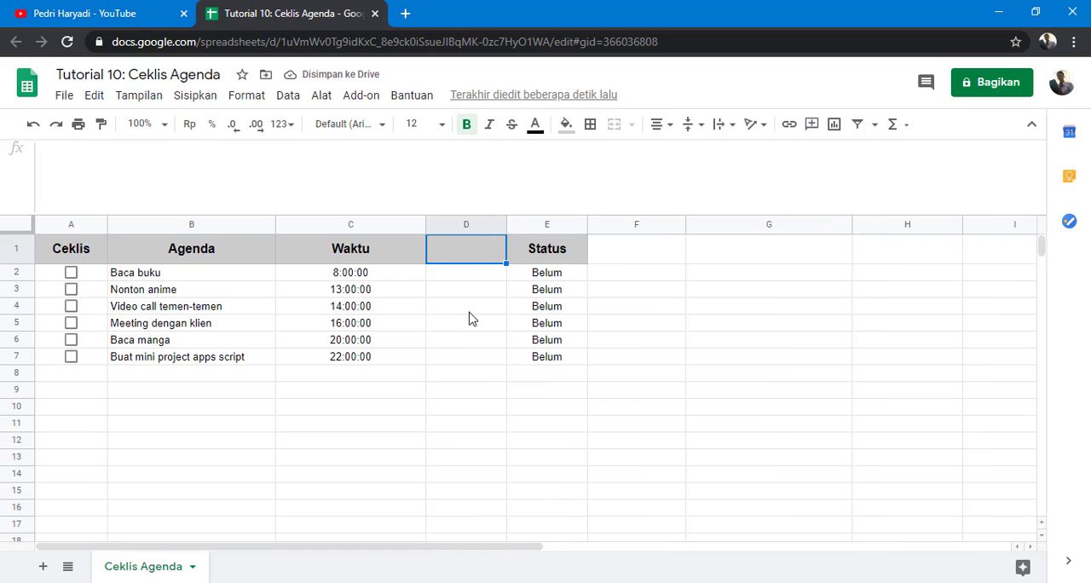
type("Pe")
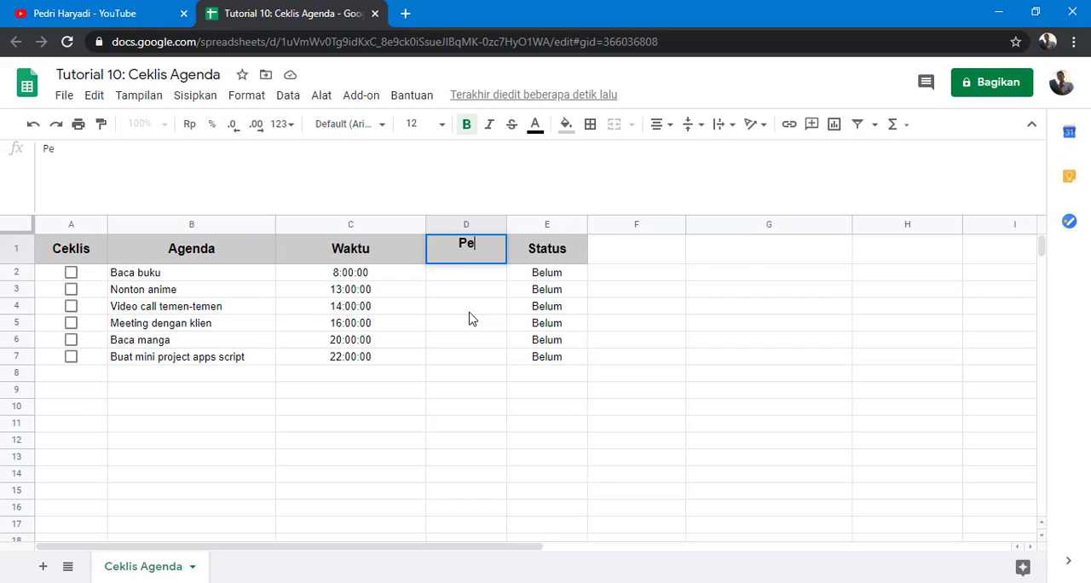
type("laksanaan")
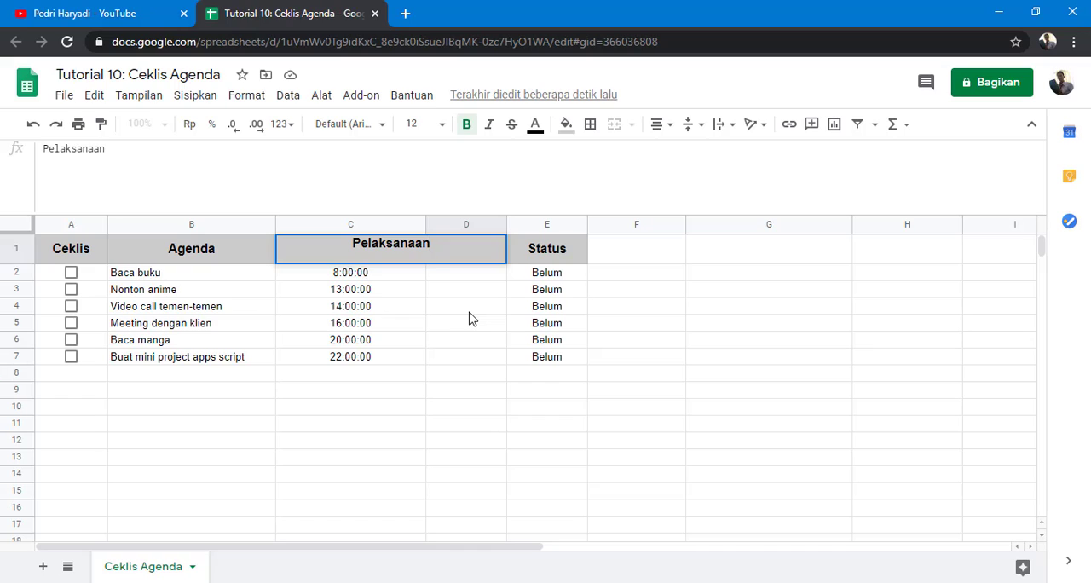
left_click(469, 312)
left_click_drag(505, 224, 538, 223)
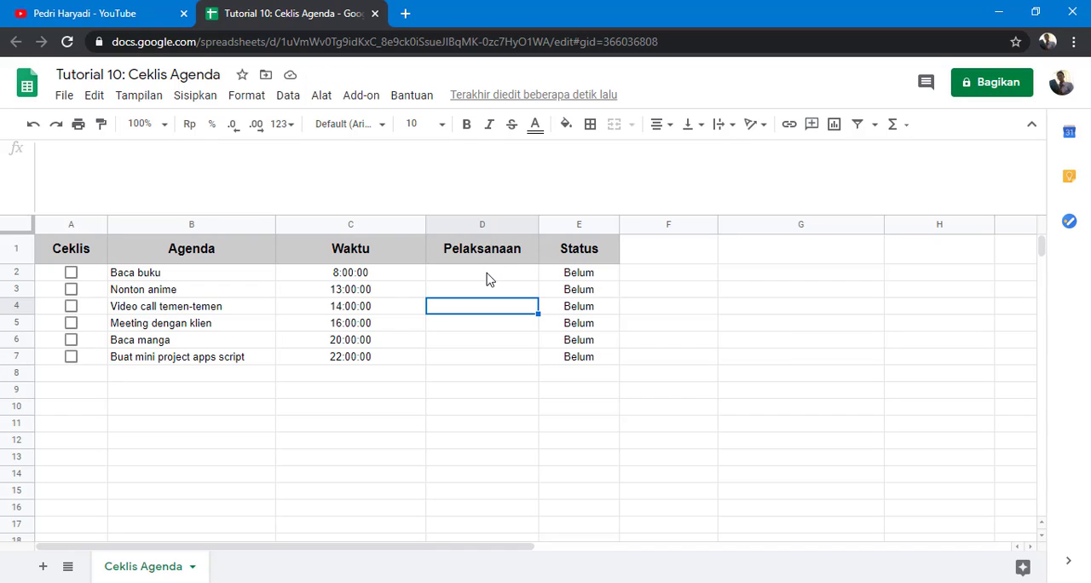
Step: Enter =IF(A2;TODAY()) in the first Pelaksanaan cell and tick A2 to test it
left_click(487, 279)
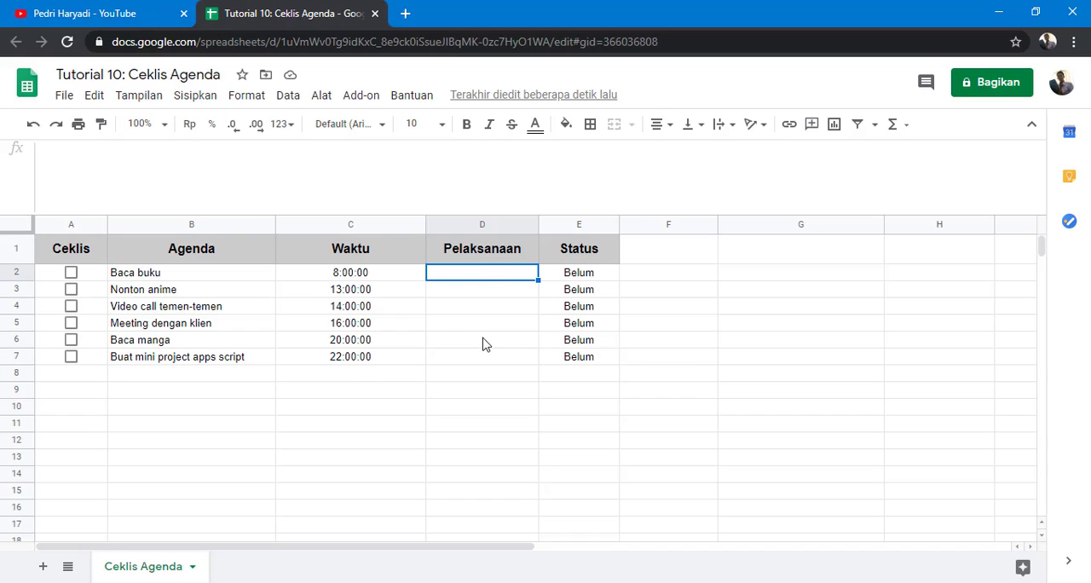
left_click(573, 274)
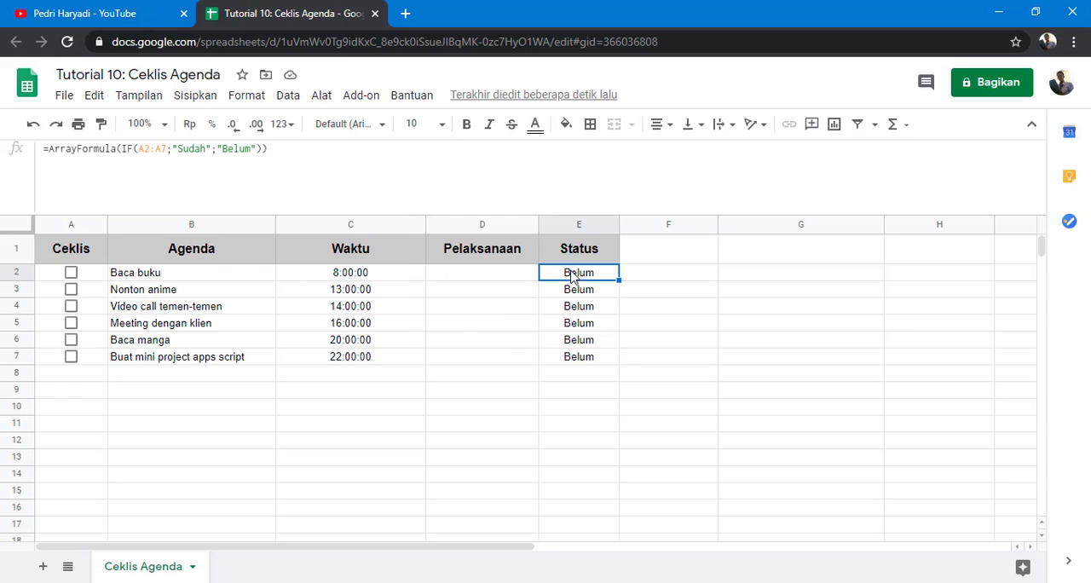
left_click(490, 275)
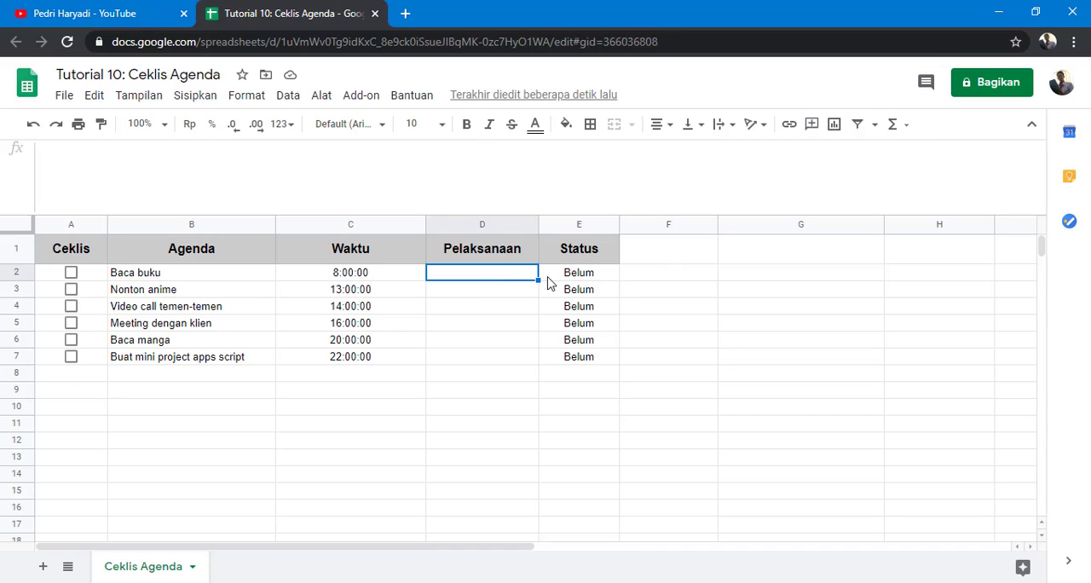
type("=")
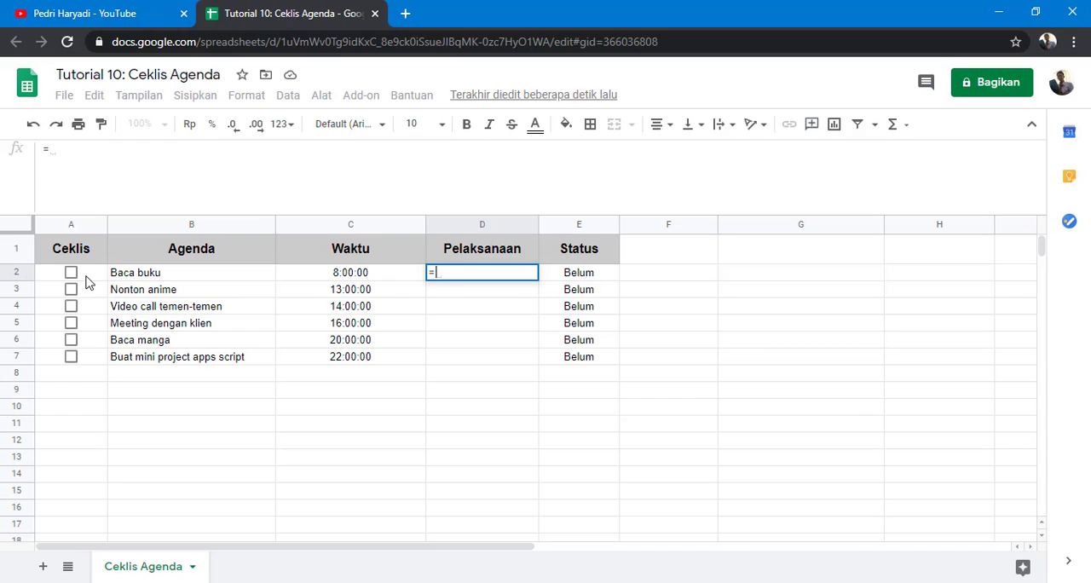
type("if")
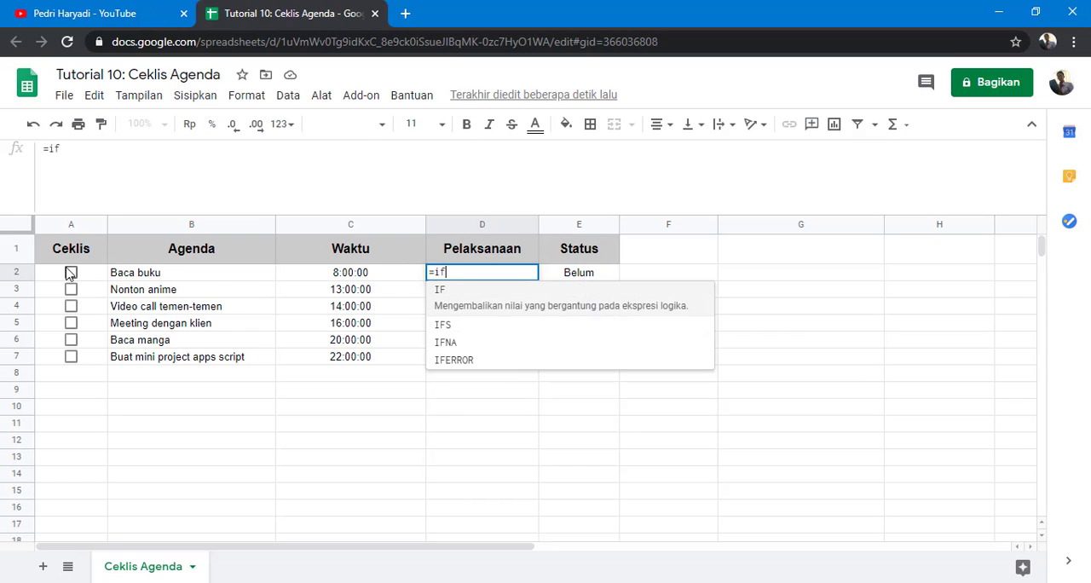
key("Tab")
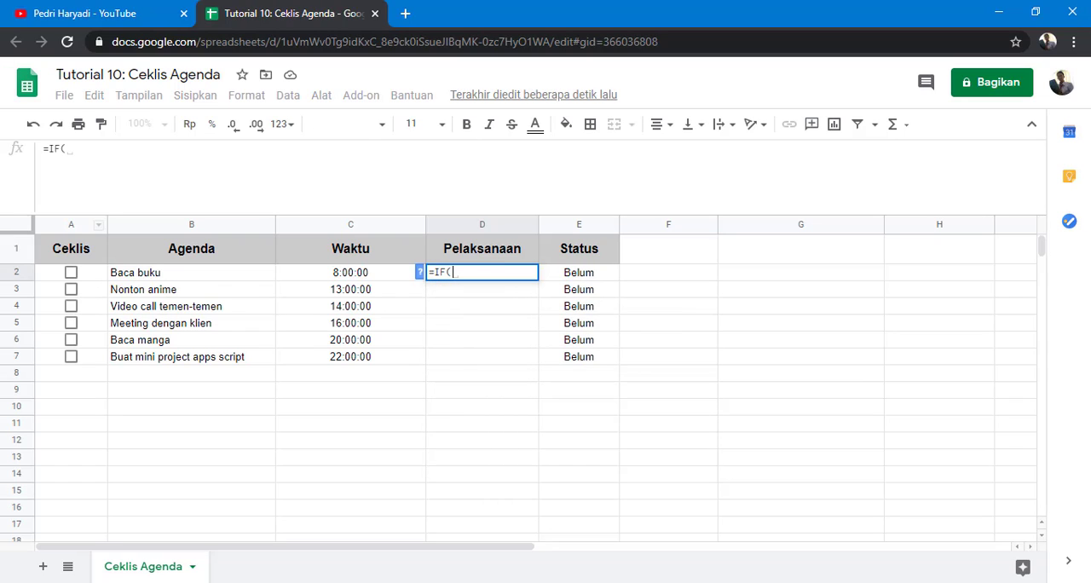
left_click(91, 278)
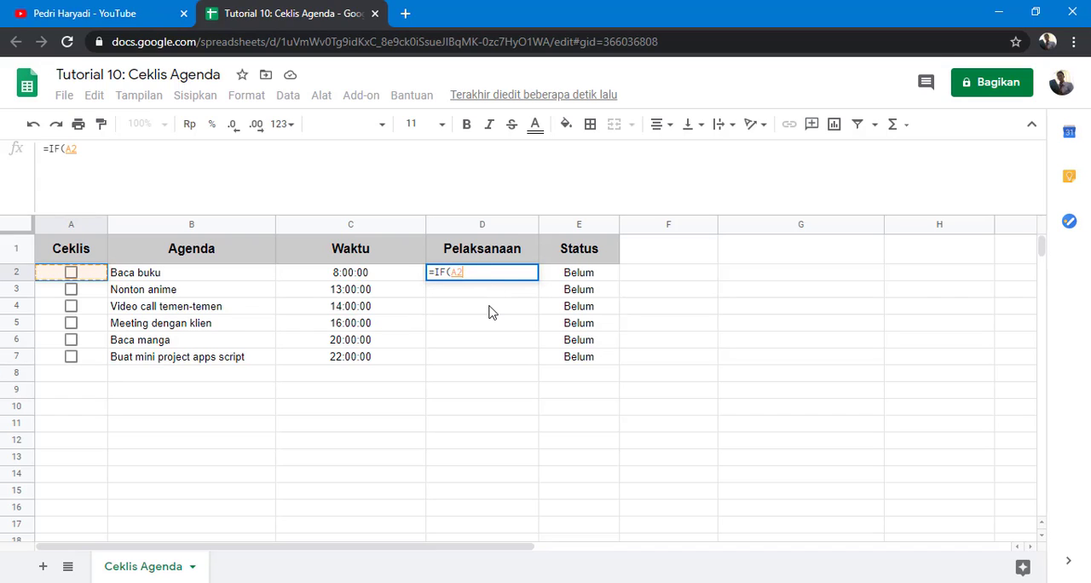
type(";")
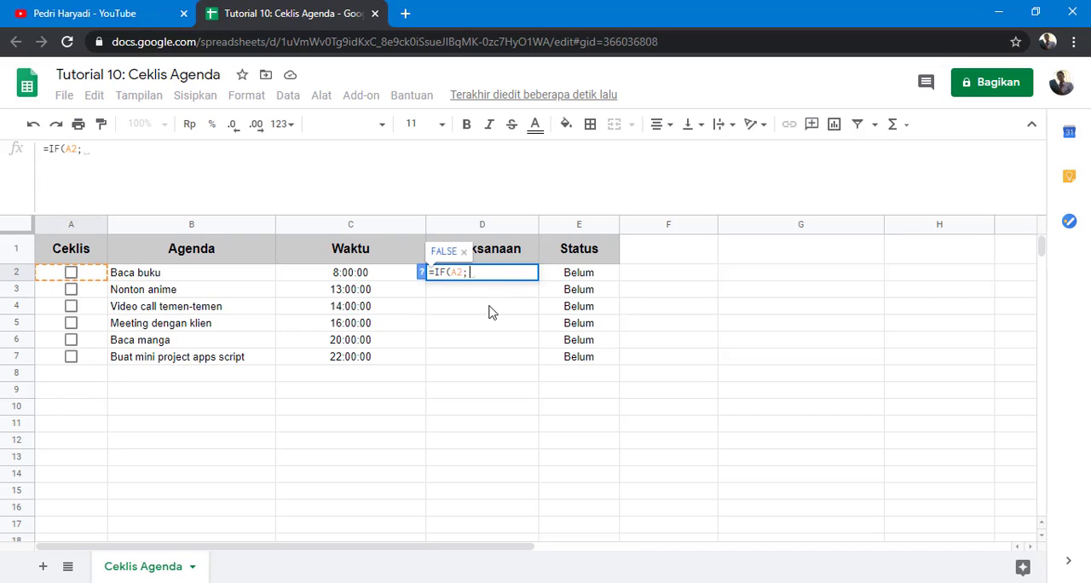
type("ro")
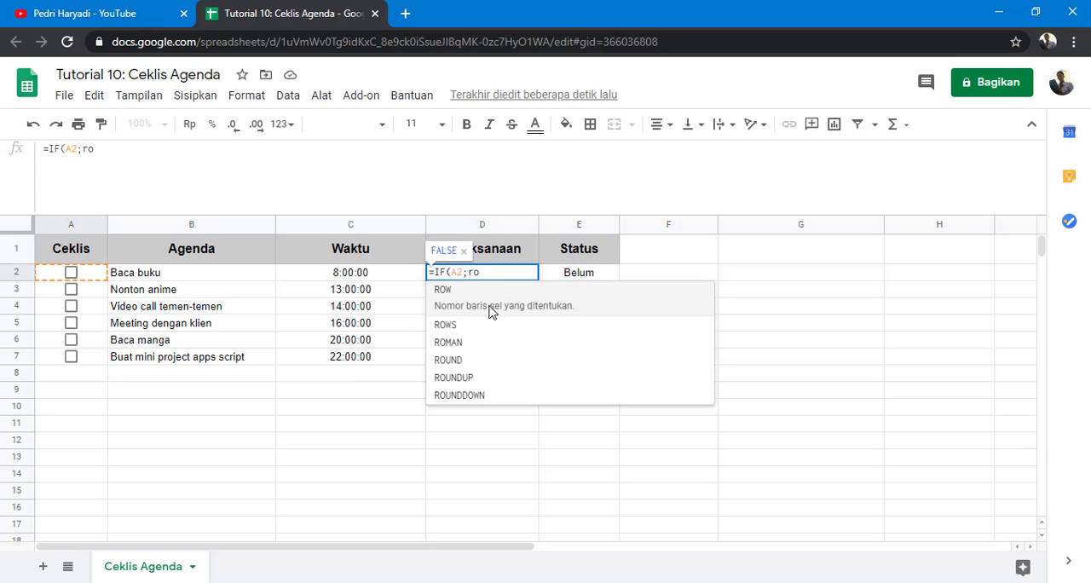
key("BackSpace")
key("BackSpace")
type("tod")
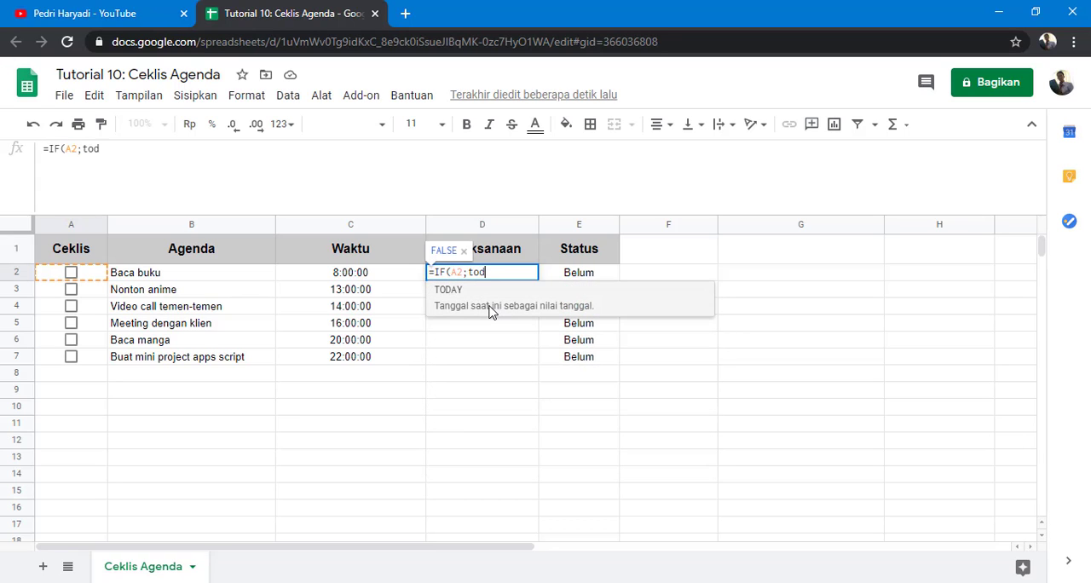
type("a")
key("Tab")
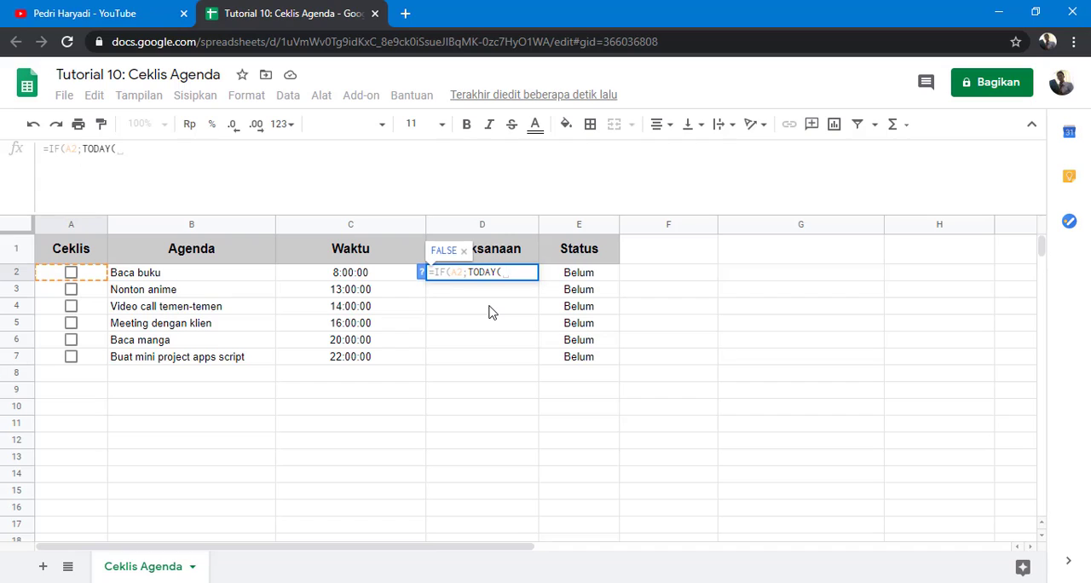
type(")")
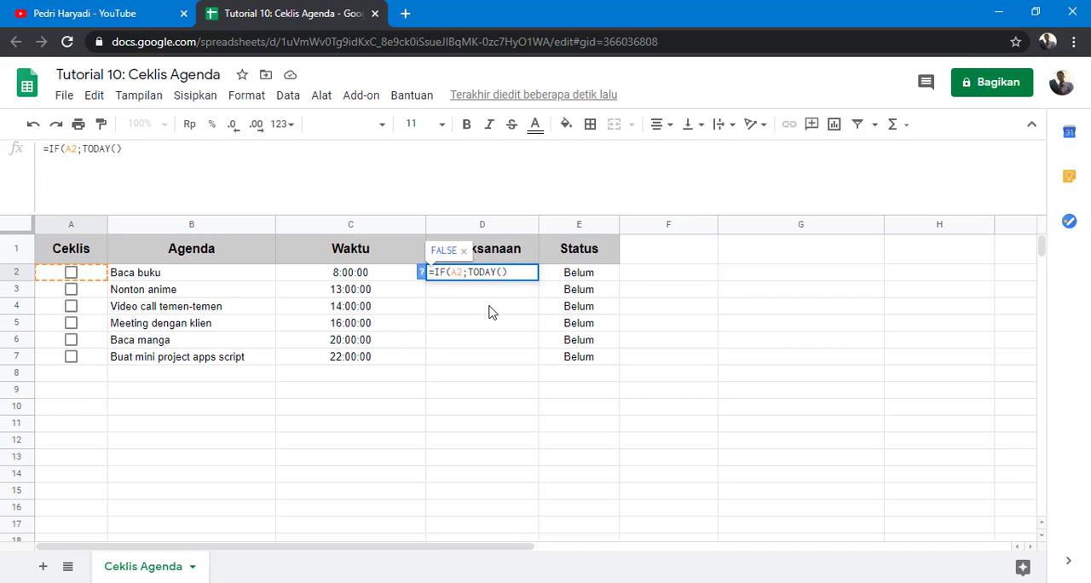
type(")")
key("Return")
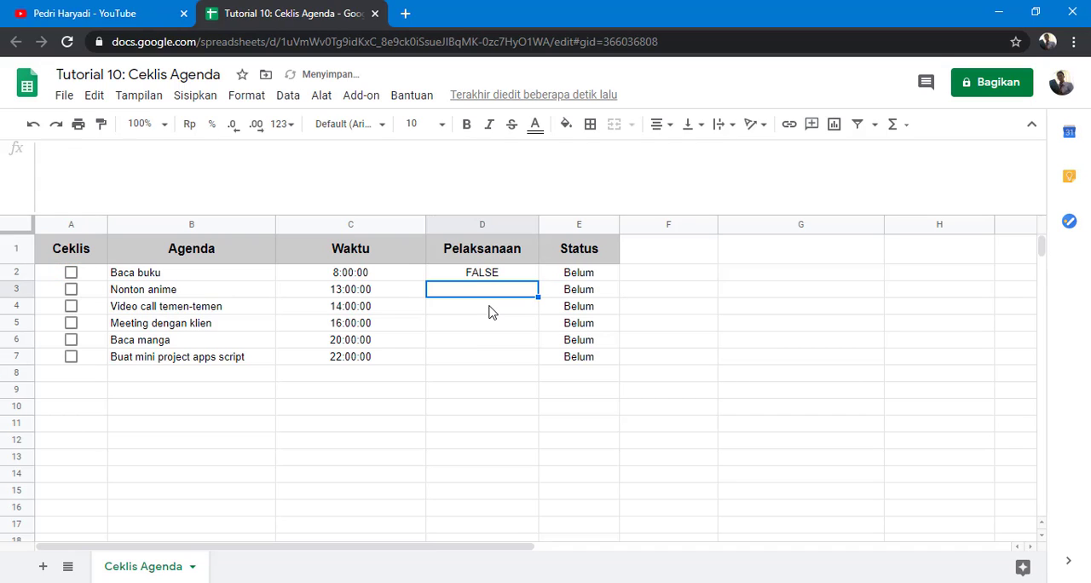
left_click(72, 273)
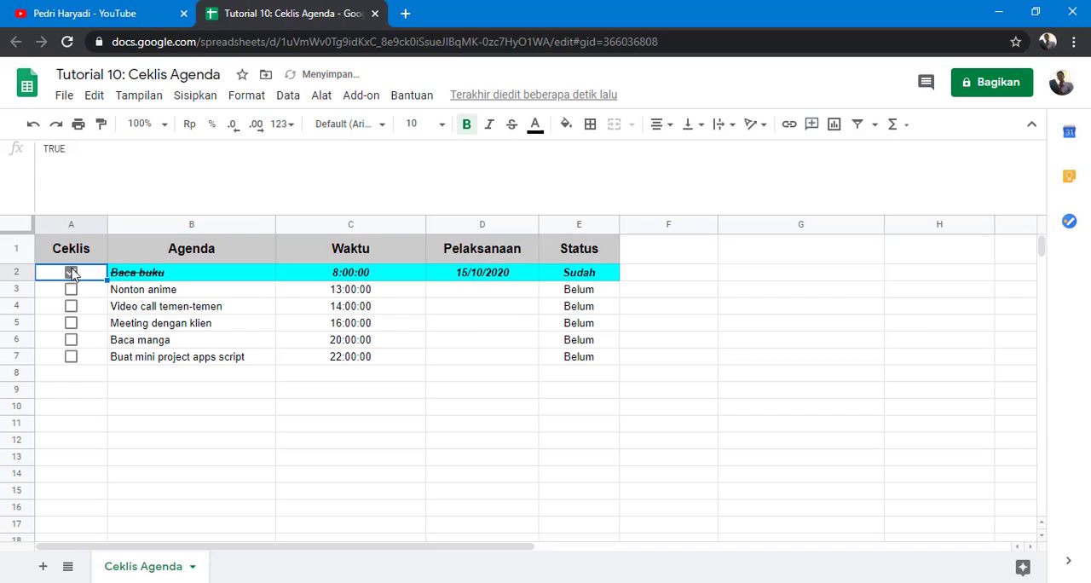
Step: Fill the Pelaksanaan formula down to row 7 and tick the checkboxes in A7 and A4
left_click(516, 279)
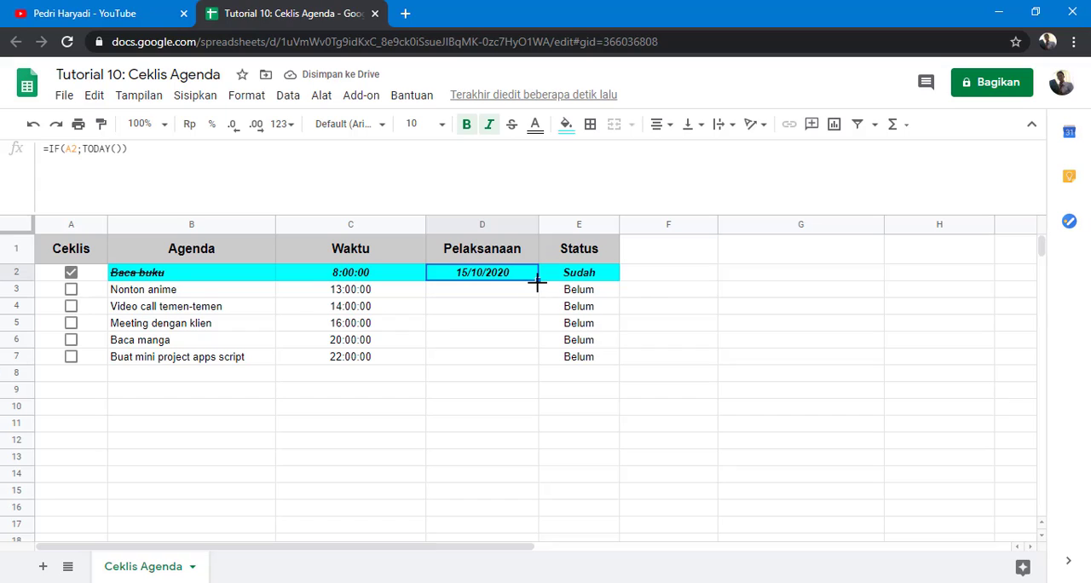
left_click_drag(537, 279, 537, 363)
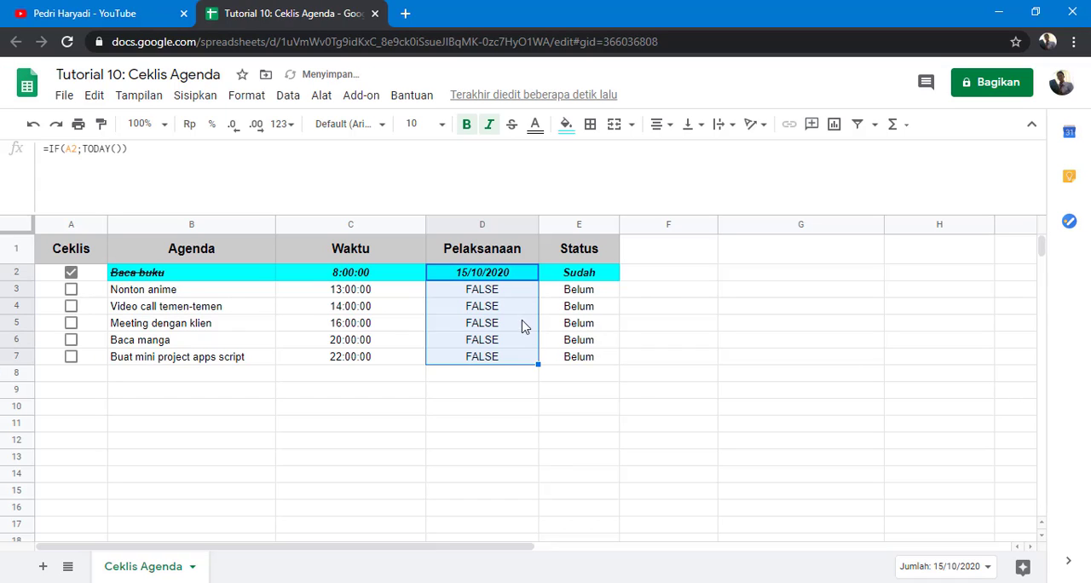
left_click(72, 357)
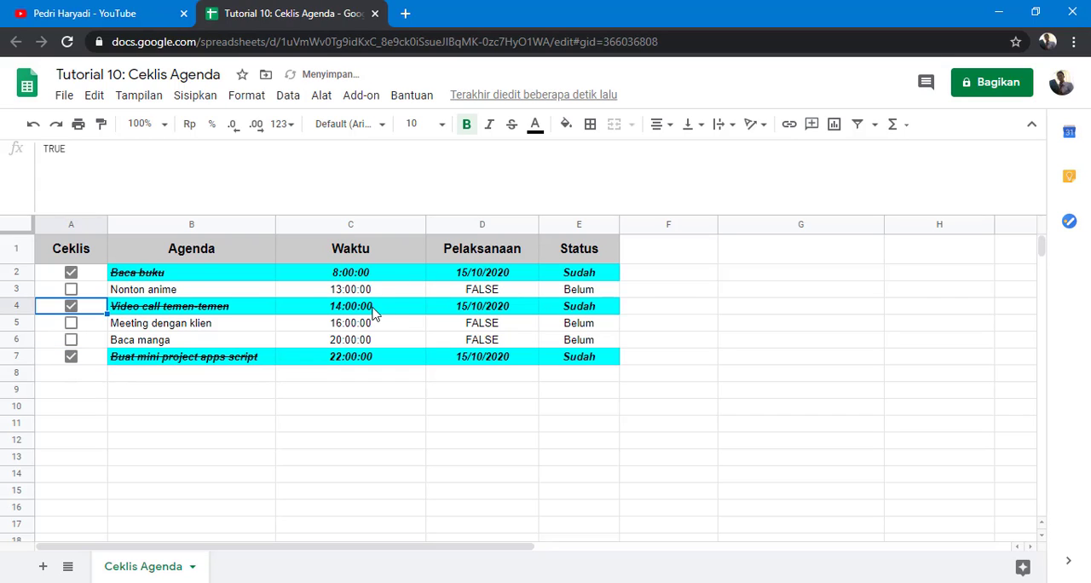
left_click(72, 306)
Step: Format the Pelaksanaan column as date and time (26 Sep 2008 15:59:00) and autofit its width
left_click(498, 226)
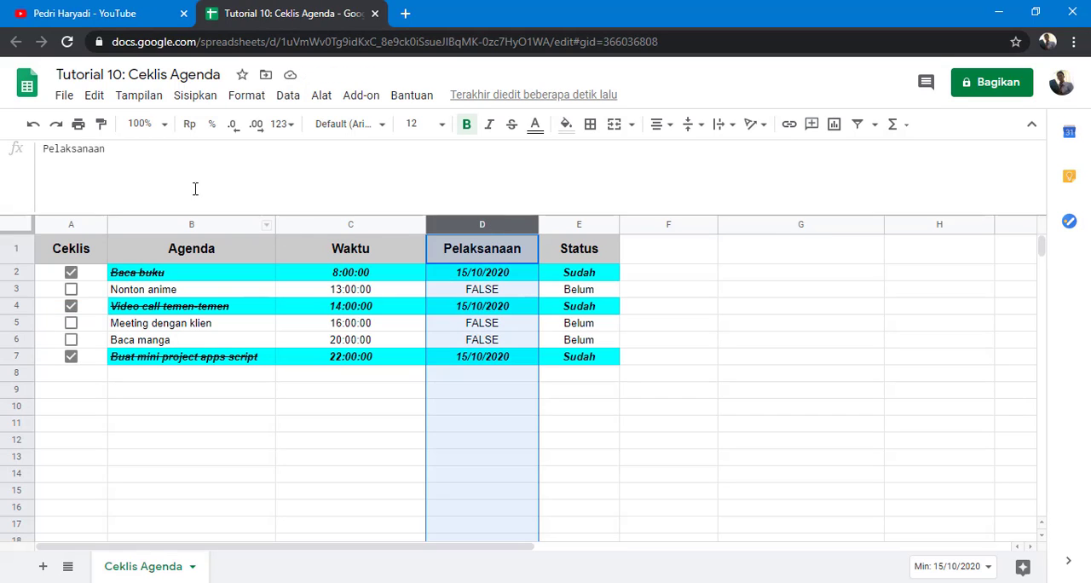
left_click(254, 97)
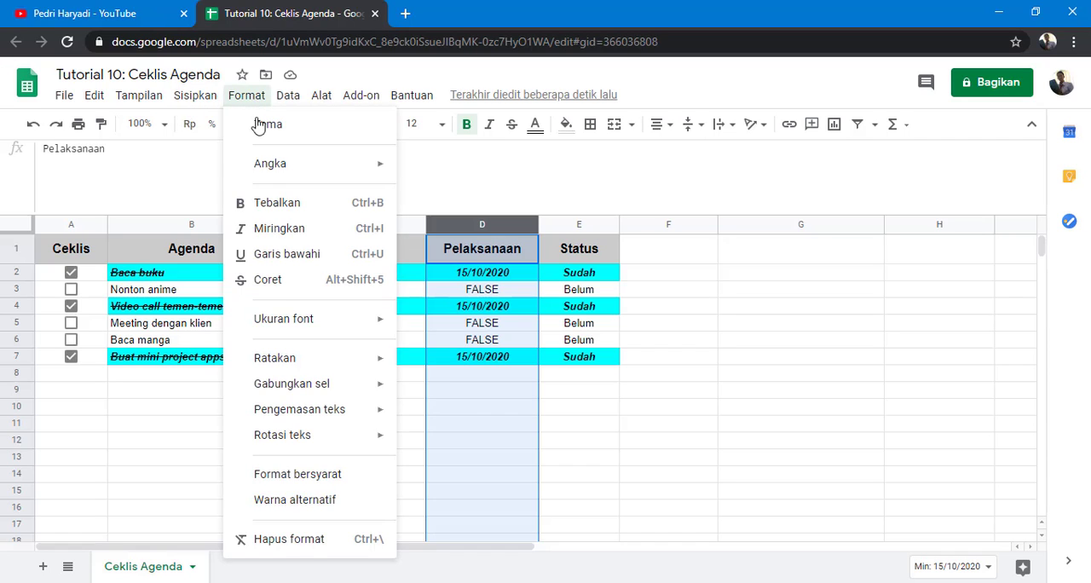
mouse_move(274, 166)
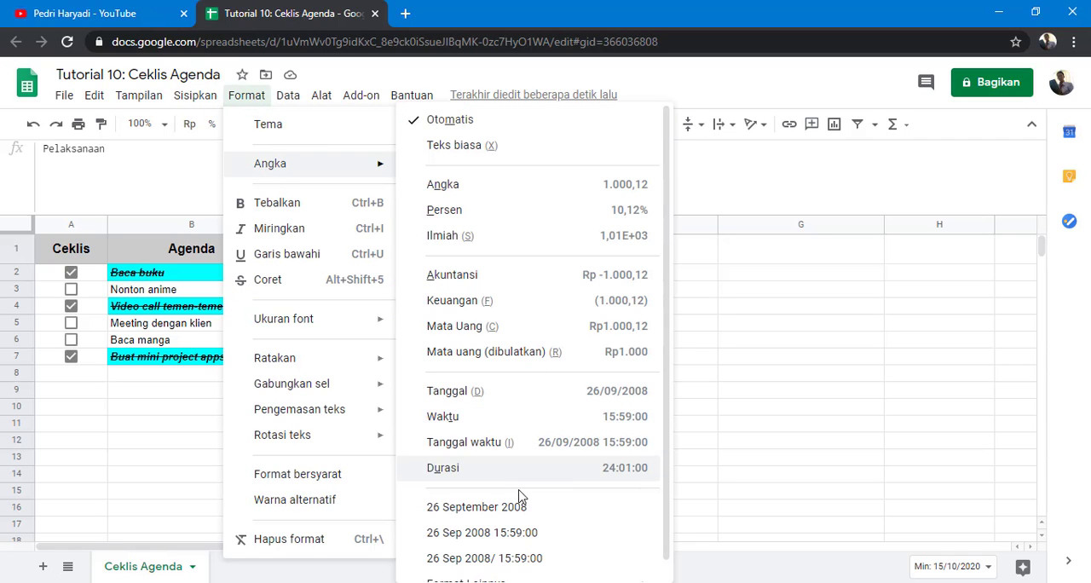
left_click(501, 533)
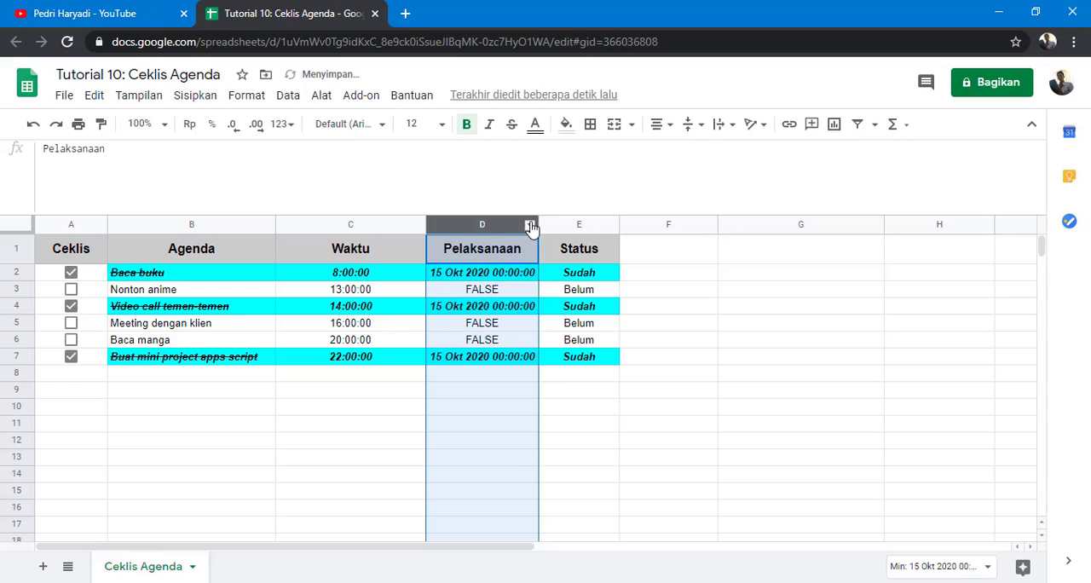
double_click(549, 222)
left_click(606, 397)
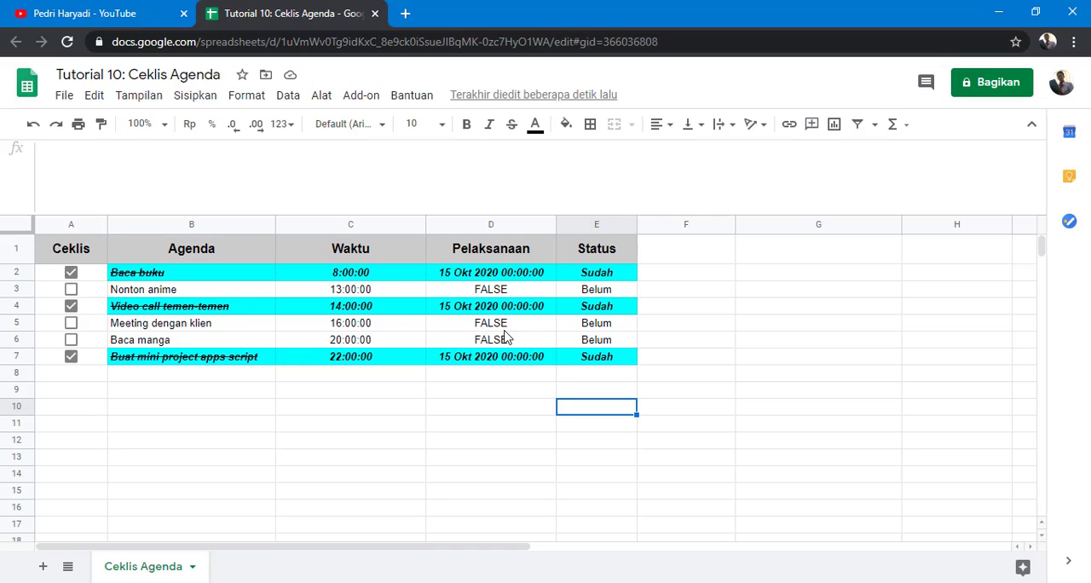
Step: Replace TODAY() with NOW() in D2's formula and clear the copied formulas in D3:D7
left_click(504, 274)
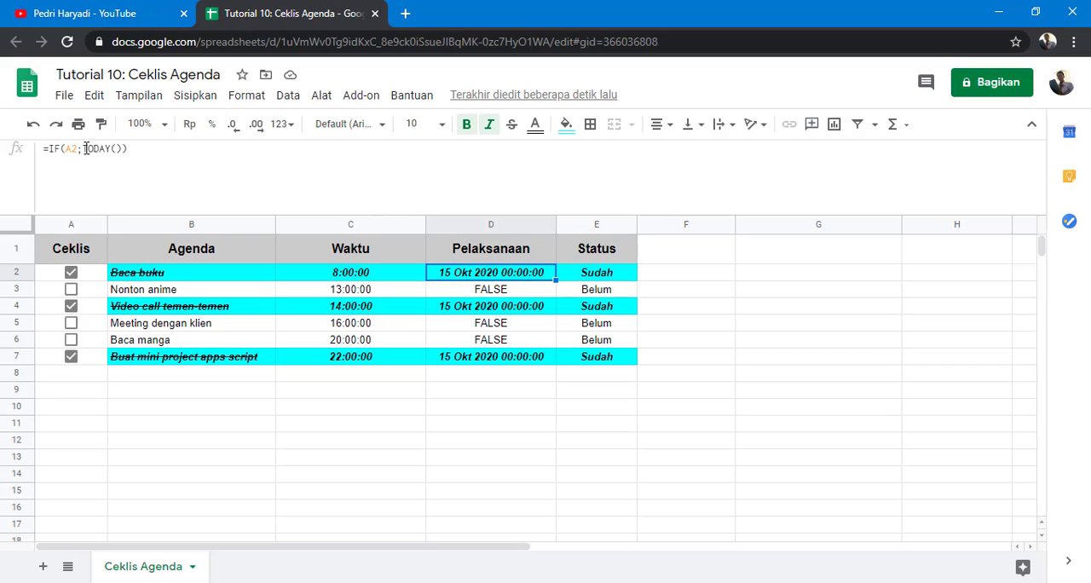
left_click_drag(83, 149, 104, 149)
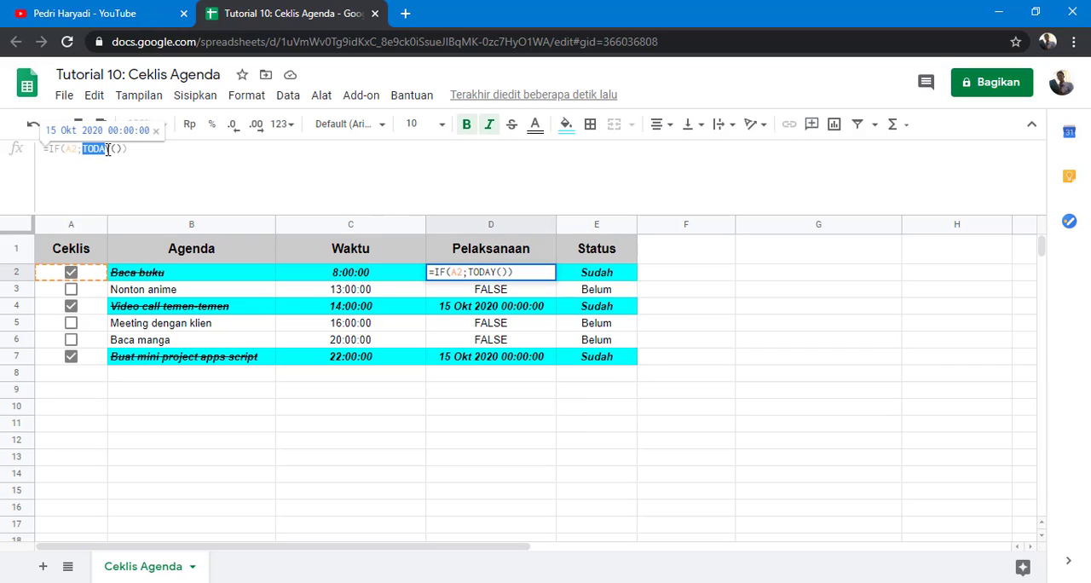
type("NOW(")
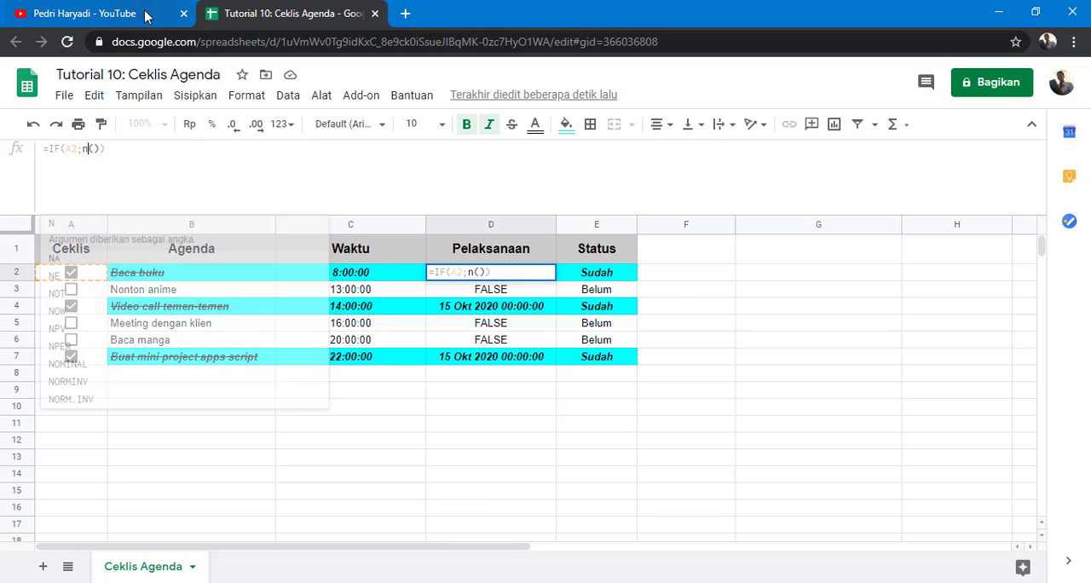
key("Return")
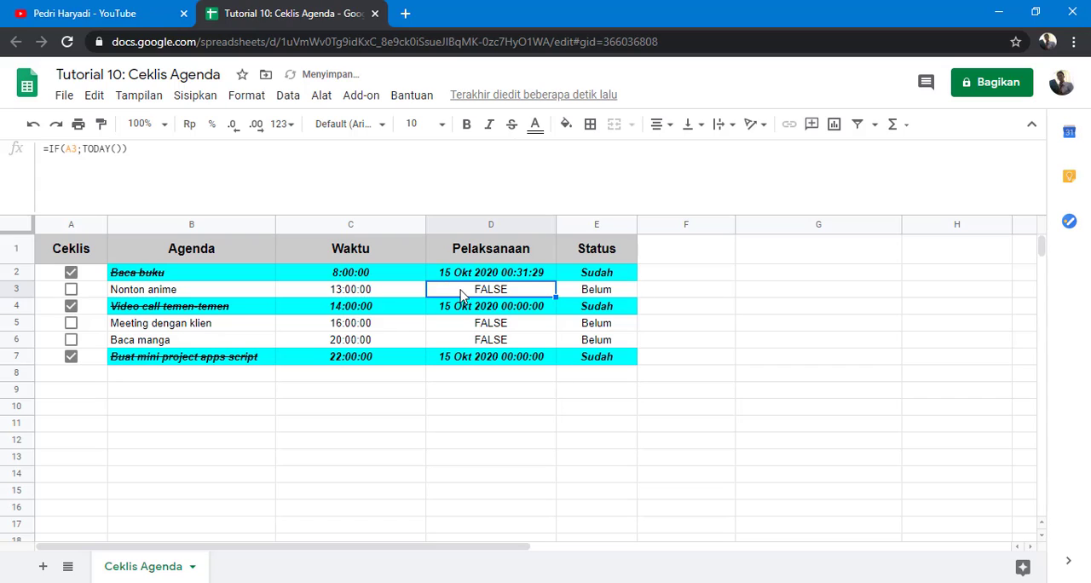
left_click_drag(459, 292, 467, 364)
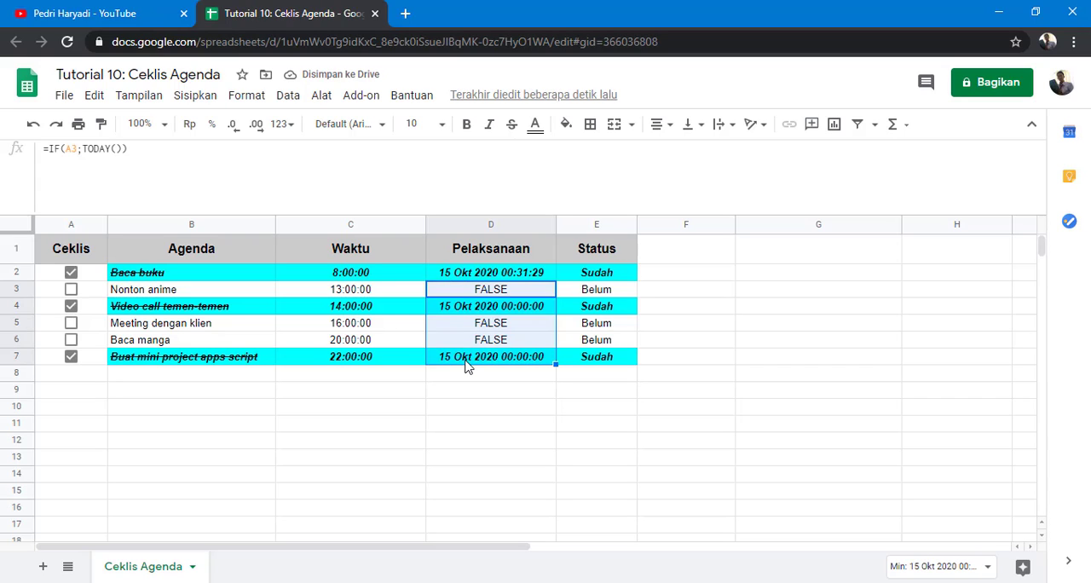
key("Delete")
Step: Convert D2's formula to =ArrayFormula(IF(A2:A7;NOW())) so it fills the whole Pelaksanaan column
left_click(465, 274)
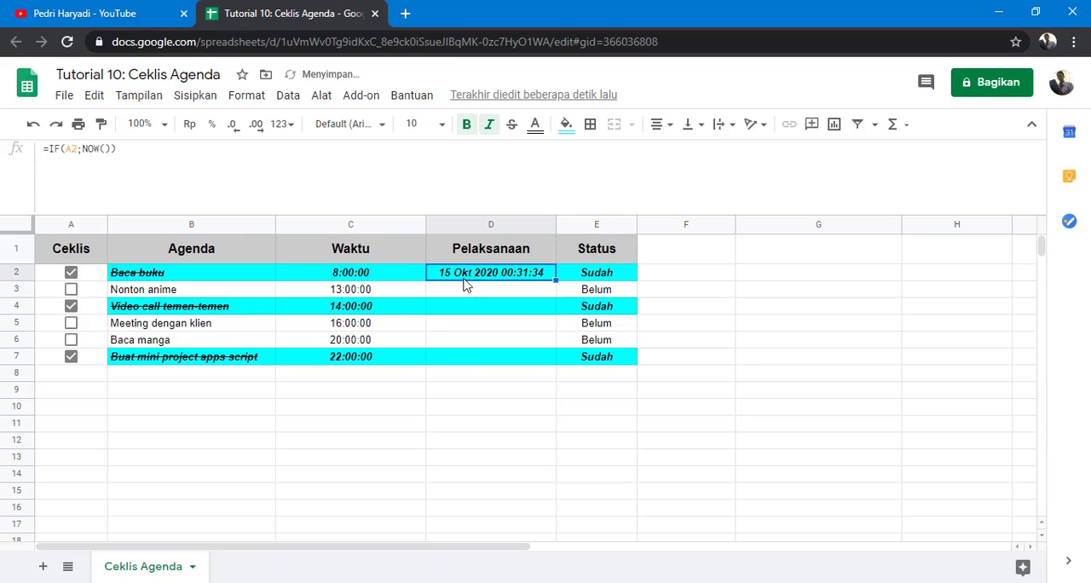
left_click(78, 148)
type(":")
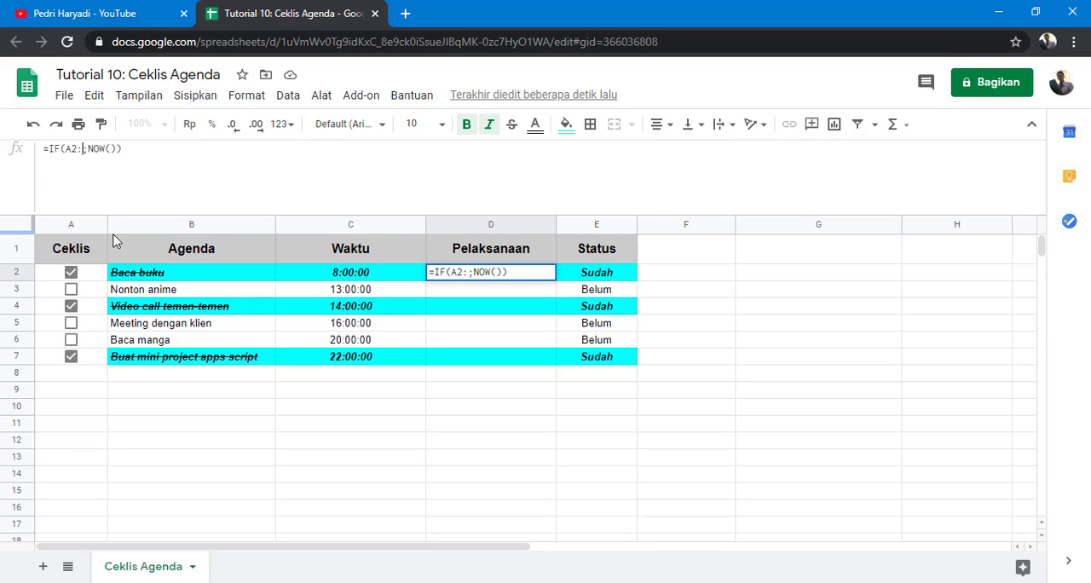
type("A")
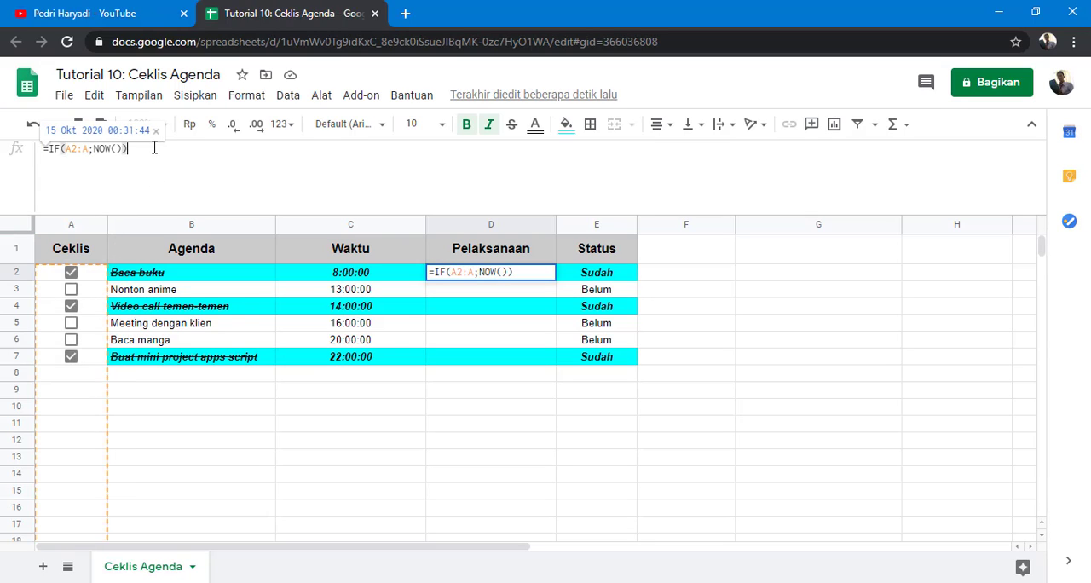
key("ctrl+shift+Return")
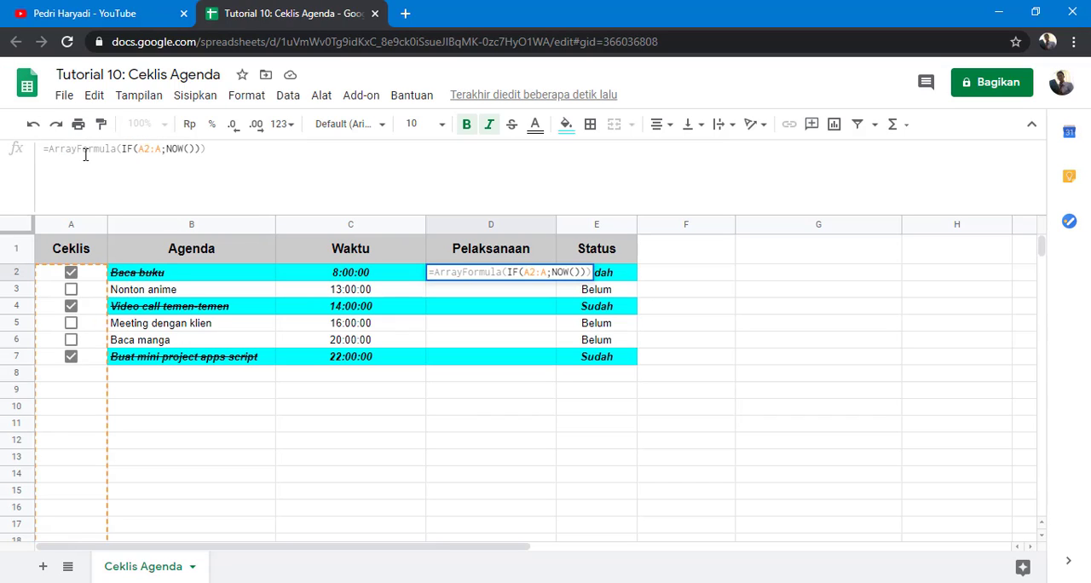
key("Return")
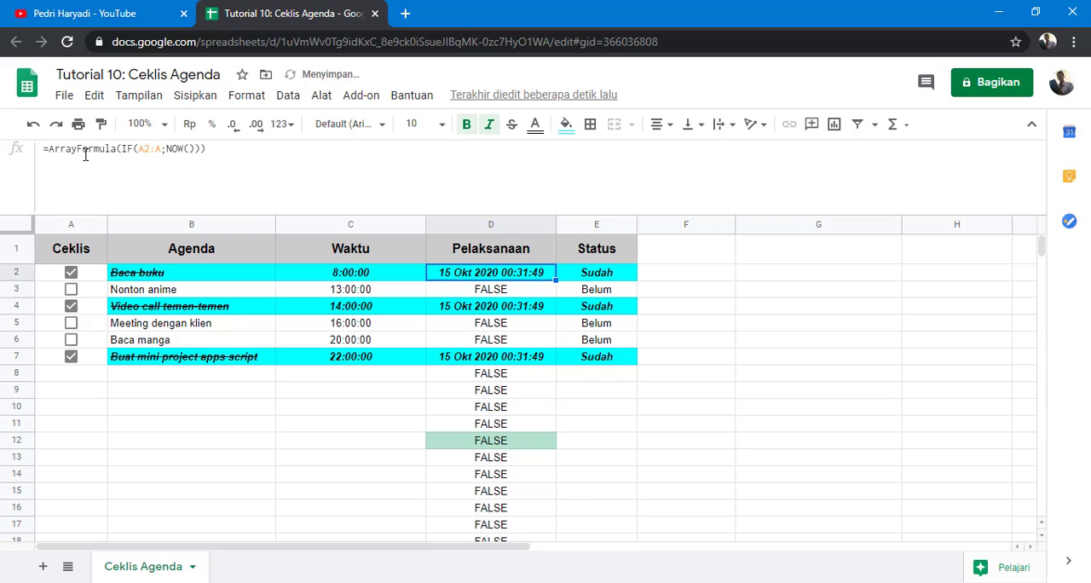
left_click(162, 152)
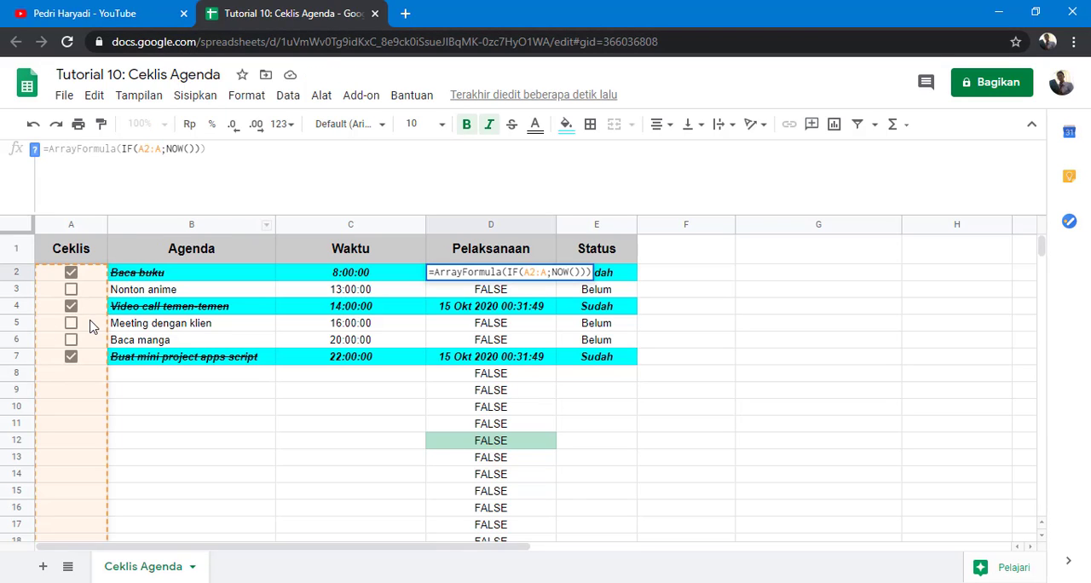
type("7")
key("Return")
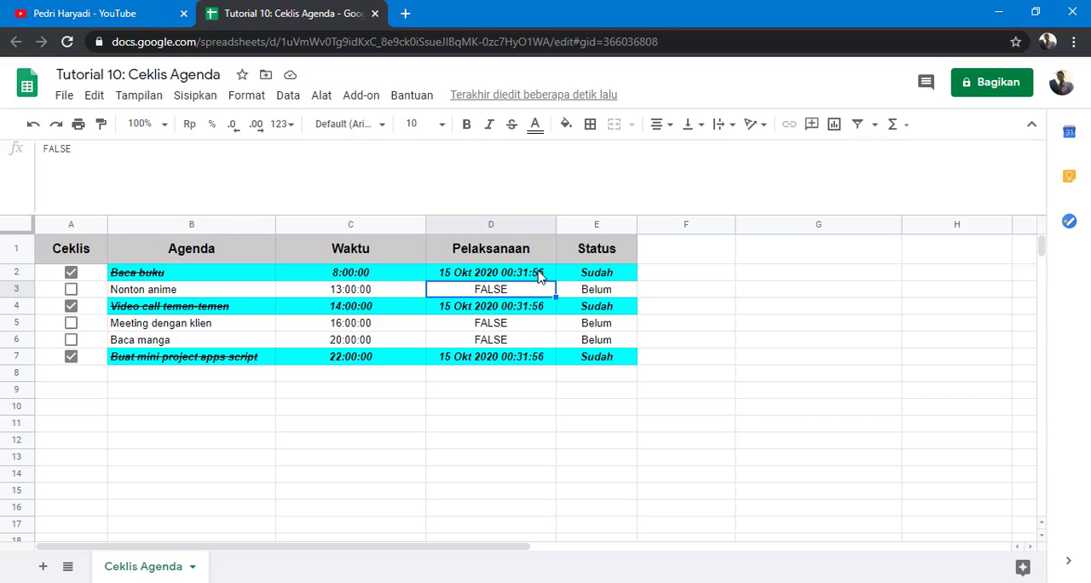
Step: Untick the checkboxes in A7, A4 and A2 and inspect D2's formula
left_click(71, 356)
left_click(71, 306)
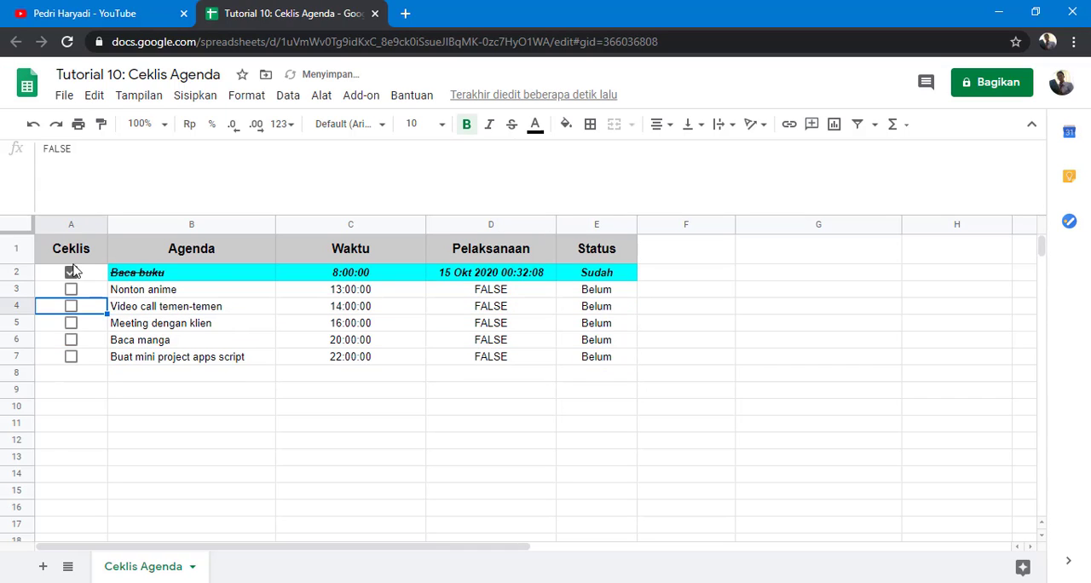
left_click(71, 272)
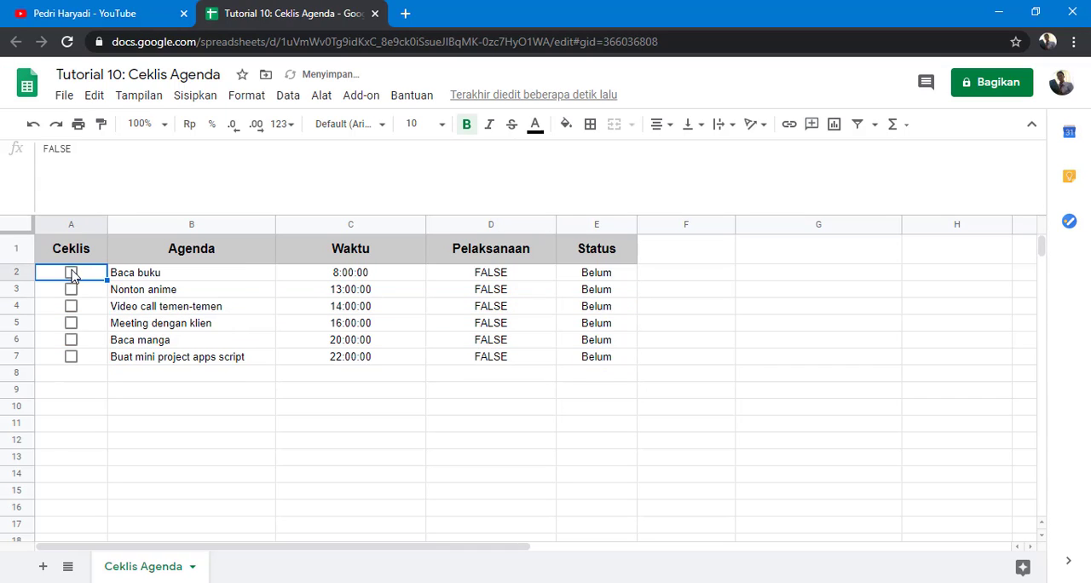
left_click(508, 275)
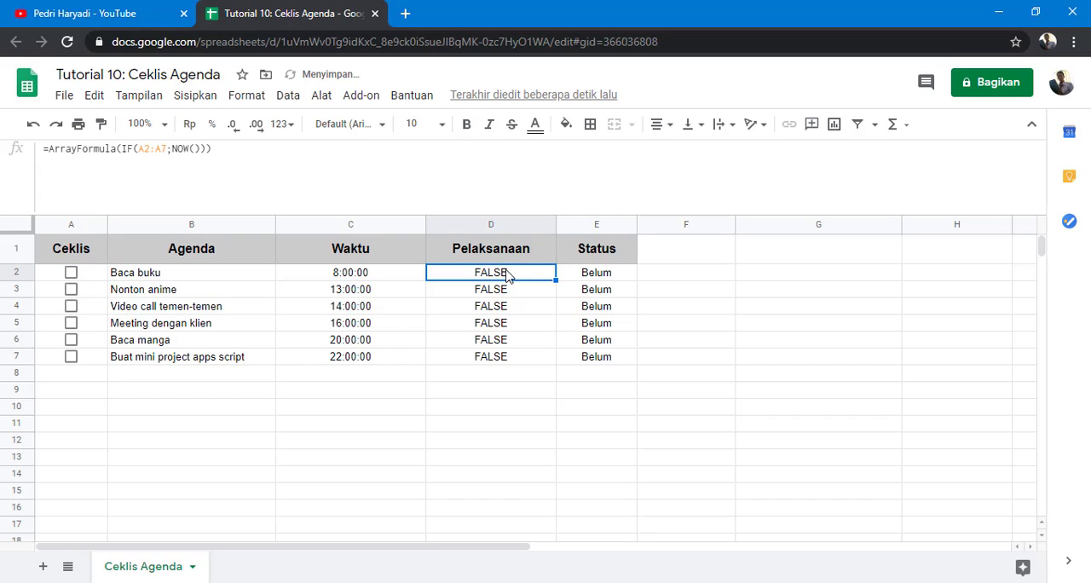
Step: Tick the checkboxes in A2 and A7 to test the completion timestamps
left_click(72, 274)
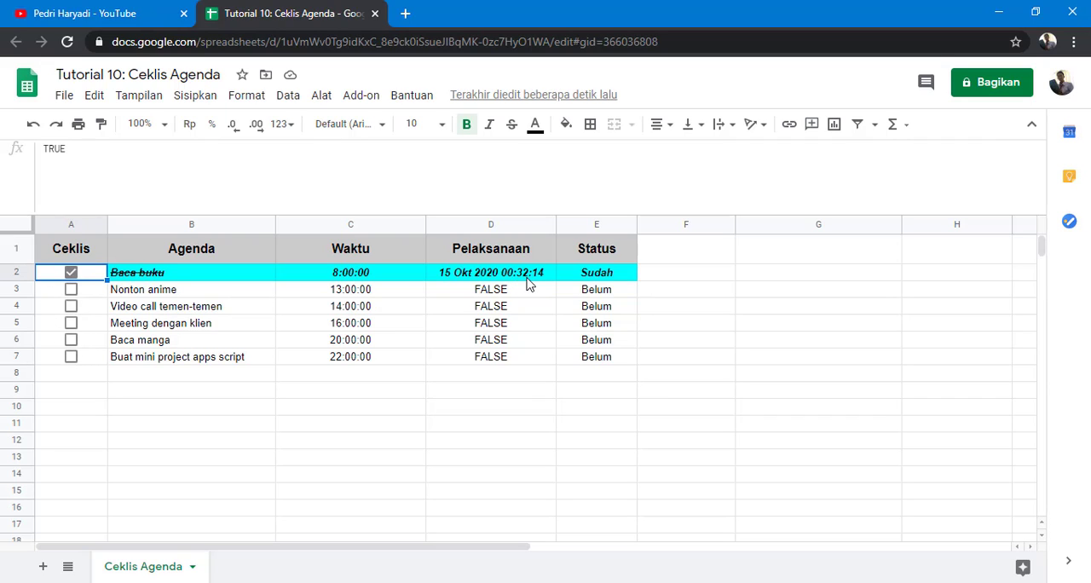
left_click(71, 357)
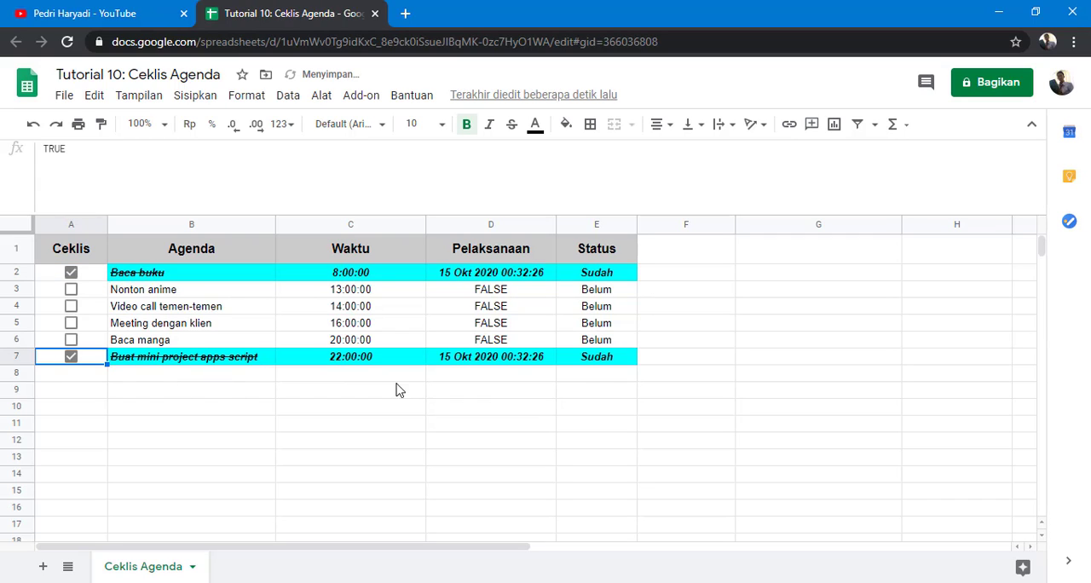
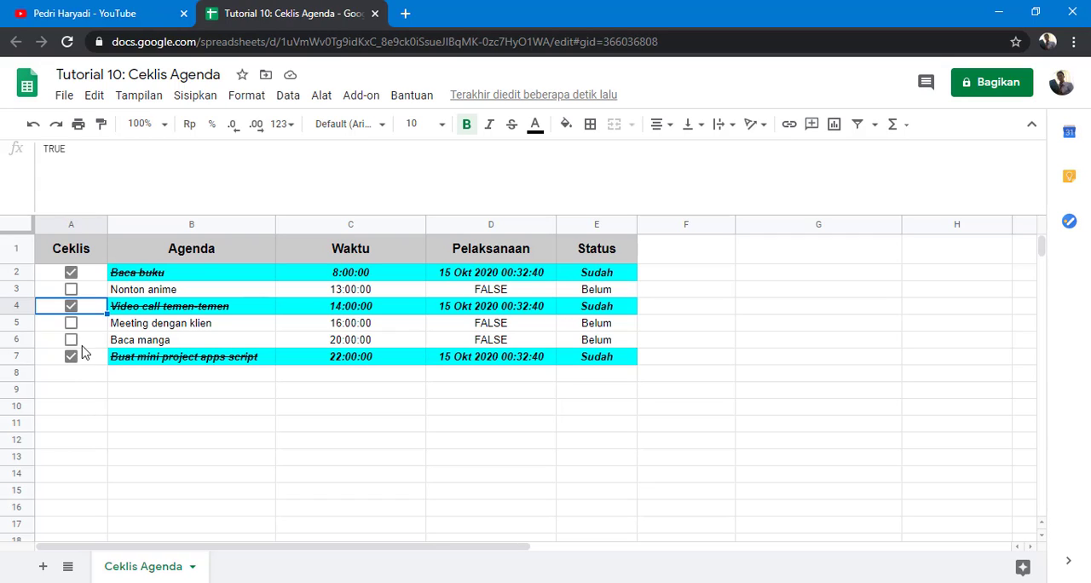
Step: Untick the checkboxes in A7, A4 and A2
left_click(71, 357)
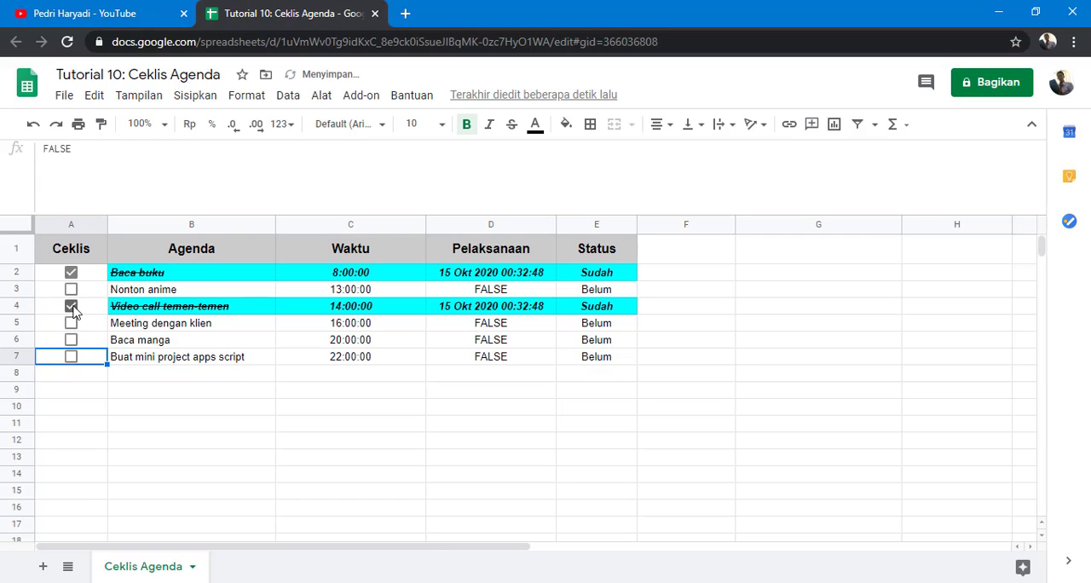
left_click(71, 306)
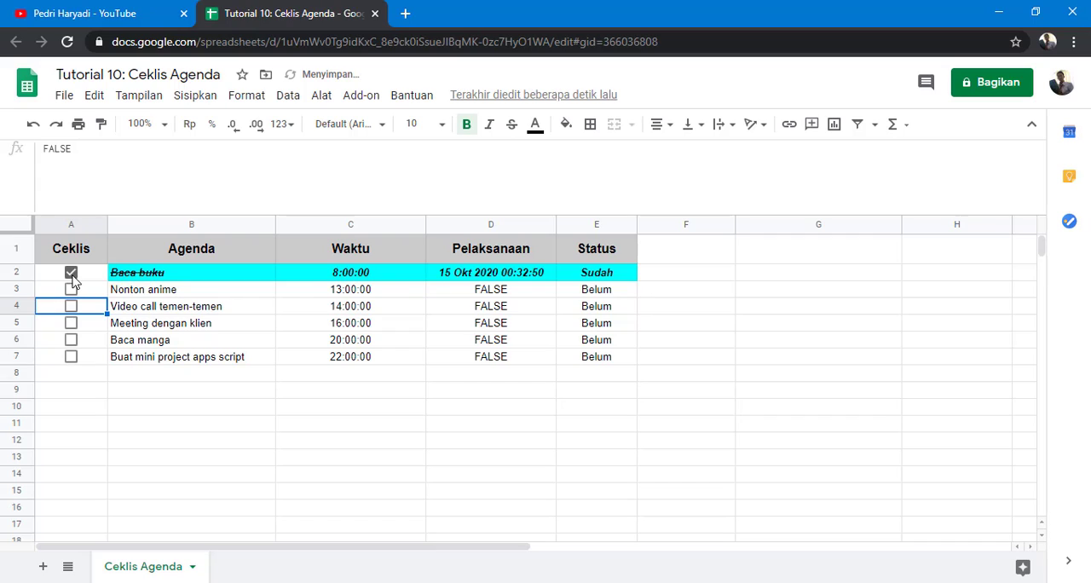
left_click(71, 273)
Step: Clear the ArrayFormula from the Pelaksanaan cells D2:D7
left_click(491, 277)
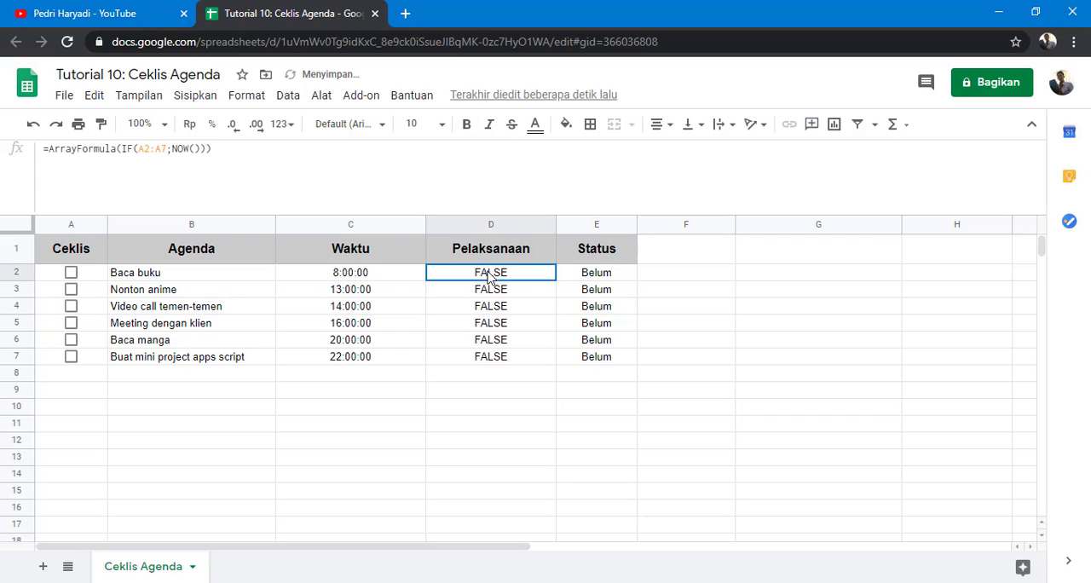
left_click_drag(491, 277, 502, 357)
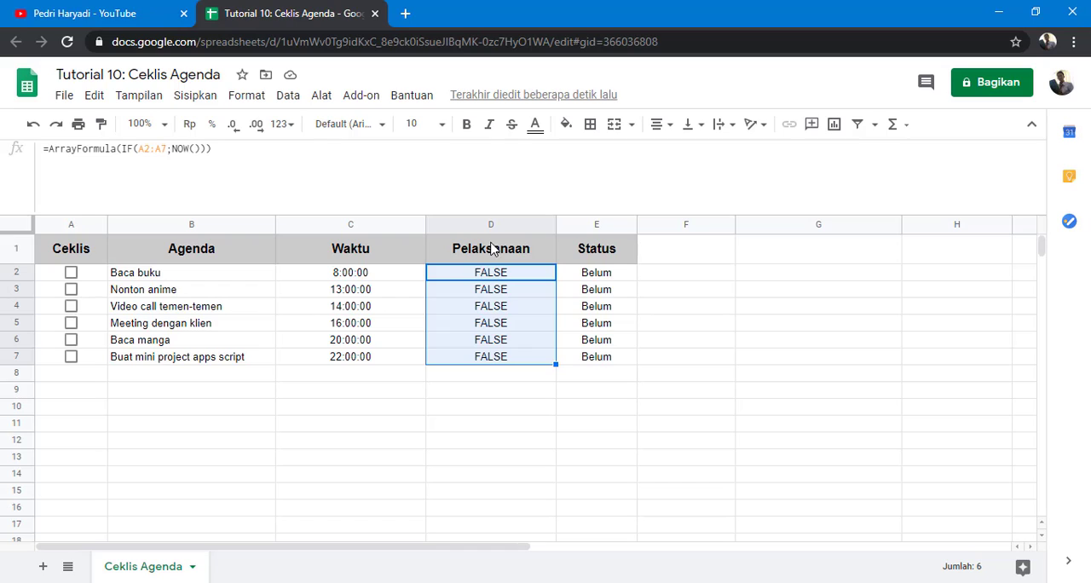
key("Delete")
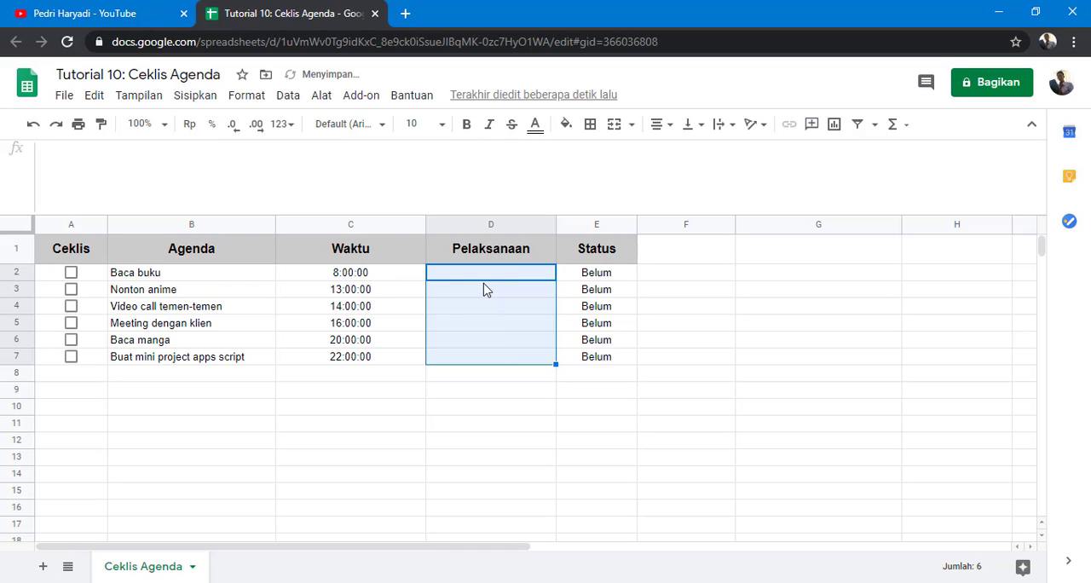
left_click(501, 292)
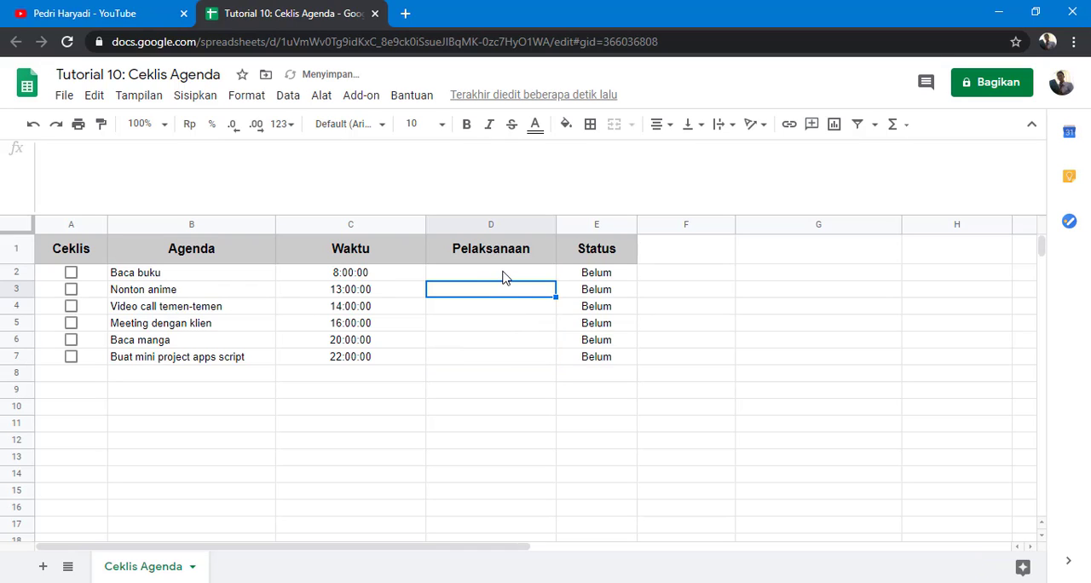
left_click(503, 272)
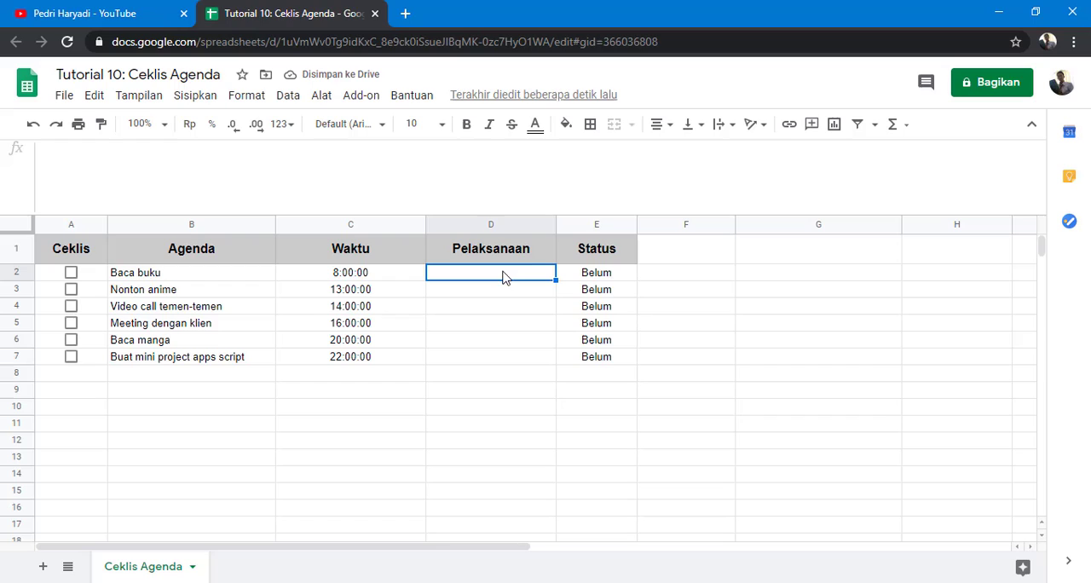
left_click(491, 362)
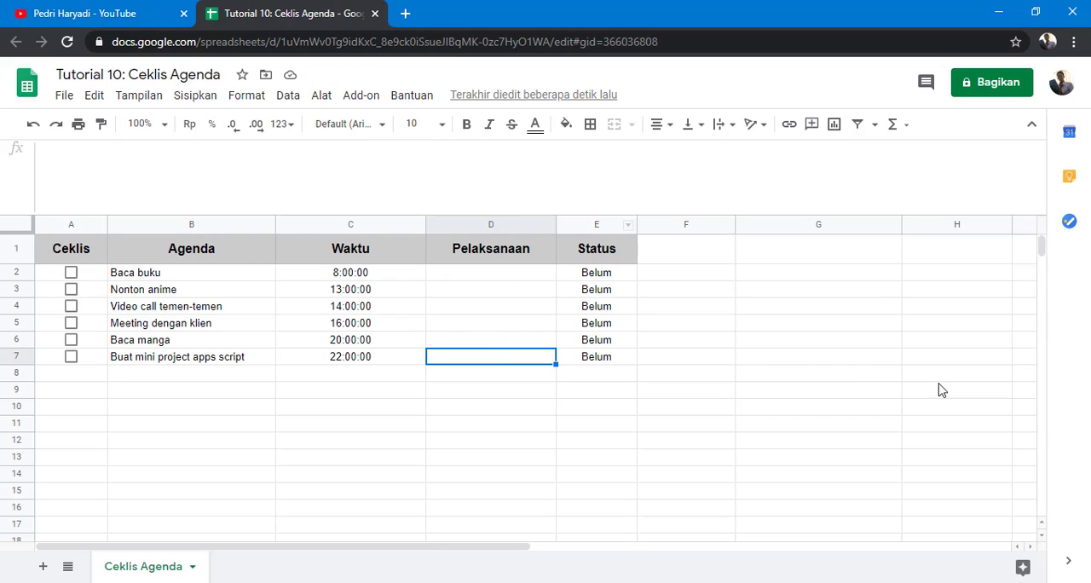
Step: Open a new browser tab and search Google for "insert timestamp google sheets"
left_click(406, 14)
type("insert timestamp google sheets")
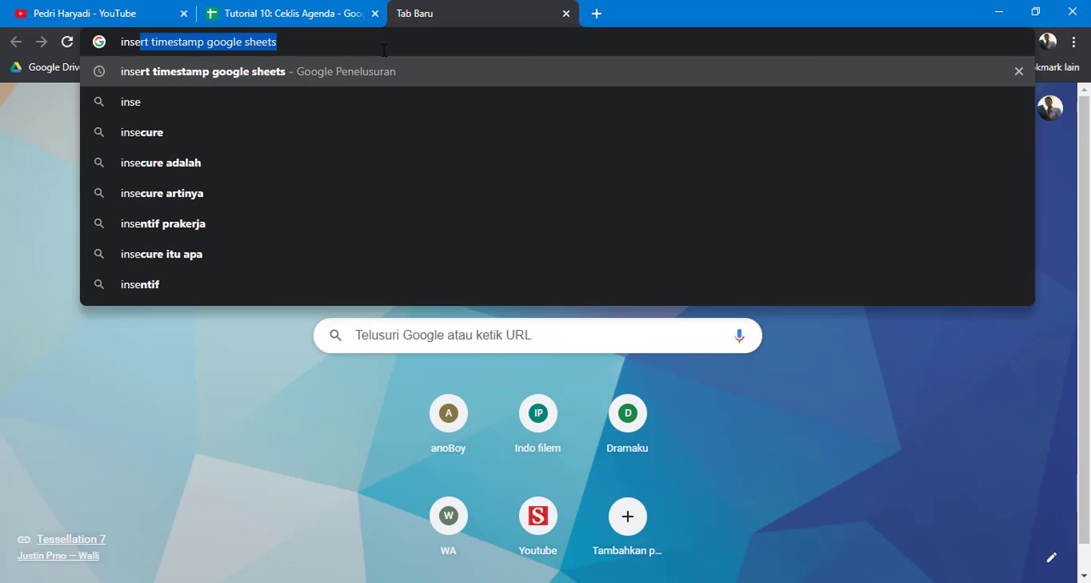
key("Return")
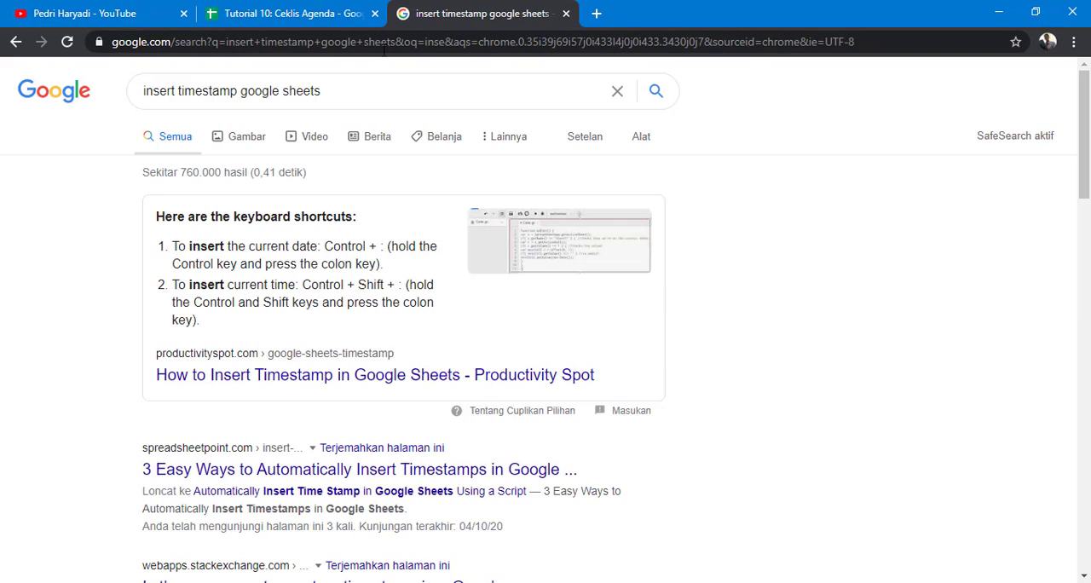
Step: Browse the search results for ways to insert timestamps in Google Sheets
scroll(246, 412, "down", 3)
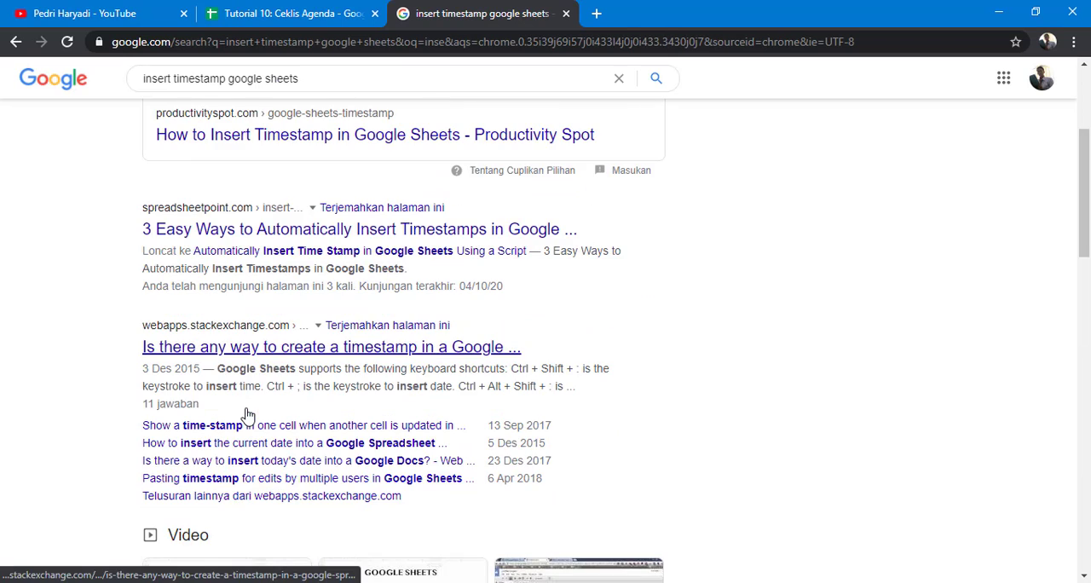
scroll(247, 415, "up", 1)
scroll(247, 415, "down", 4)
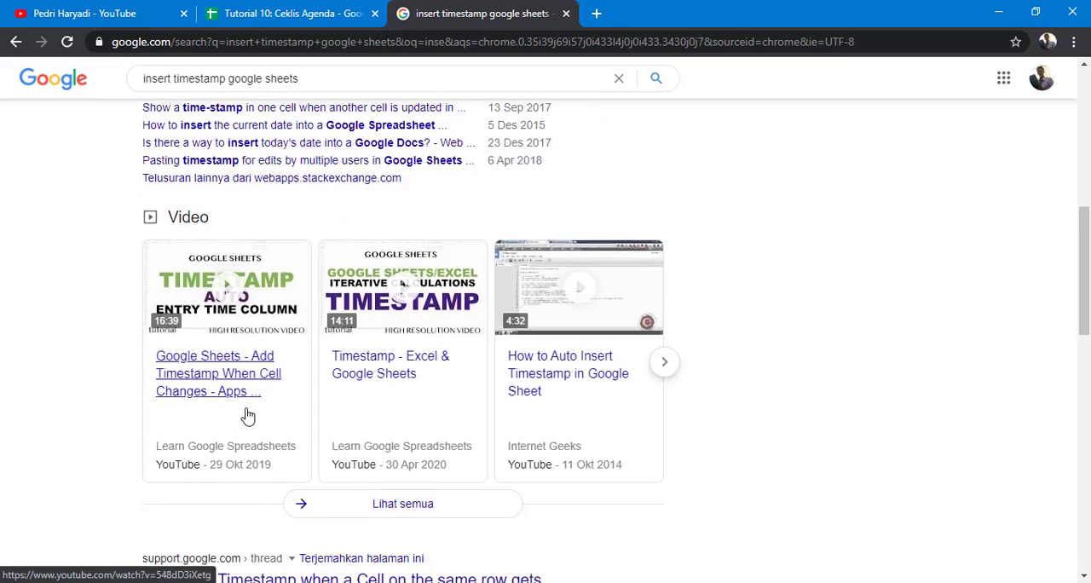
scroll(247, 415, "down", 2)
scroll(247, 415, "up", 3)
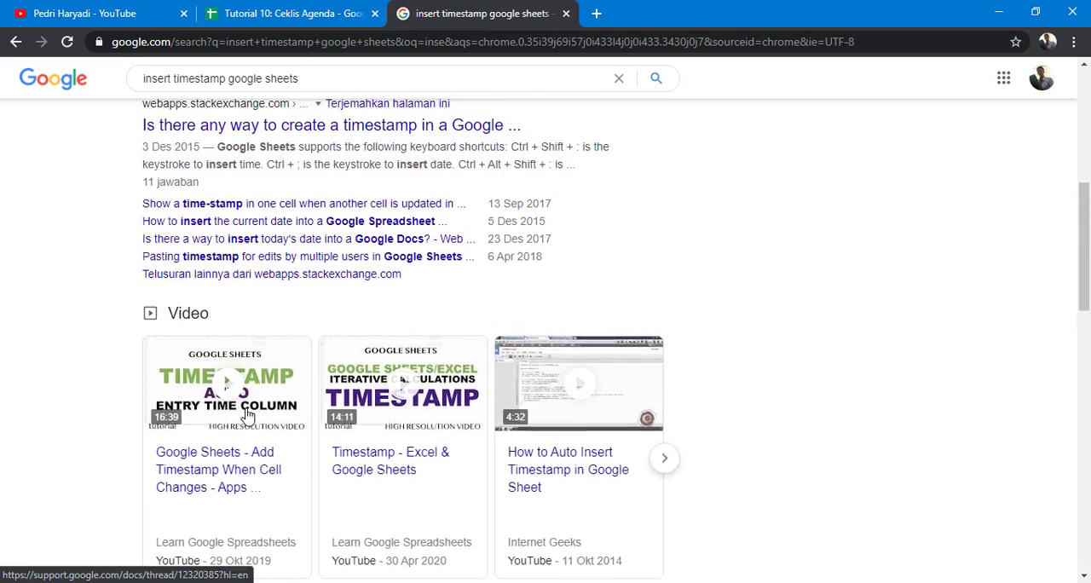
scroll(247, 415, "up", 5)
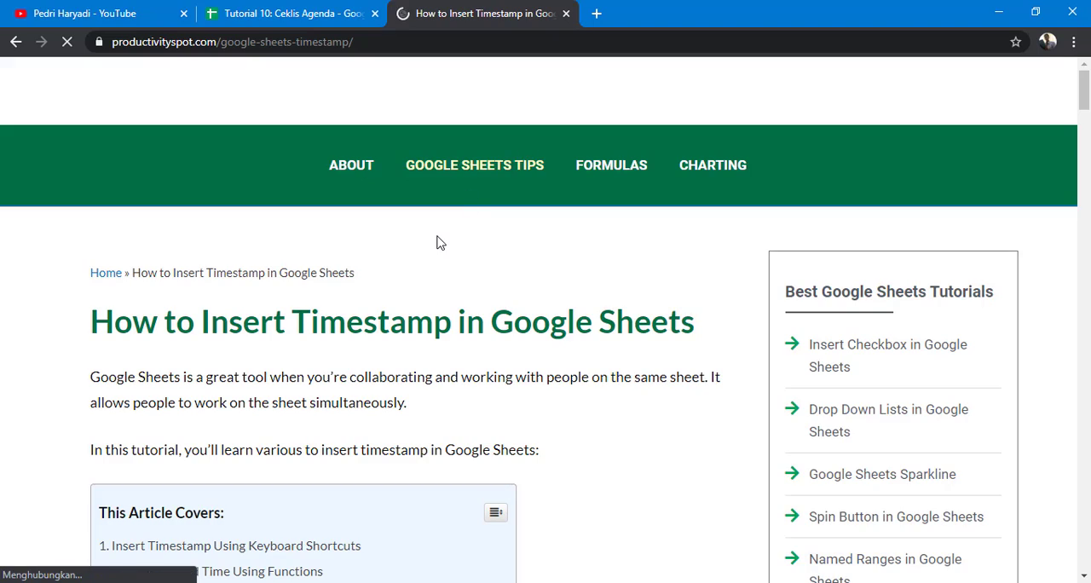
Step: Read the Productivity Spot timestamp article, highlighting =TODAY(), =NOW() and the Script section heading
scroll(438, 242, "down", 2)
scroll(353, 231, "down", 2)
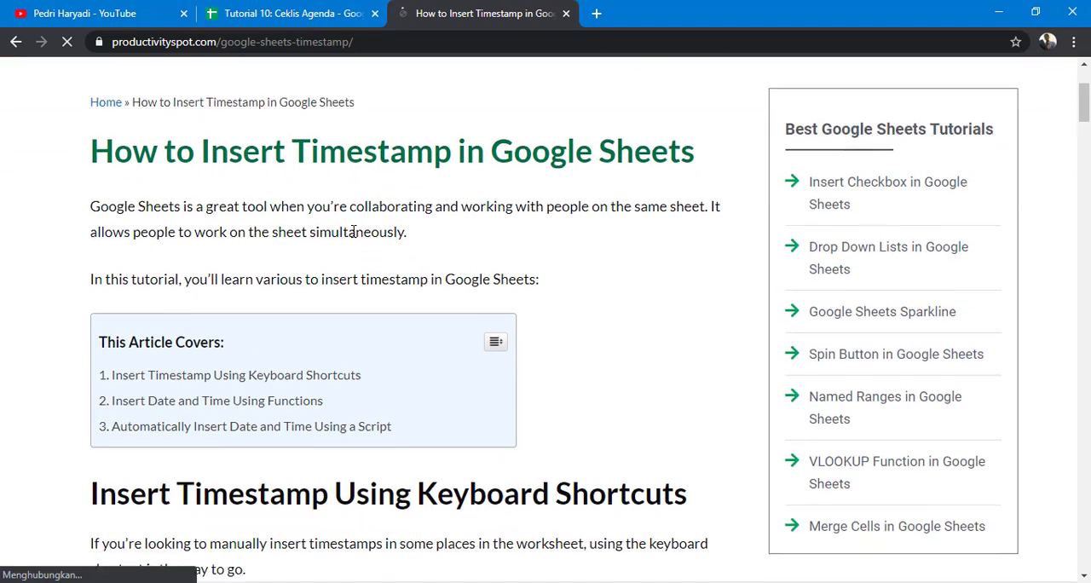
scroll(353, 231, "down", 4)
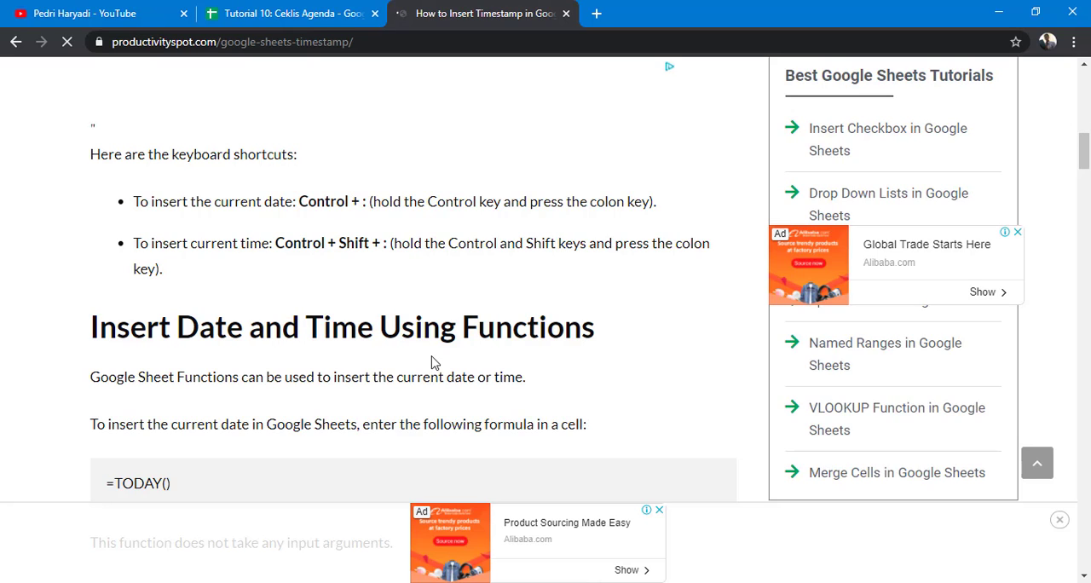
scroll(389, 353, "down", 3)
left_click_drag(180, 249, 98, 255)
scroll(145, 341, "down", 1)
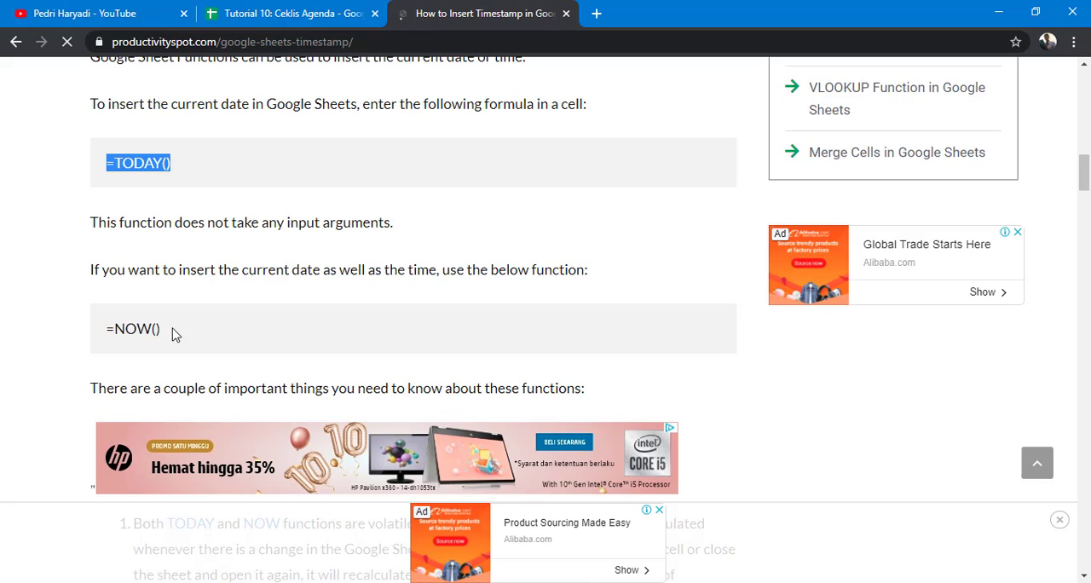
left_click_drag(176, 332, 85, 338)
scroll(230, 304, "down", 6)
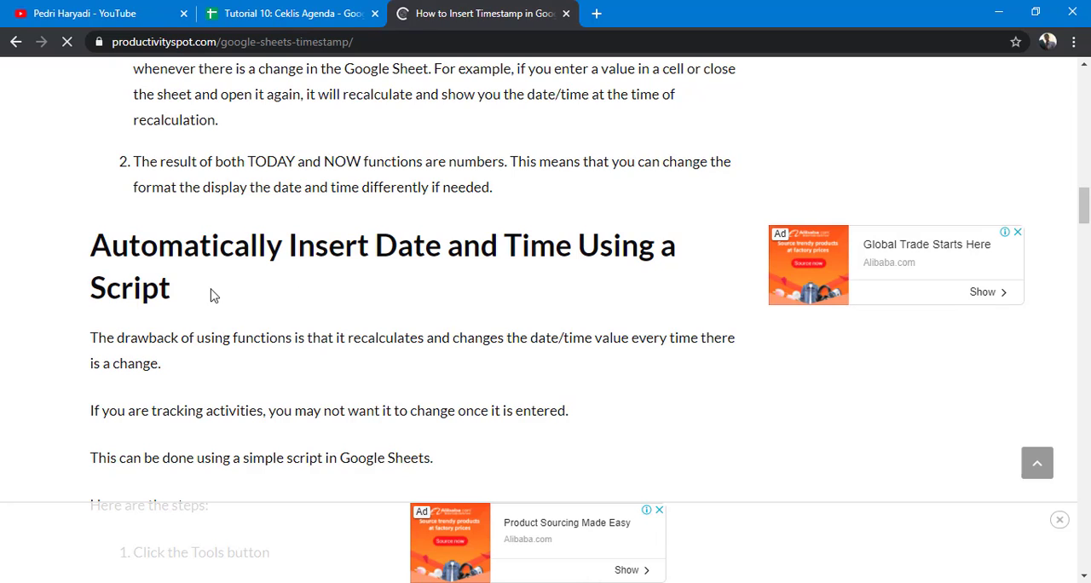
left_click_drag(192, 296, 93, 298)
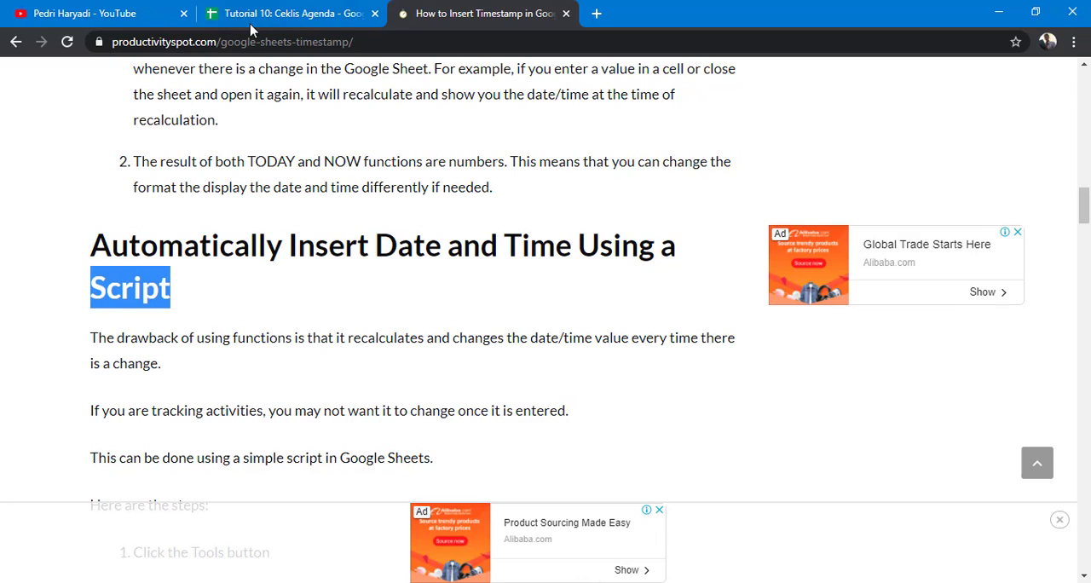
Step: Glance at the spreadsheet, return to the article and highlight the onEdit timestamp script code
left_click(296, 9)
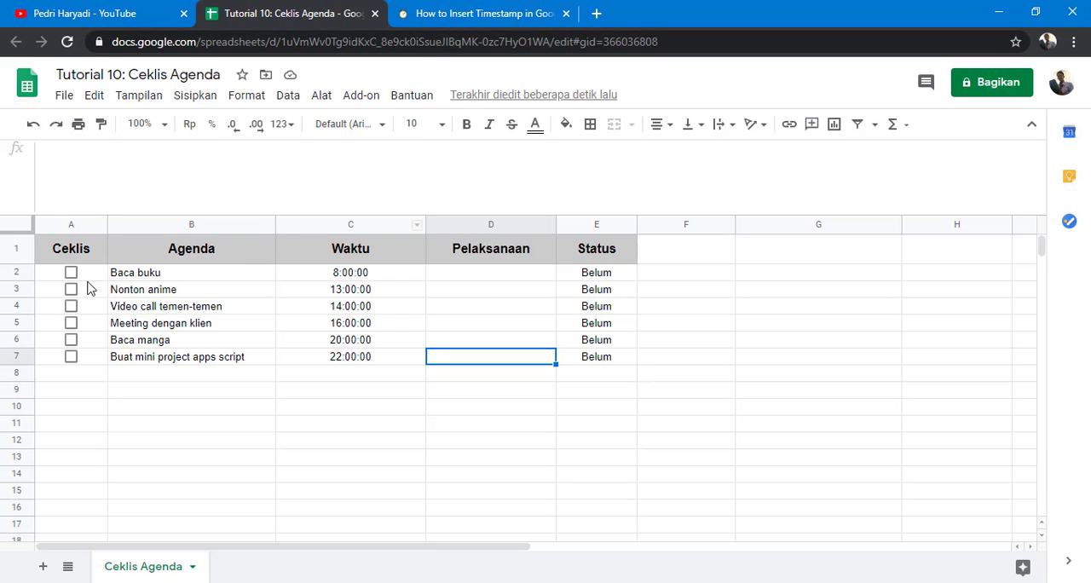
left_click(451, 23)
scroll(335, 209, "down", 5)
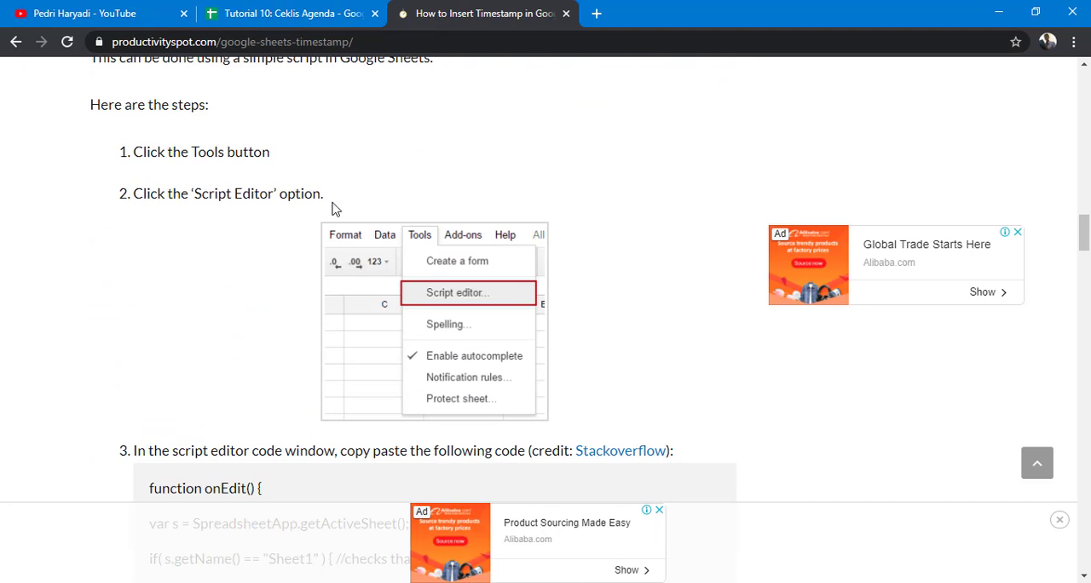
scroll(327, 224, "down", 4)
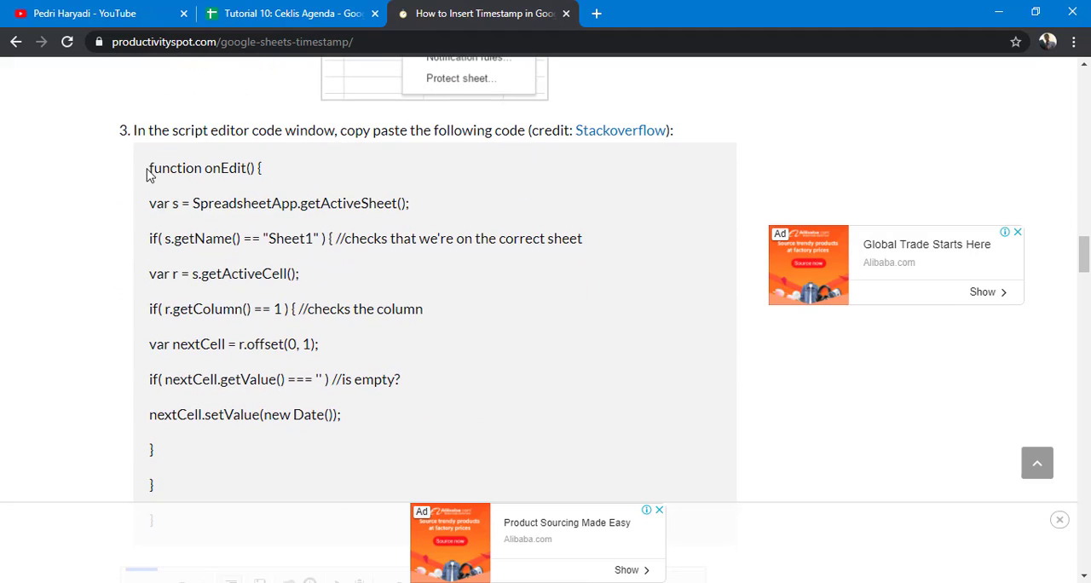
left_click_drag(146, 174, 177, 334)
scroll(178, 334, "down", 1)
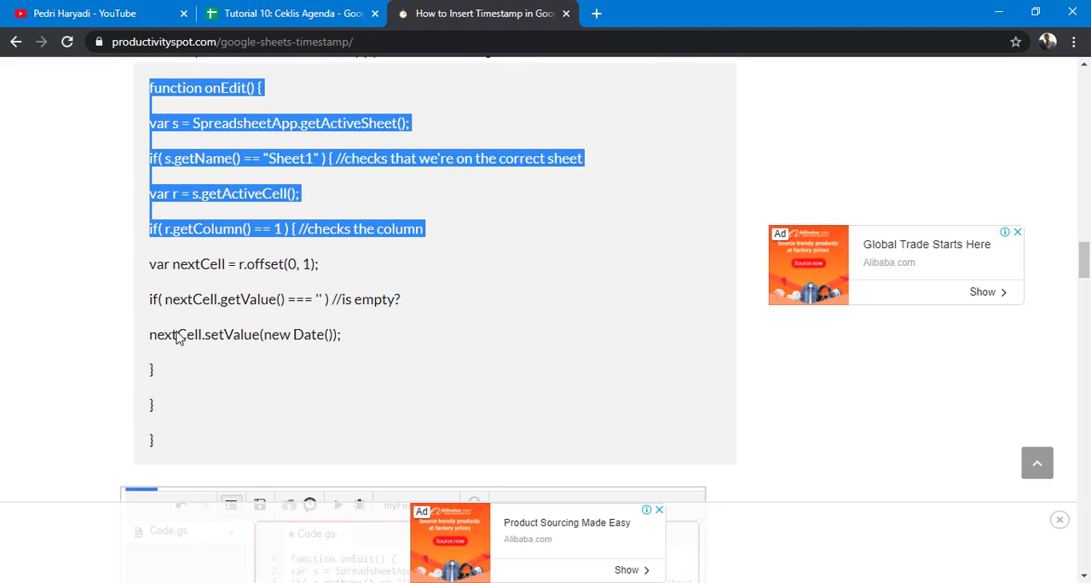
left_click(162, 448, "shift")
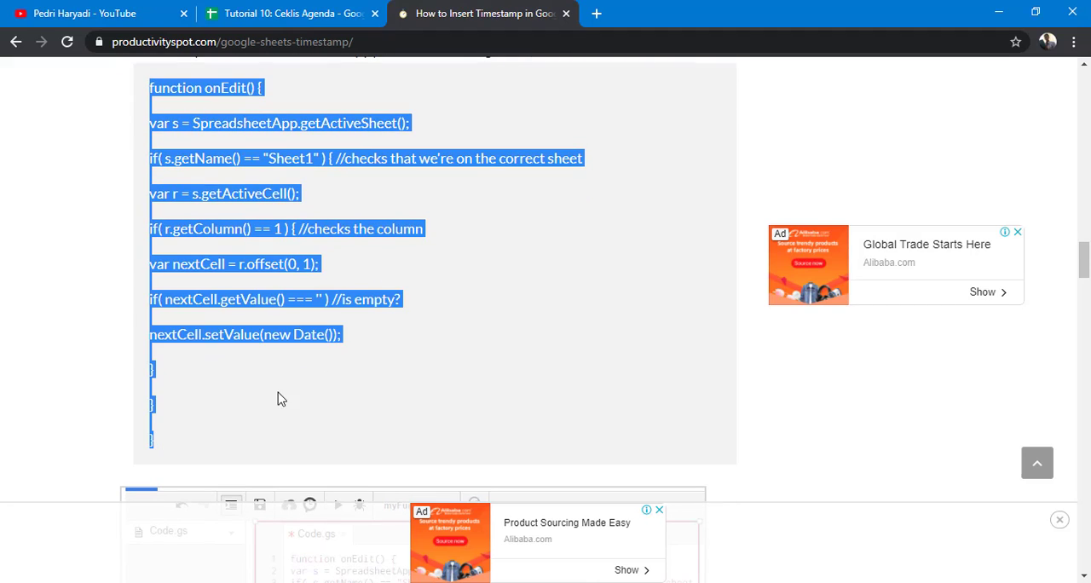
scroll(369, 291, "up", 1)
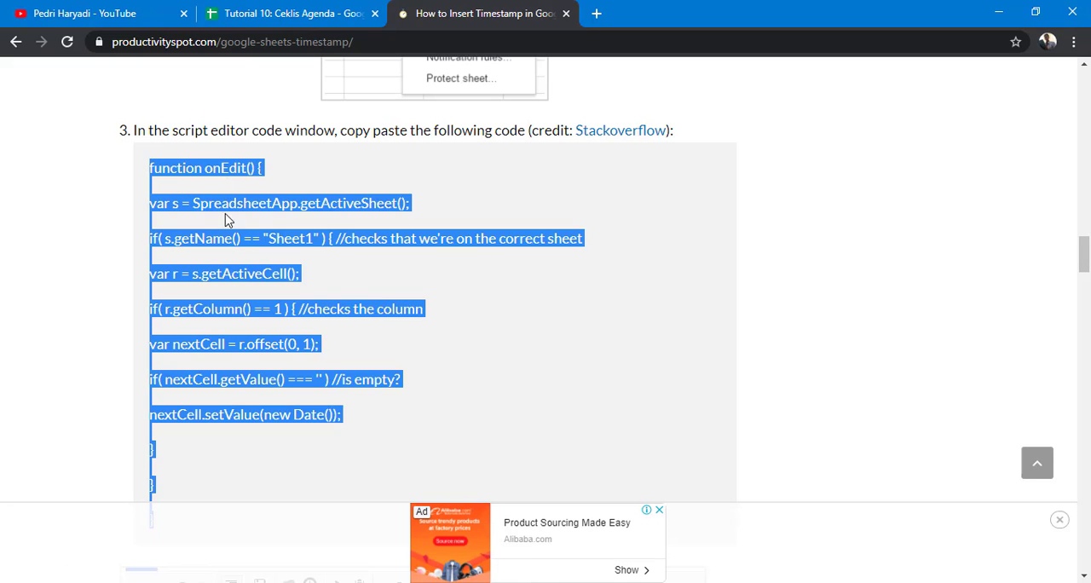
Step: Review the Script editor instructions and highlight "Sheet1" in the script's sheet-name check
left_click(454, 293)
scroll(443, 286, "up", 5)
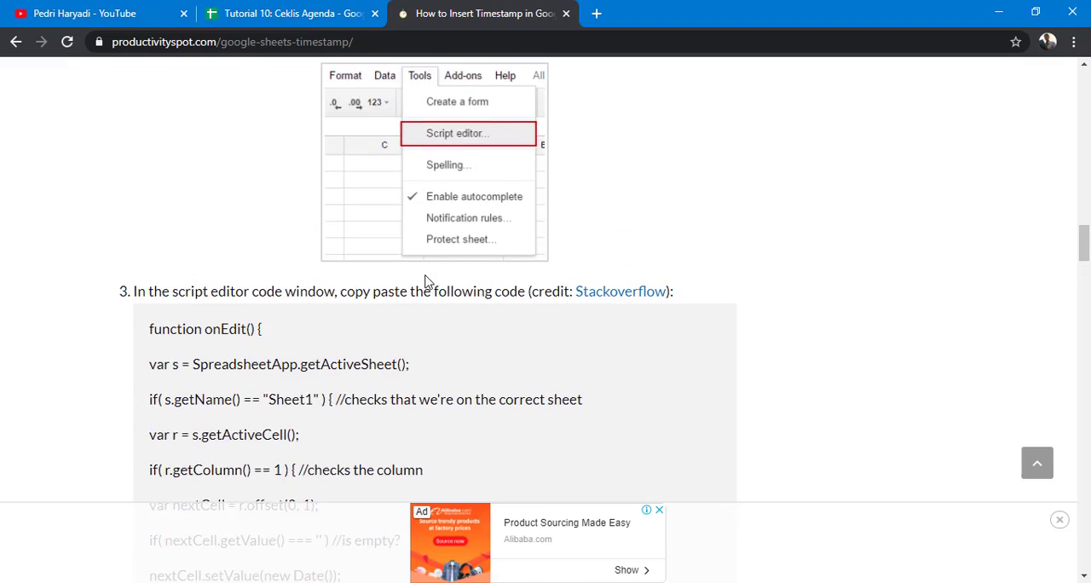
scroll(427, 282, "up", 7)
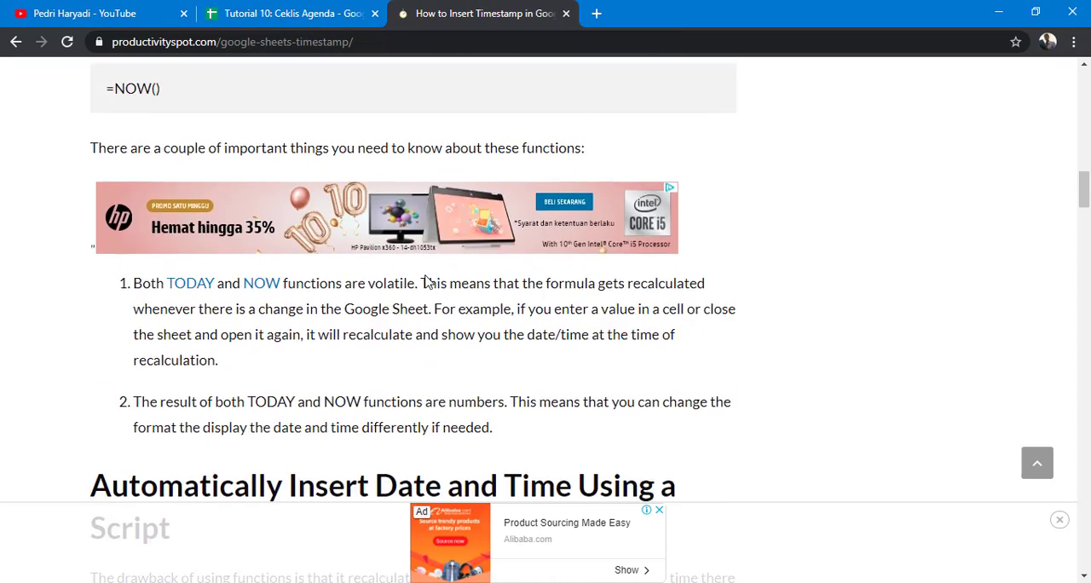
scroll(428, 282, "down", 8)
scroll(428, 282, "down", 2)
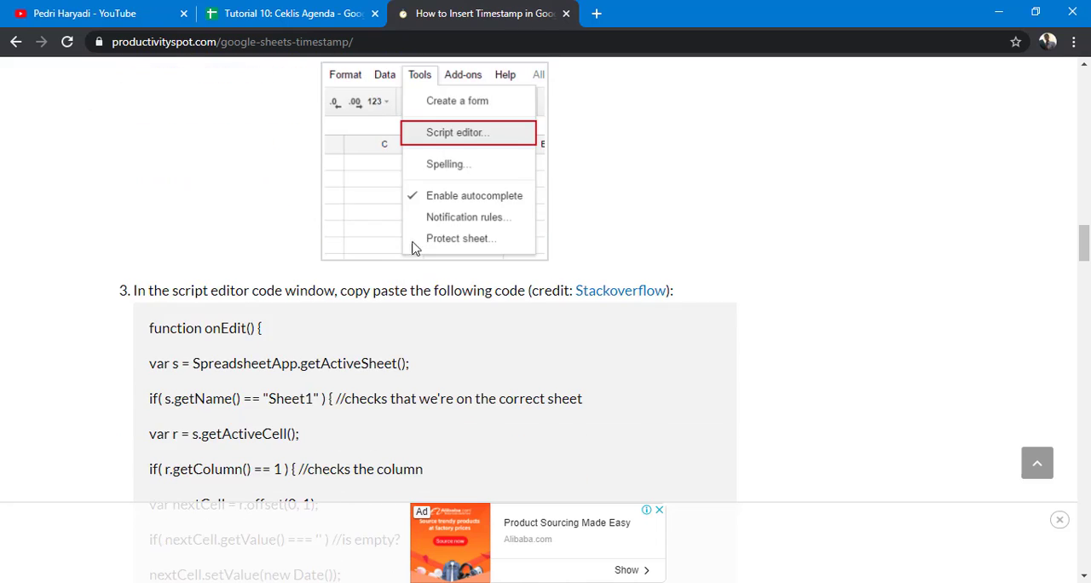
scroll(414, 244, "up", 1)
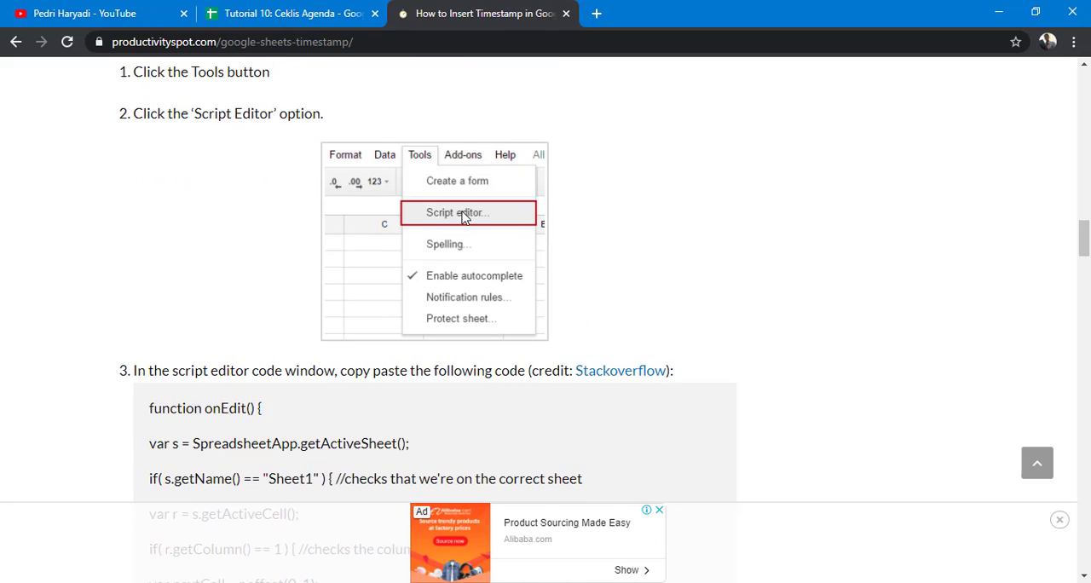
scroll(452, 219, "down", 1)
scroll(452, 219, "down", 2)
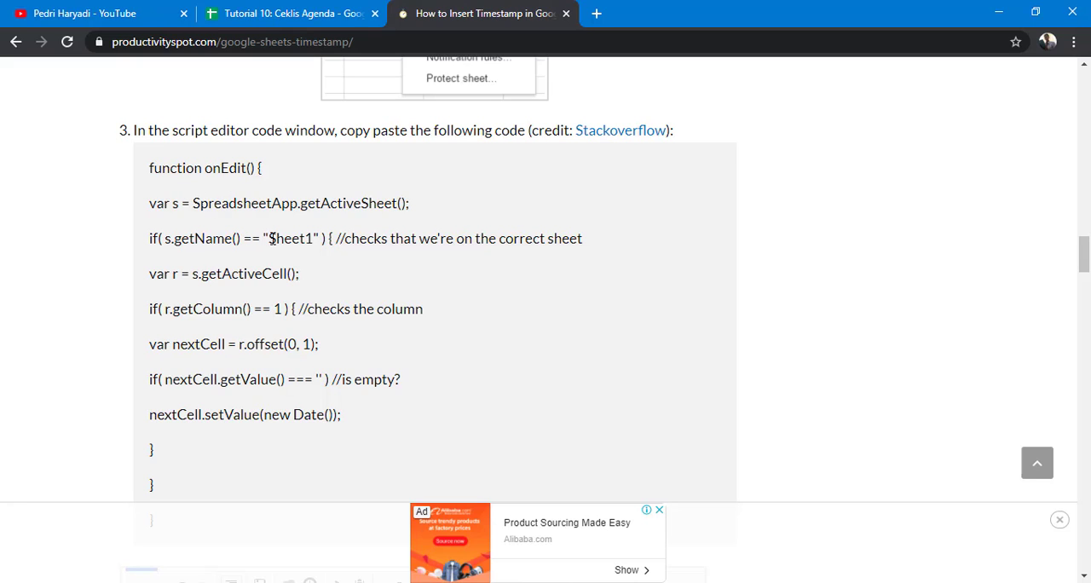
left_click_drag(266, 242, 316, 242)
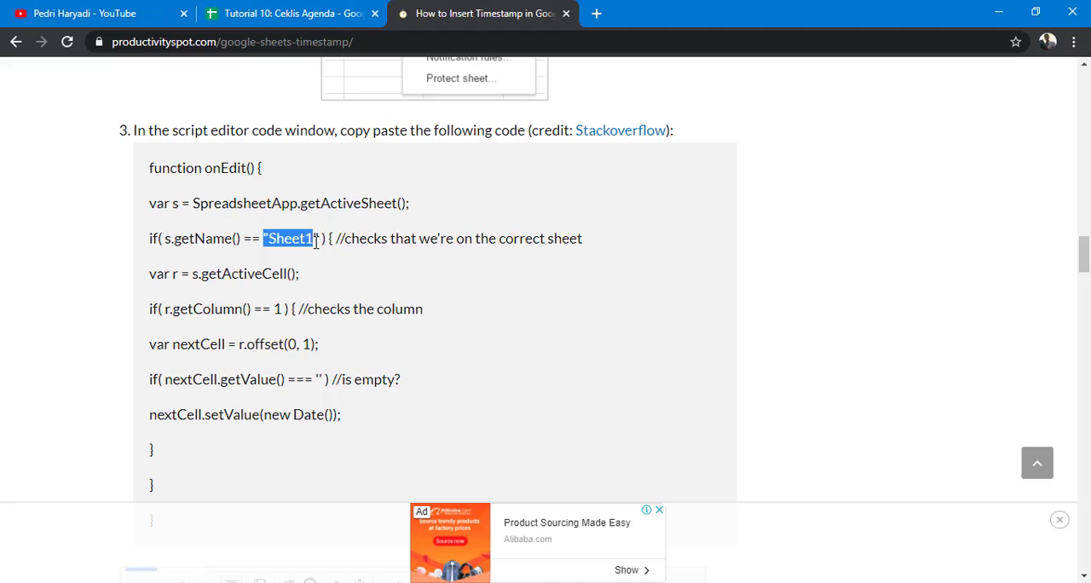
Step: Compare with the spreadsheet's sheet tab name, then highlight new Date() in the script
left_click(300, 15)
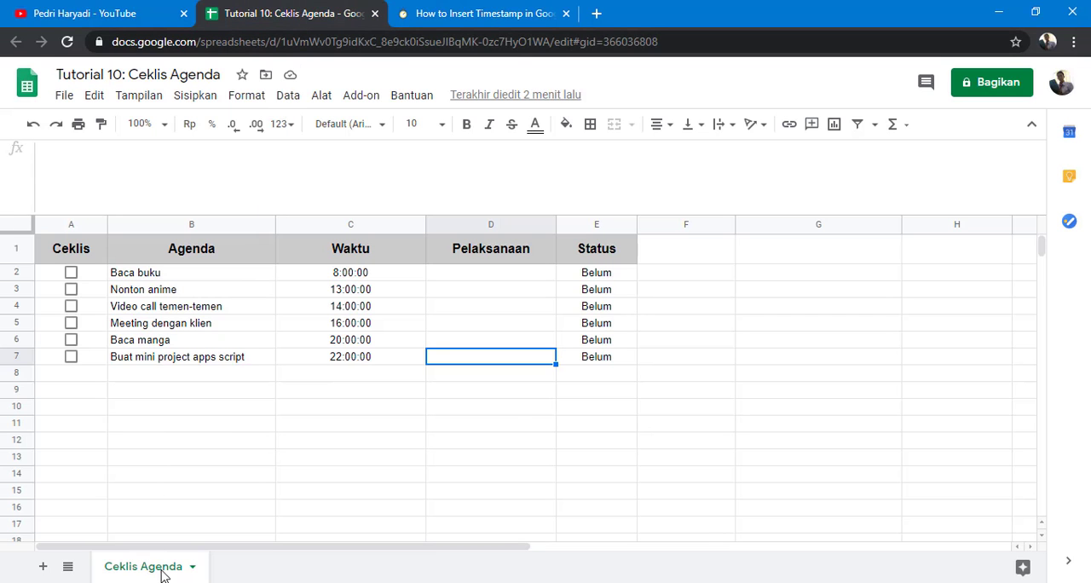
left_click(451, 12)
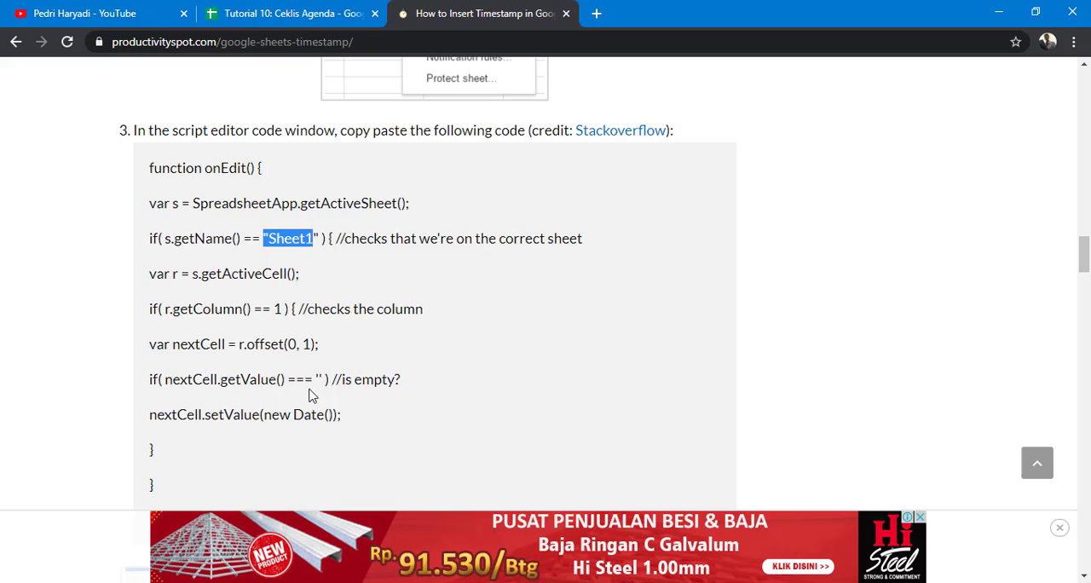
scroll(299, 396, "down", 1)
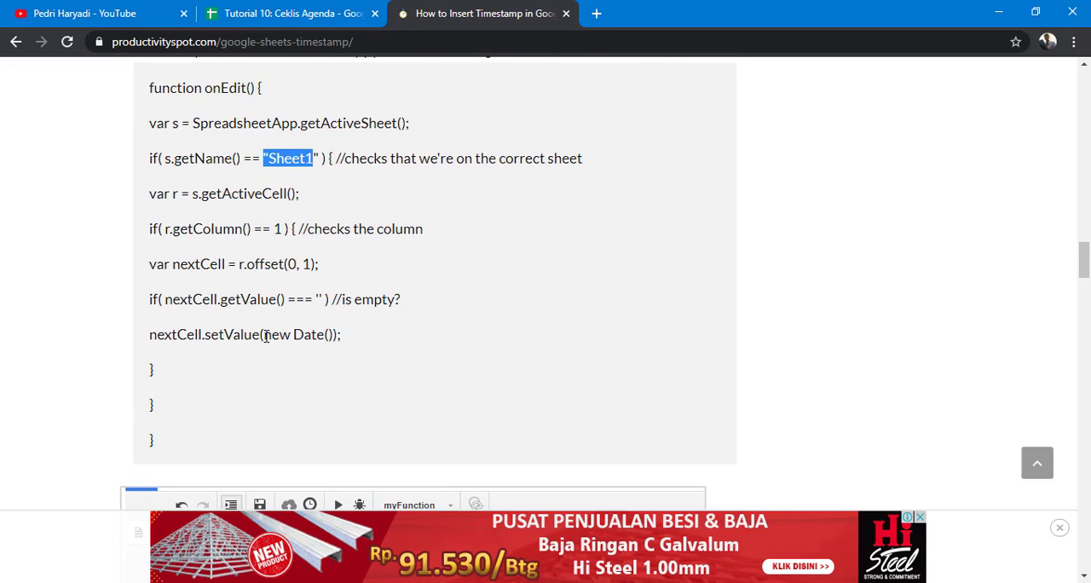
left_click_drag(265, 335, 326, 334)
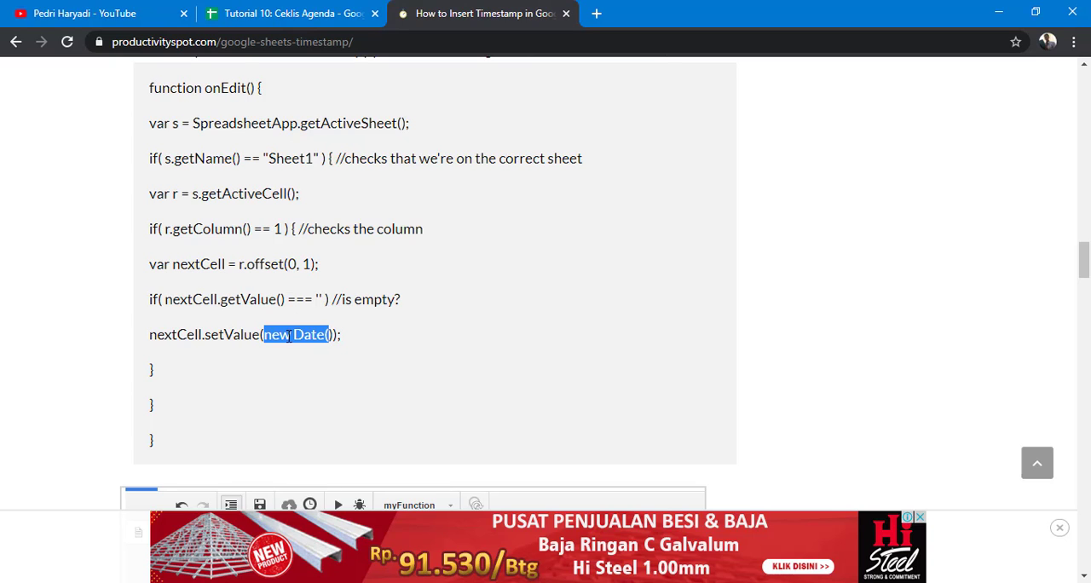
Step: Scroll through the rest of the article, reviewing the script editor screenshot and the save-the-code instructions
scroll(306, 380, "down", 1)
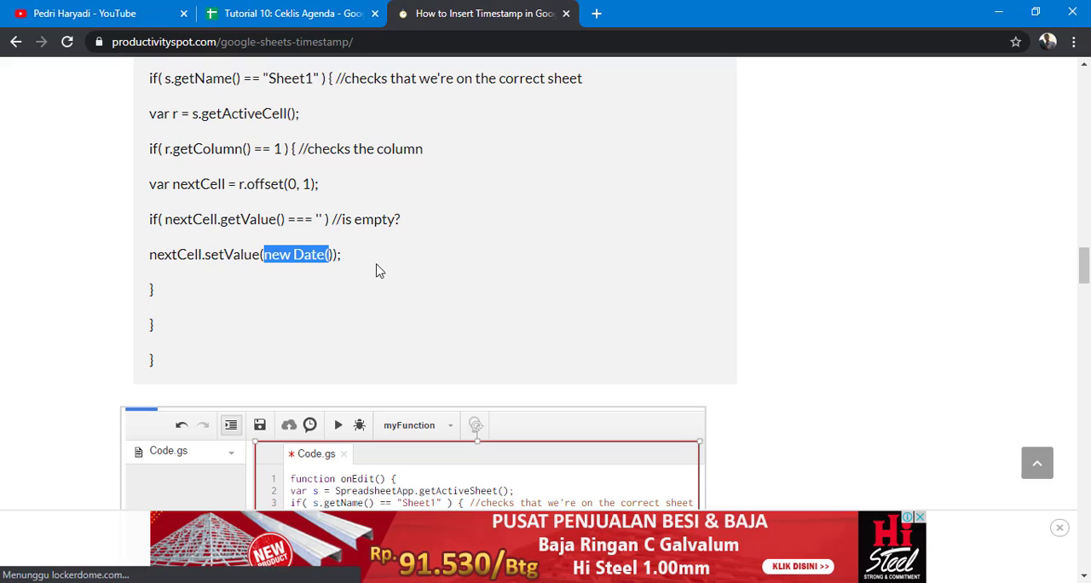
scroll(369, 271, "down", 3)
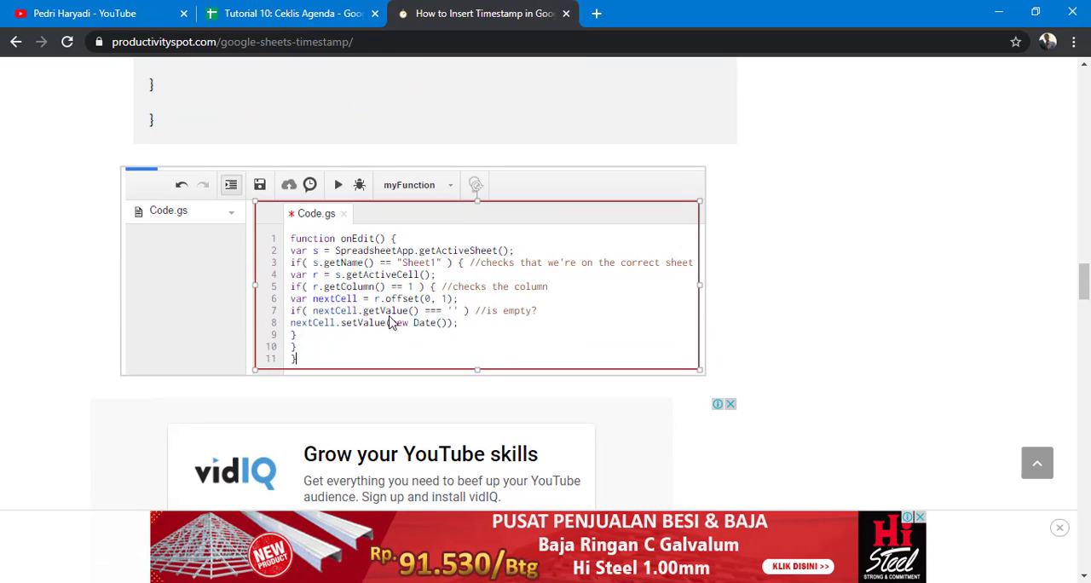
scroll(389, 319, "down", 4)
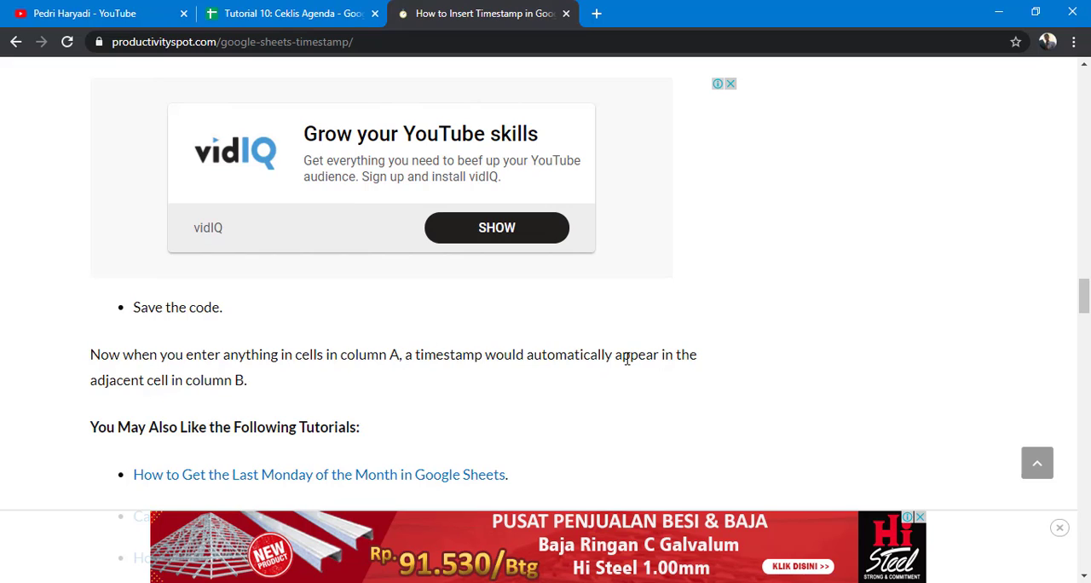
left_click_drag(247, 380, 234, 379)
scroll(228, 380, "up", 6)
scroll(228, 391, "up", 6)
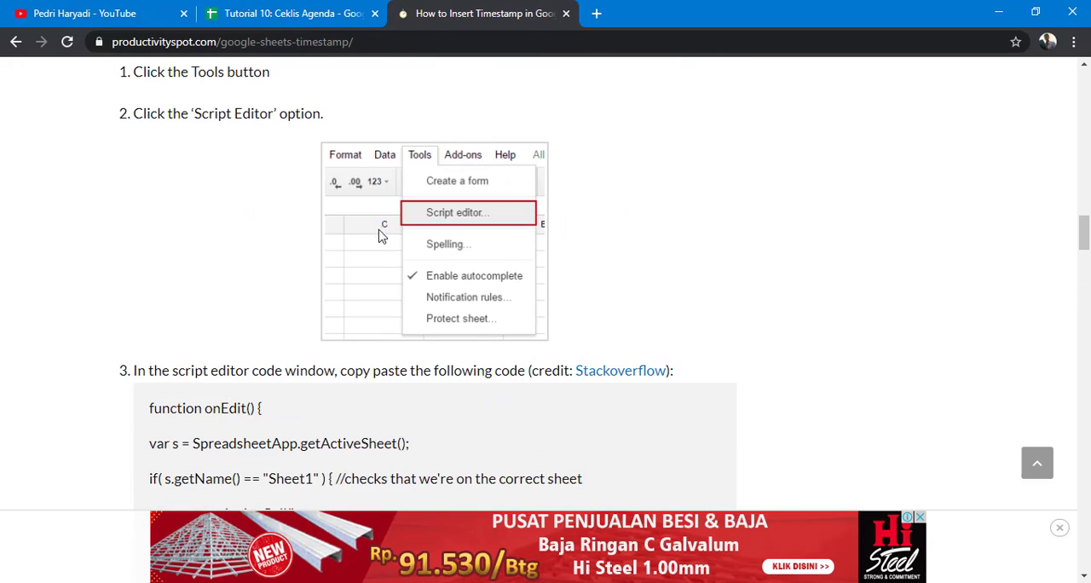
scroll(380, 236, "down", 2)
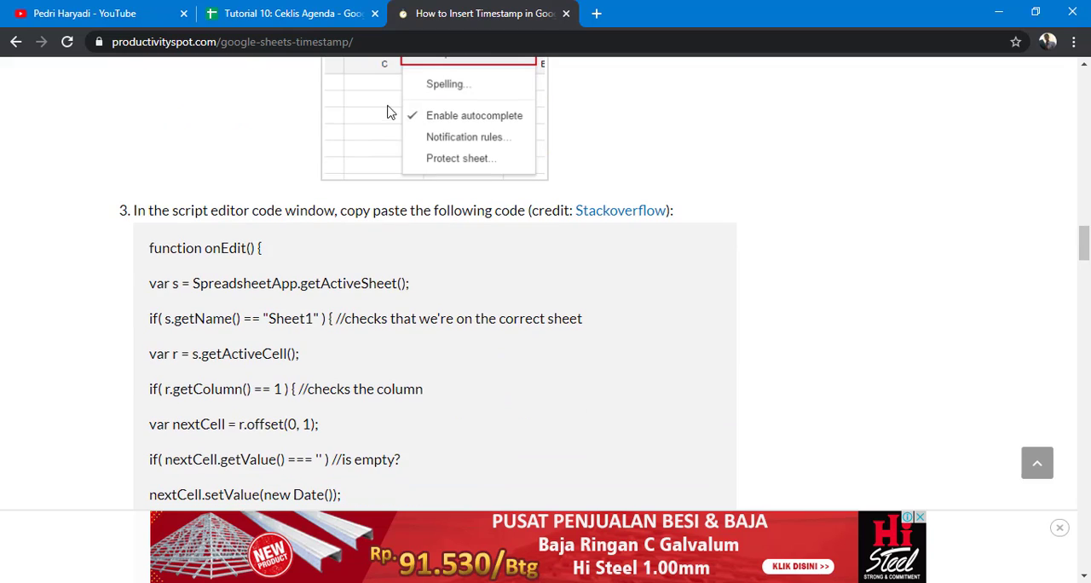
Step: Compare the spreadsheet's columns with the script, highlighting the row and column arguments of r.offset(0, 1)
left_click(306, 23)
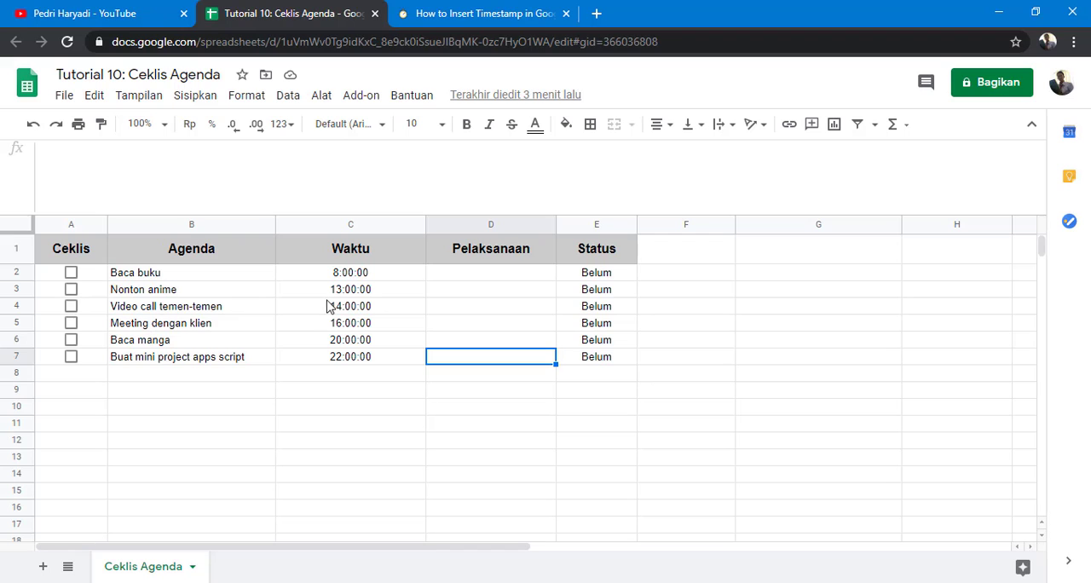
left_click(470, 15)
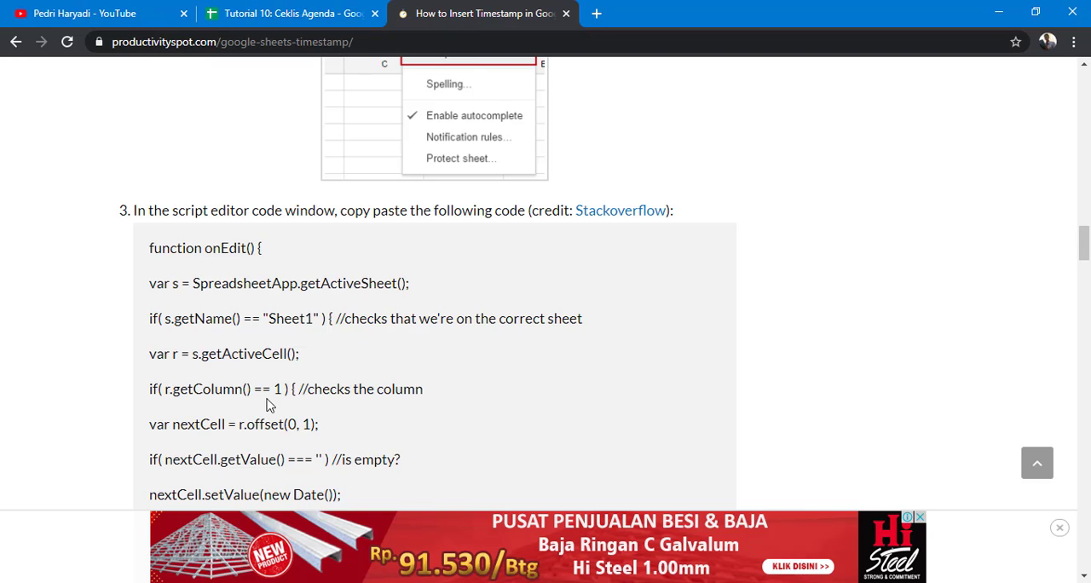
scroll(264, 407, "down", 1)
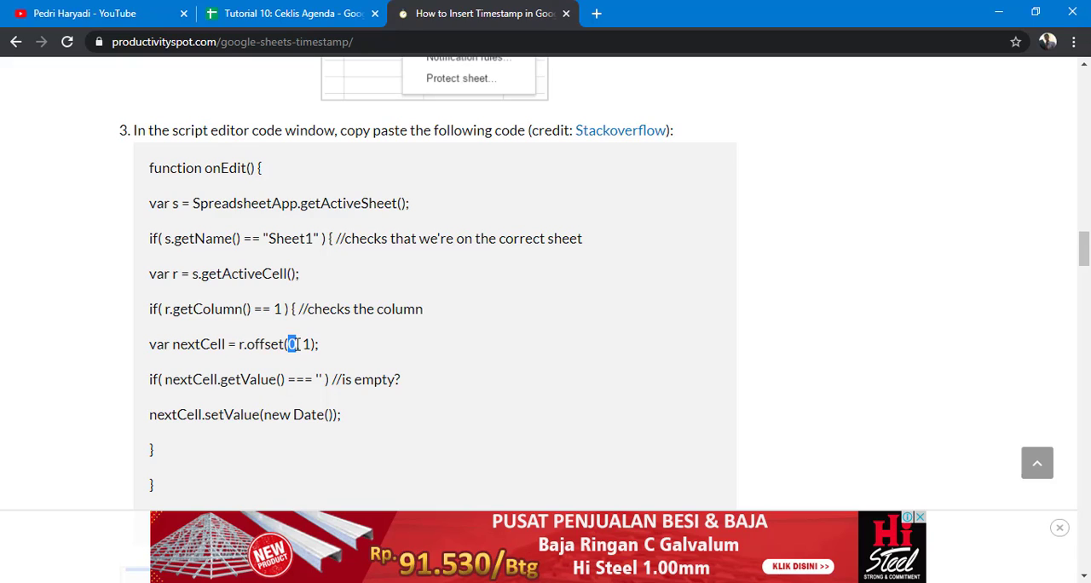
left_click(294, 343)
double_click(294, 343)
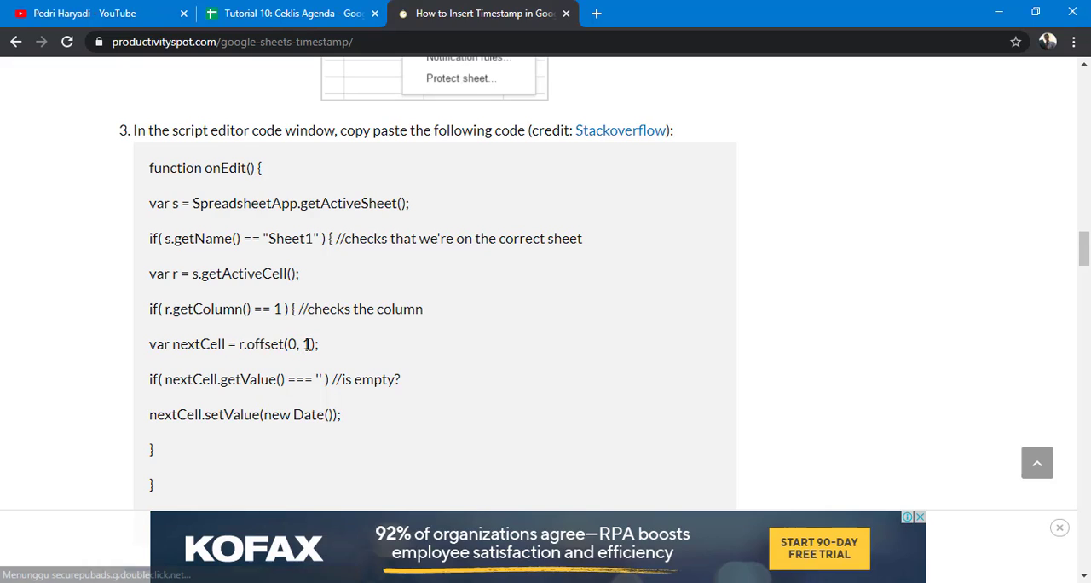
left_click(291, 344)
double_click(292, 343)
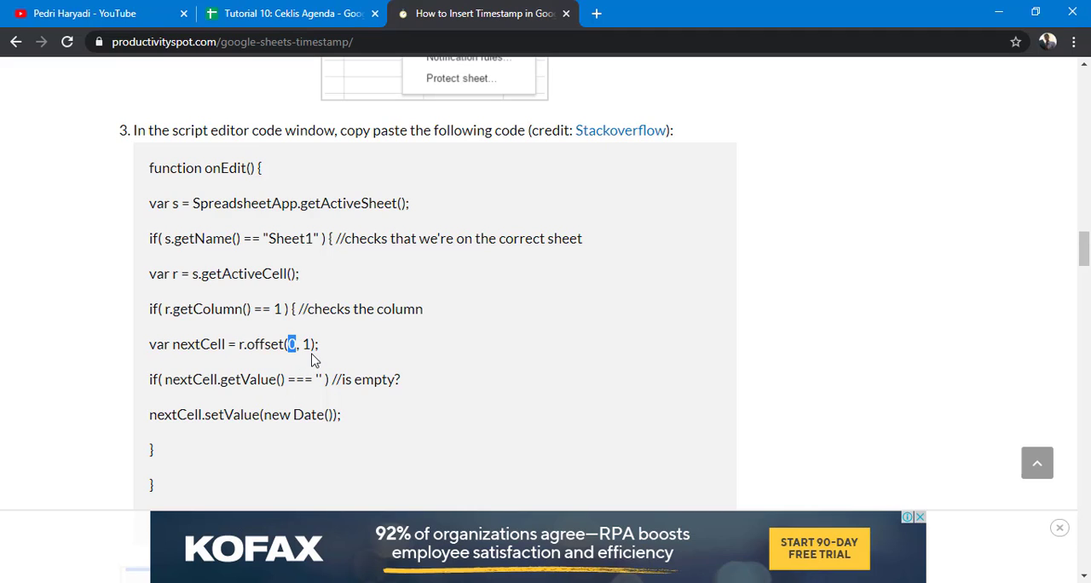
left_click(307, 347)
double_click(306, 344)
Step: Check the spreadsheet's layout again, then highlight "Sheet1" and the offset's column argument in the script
left_click(304, 19)
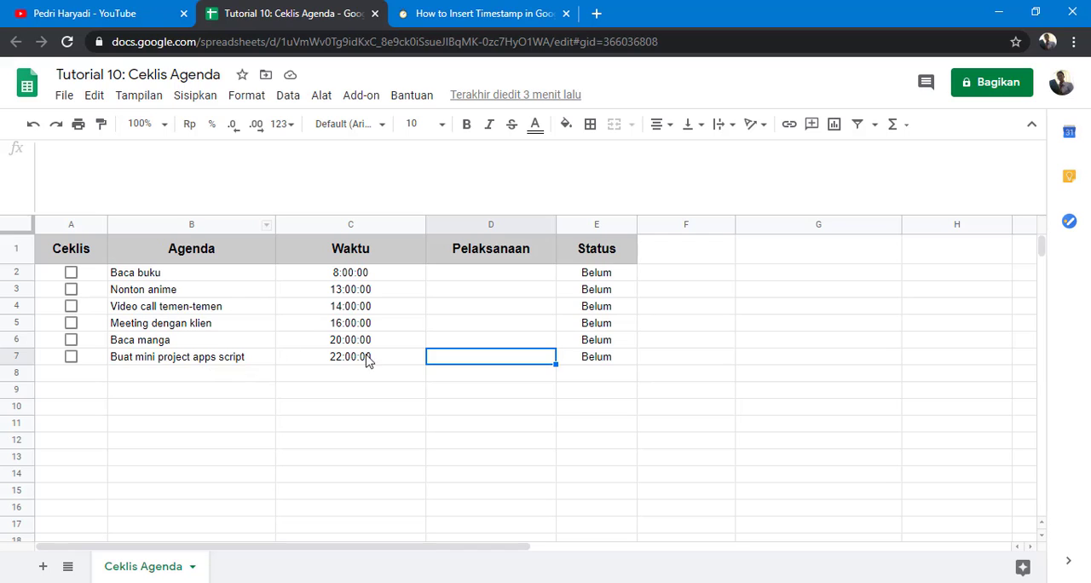
left_click(466, 18)
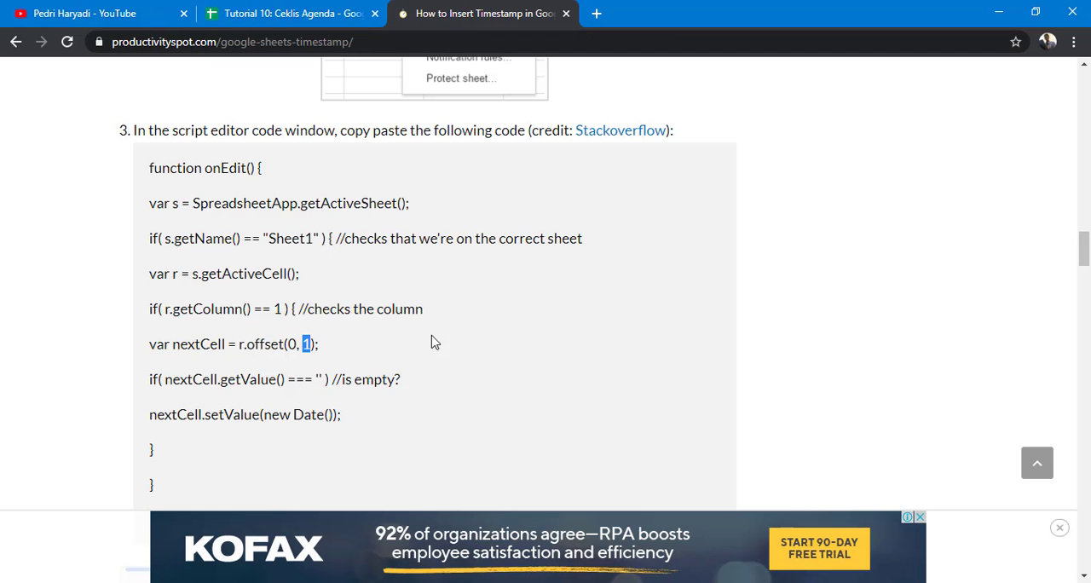
scroll(365, 334, "down", 1)
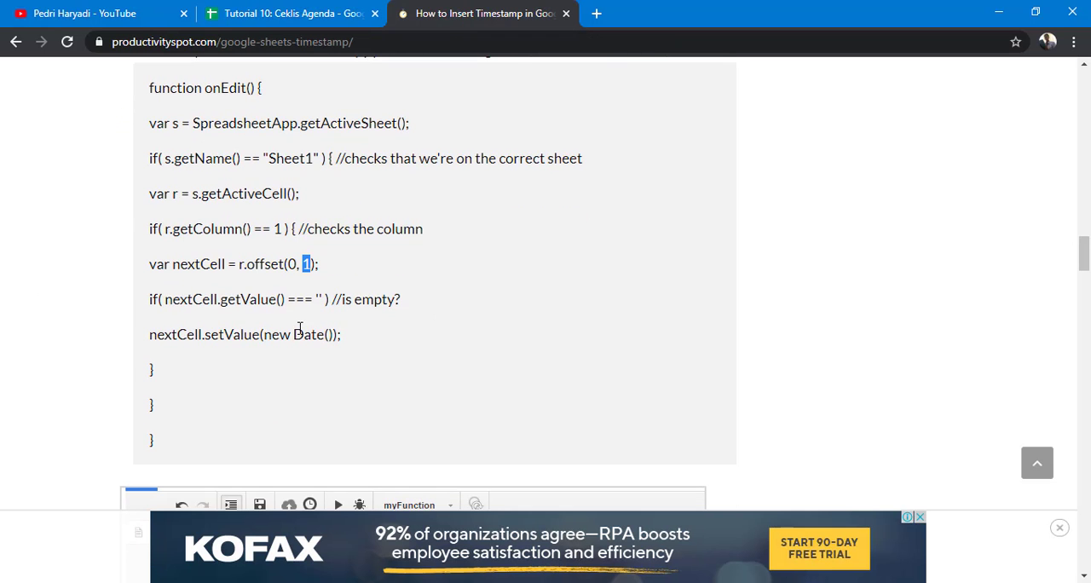
scroll(261, 294, "up", 1)
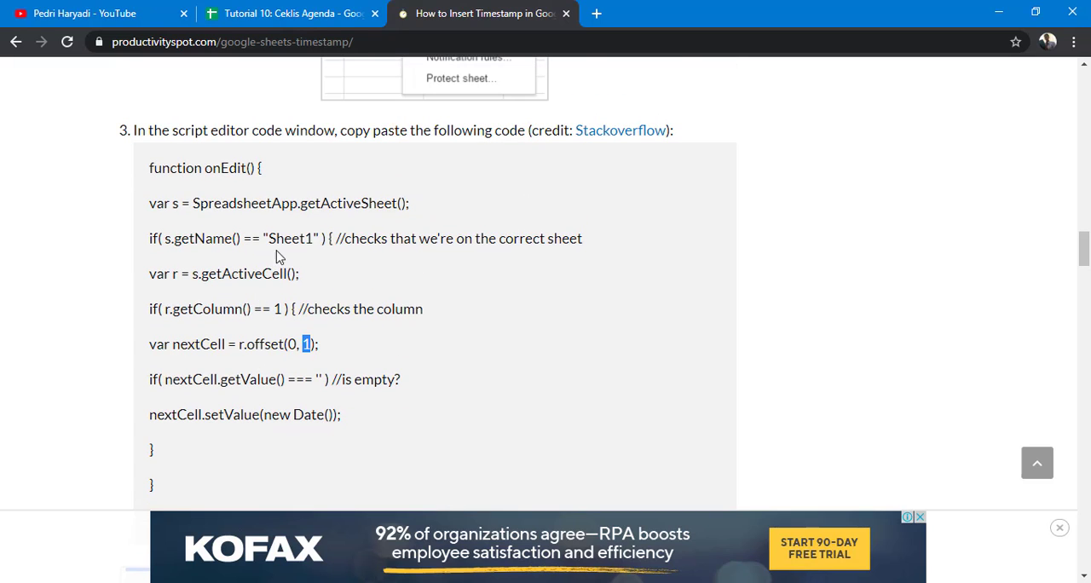
left_click_drag(269, 239, 323, 240)
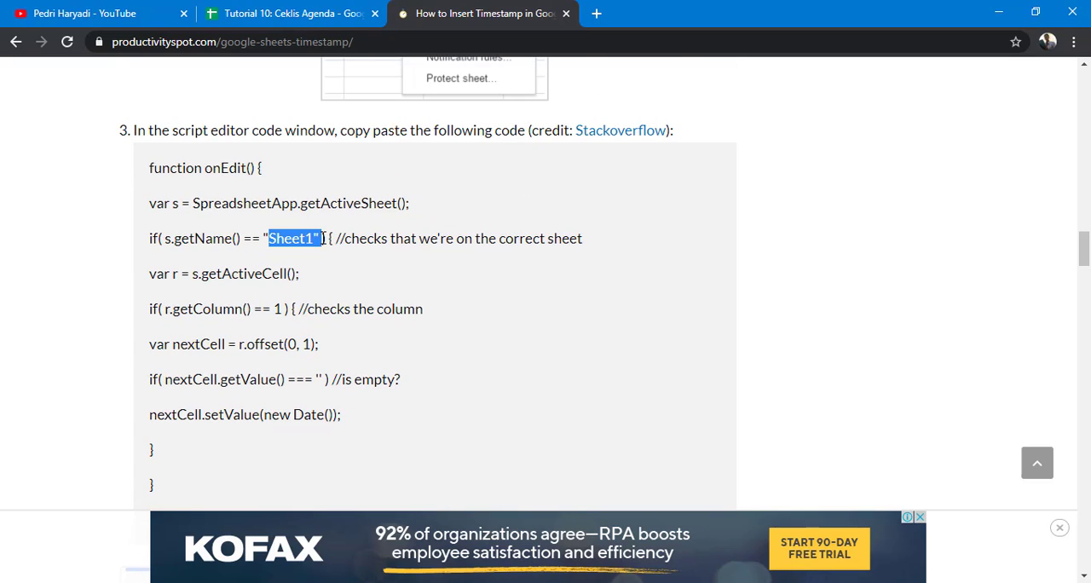
double_click(309, 344)
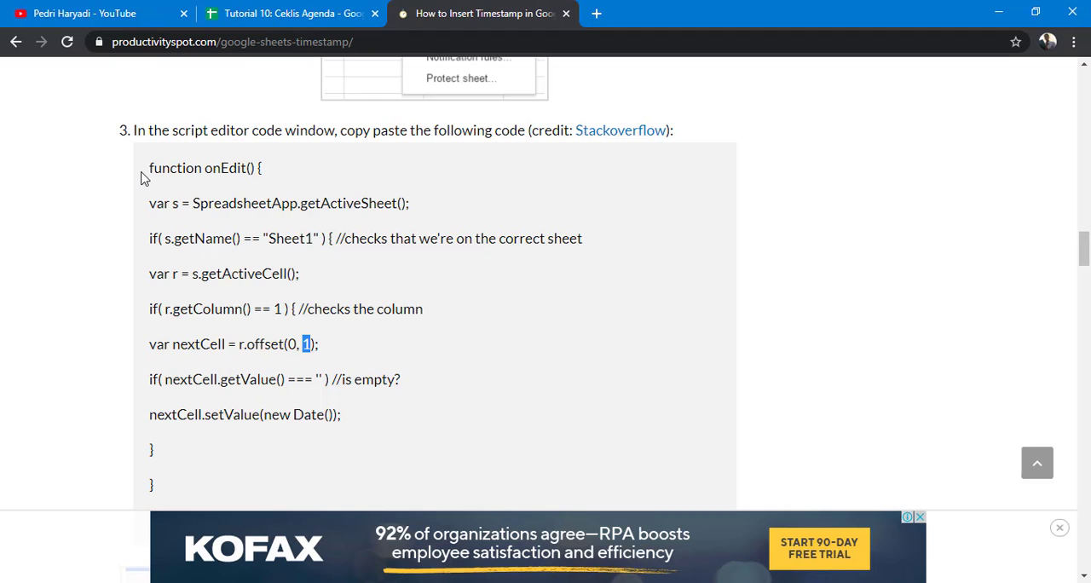
Step: Select and copy the entire onEdit script code from the article
left_click_drag(147, 169, 167, 370)
key("ctrl+c")
scroll(181, 371, "down", 2)
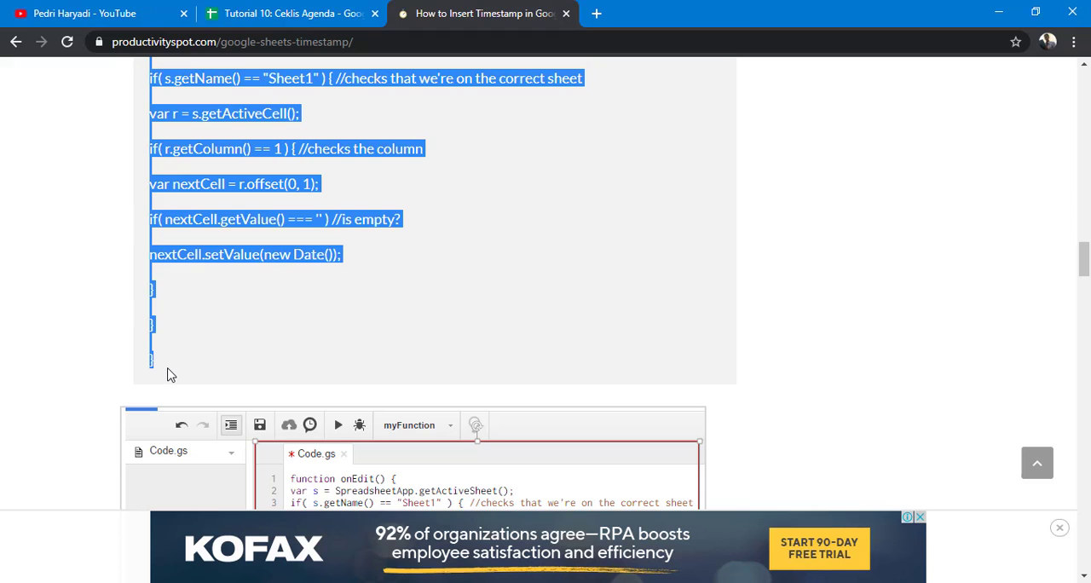
right_click(206, 259)
left_click(220, 271)
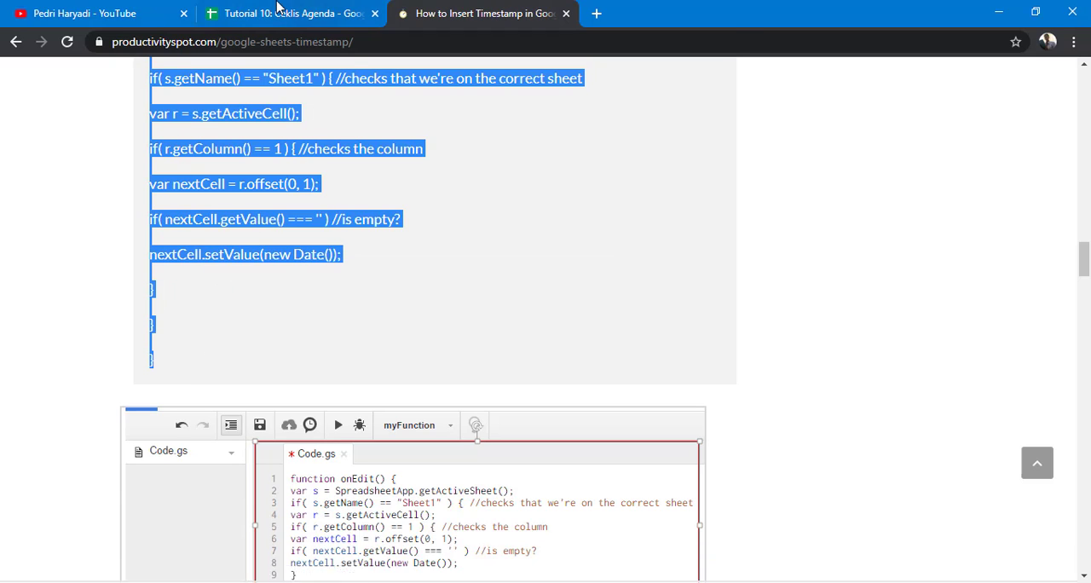
Step: Open the spreadsheet's Script editor and paste the copied onEdit code into Kode.gs
left_click(277, 10)
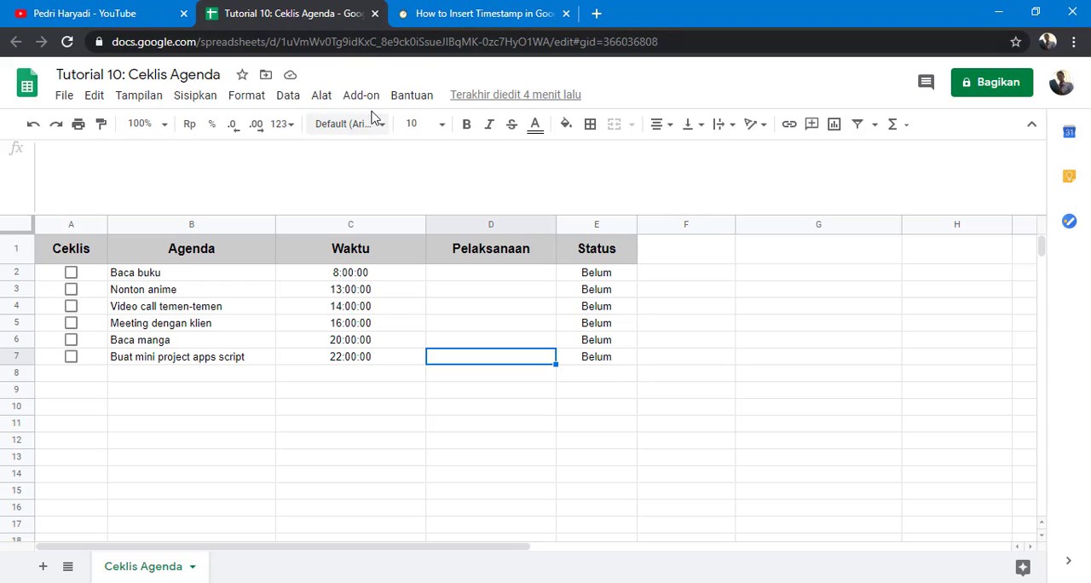
left_click(322, 95)
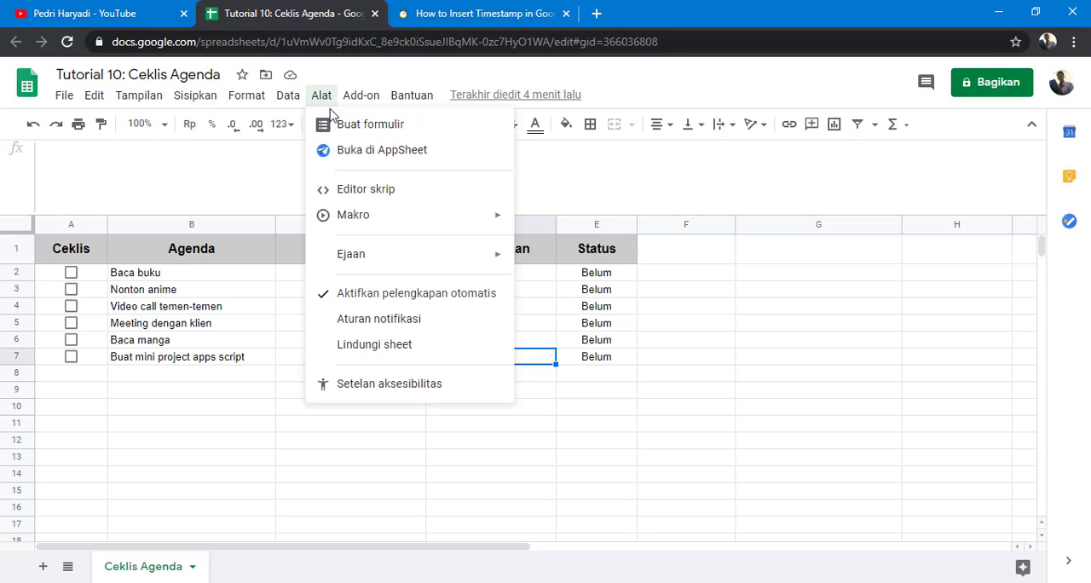
left_click(366, 195)
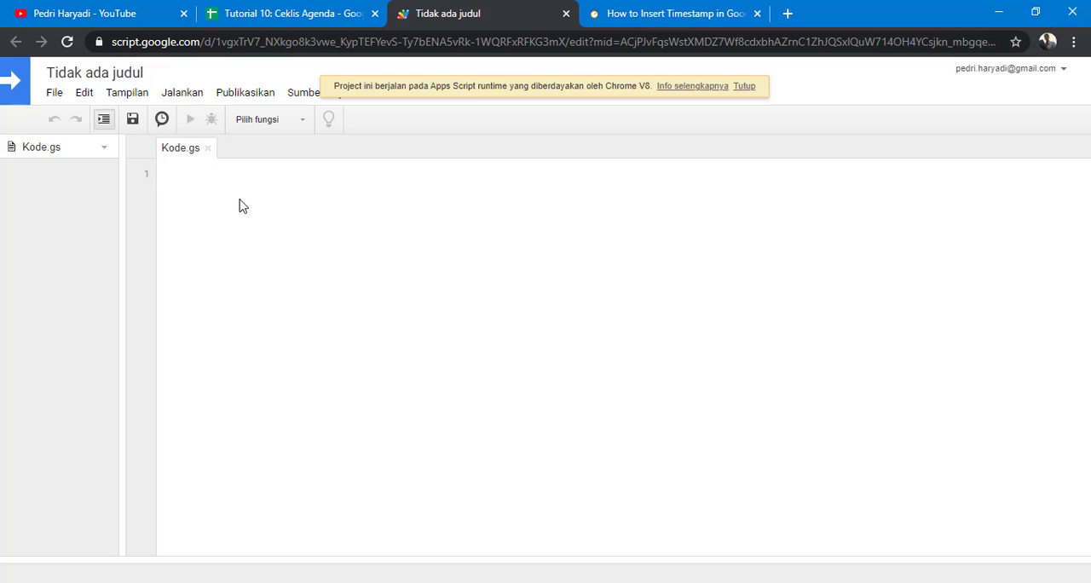
right_click(240, 205)
left_click(290, 322)
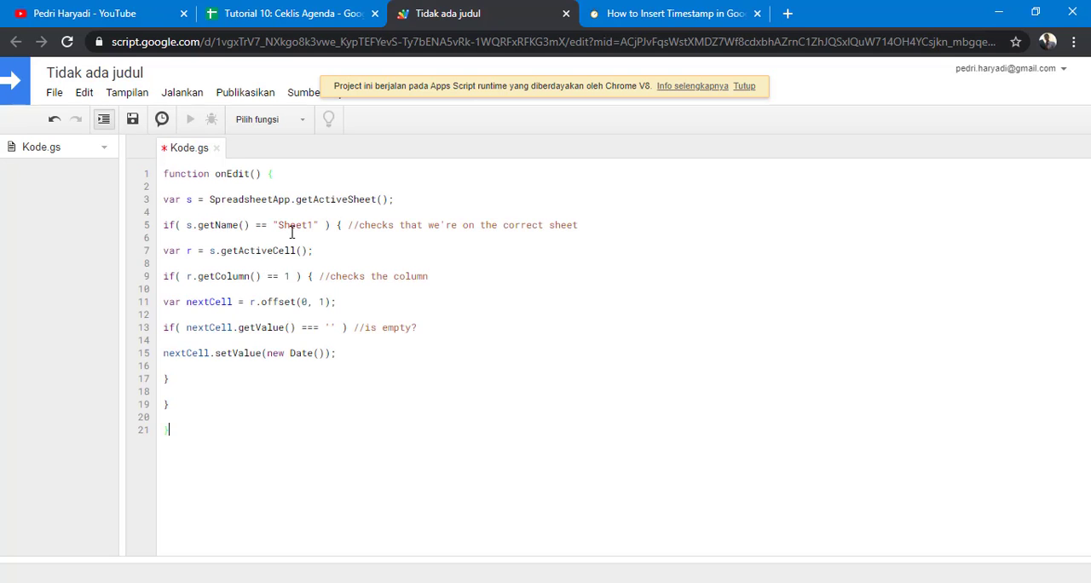
Step: Copy the sheet tab name Ceklis Agenda and paste it in place of "Sheet1" in the script's sheet-name check
left_click(274, 17)
double_click(159, 570)
key("ctrl+c")
right_click(158, 570)
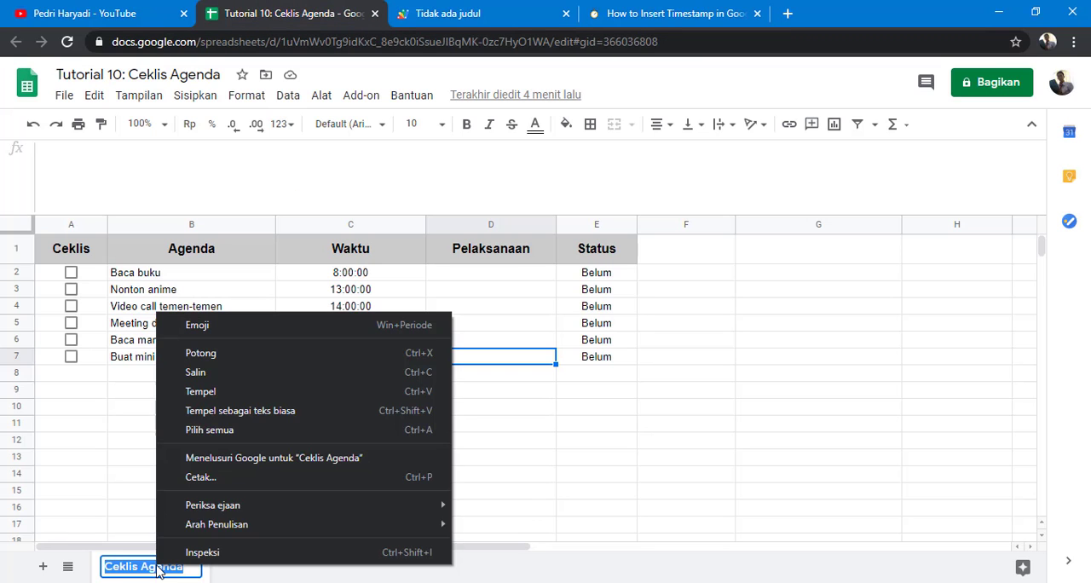
left_click(212, 373)
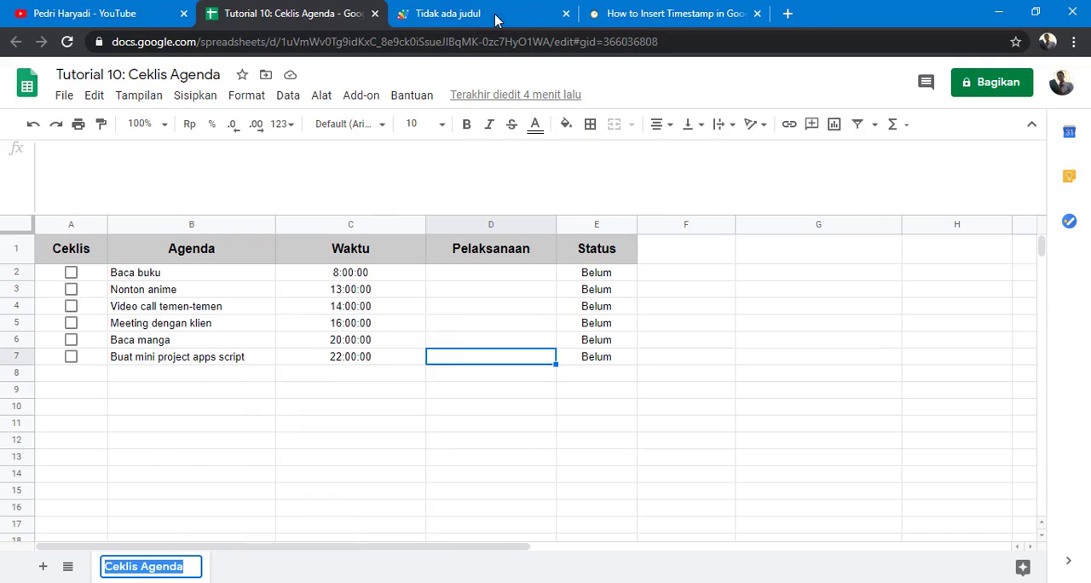
left_click(500, 17)
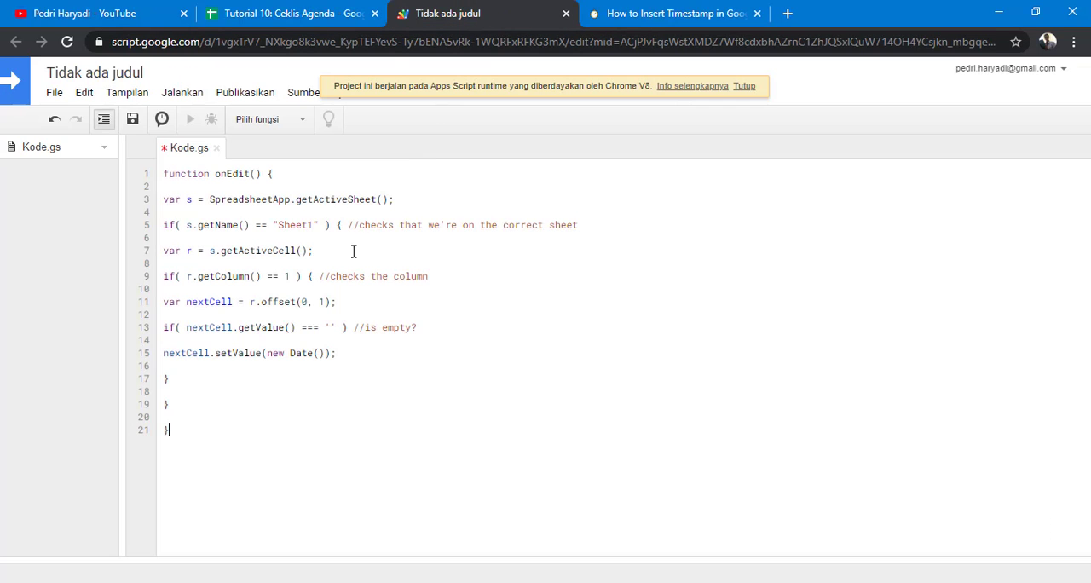
double_click(297, 226)
right_click(297, 223)
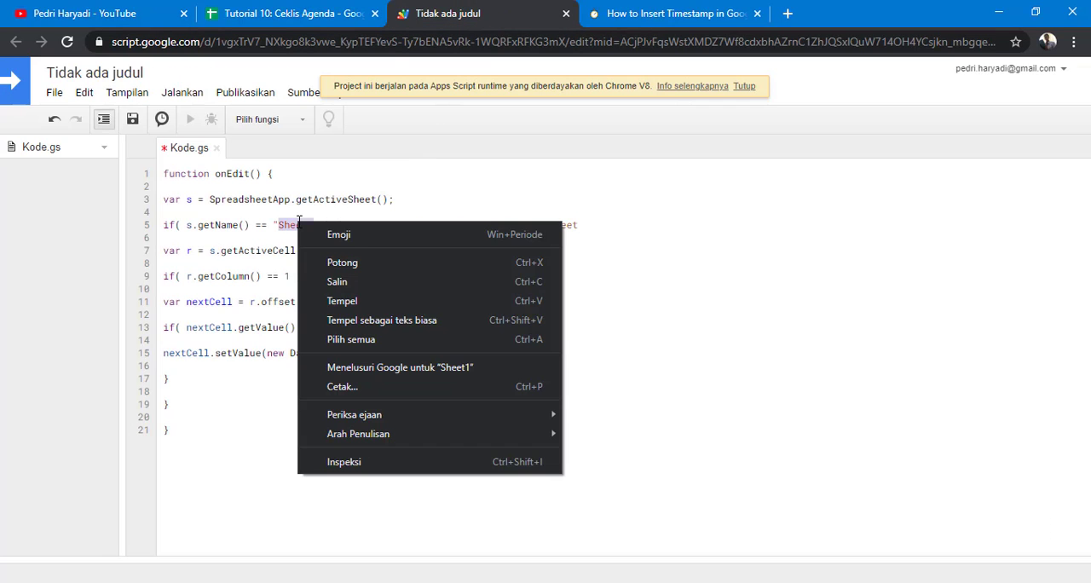
left_click(345, 302)
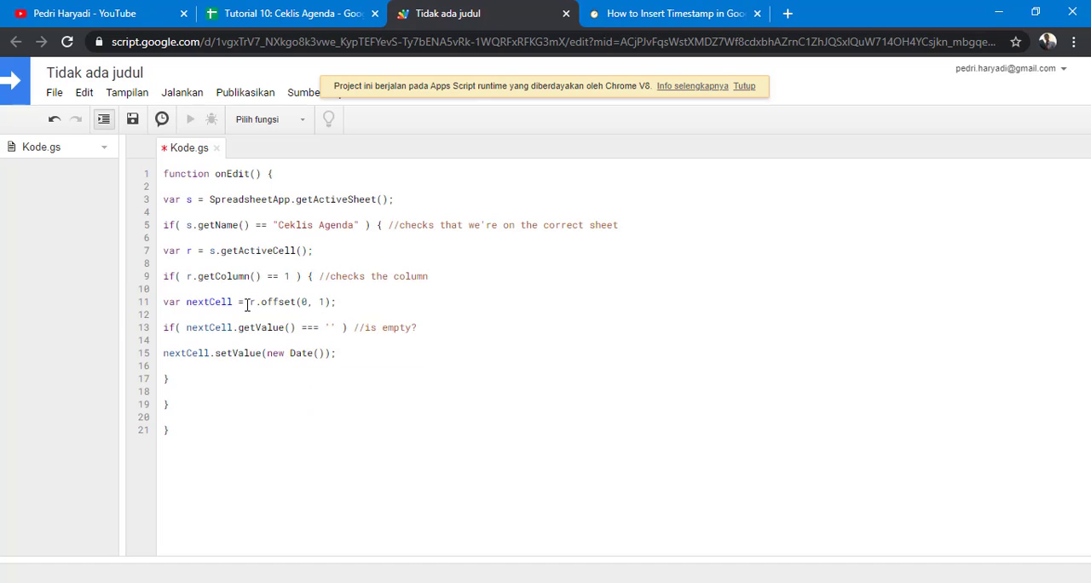
Step: Set the offset's column argument to 3 so the timestamp lands in Pelaksanaan, and save the script
double_click(323, 301)
left_click(341, 15)
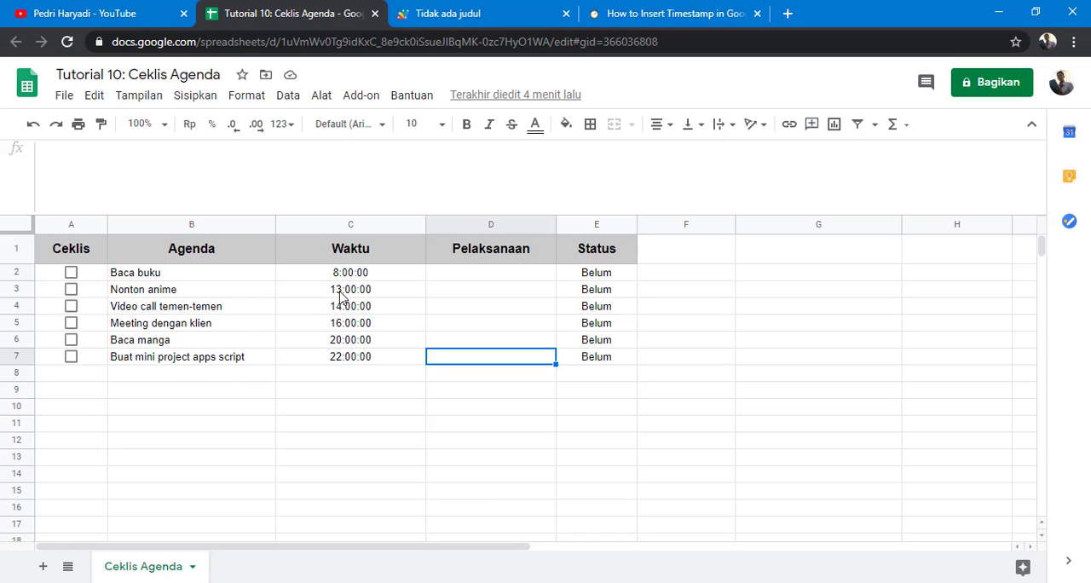
left_click(461, 15)
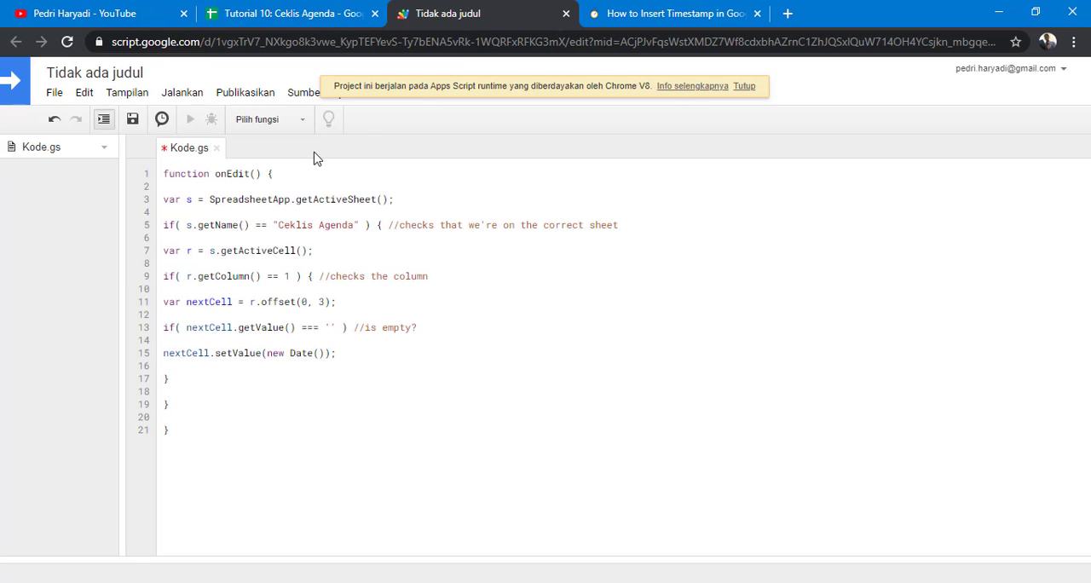
left_click(142, 123)
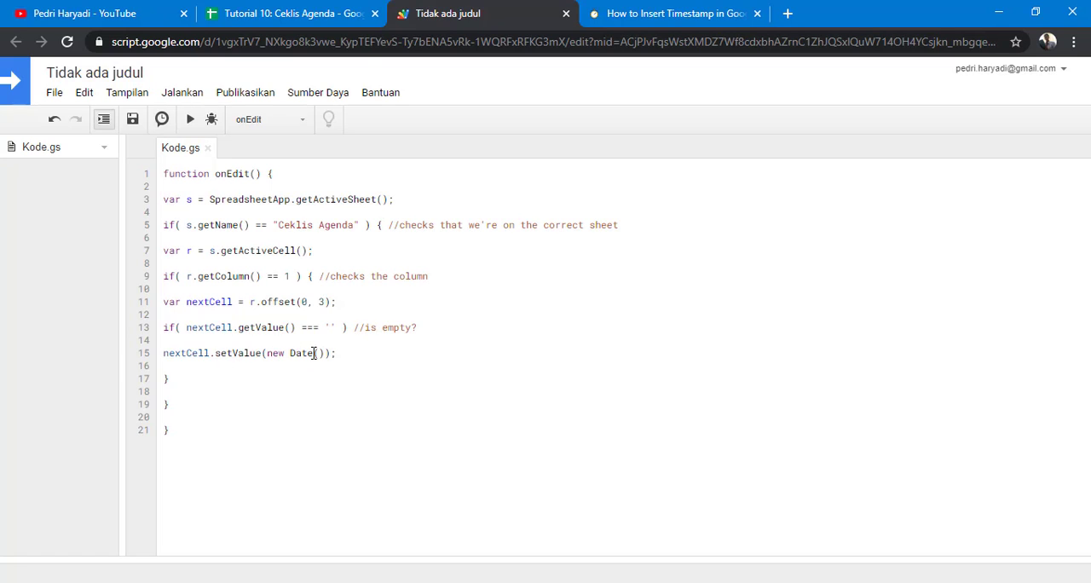
Step: Test the script by ticking the checkboxes for Baca buku, Nonton anime and Buat mini project apps script, then unticking the last
left_click(288, 24)
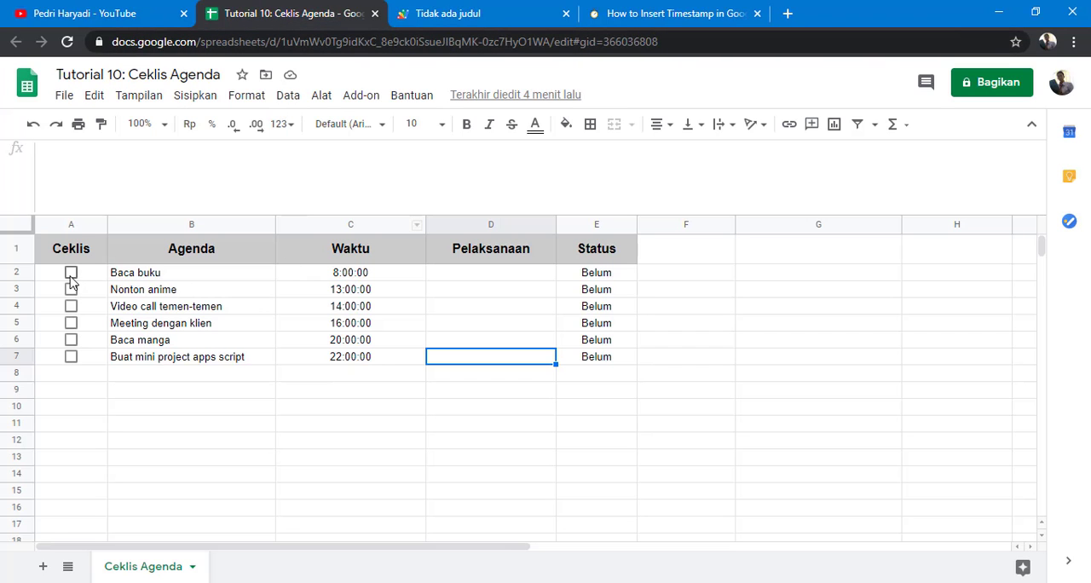
left_click(71, 273)
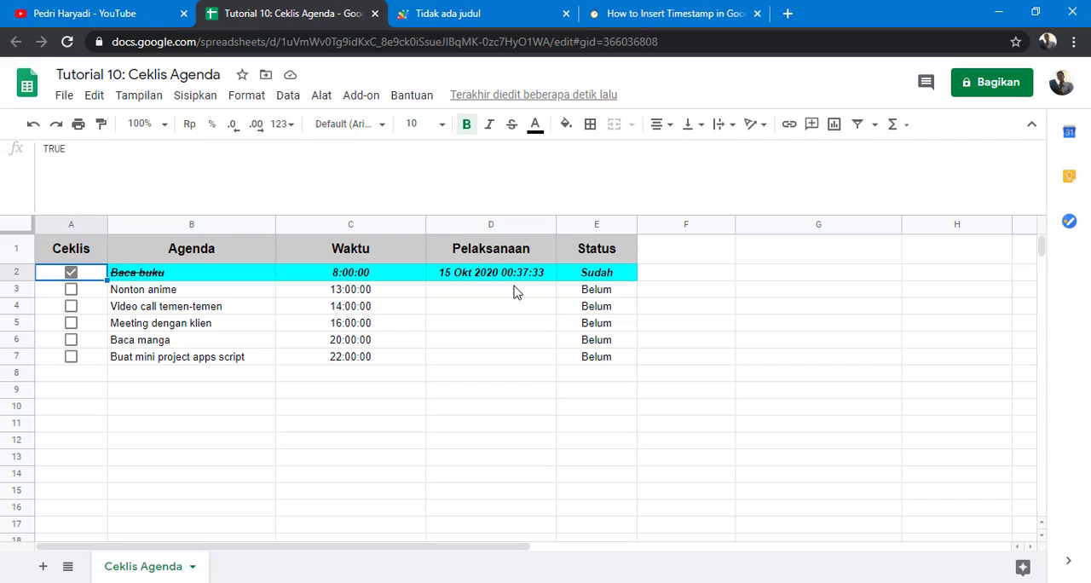
left_click(71, 291)
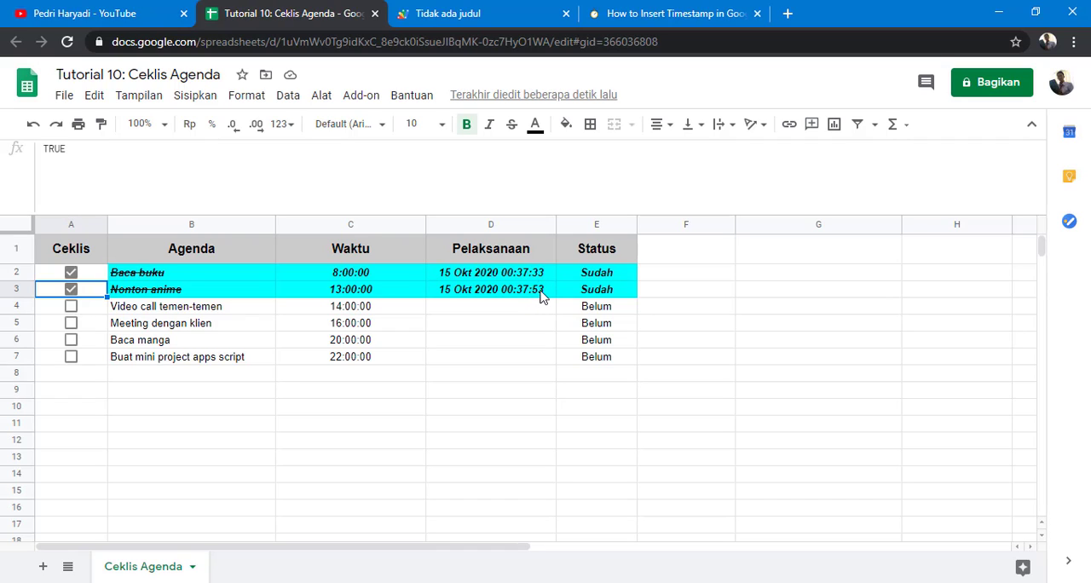
left_click(71, 357)
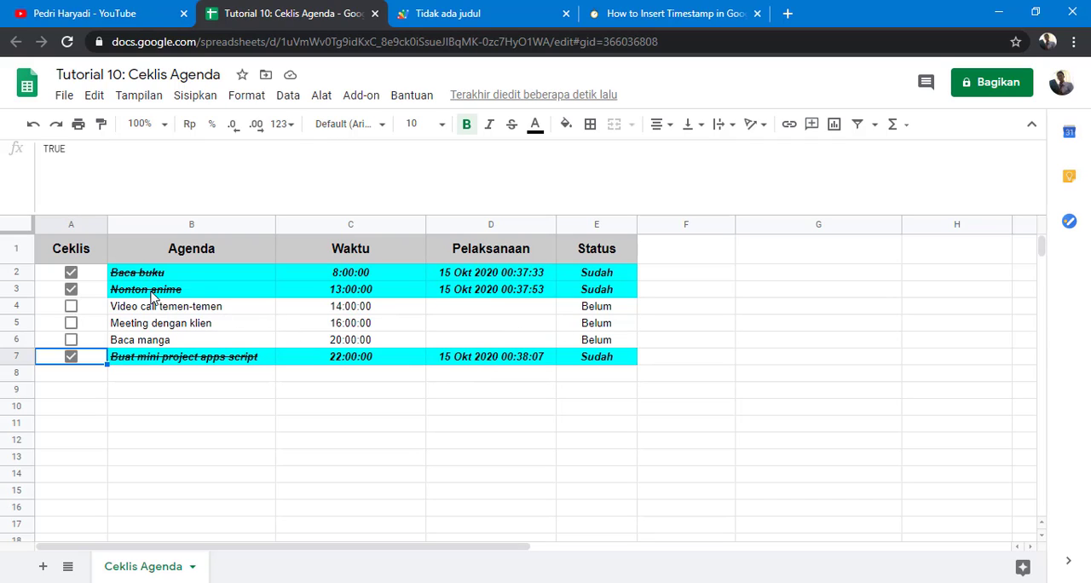
left_click(76, 360)
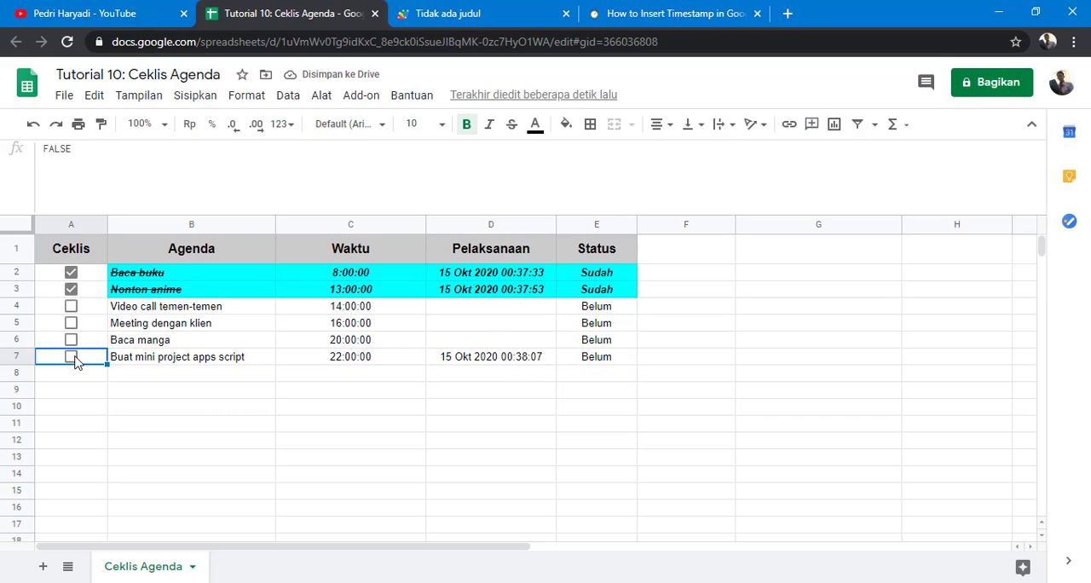
Step: Untick the Nonton anime and Baca buku checkboxes, select the Pelaksanaan timestamps, and return to the script editor
left_click(72, 292)
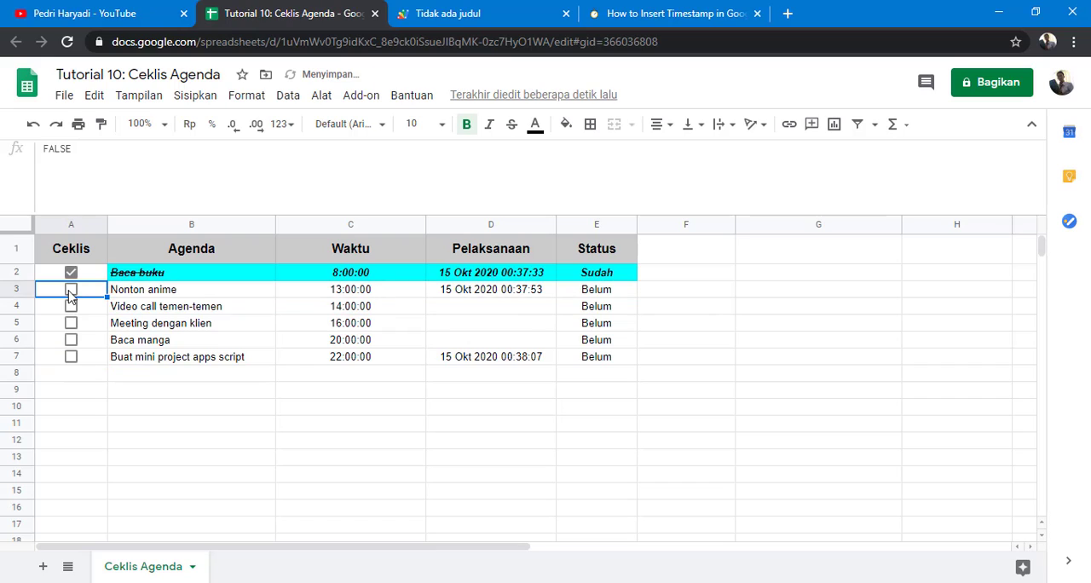
left_click(71, 272)
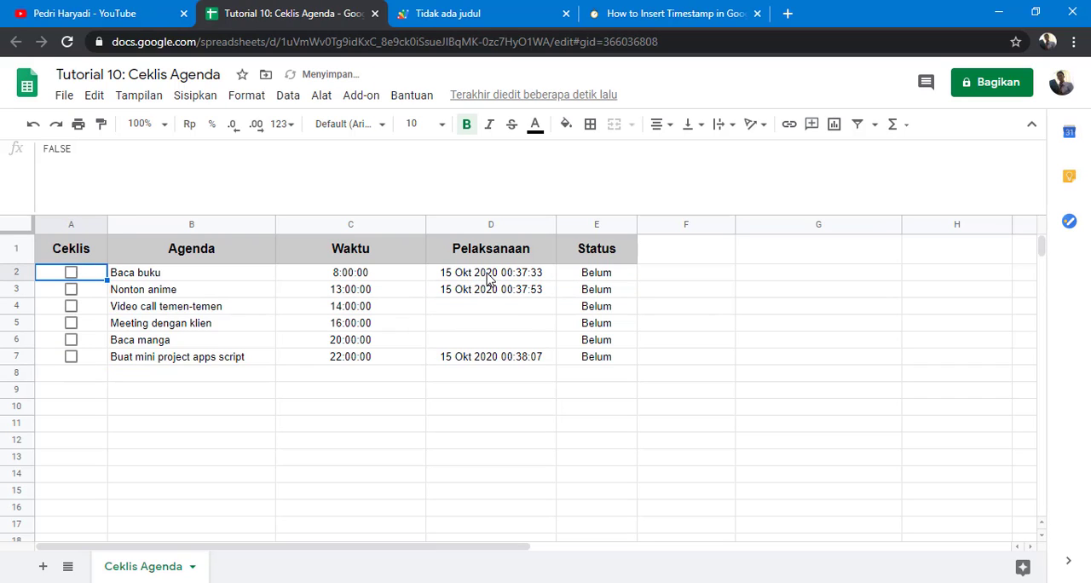
left_click_drag(481, 277, 489, 356)
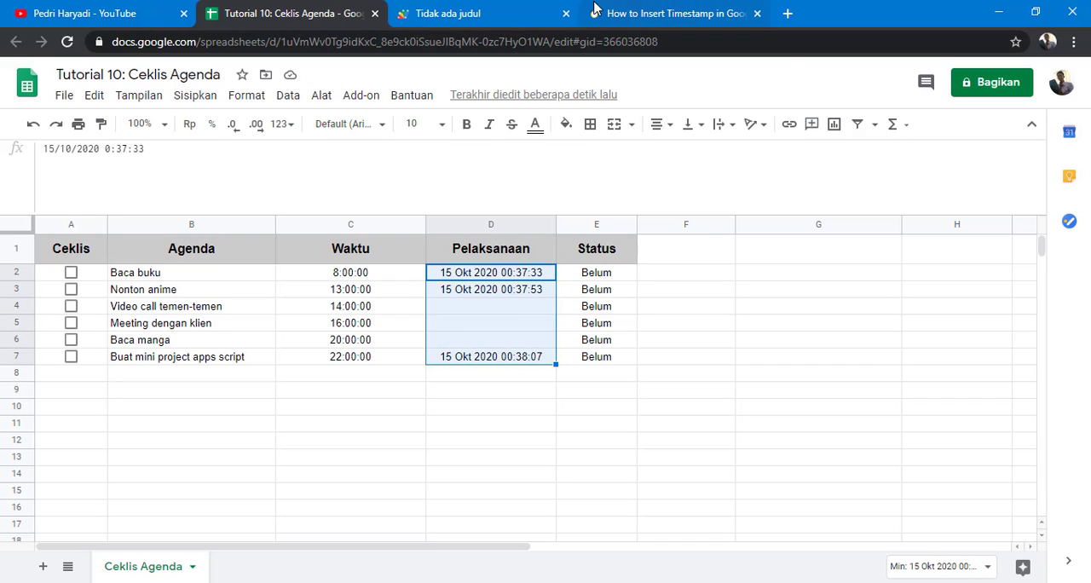
left_click(507, 11)
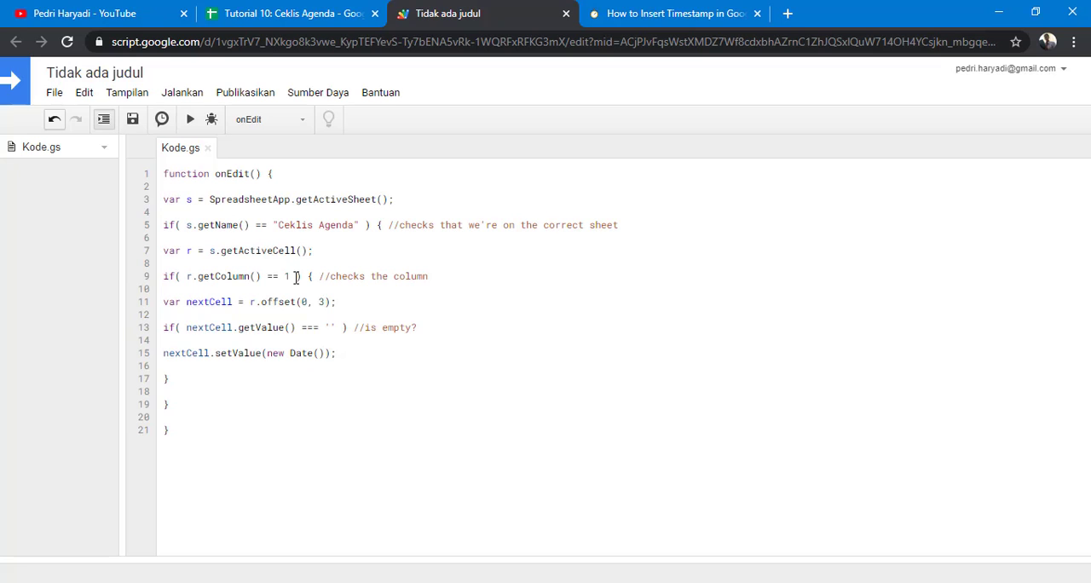
left_click(311, 15)
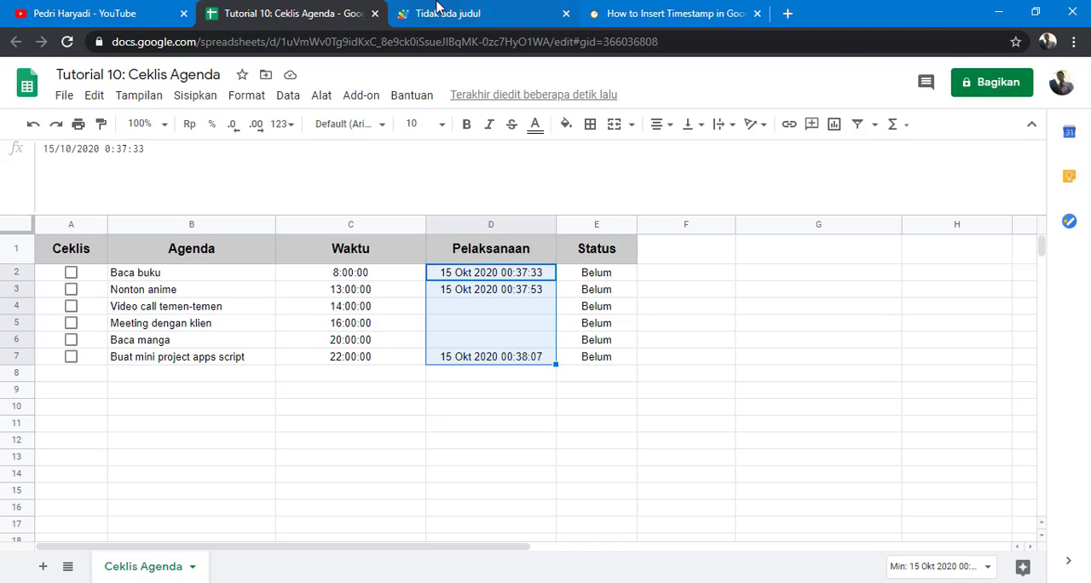
left_click(438, 10)
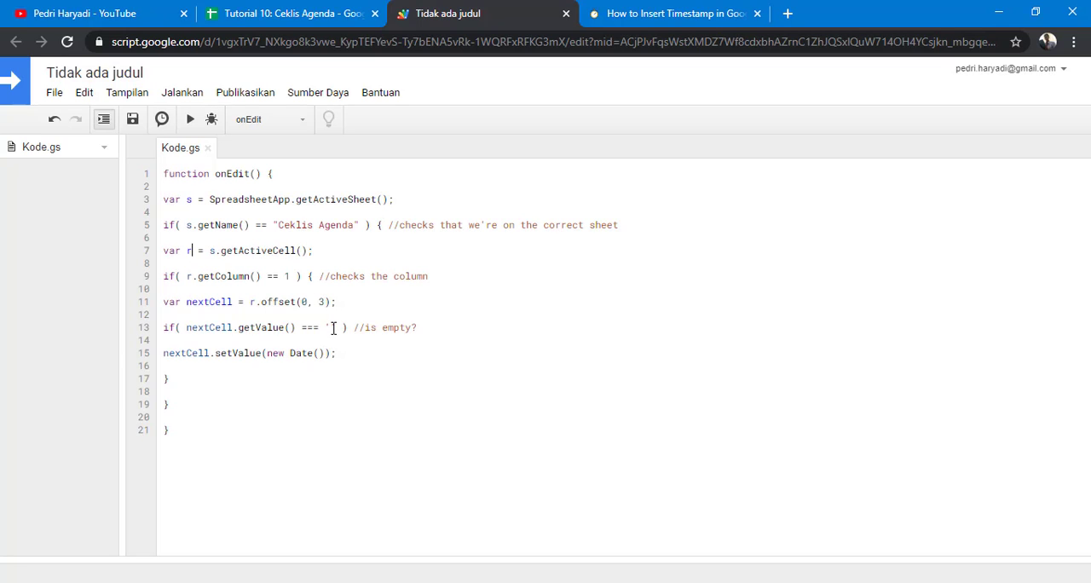
Step: Extend the column check condition to r.getColumn() == 1 && r.getValue() == true and save the script
left_click(296, 275)
type("&&")
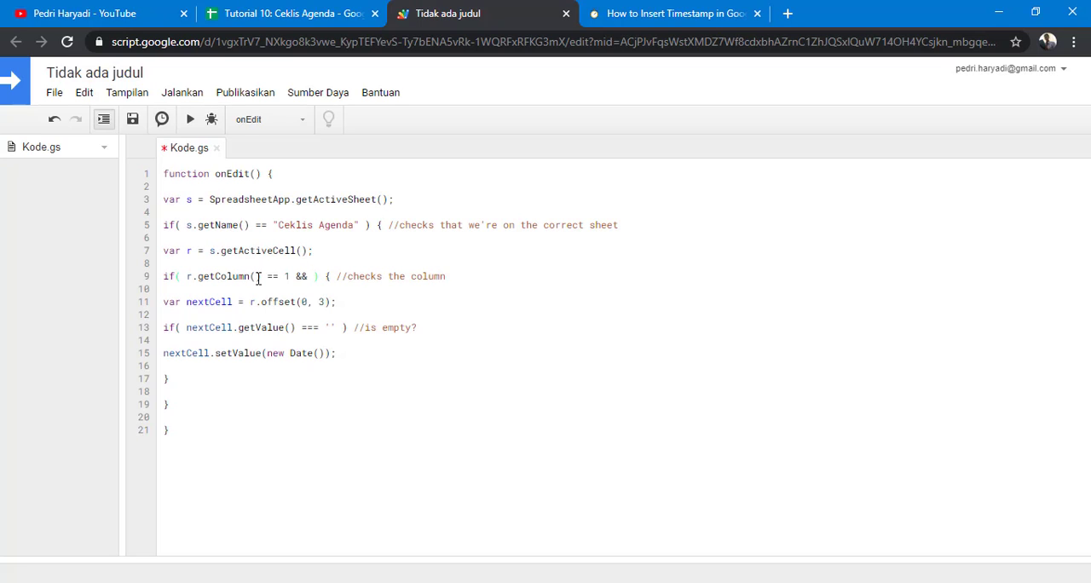
type(" r")
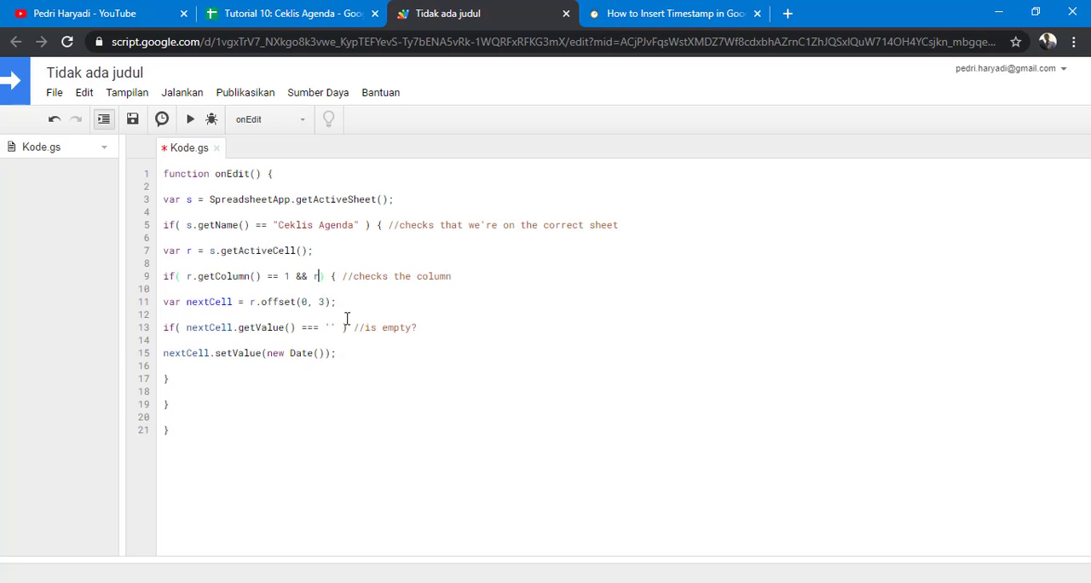
type(".")
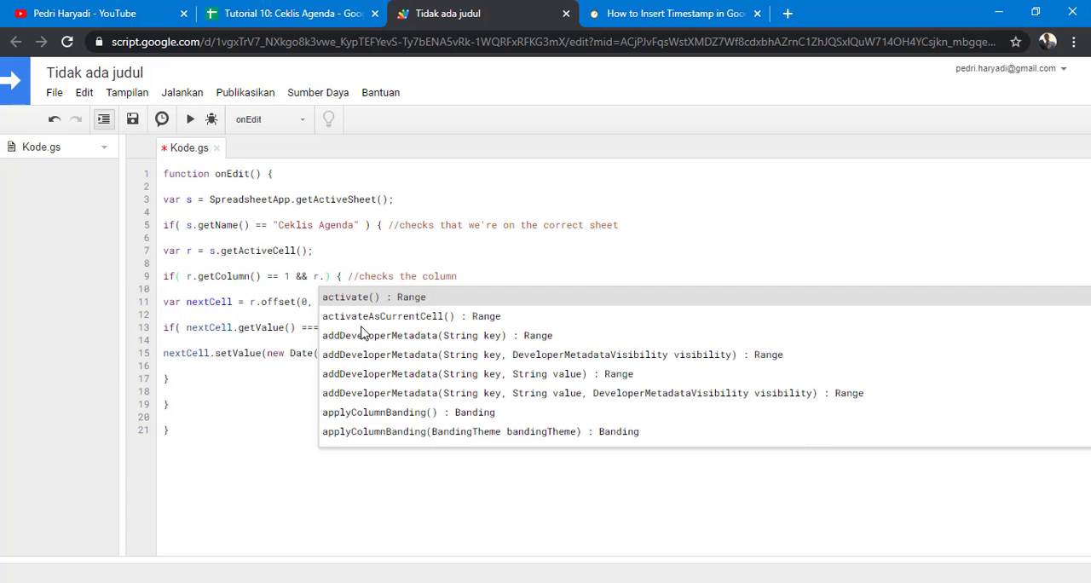
type("get")
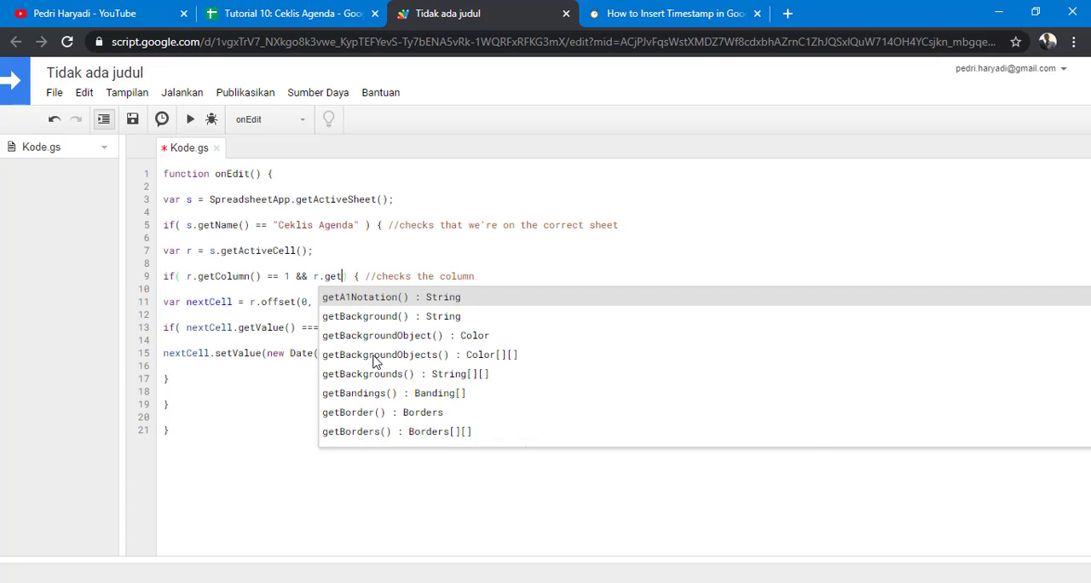
type("V")
left_click(361, 302)
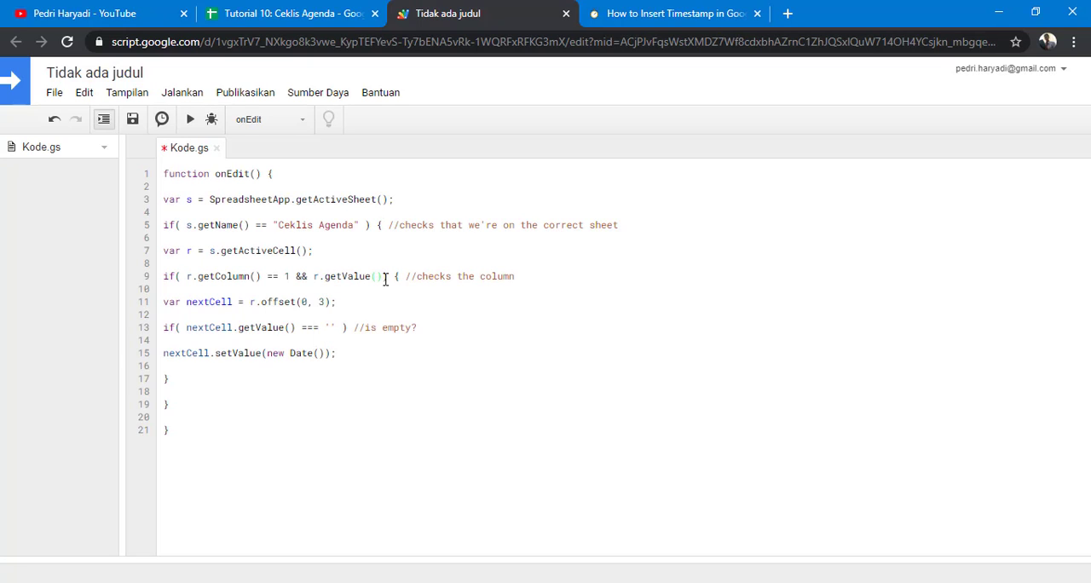
left_click(385, 279)
type(")==")
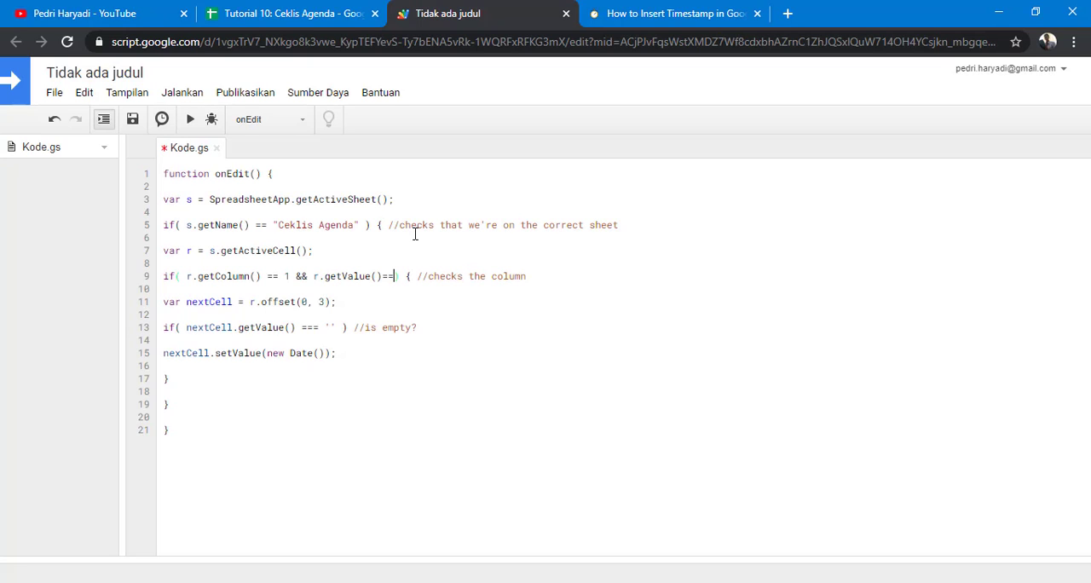
key("Left")
key("Left")
type("==")
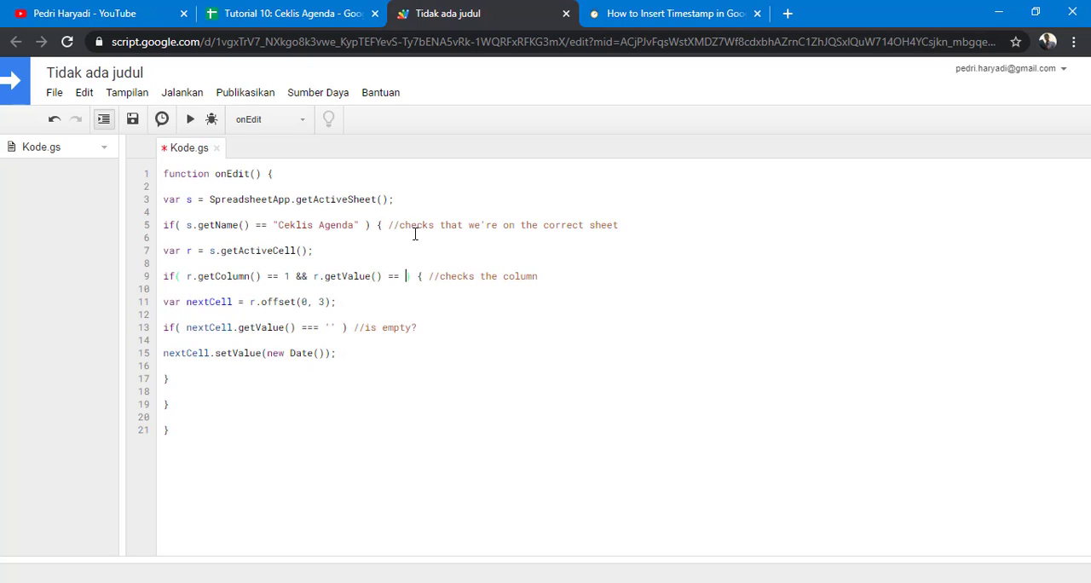
type(" true")
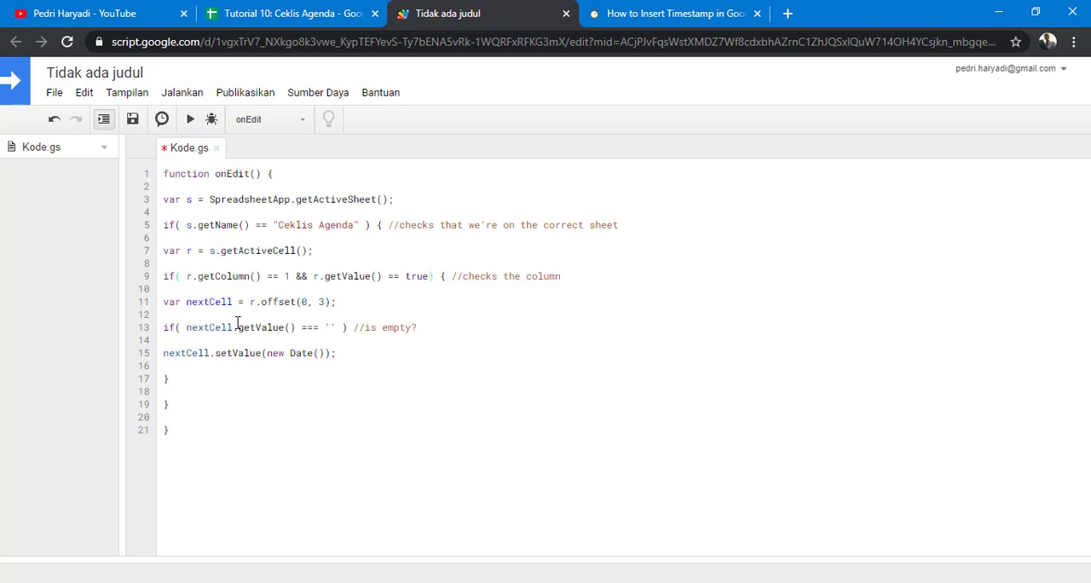
left_click(132, 118)
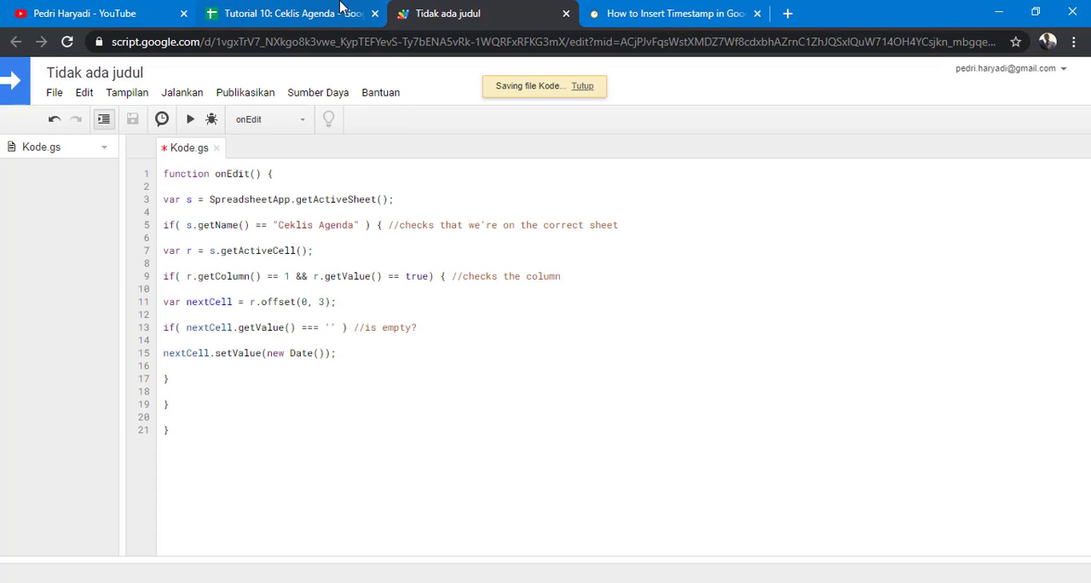
Step: Clear all timestamps from the Pelaksanaan column, cells D2 to D9
left_click(312, 13)
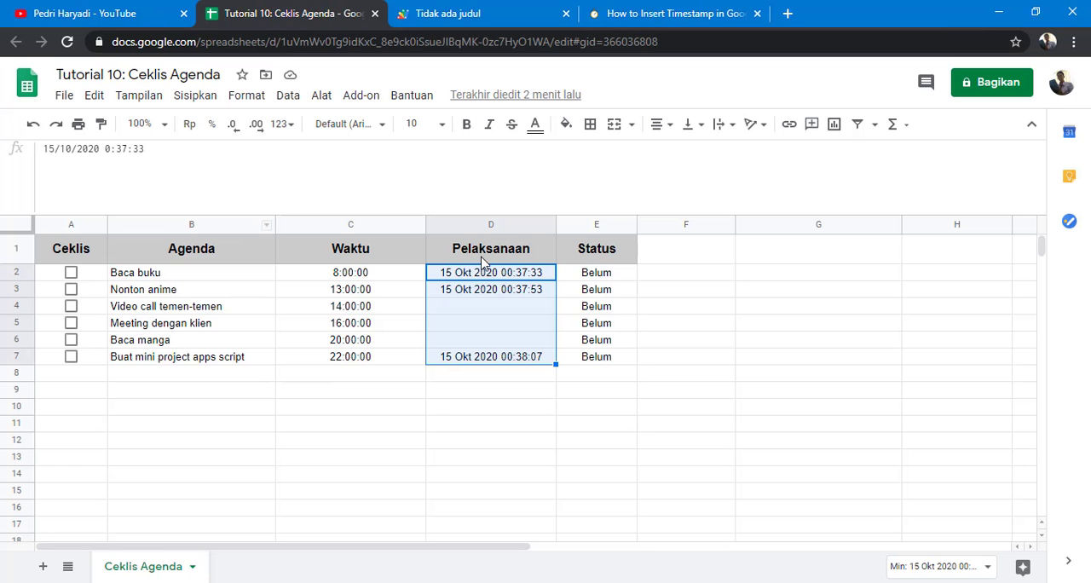
left_click_drag(489, 275, 492, 396)
key("Delete")
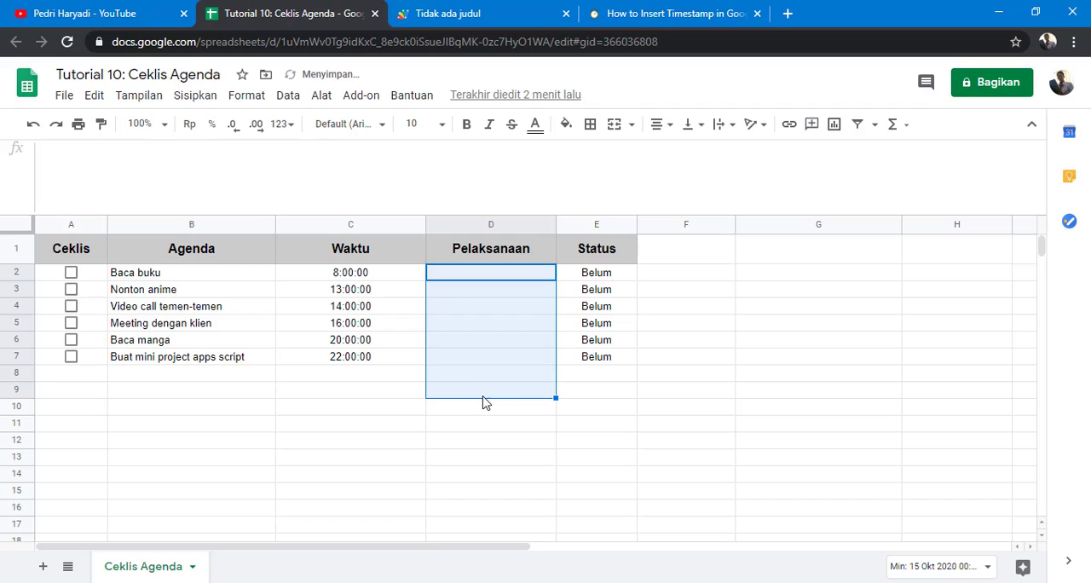
left_click(491, 392)
Step: Test the script by ticking and unticking the Baca buku and Nonton anime checkboxes
left_click(71, 272)
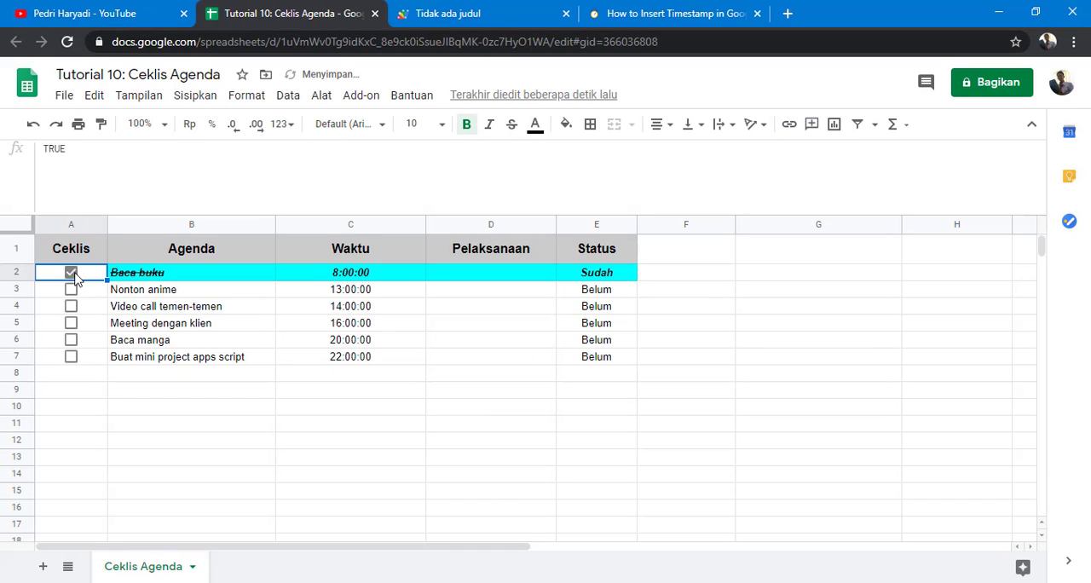
left_click(71, 290)
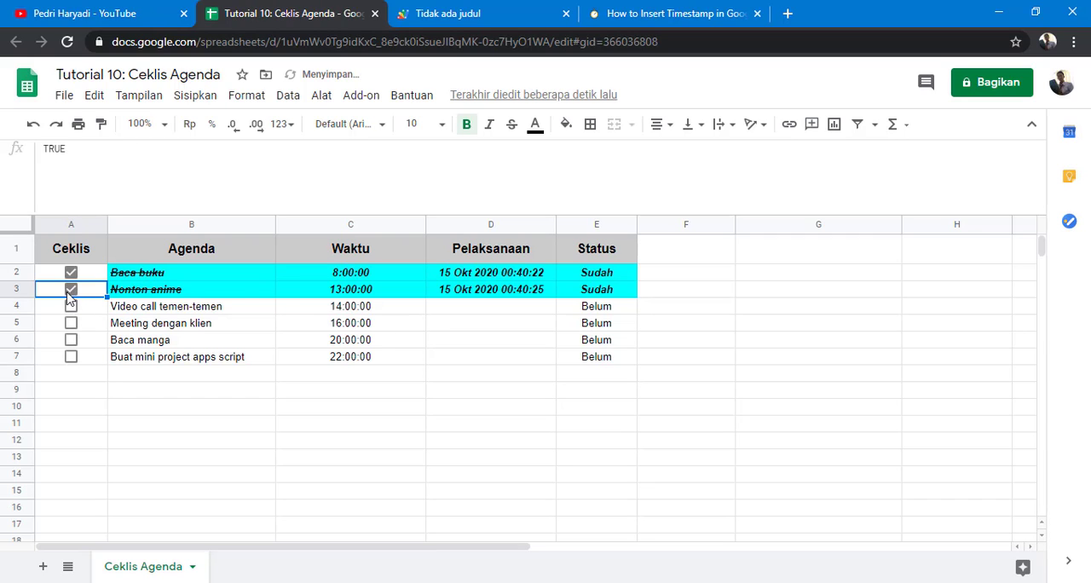
left_click(70, 291)
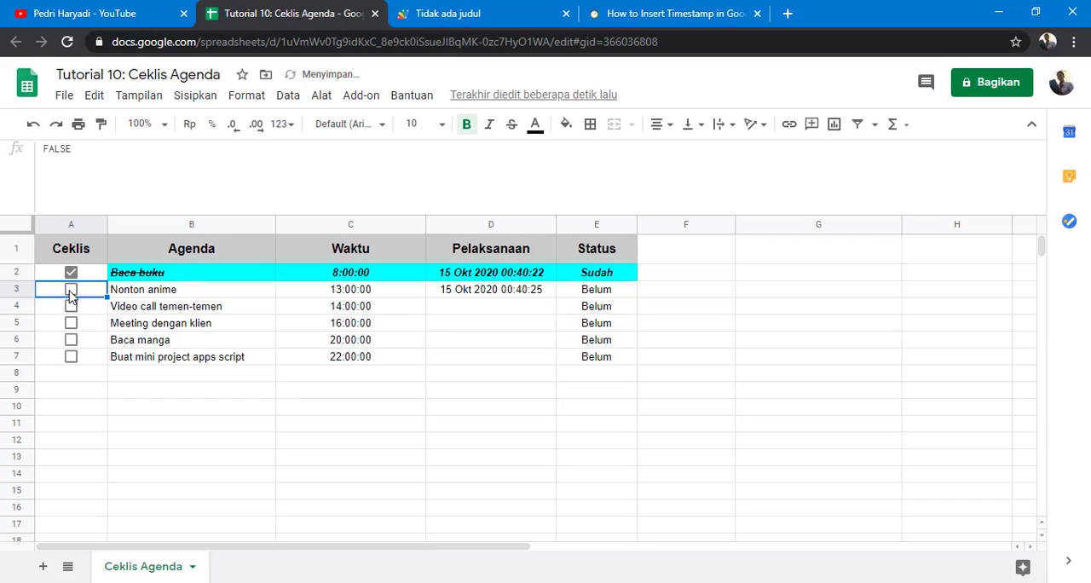
left_click(72, 273)
left_click(72, 289)
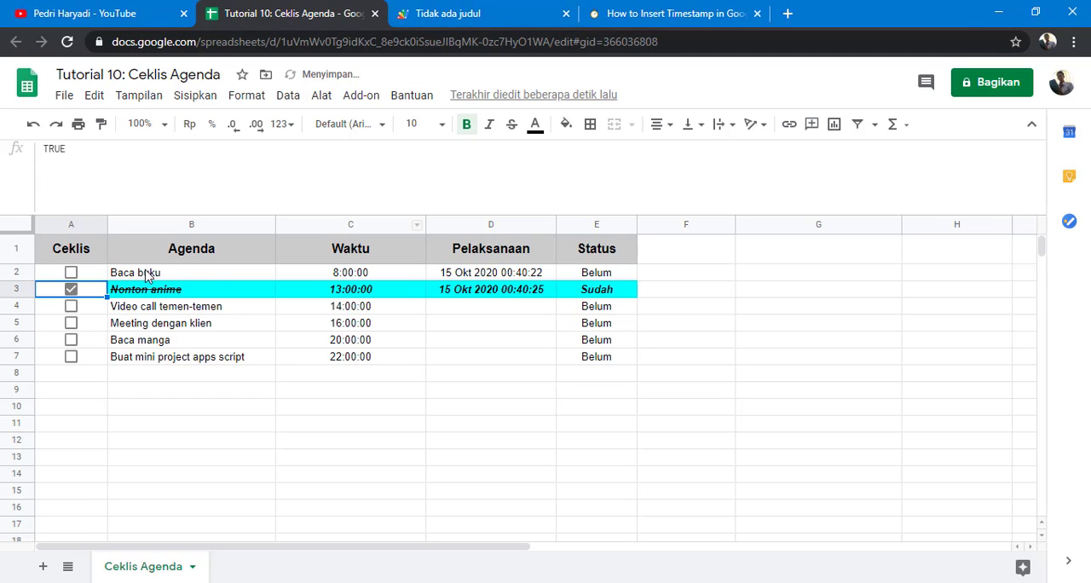
left_click(71, 289)
Step: Clear the test timestamps from Pelaksanaan cells D2 to D4 and return to the script editor
left_click_drag(438, 273, 453, 312)
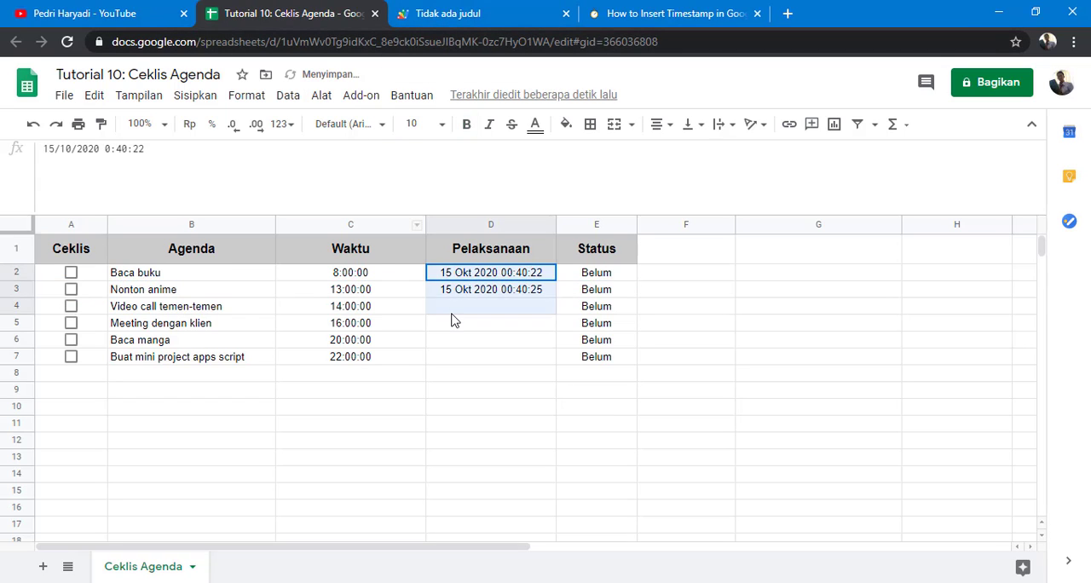
key("Delete")
left_click(543, 274)
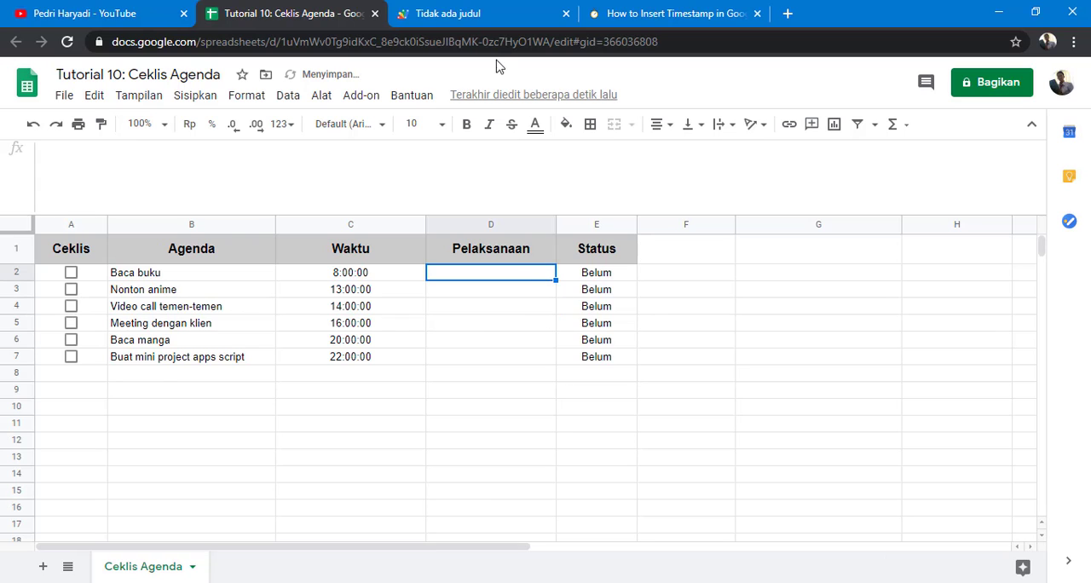
left_click(490, 12)
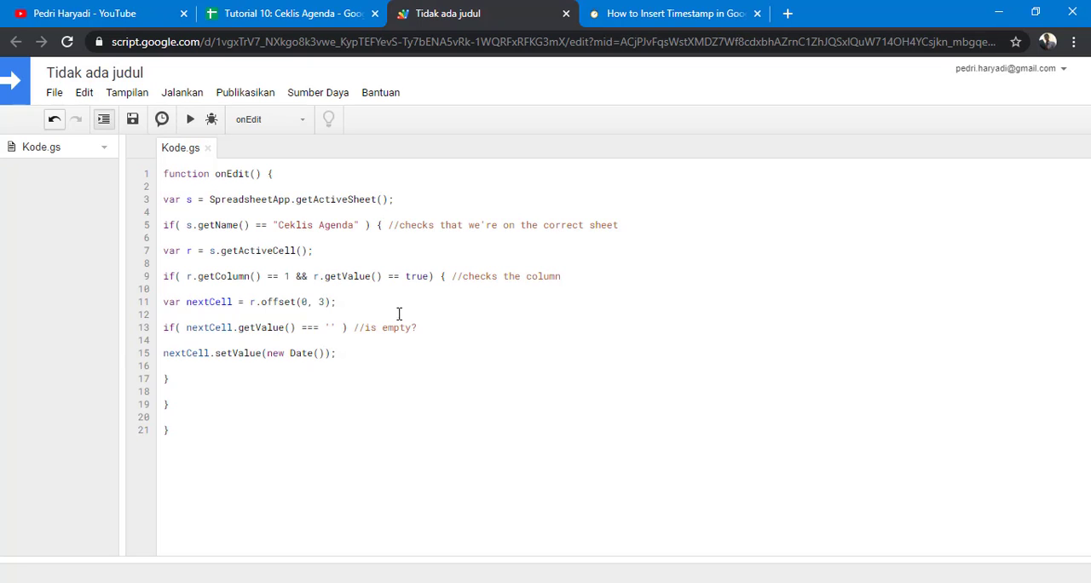
Step: Copy the nextCell.setValue(new Date()); line and paste it directly below the nextCell offset line
left_click(174, 276)
left_click(173, 327)
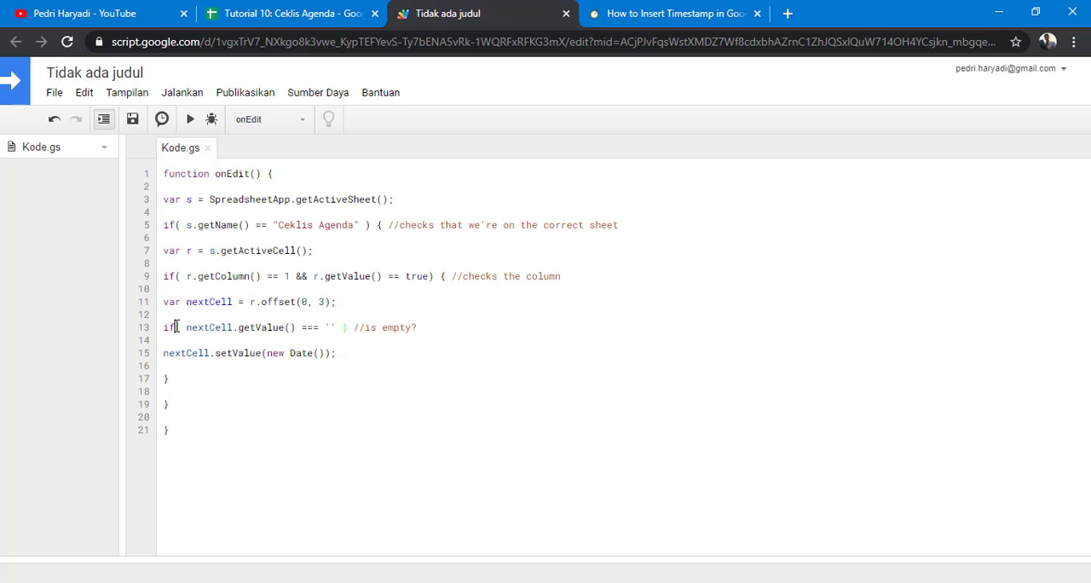
left_click(175, 277)
left_click_drag(338, 353, 128, 357)
key("ctrl+c")
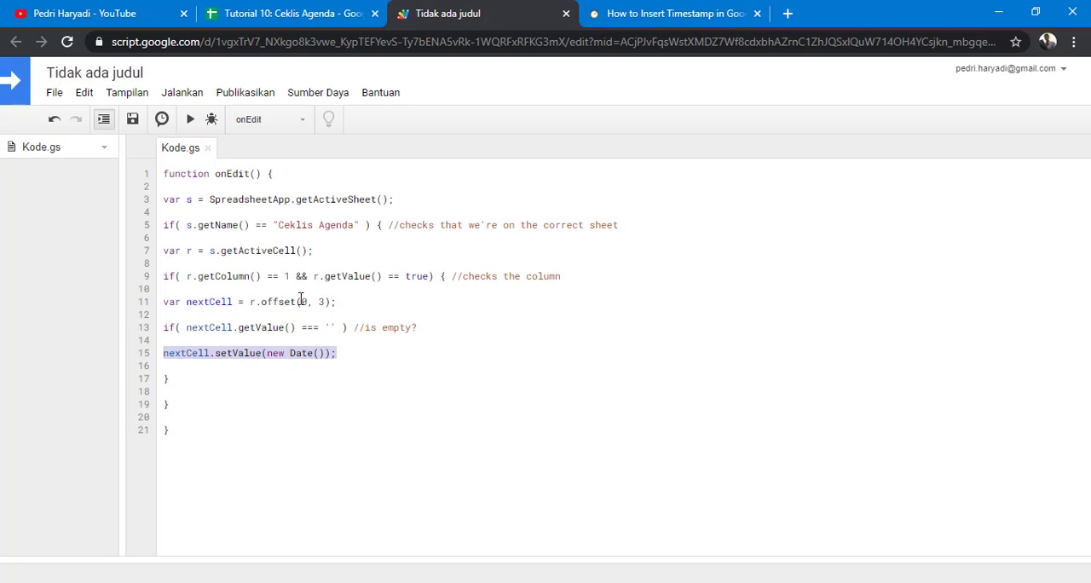
left_click(340, 302)
key("Return")
key("BackSpace")
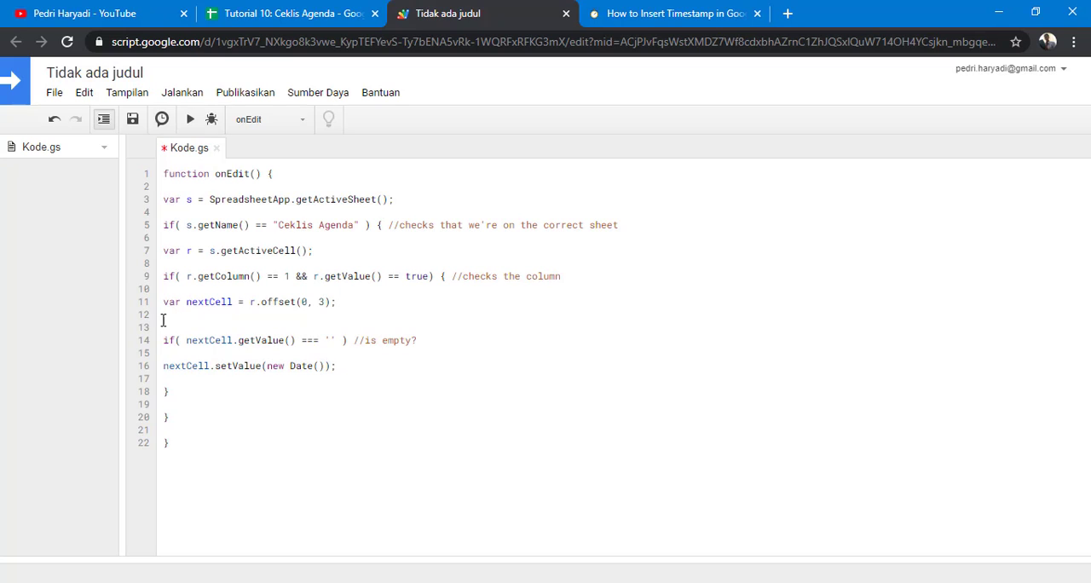
key("Return")
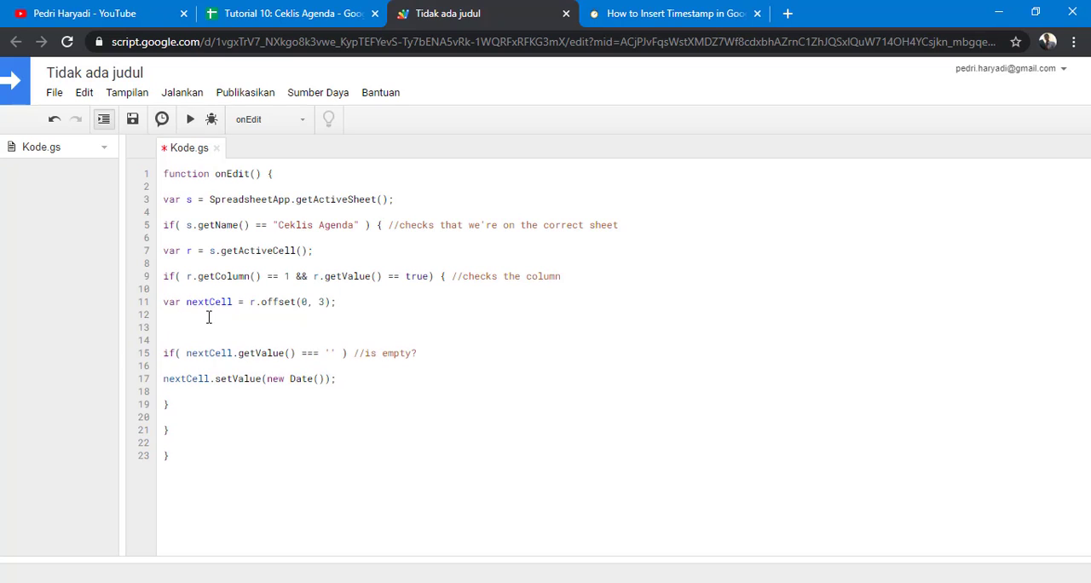
key("ctrl+v")
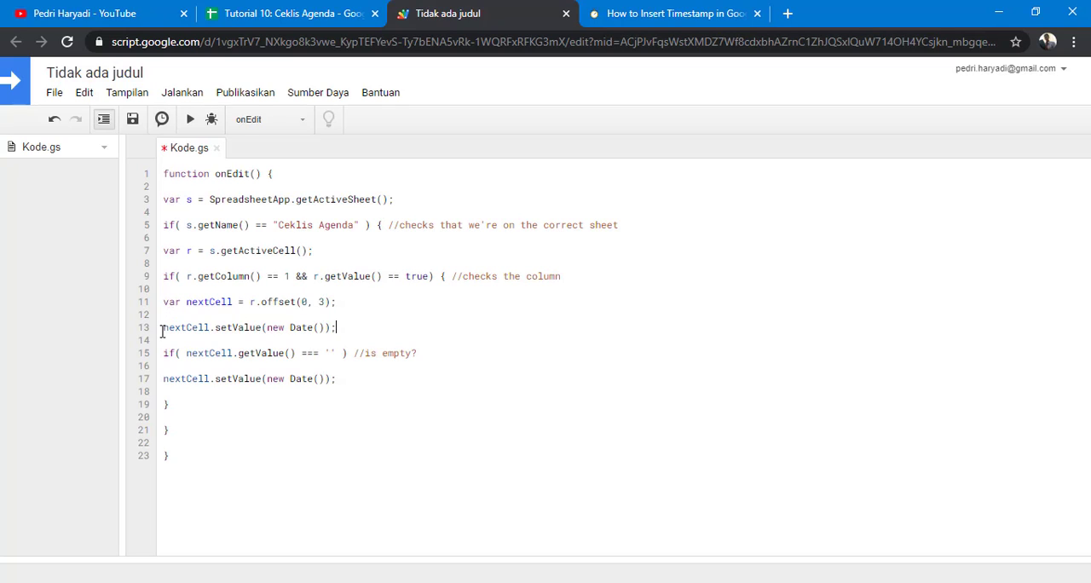
Step: Replace the empty-cell check with the copied condition r.getColumn() == 1 && r.getValue() == false
left_click_drag(162, 327, 332, 324)
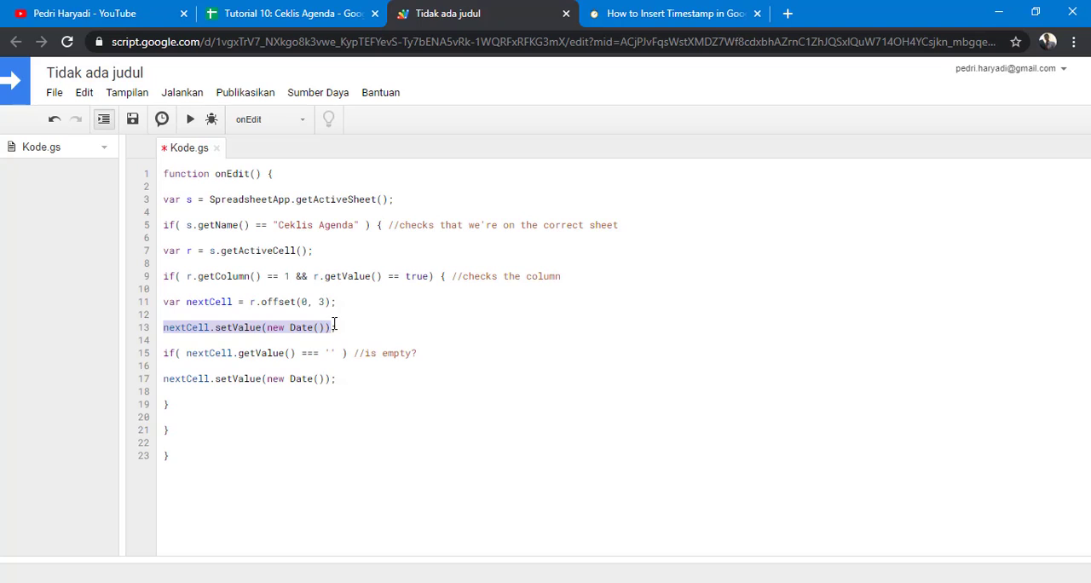
left_click(341, 326)
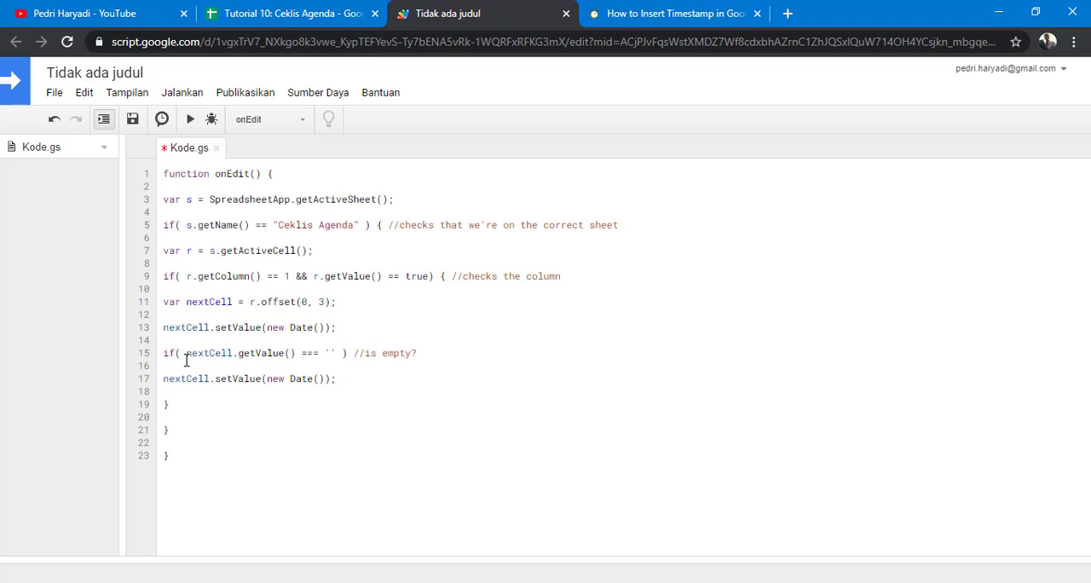
left_click_drag(186, 276, 251, 276)
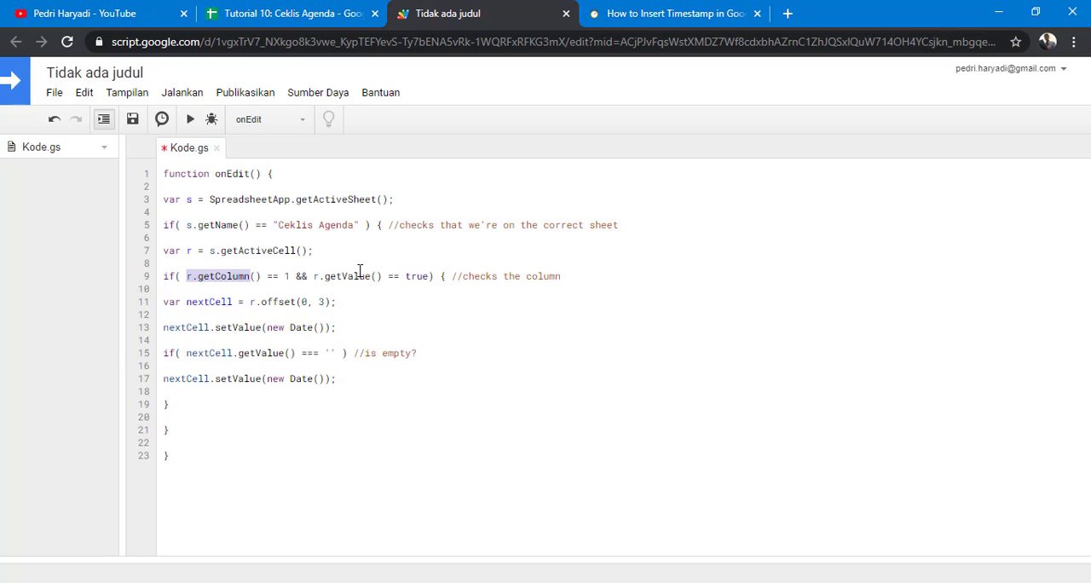
left_click_drag(359, 271, 430, 276)
key("ctrl+c")
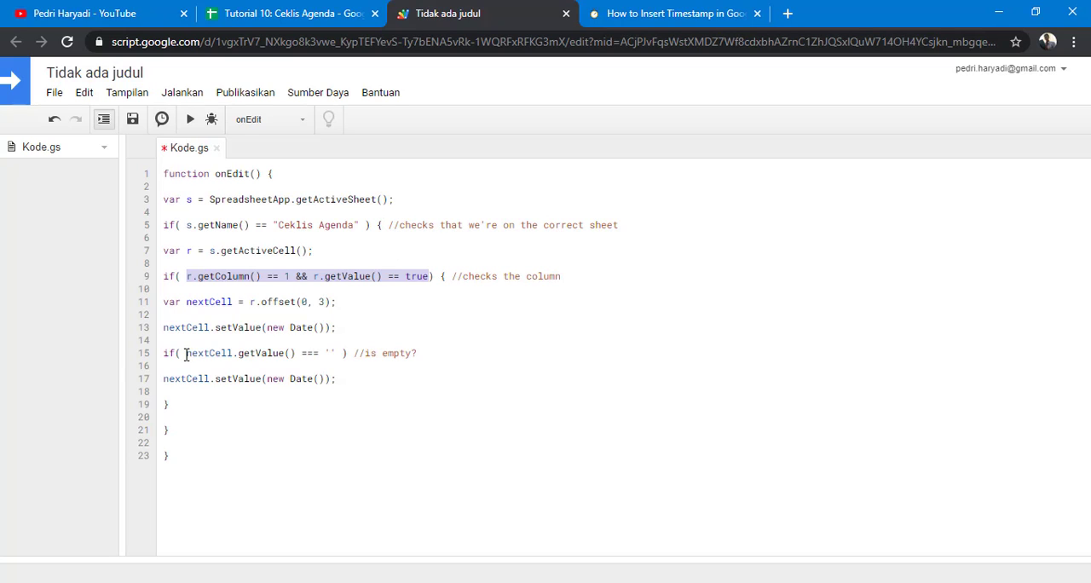
left_click_drag(186, 355, 340, 353)
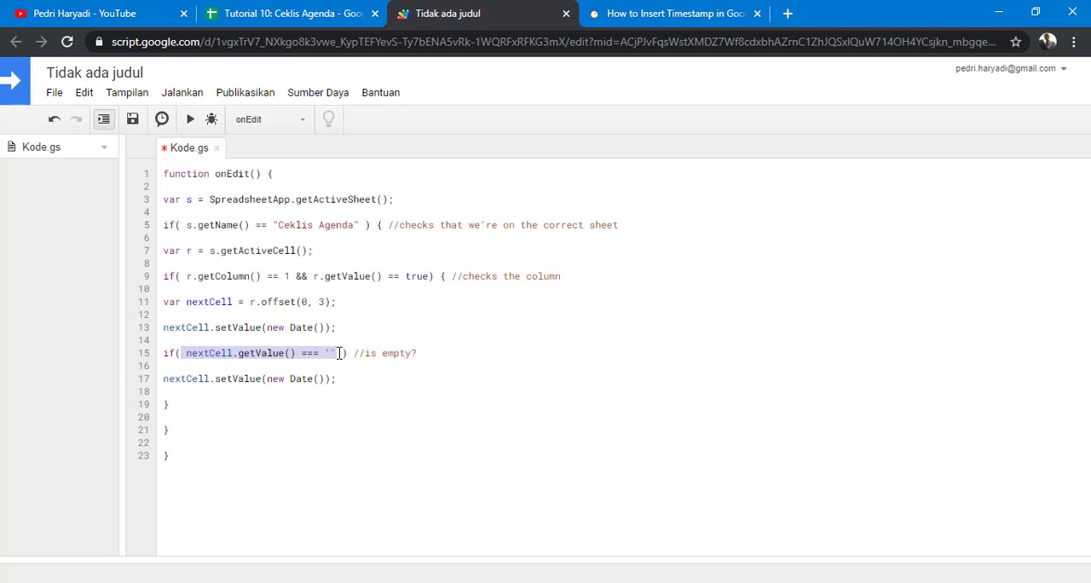
key("ctrl+v")
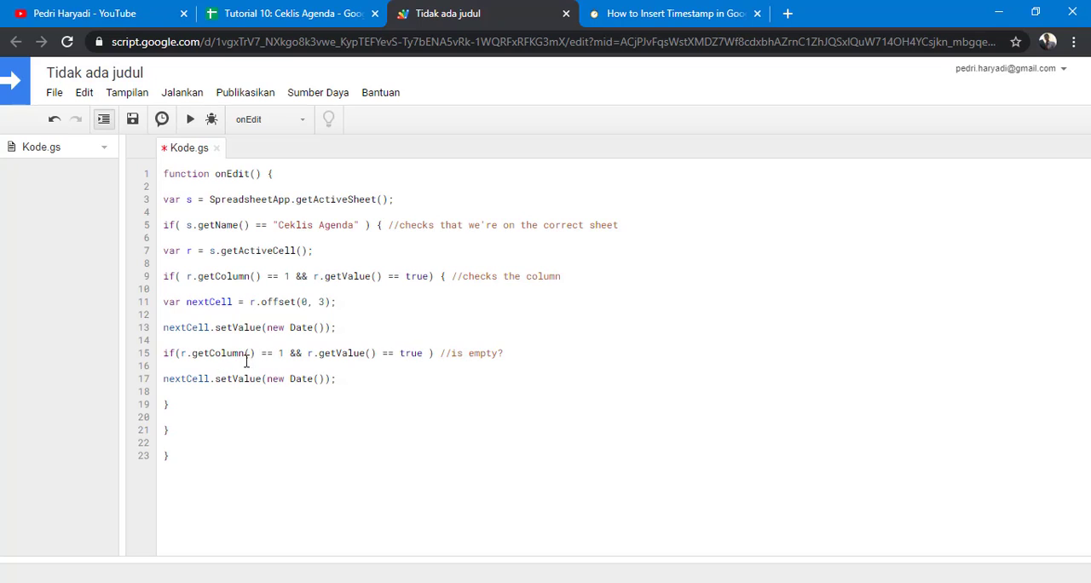
double_click(407, 352)
type("false")
Step: Replace the copied setValue line under the false condition with the var nextCell = r.offset(0, 3); line and add blank lines below
left_click_drag(349, 301, 165, 303)
key("ctrl+c")
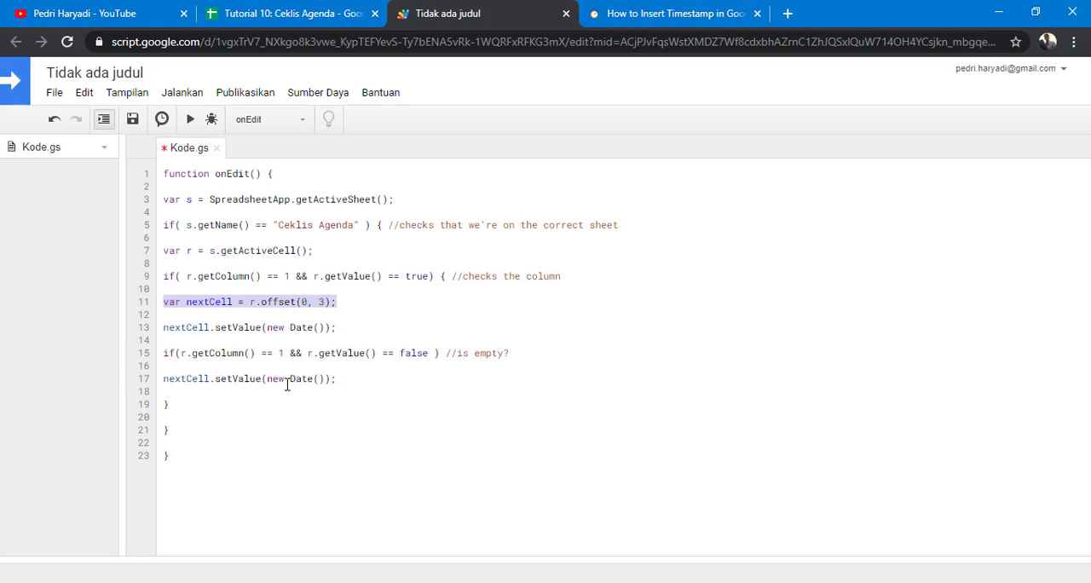
left_click_drag(338, 377, 132, 382)
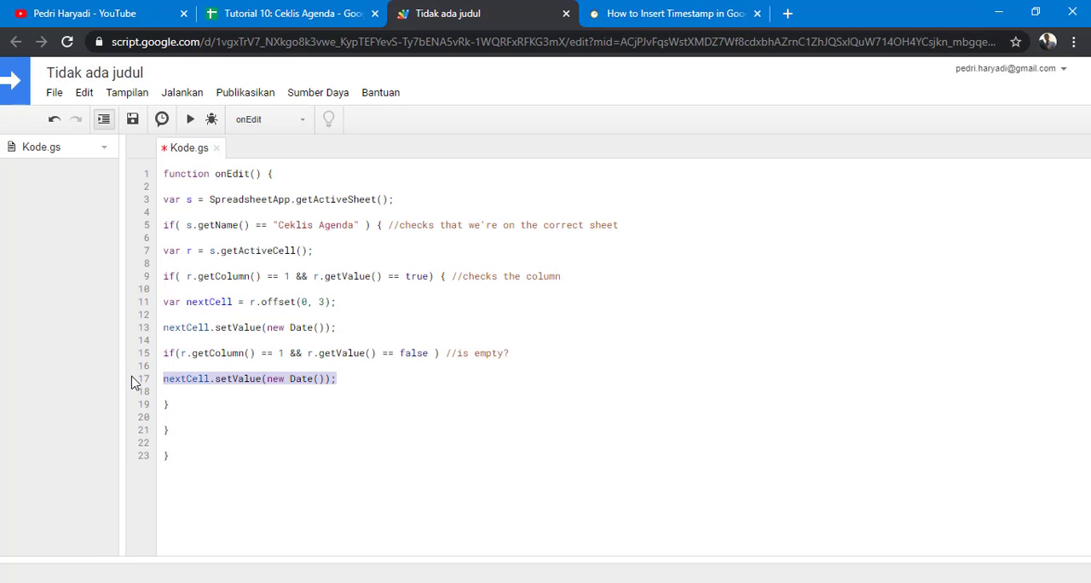
key("ctrl+v")
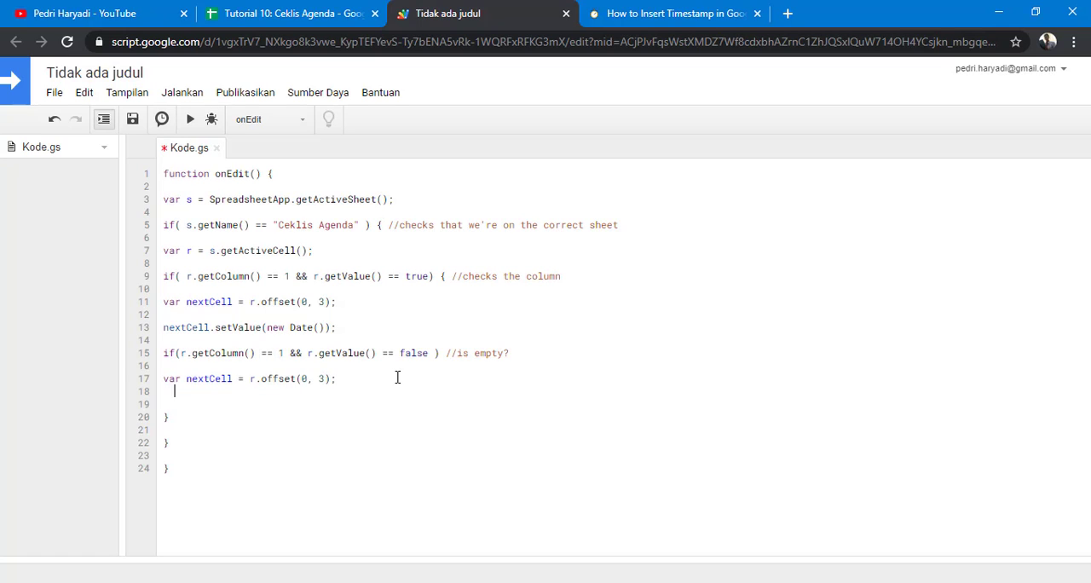
key("Return")
key("Return")
Step: Paste the nextCell.setValue line below it, change its argument to an empty string "", and save the script
left_click_drag(337, 327, 149, 336)
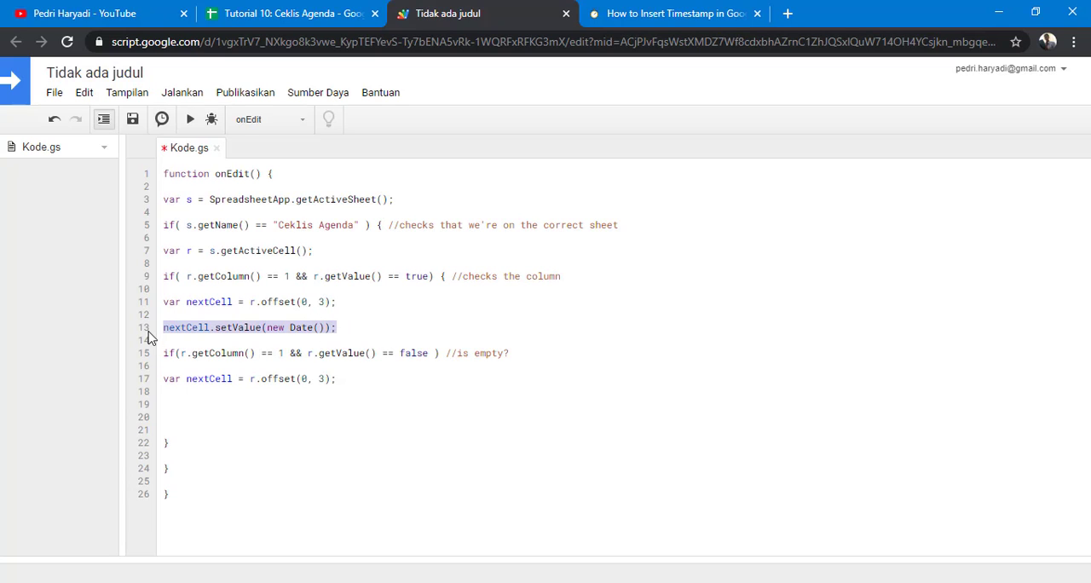
key("ctrl+c")
left_click(168, 404)
key("ctrl+v")
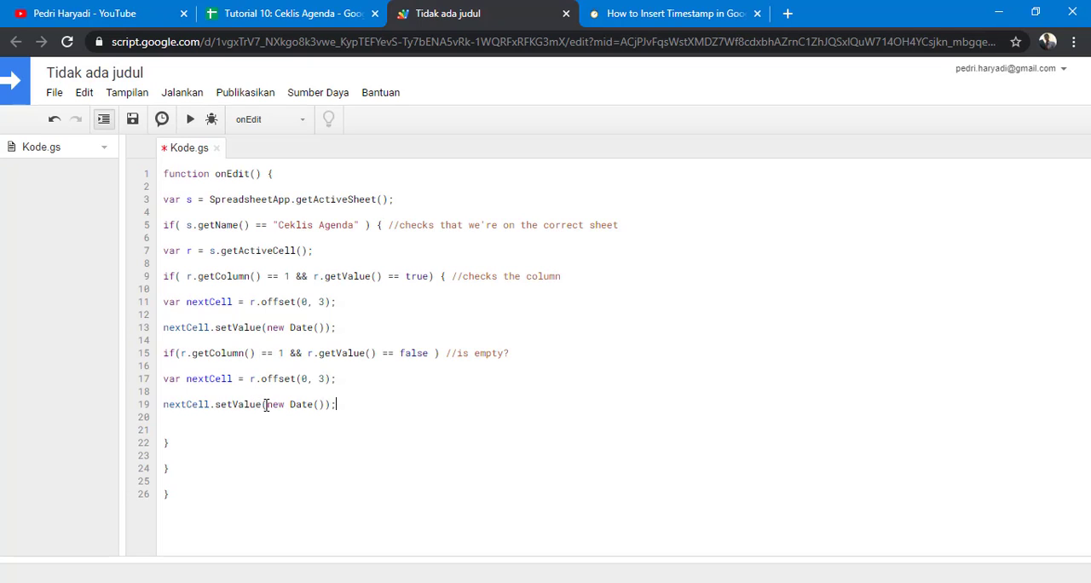
left_click_drag(268, 404, 326, 400)
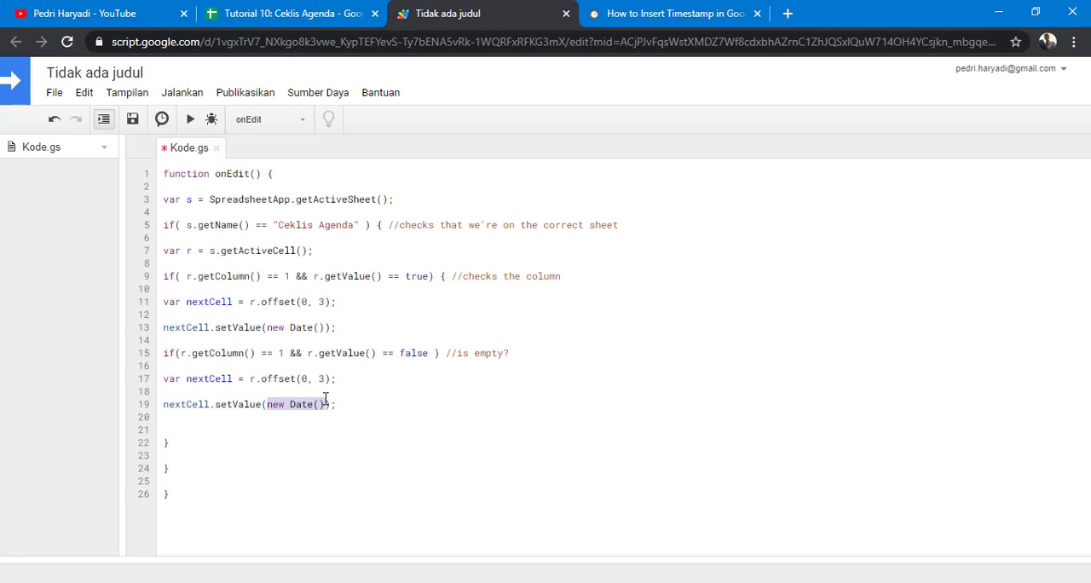
type("\"")
key("ctrl+s")
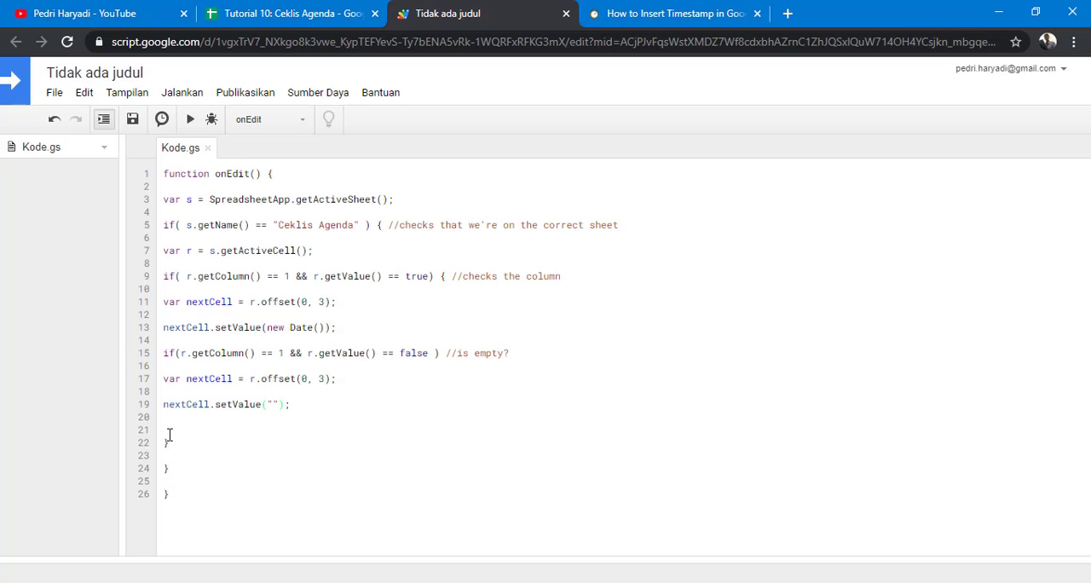
Step: Turn the false condition into an else if block by adding } else before it and { after it, then save
left_click(445, 277)
left_click(162, 357)
type("}els")
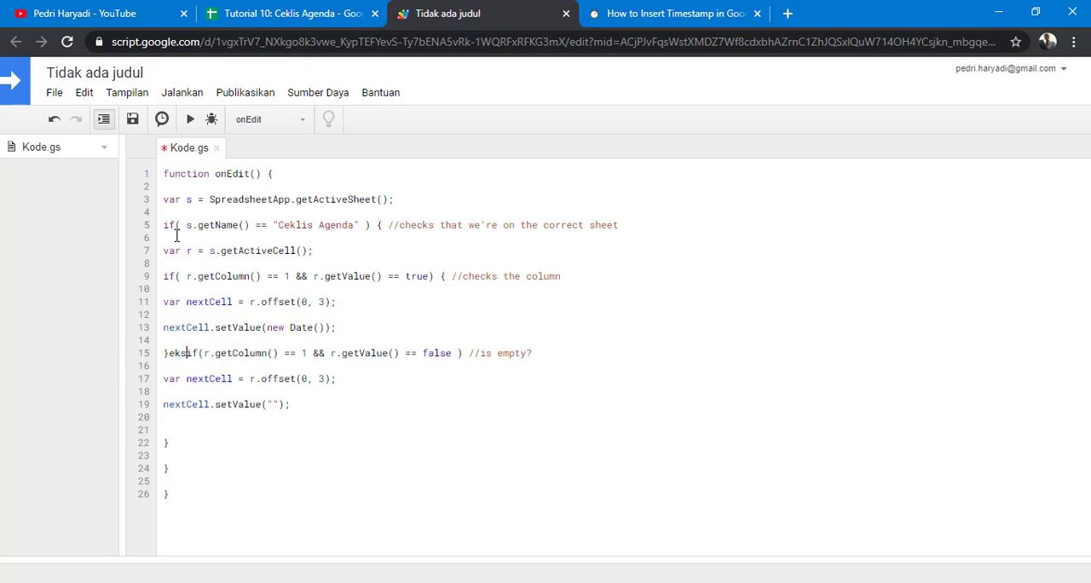
type("lse")
key("BackSpace")
key("BackSpace")
key("BackSpace")
key("BackSpace")
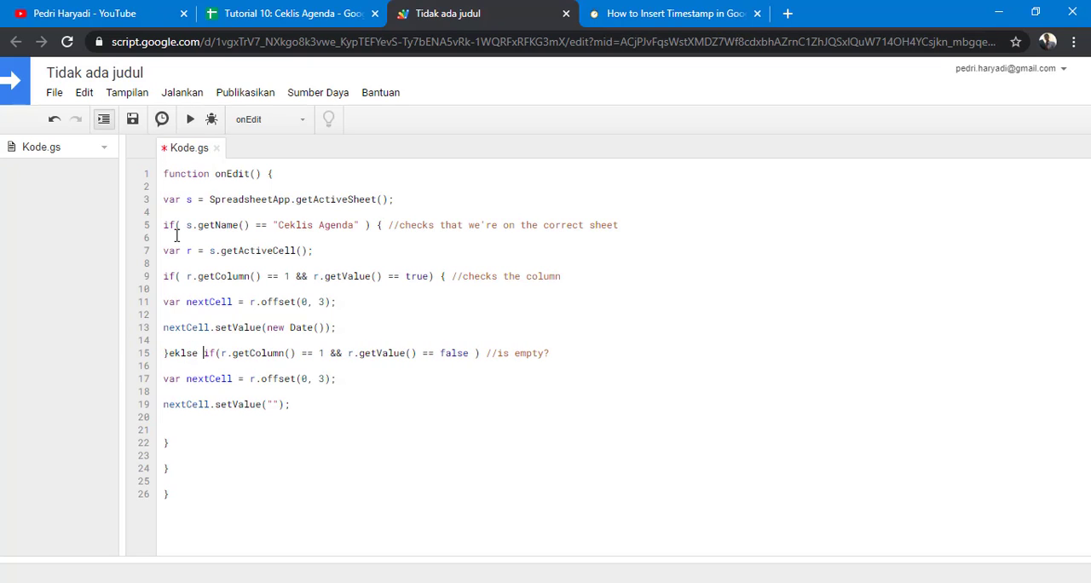
type("lse")
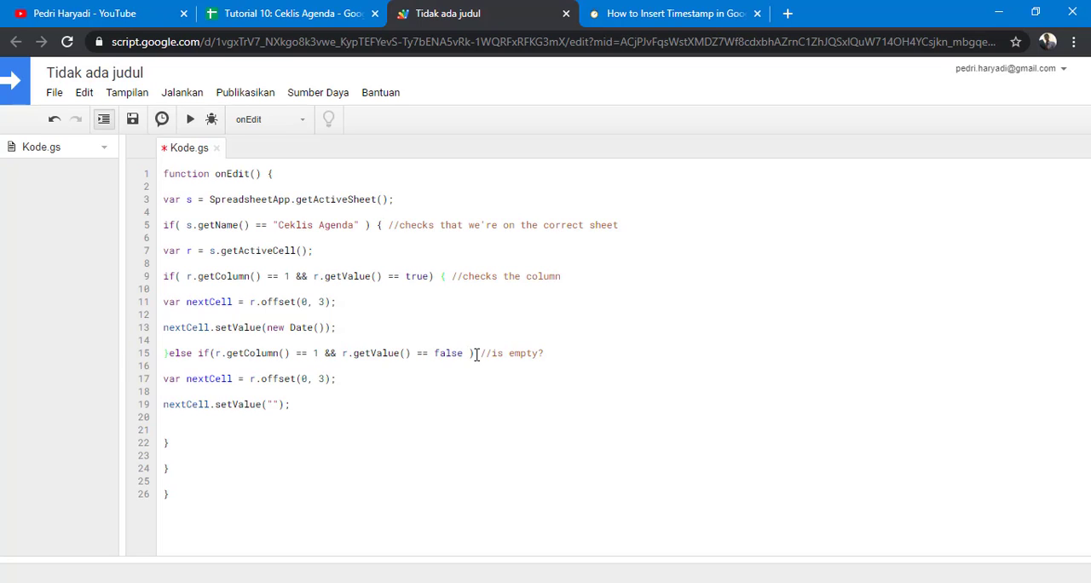
type("{")
left_click(132, 119)
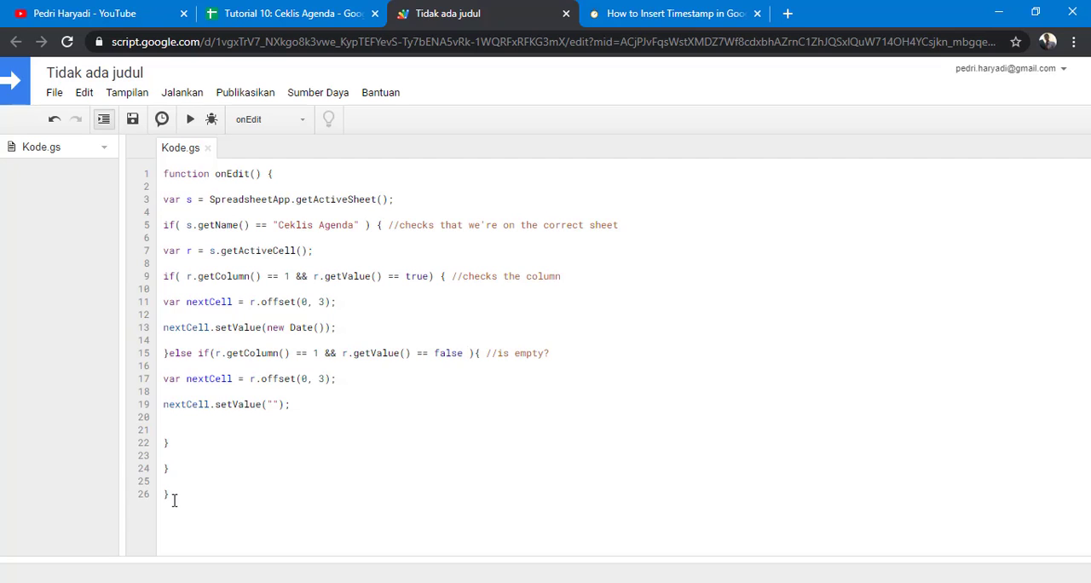
Step: Test the script by ticking Baca buku, Nonton anime and Buat mini project apps script, unticking them, then ticking and unticking Baca buku
left_click_drag(174, 500, 139, 161)
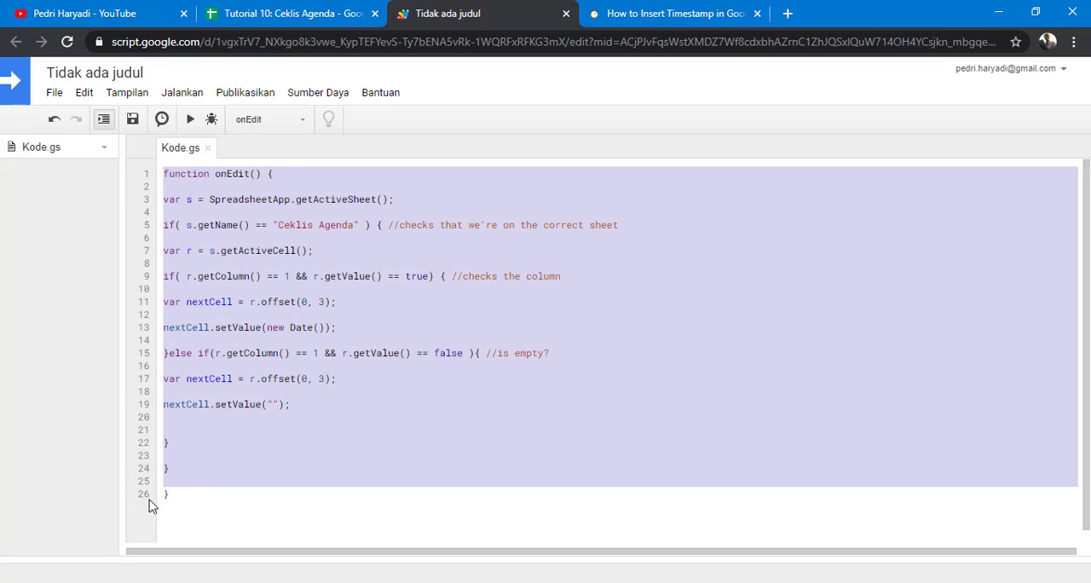
left_click(170, 495)
left_click(298, 13)
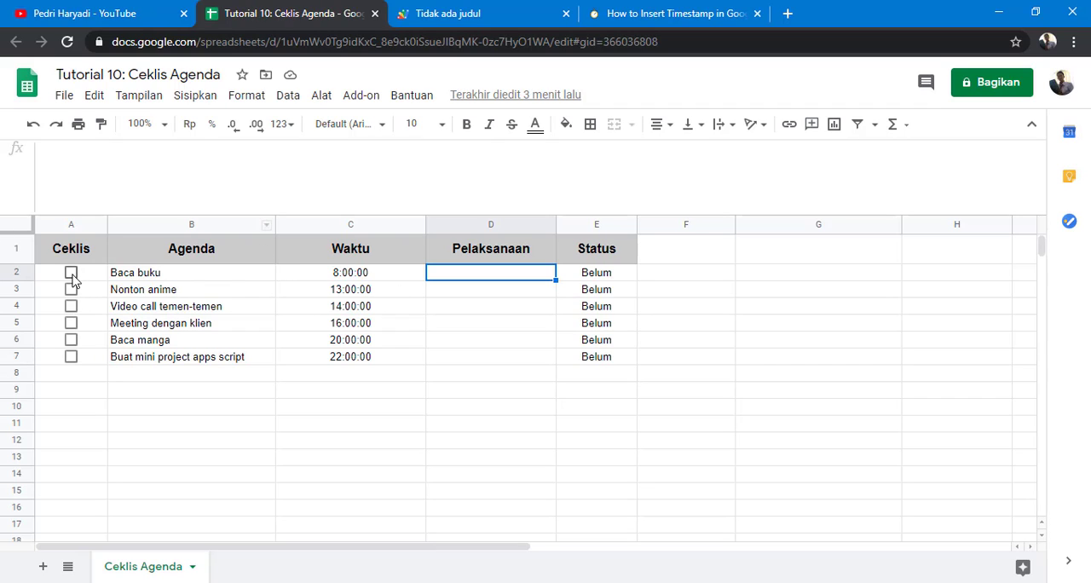
left_click(70, 273)
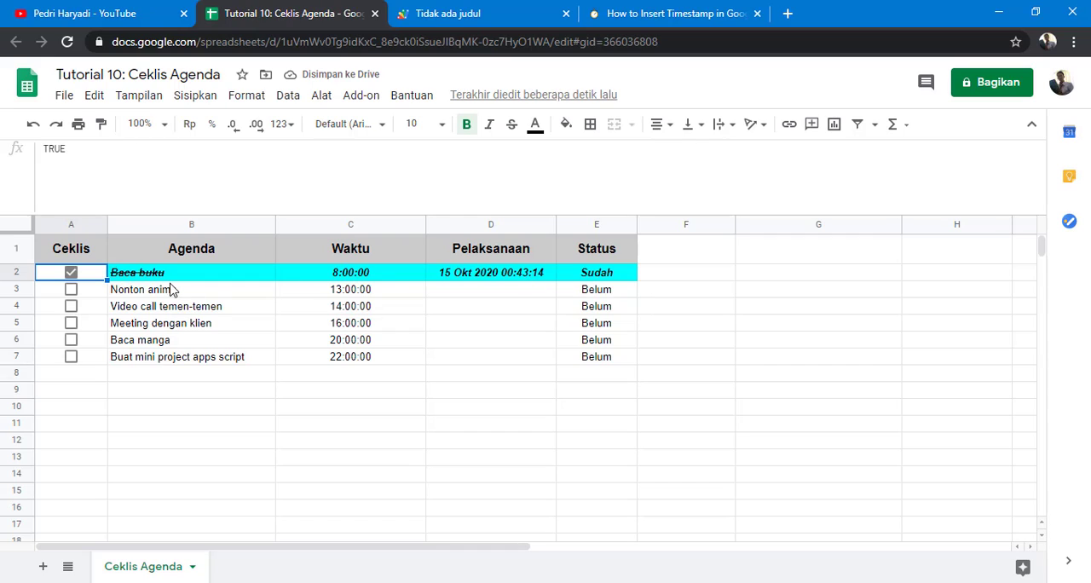
left_click(71, 290)
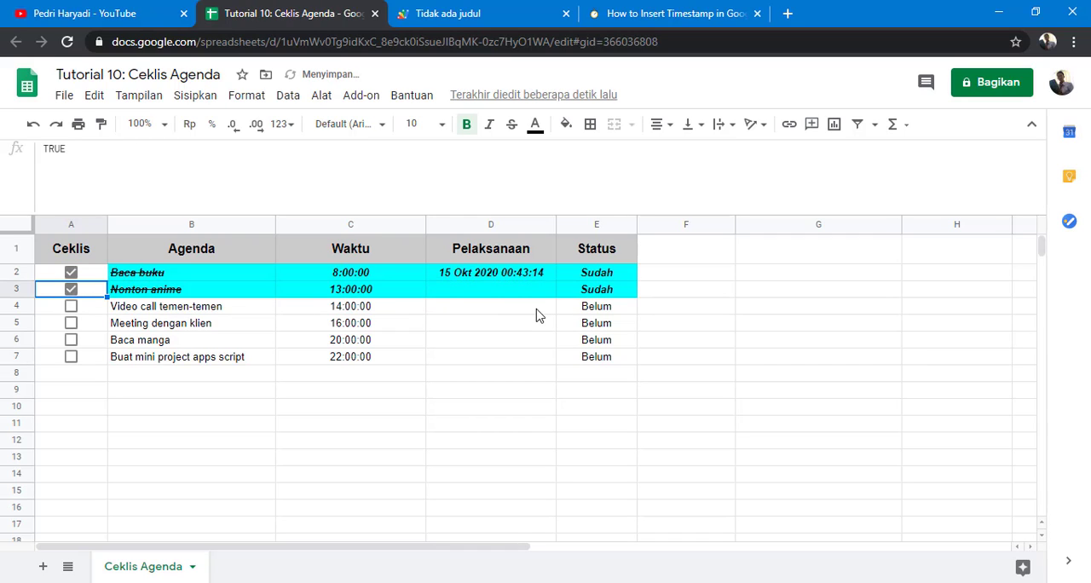
left_click(70, 356)
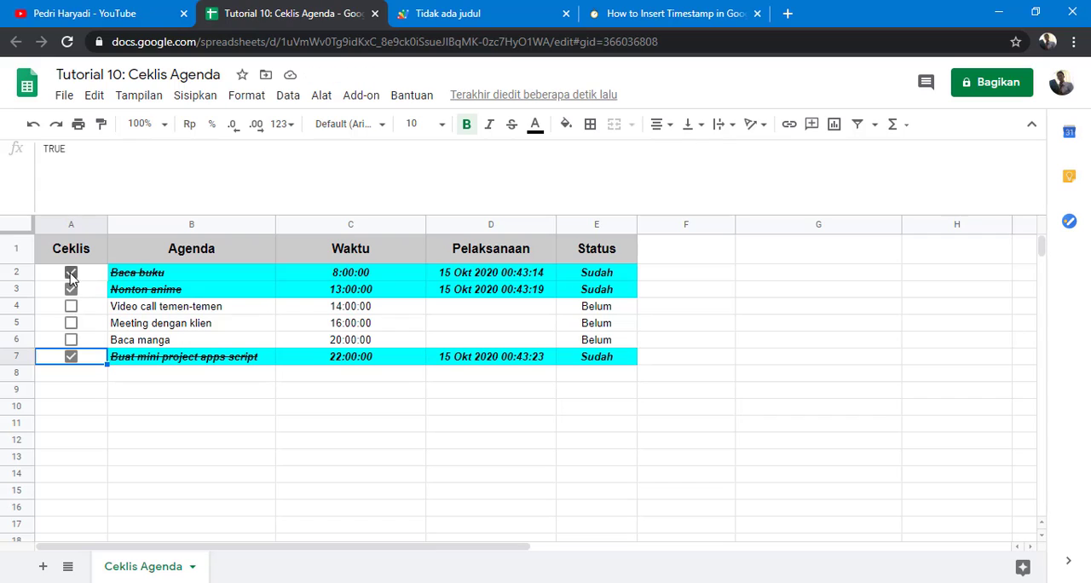
left_click(70, 272)
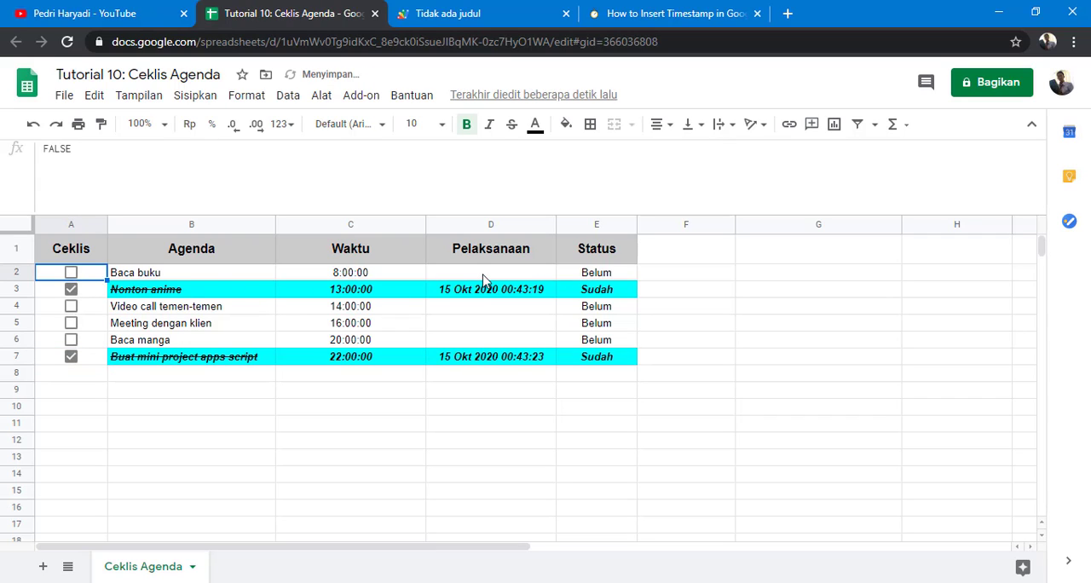
left_click(72, 289)
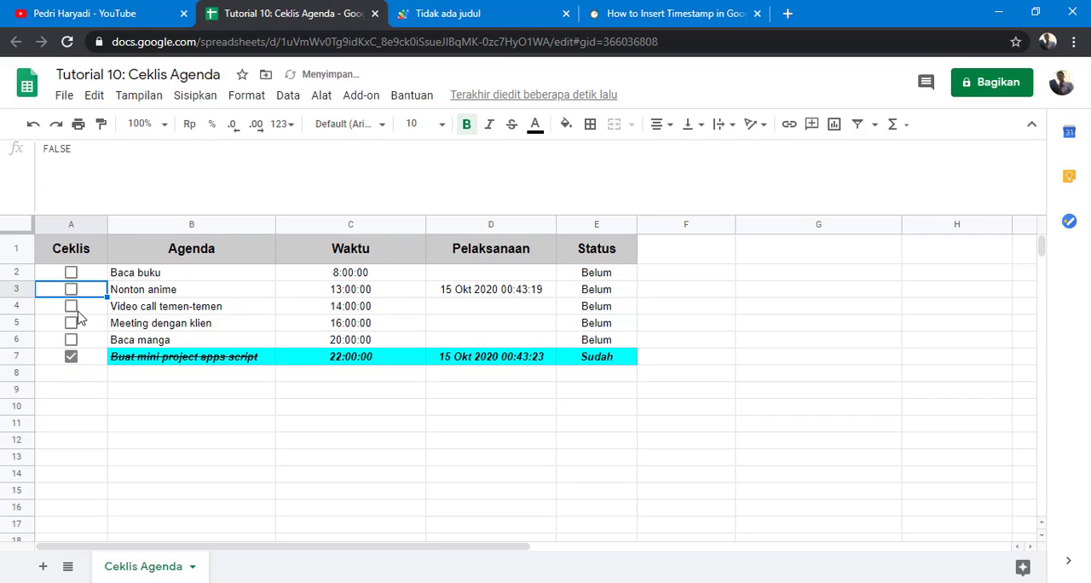
left_click(71, 357)
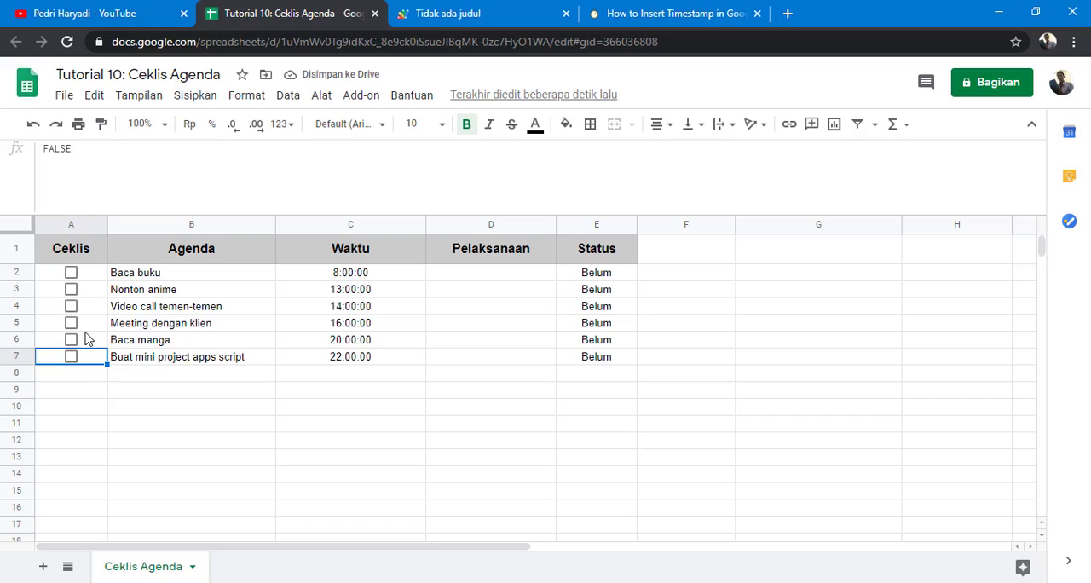
left_click(71, 273)
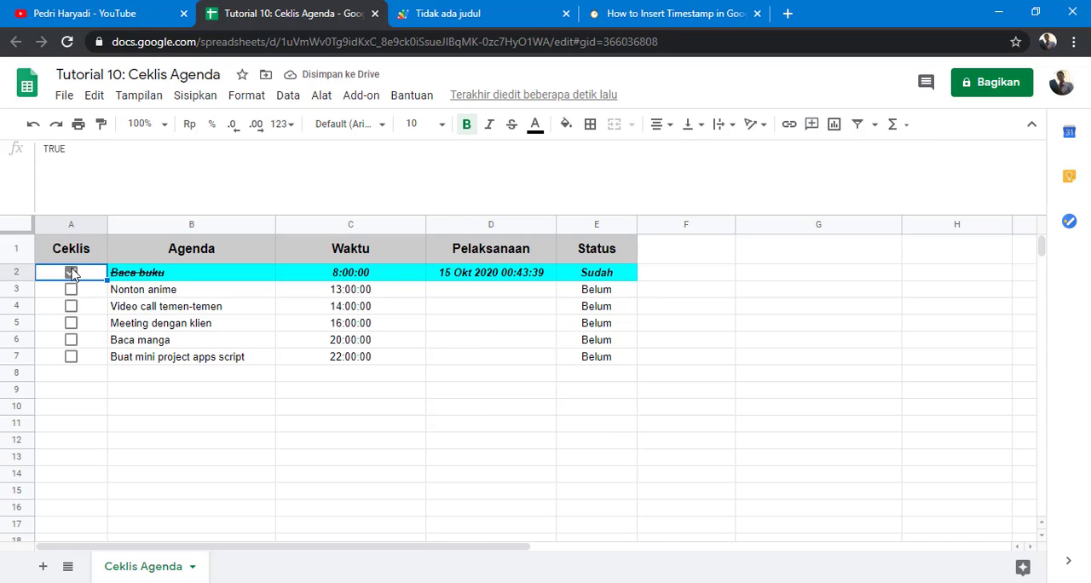
left_click(71, 273)
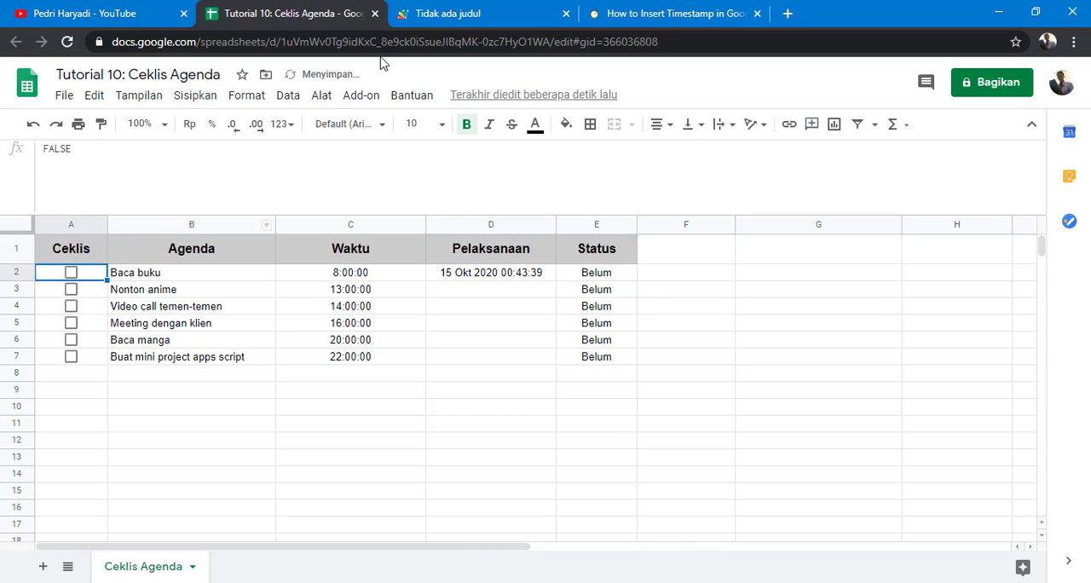
Step: Review the reference timestamp script on the Productivity Spot page and return to the script editor
left_click(463, 13)
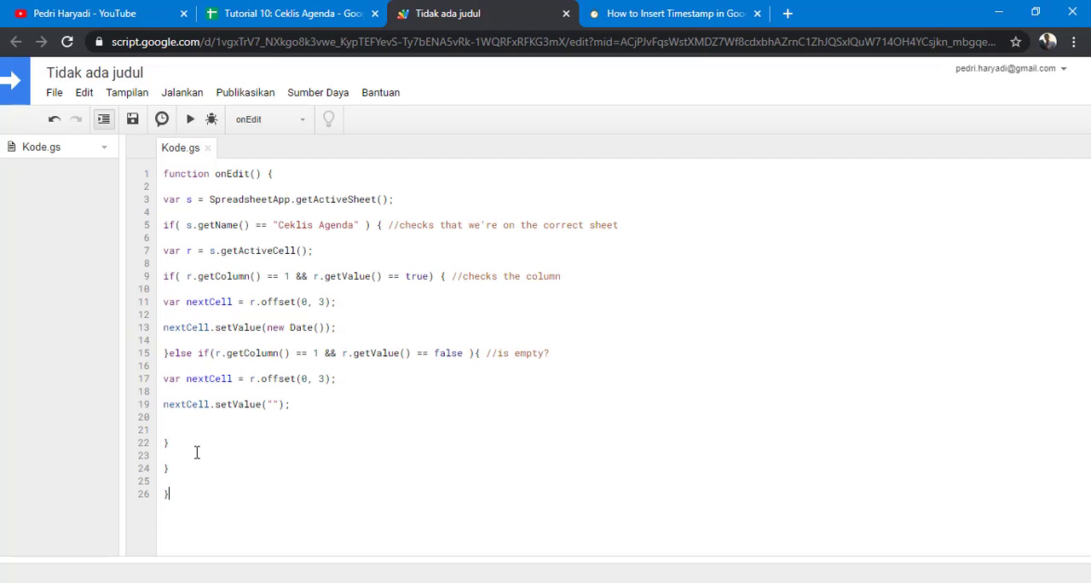
left_click(644, 12)
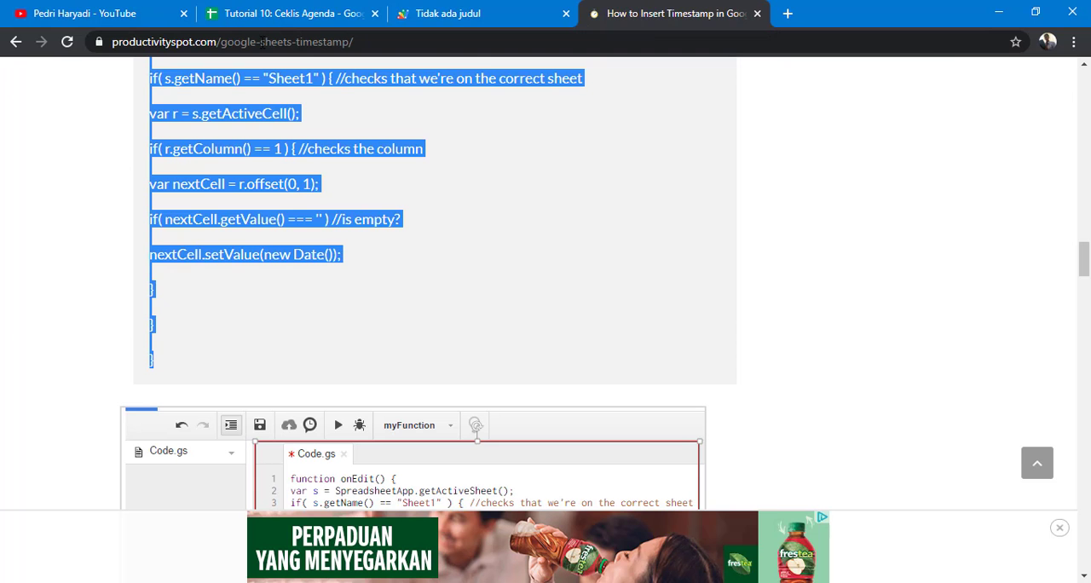
left_click(18, 45)
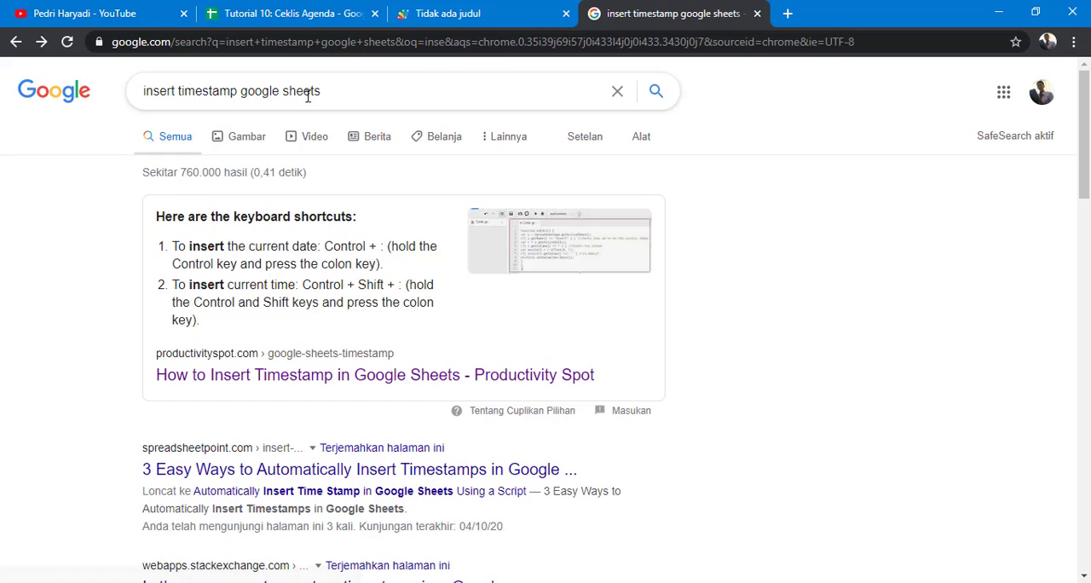
left_click_drag(339, 91, 143, 151)
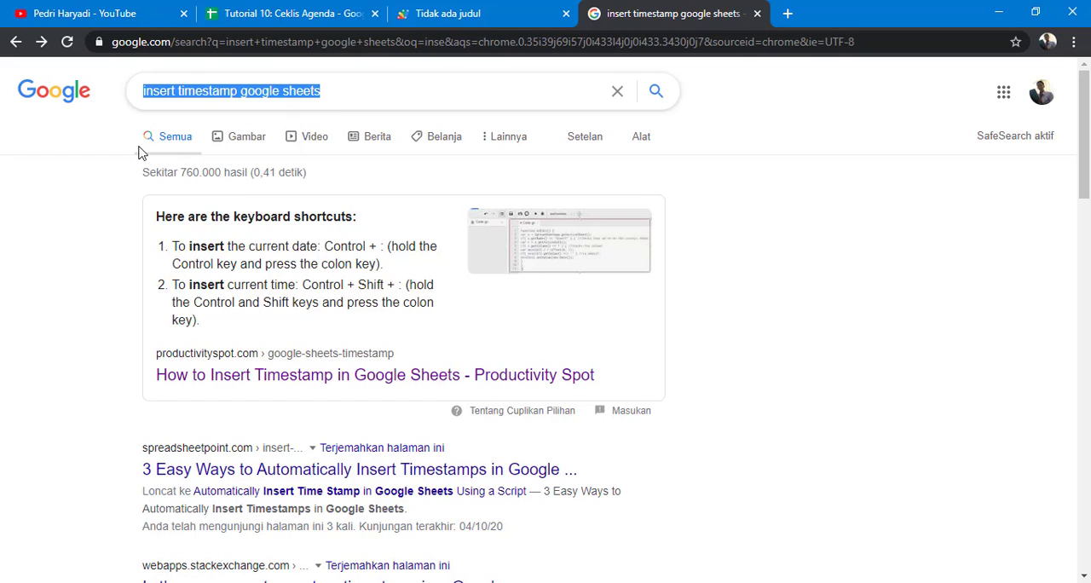
left_click(282, 385)
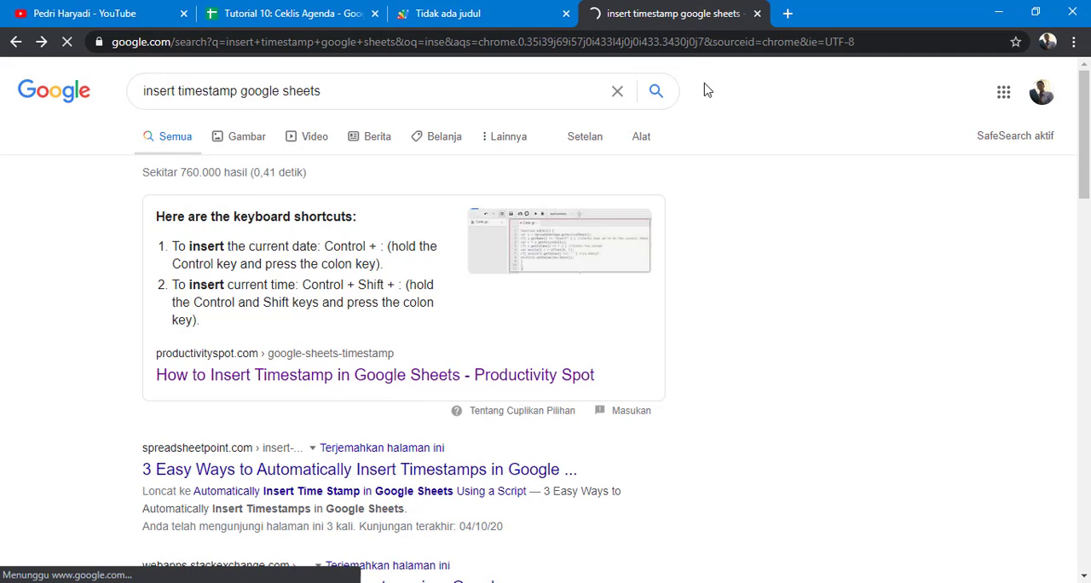
scroll(398, 258, "down", 10)
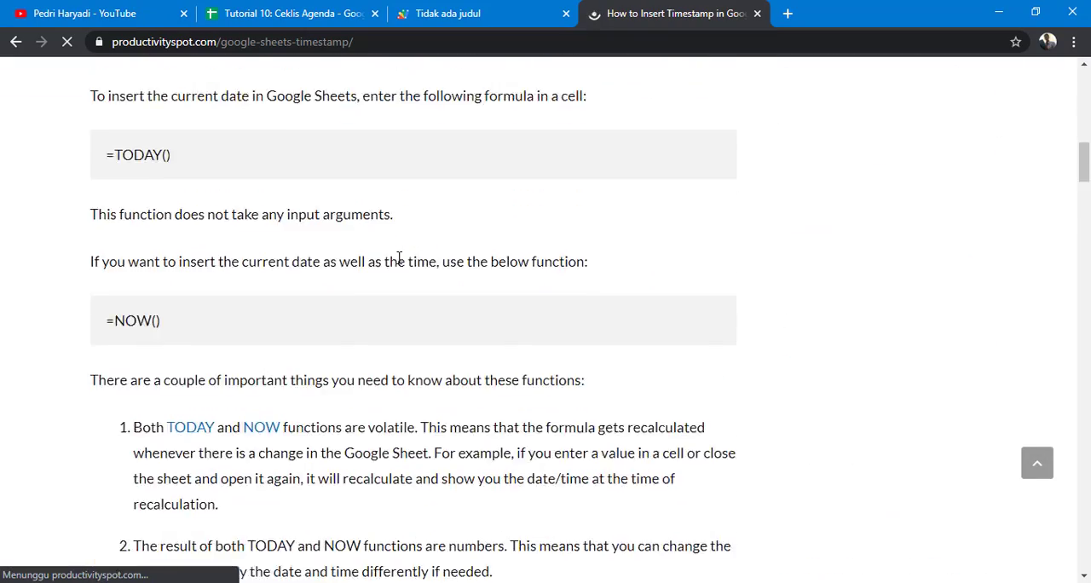
scroll(399, 258, "down", 15)
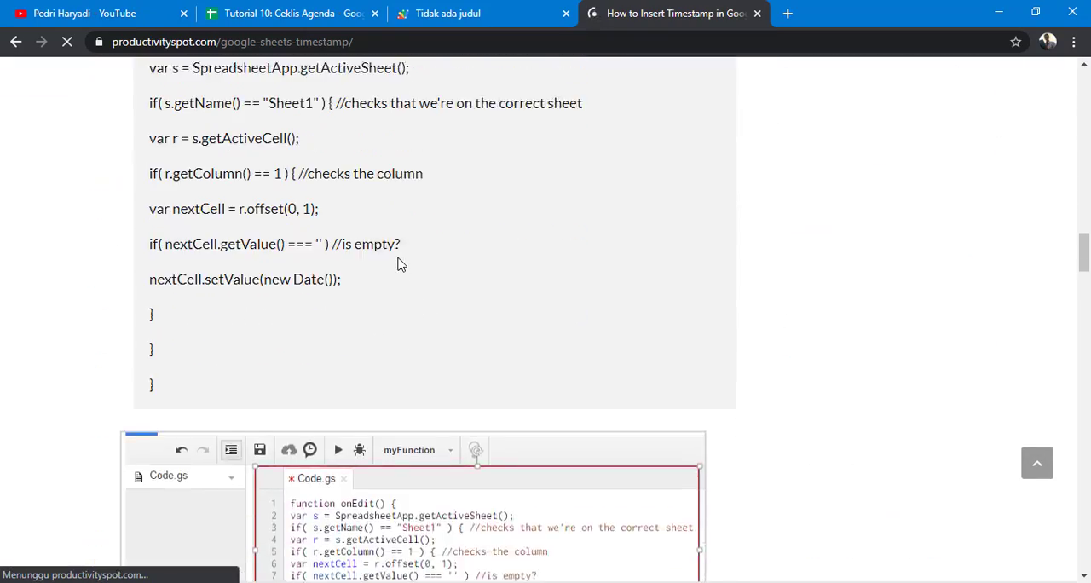
scroll(399, 264, "up", 1)
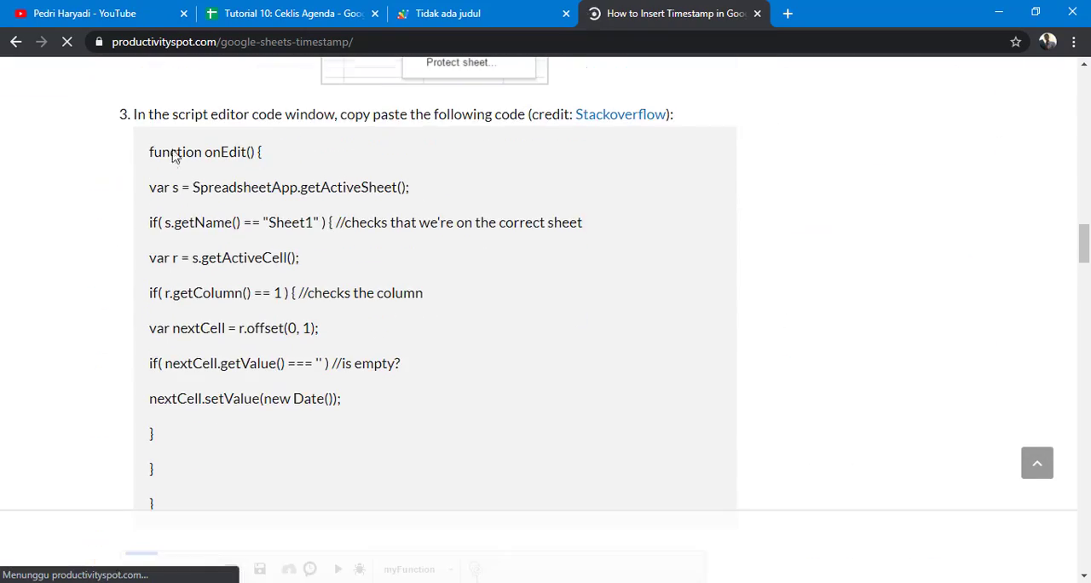
left_click(471, 15)
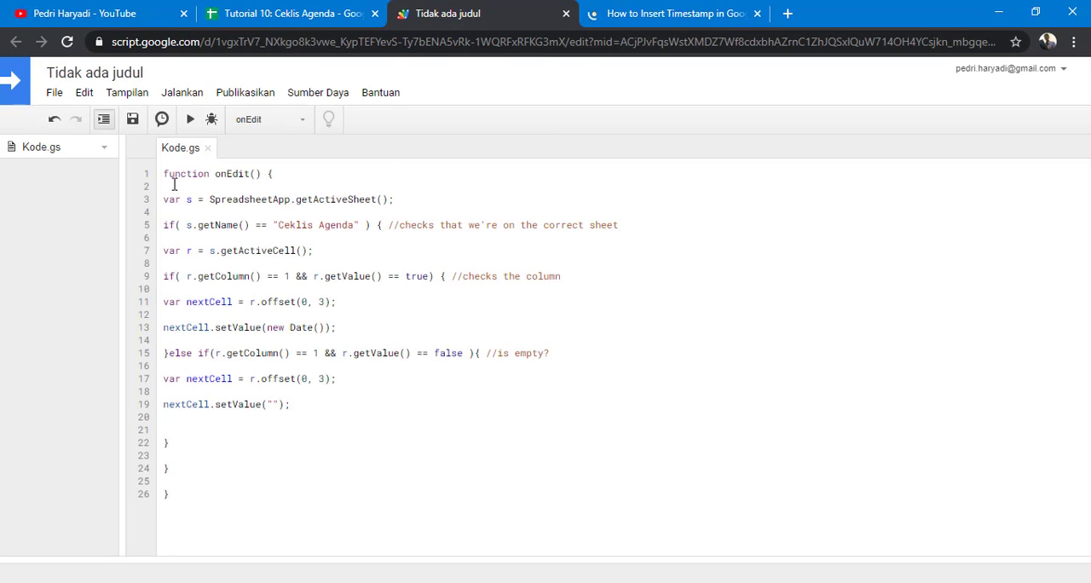
Step: Select the whole script, then tick the Baca buku checkbox to test the timestamp again and return to the editor
left_click_drag(185, 501, 152, 173)
left_click(202, 481)
left_click_drag(166, 169, 187, 494)
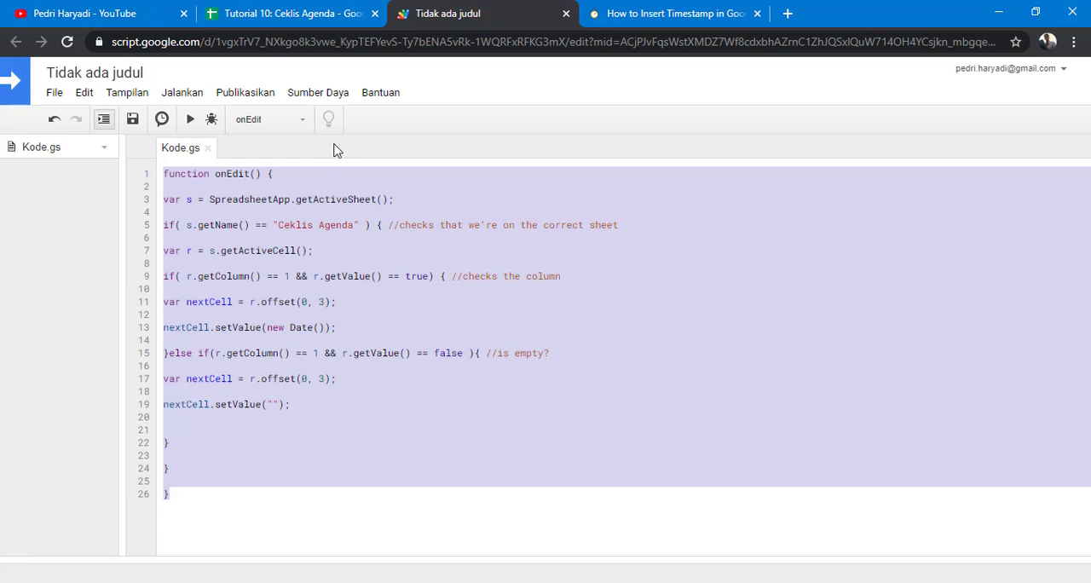
left_click(294, 13)
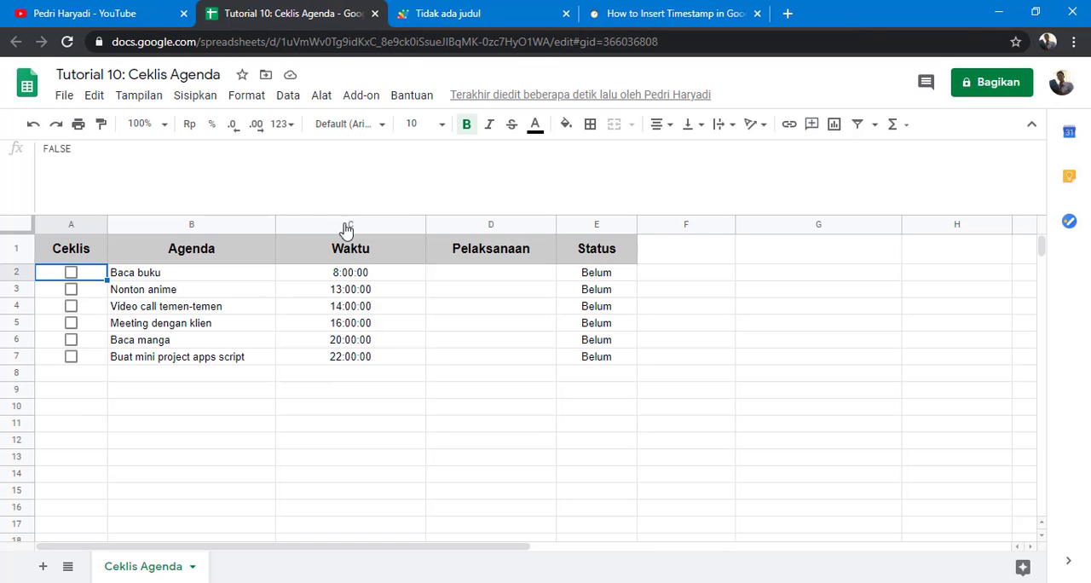
left_click(72, 276)
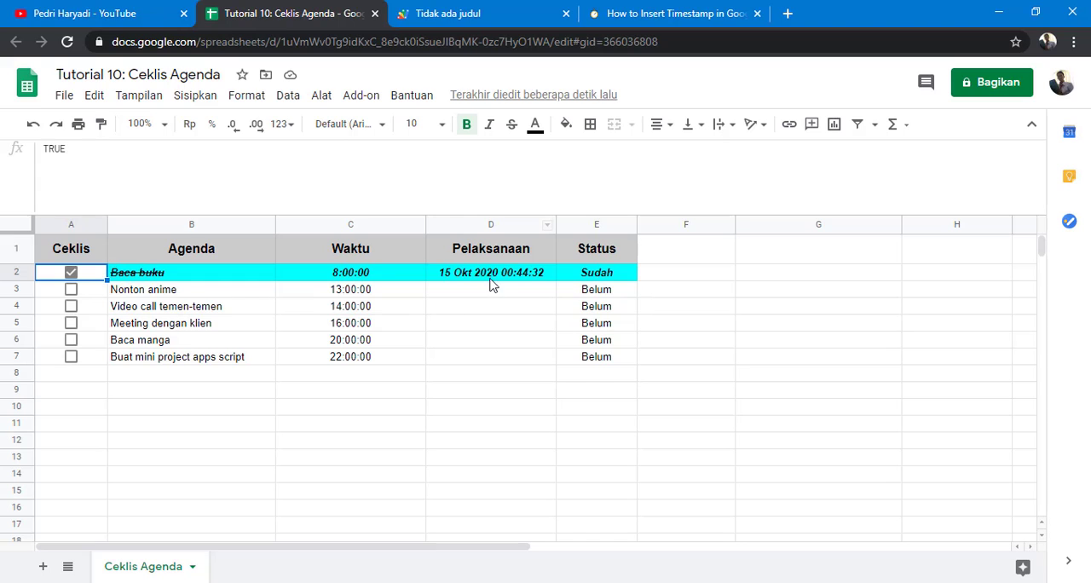
left_click(437, 13)
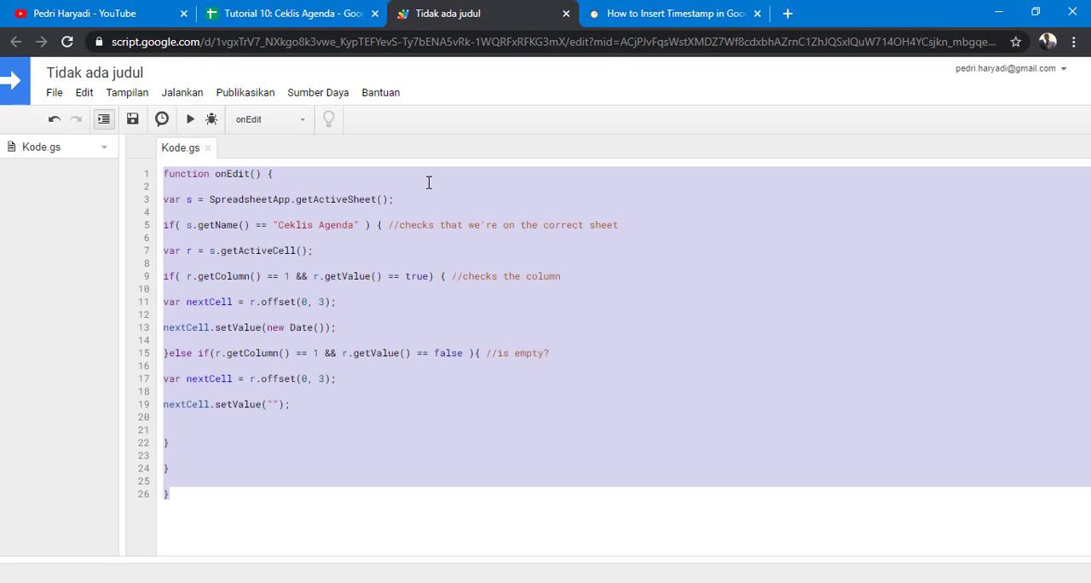
left_click(324, 455)
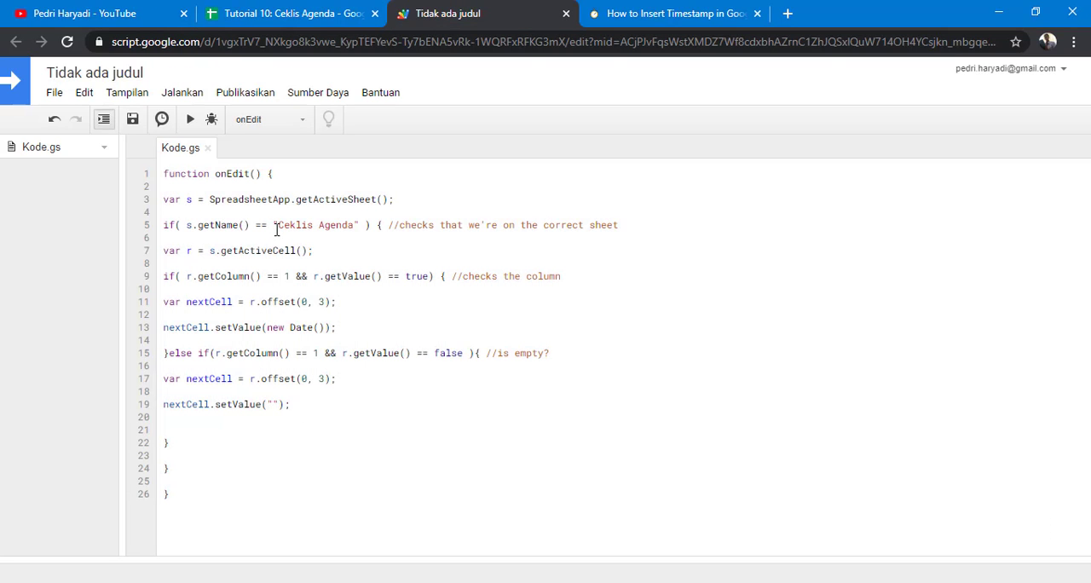
Step: Compare the script's sheet name and column offset against the Ceklis Agenda sheet by switching between the two tabs
left_click(286, 17)
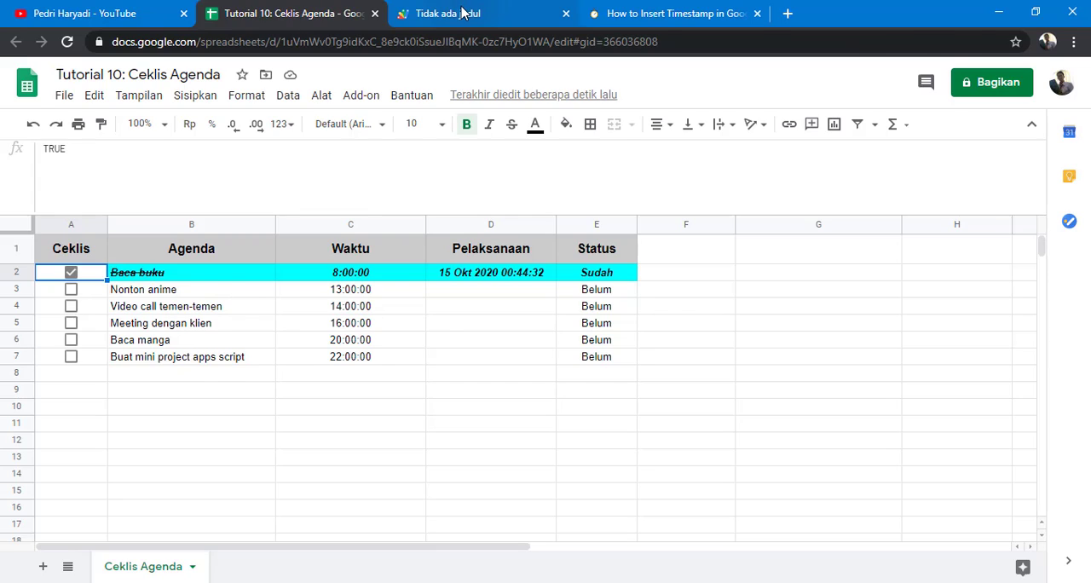
left_click(439, 13)
left_click_drag(279, 225, 351, 225)
left_click(328, 15)
left_click(431, 14)
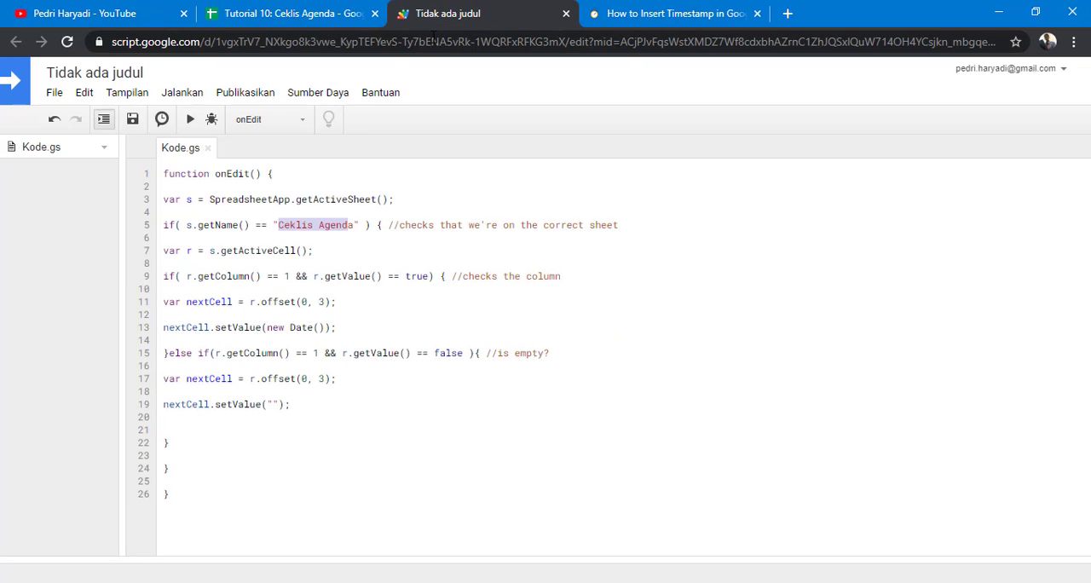
left_click(303, 302)
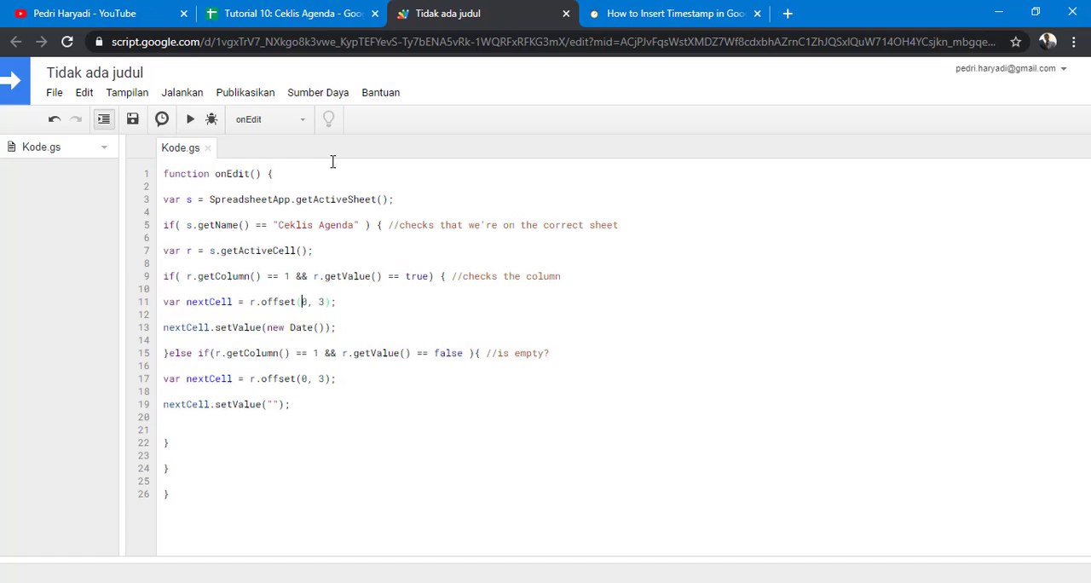
left_click(324, 15)
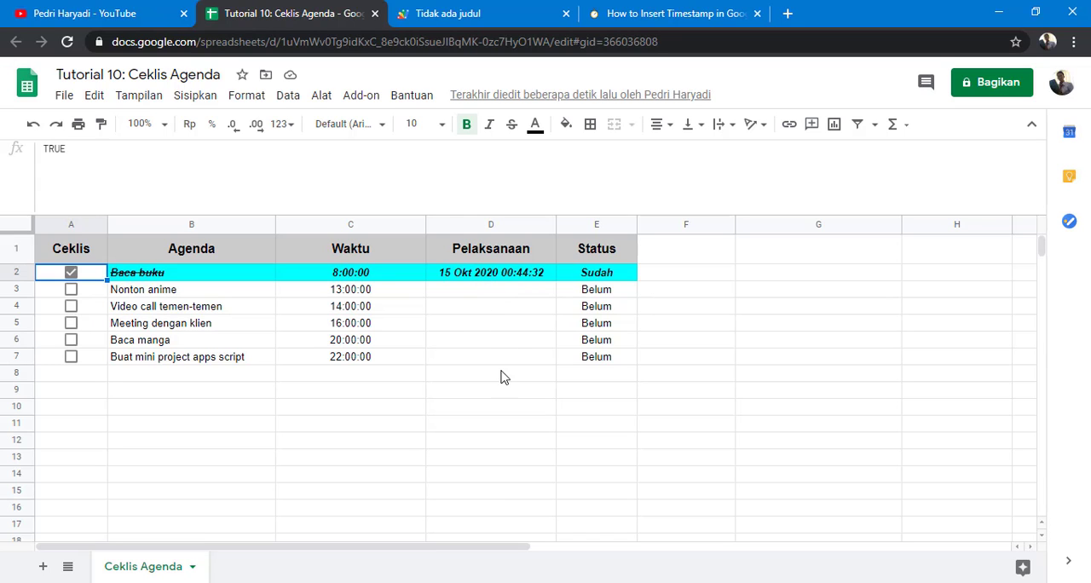
left_click(497, 15)
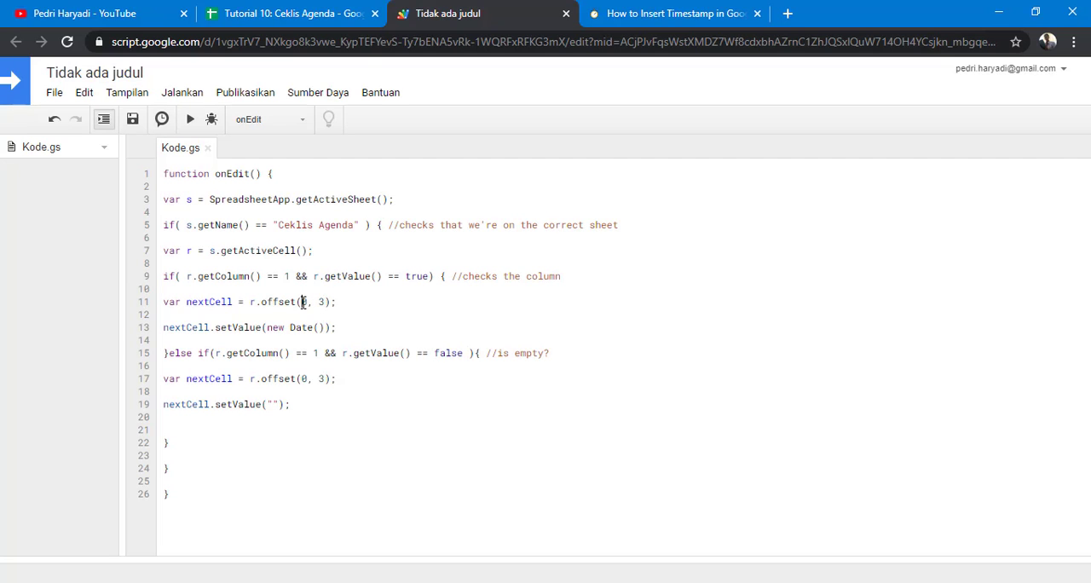
left_click(305, 18)
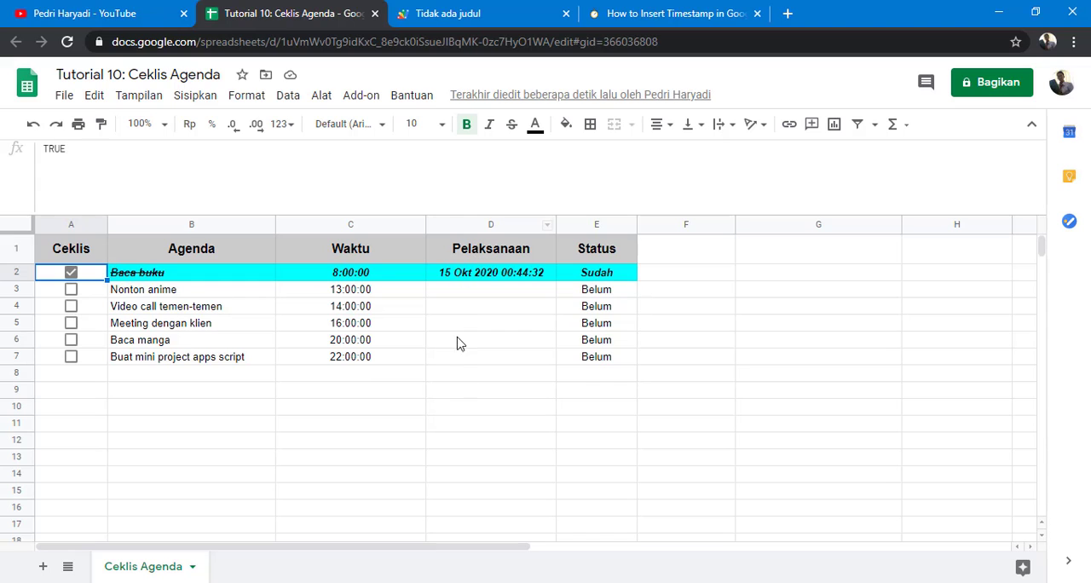
left_click(501, 9)
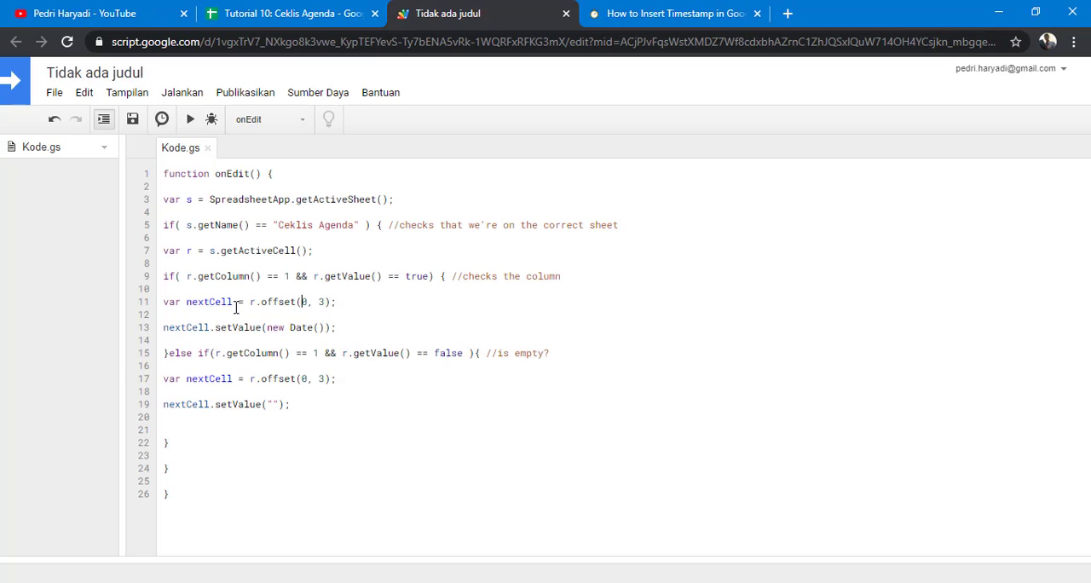
Step: Review the script's if and else if branches statement by statement, highlighting each line to explain it
left_click_drag(344, 302, 141, 303)
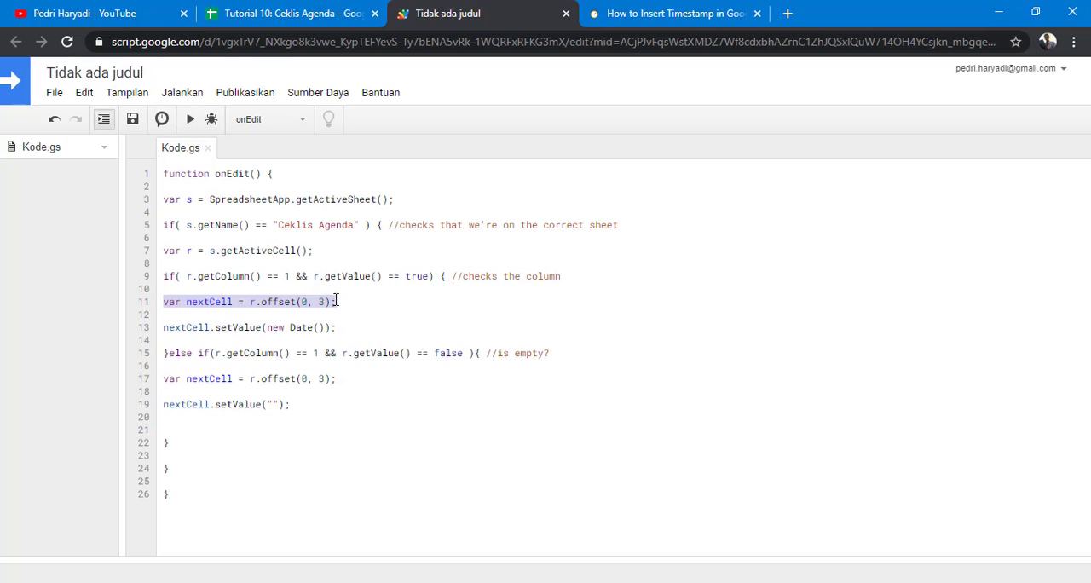
left_click(237, 175)
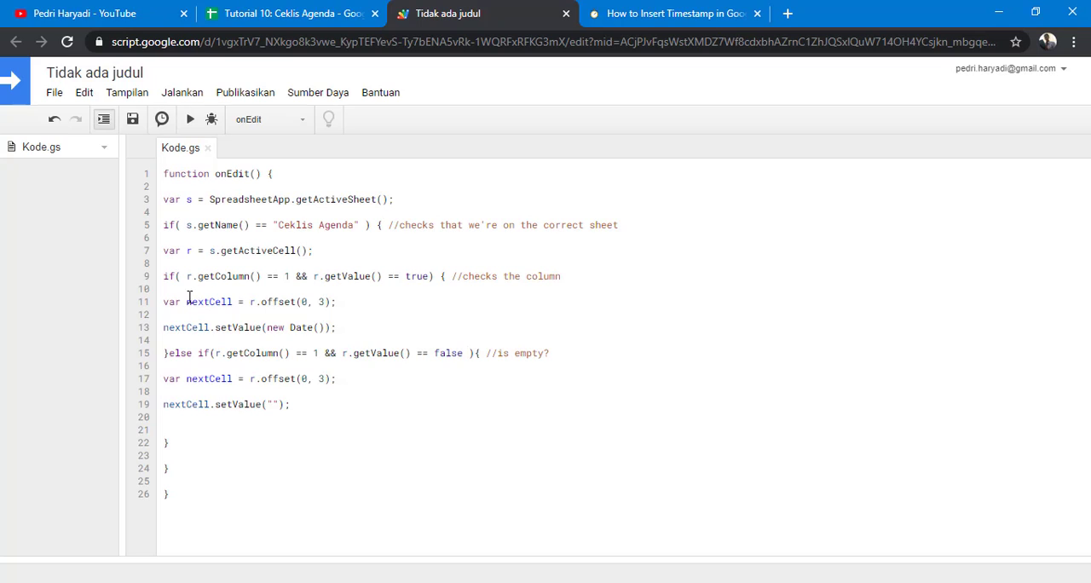
double_click(289, 277)
left_click_drag(344, 327, 155, 335)
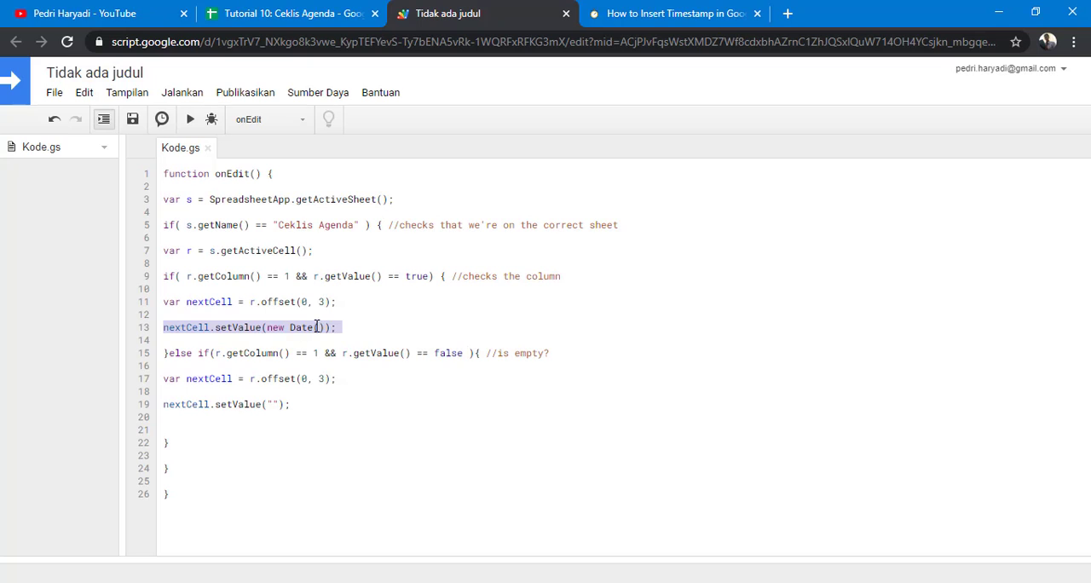
left_click(345, 331)
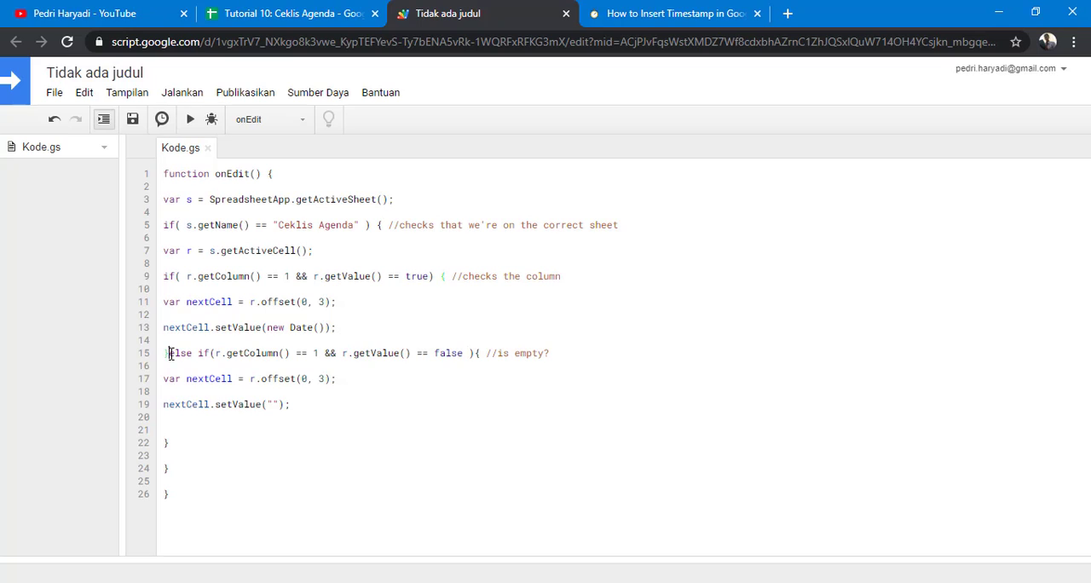
left_click_drag(169, 353, 211, 354)
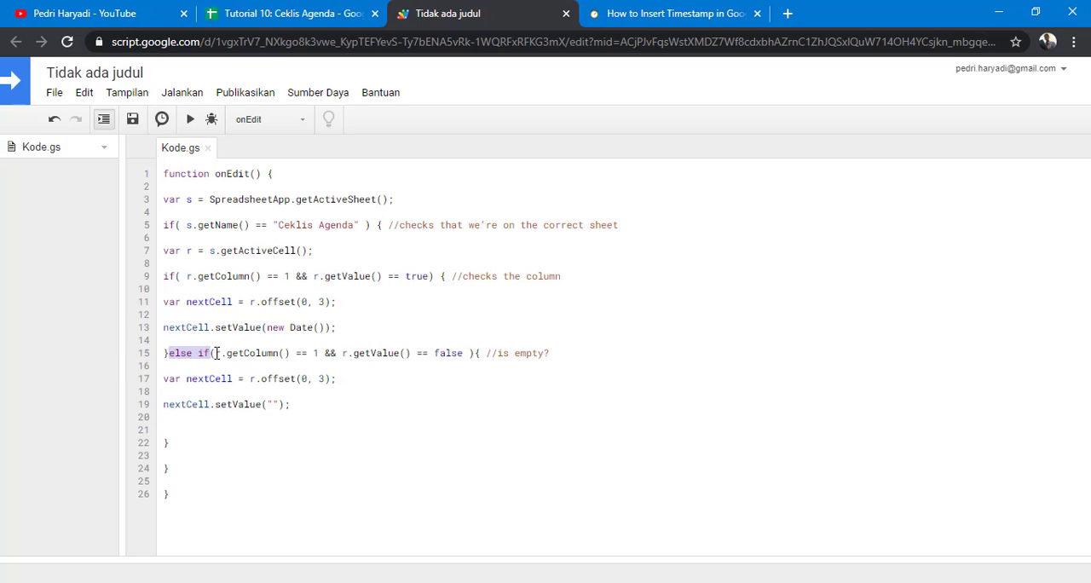
left_click(217, 353)
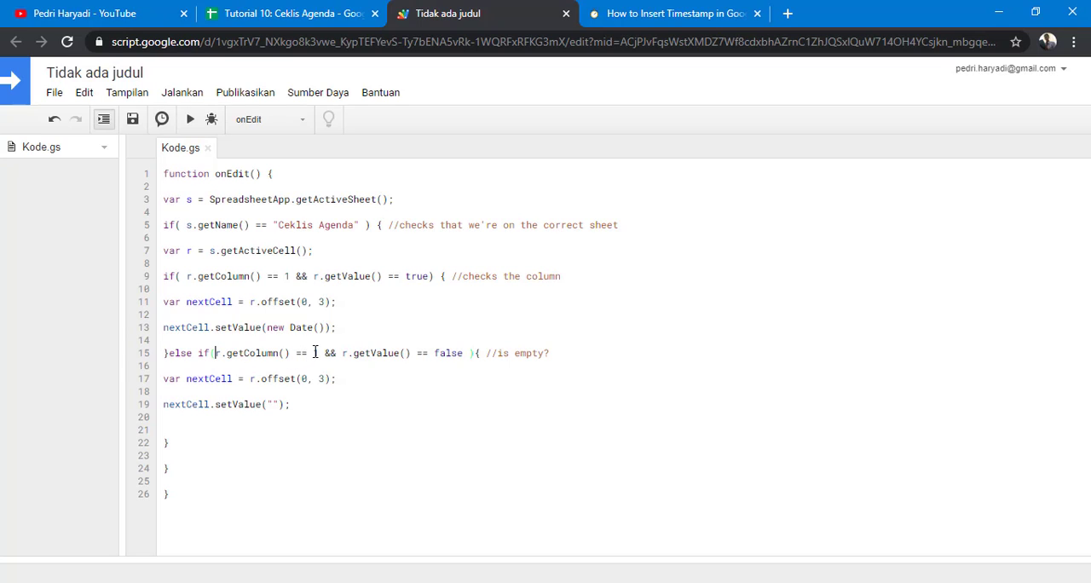
left_click_drag(221, 355, 299, 359)
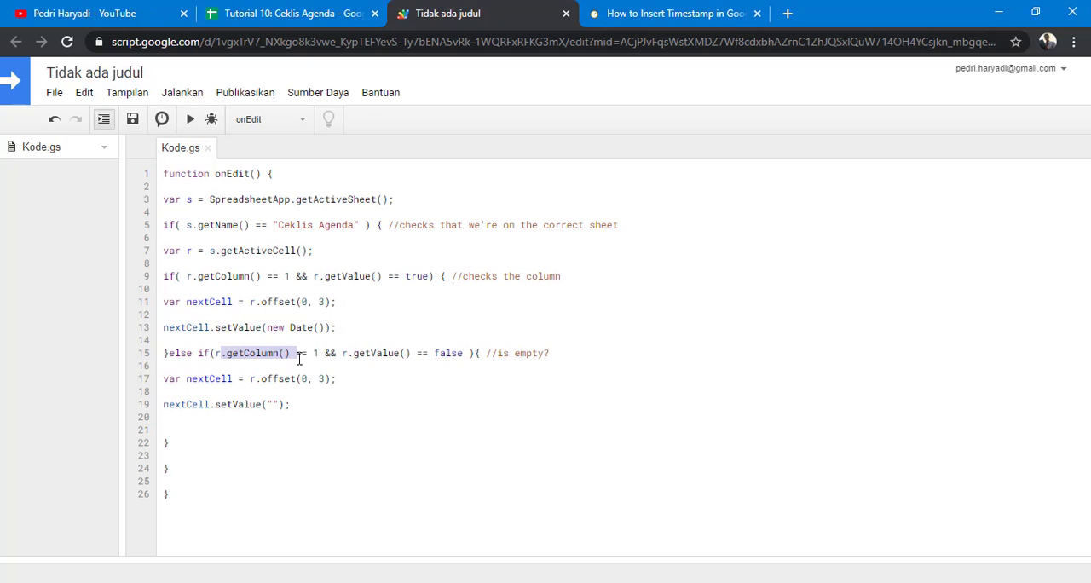
left_click(439, 355)
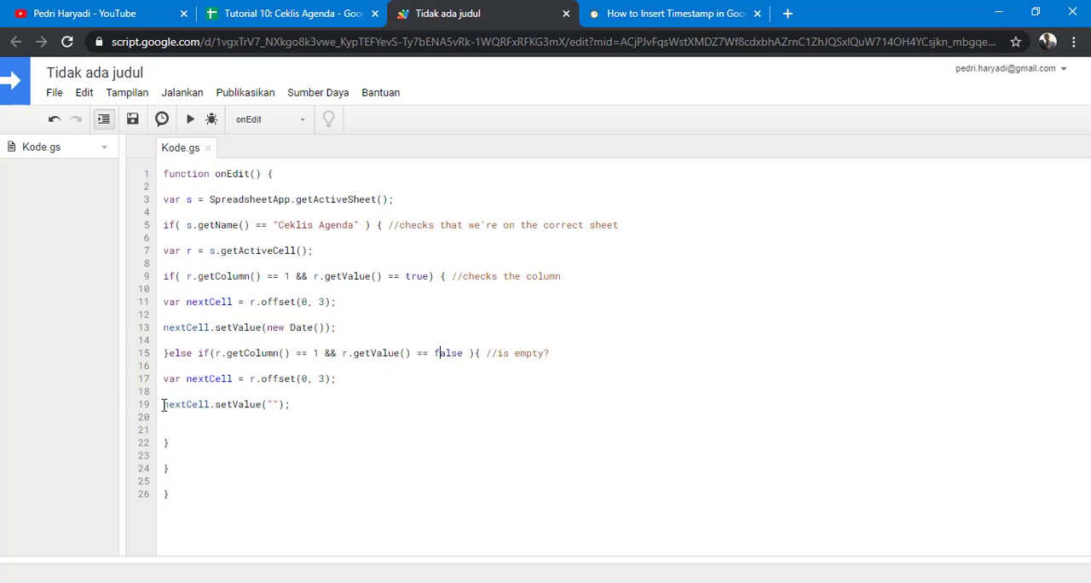
left_click_drag(163, 406, 293, 407)
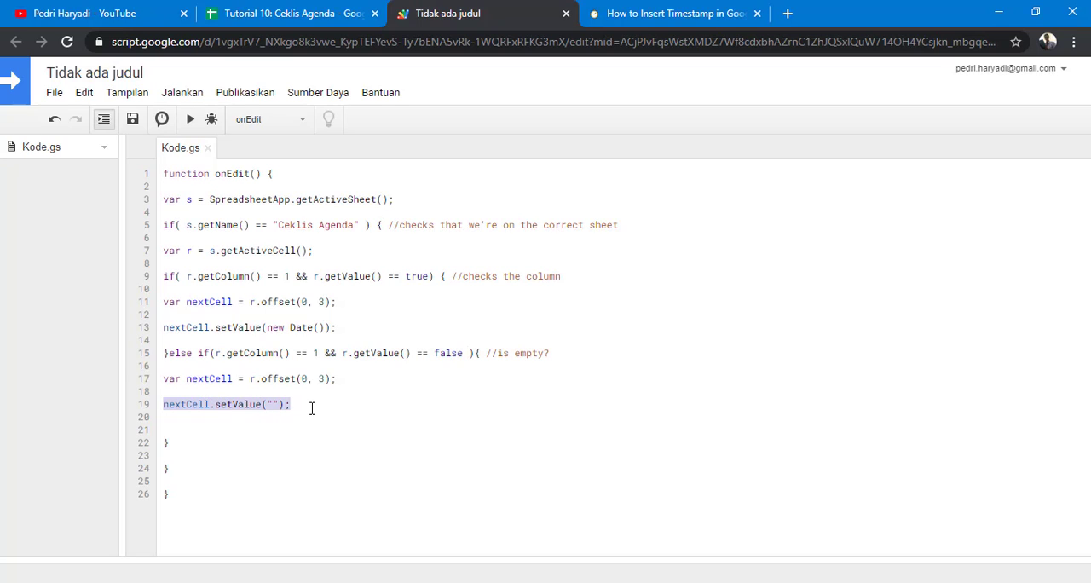
left_click(312, 408)
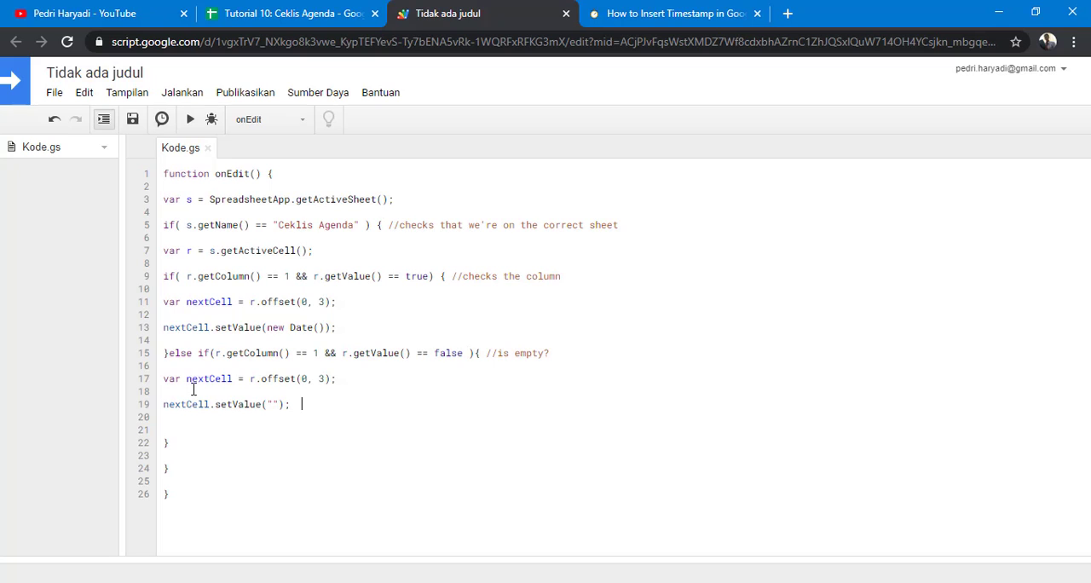
left_click_drag(345, 378, 139, 383)
left_click_drag(344, 301, 151, 307)
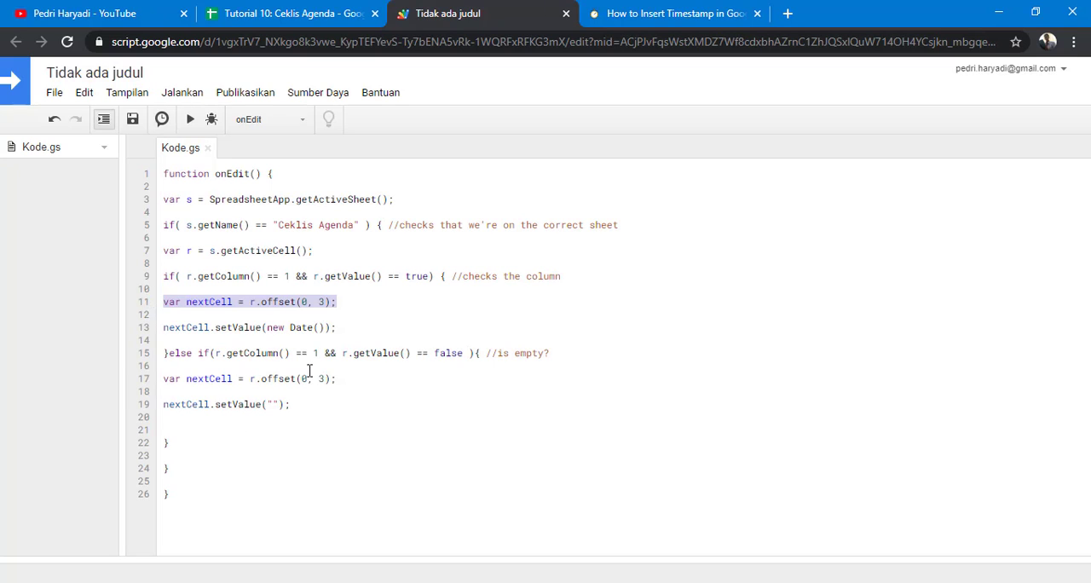
left_click(184, 488)
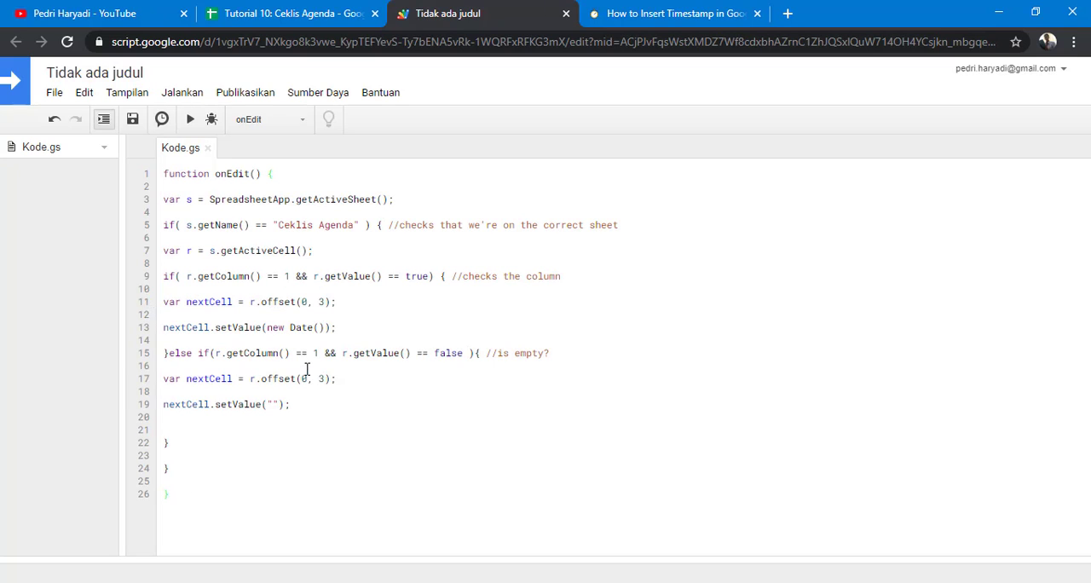
Step: Test the script by ticking Buat mini project apps script and Video call temen-temen, then unticking them and Baca buku
left_click(305, 13)
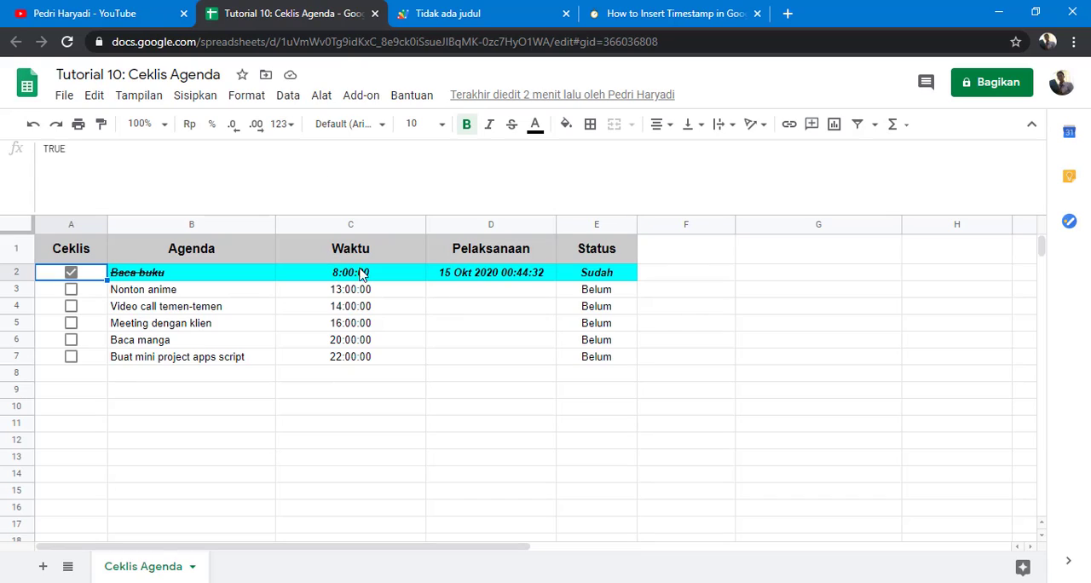
left_click(71, 357)
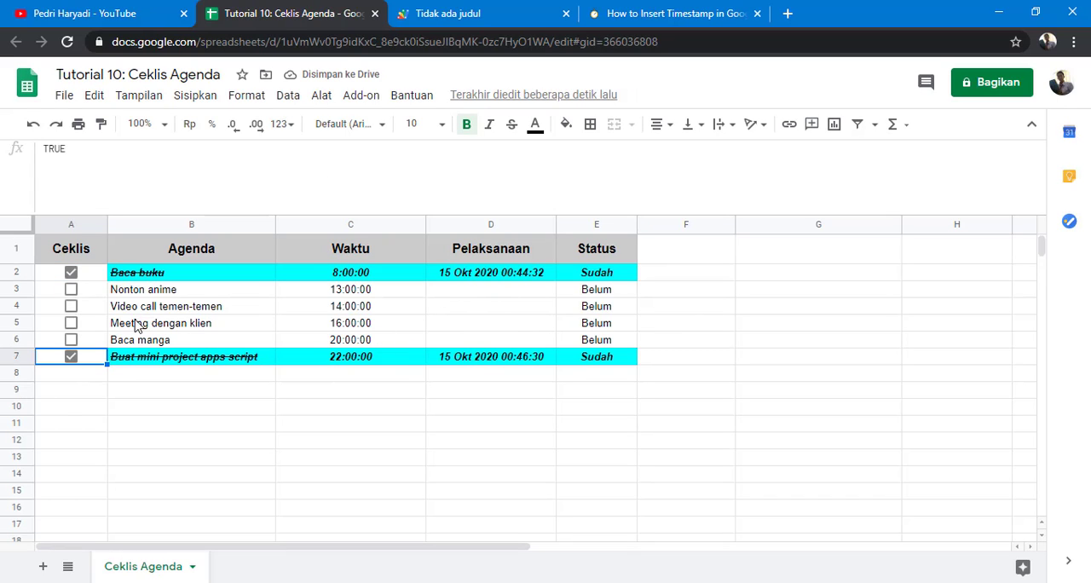
left_click(71, 306)
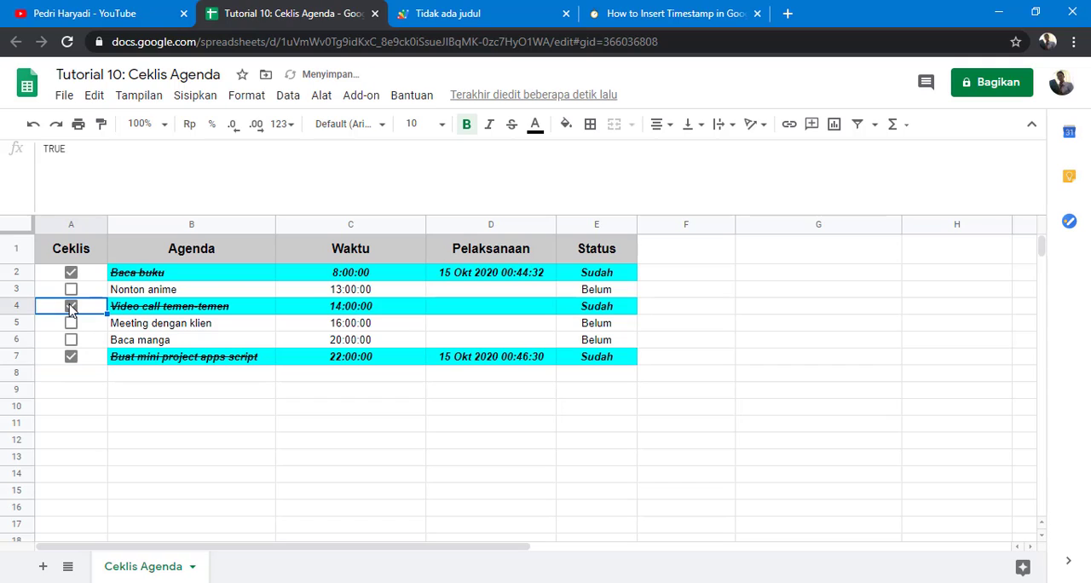
left_click(71, 357)
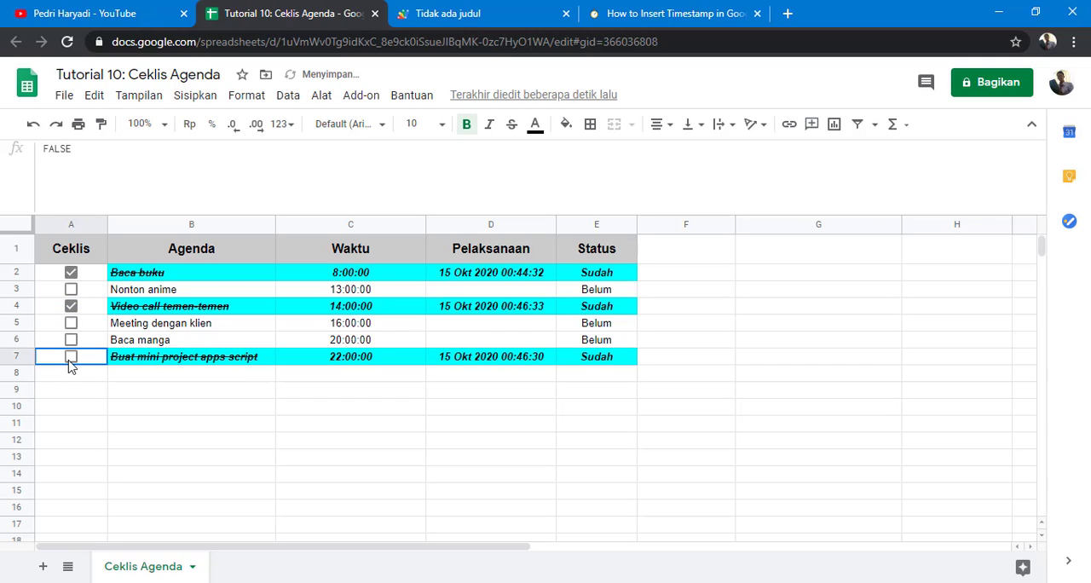
left_click(71, 306)
left_click(71, 272)
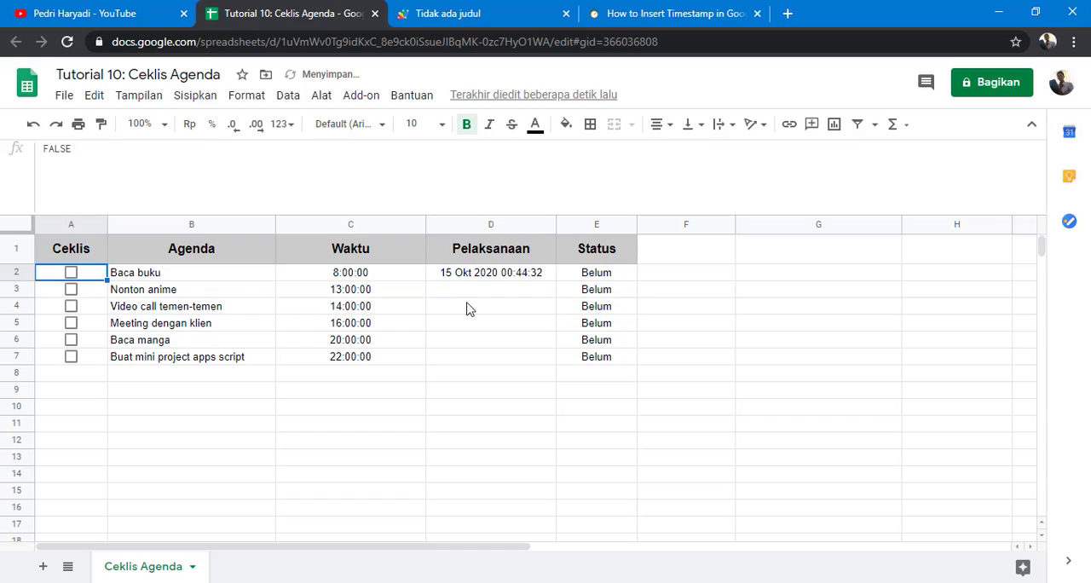